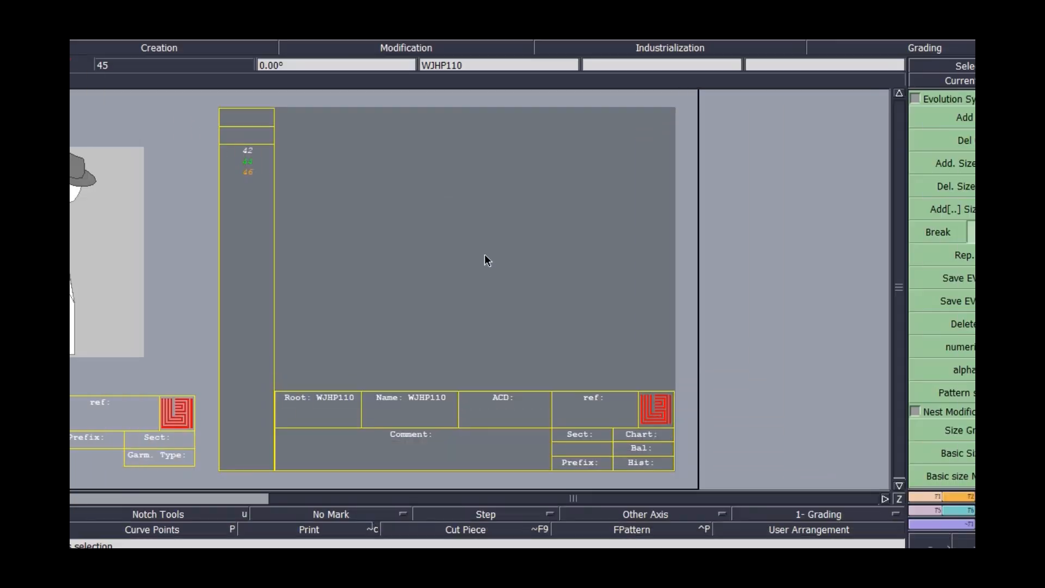
Draw a horizontal 146.00 cm Bezier base line on the WJHP110 sheet, using the size 42 full length in the Excel measurement chart
{"action": "left_click", "coordinate": [582, 572]}
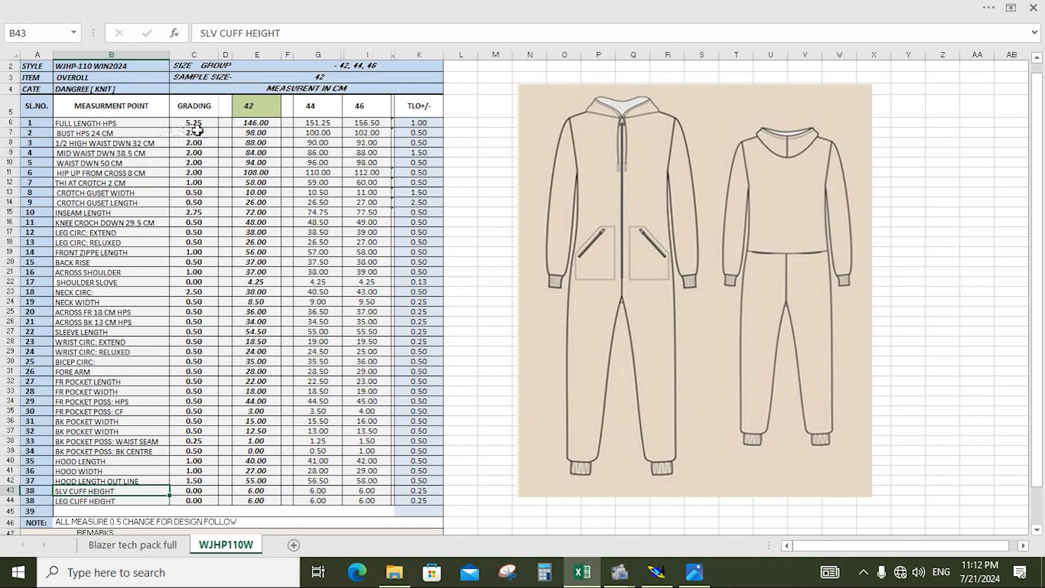
{"action": "left_click", "coordinate": [656, 572]}
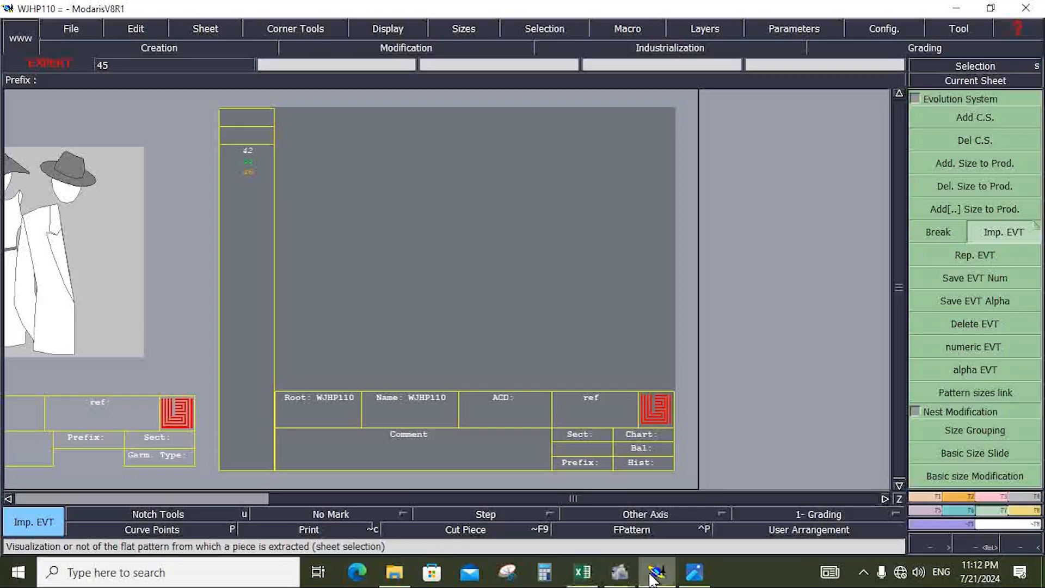
{"action": "left_click", "coordinate": [925, 497]}
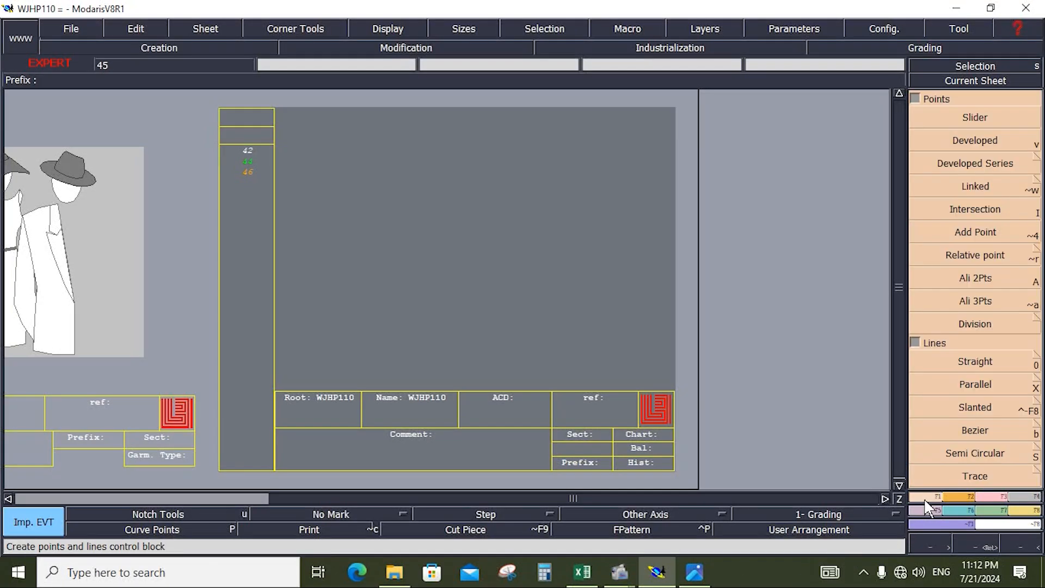
{"action": "left_click", "coordinate": [974, 435]}
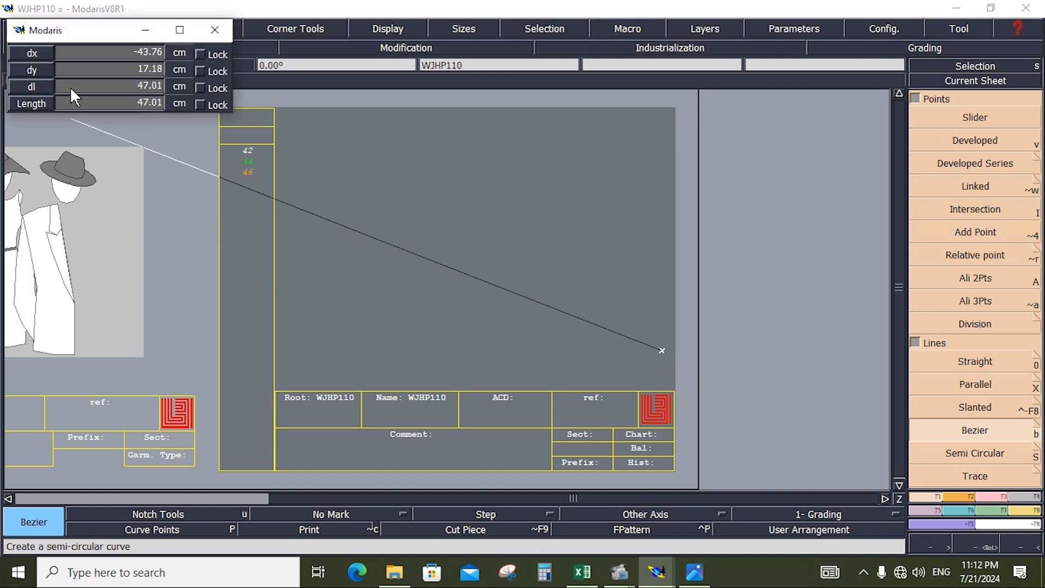
{"action": "left_click", "coordinate": [70, 85]}
{"action": "type", "text": "146.00"}
{"action": "key", "text": "Return"}
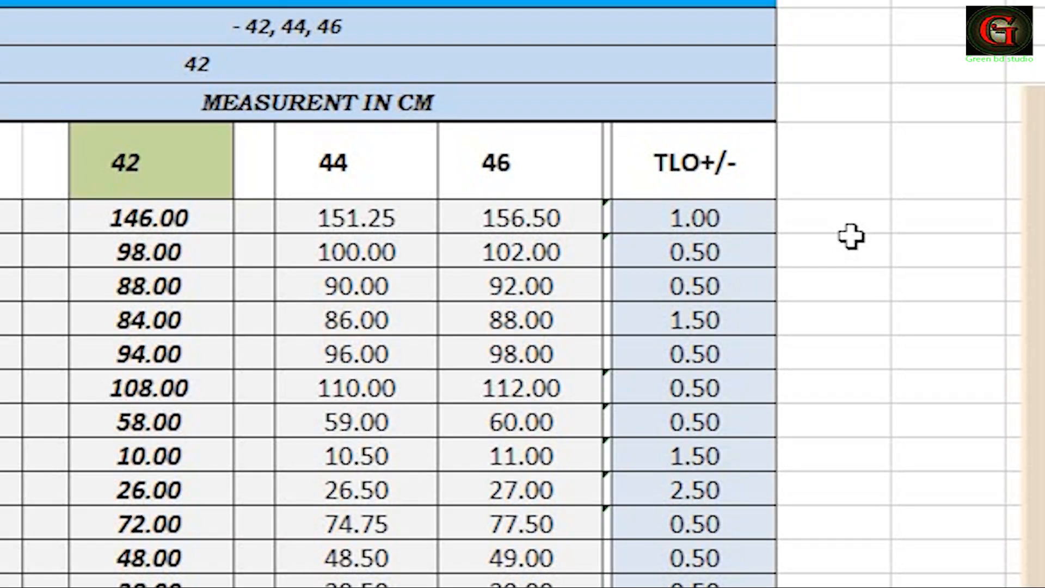
Switch to the Excel measurement chart and calculate a quarter of the size 42 bust in L7 with =E7/4
{"action": "left_click", "coordinate": [850, 237]}
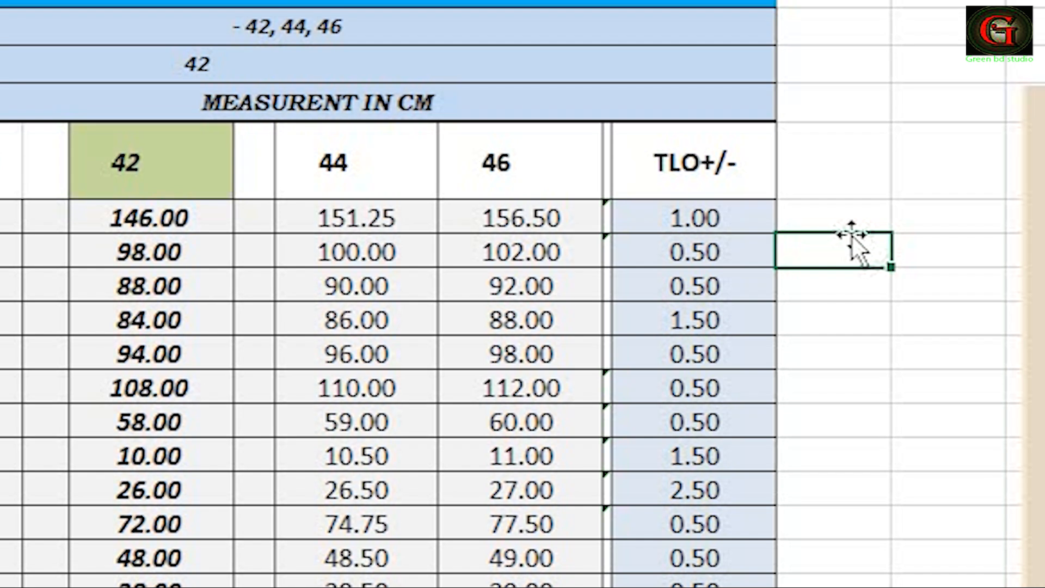
{"action": "type", "text": "="}
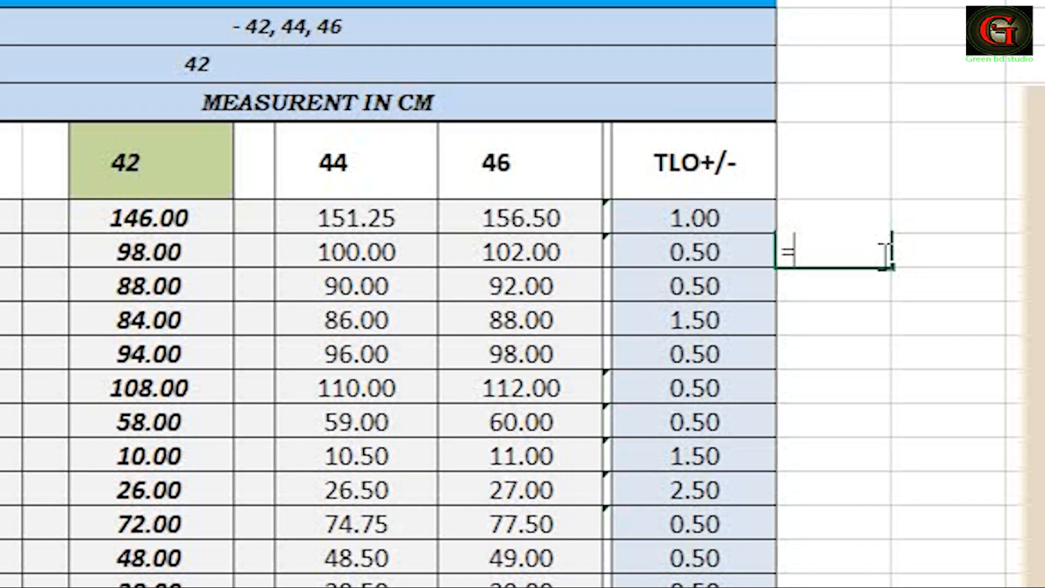
{"action": "left_click", "coordinate": [185, 253]}
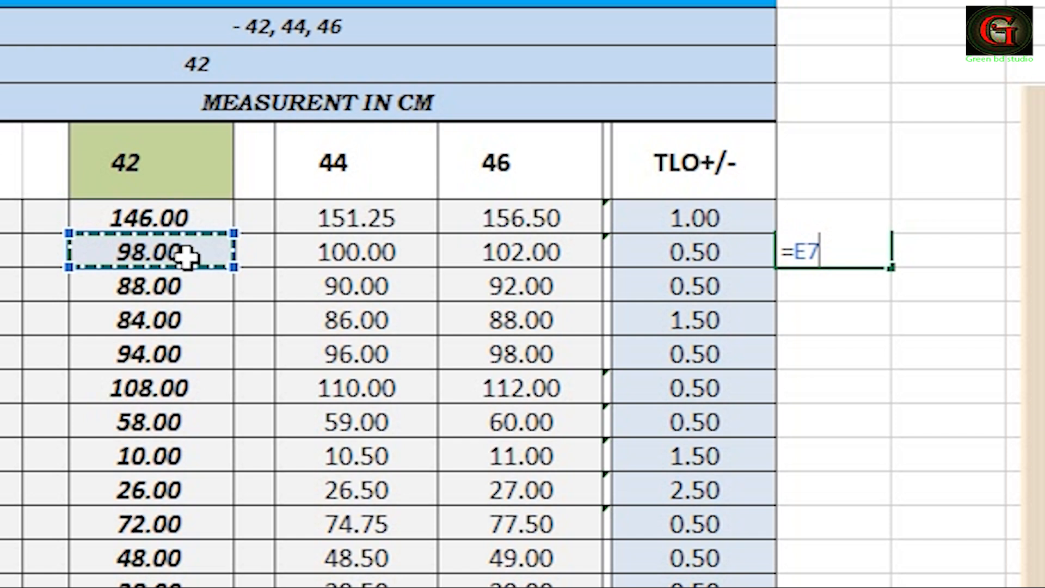
{"action": "type", "text": "/4"}
{"action": "key", "text": "Return"}
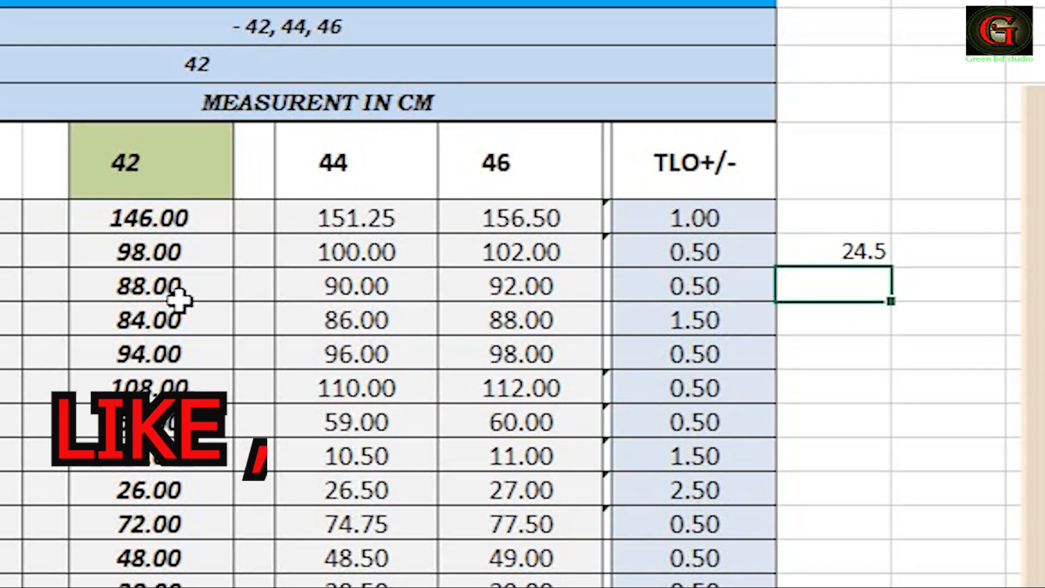
Calculate a quarter of the size 42 half high waist in L8 with =E8/4
{"action": "type", "text": "="}
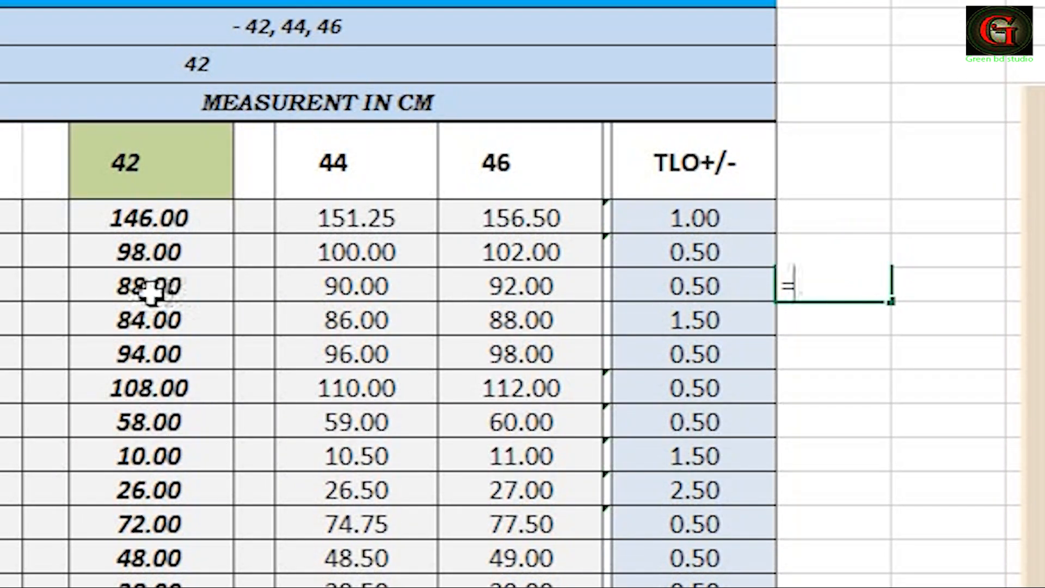
{"action": "left_click", "coordinate": [156, 286]}
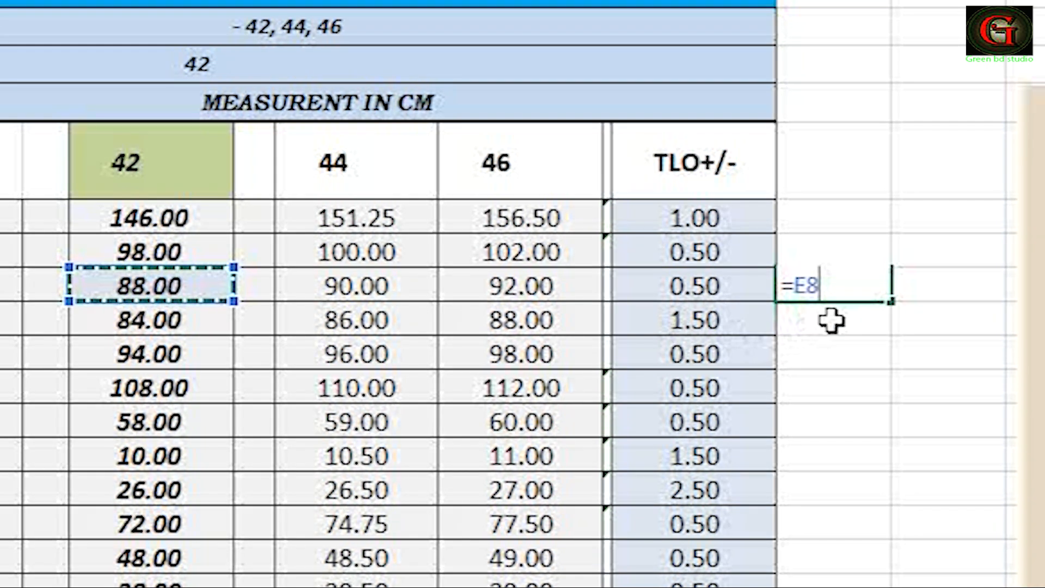
{"action": "type", "text": "/4"}
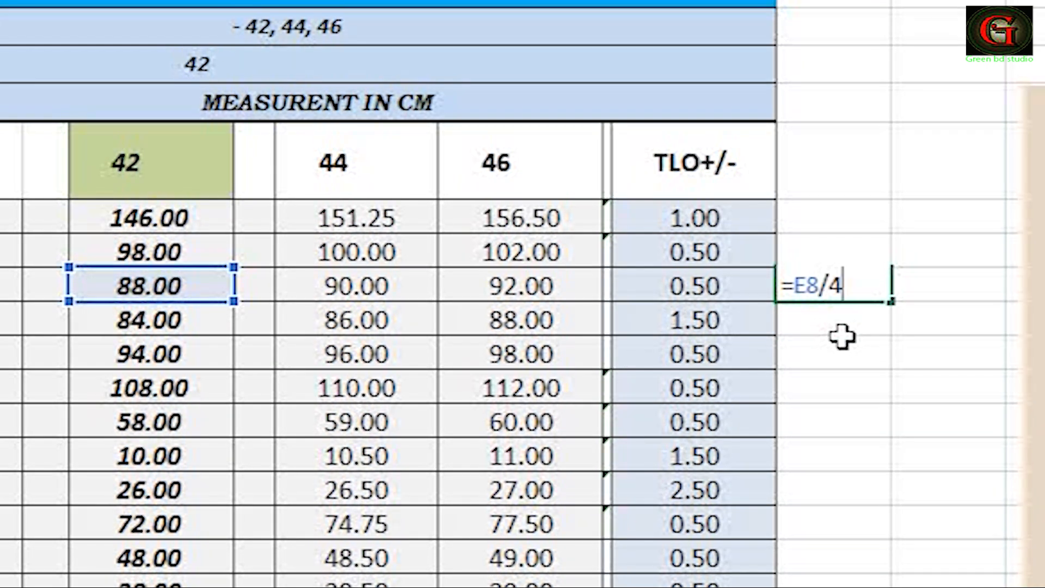
{"action": "key", "text": "Return"}
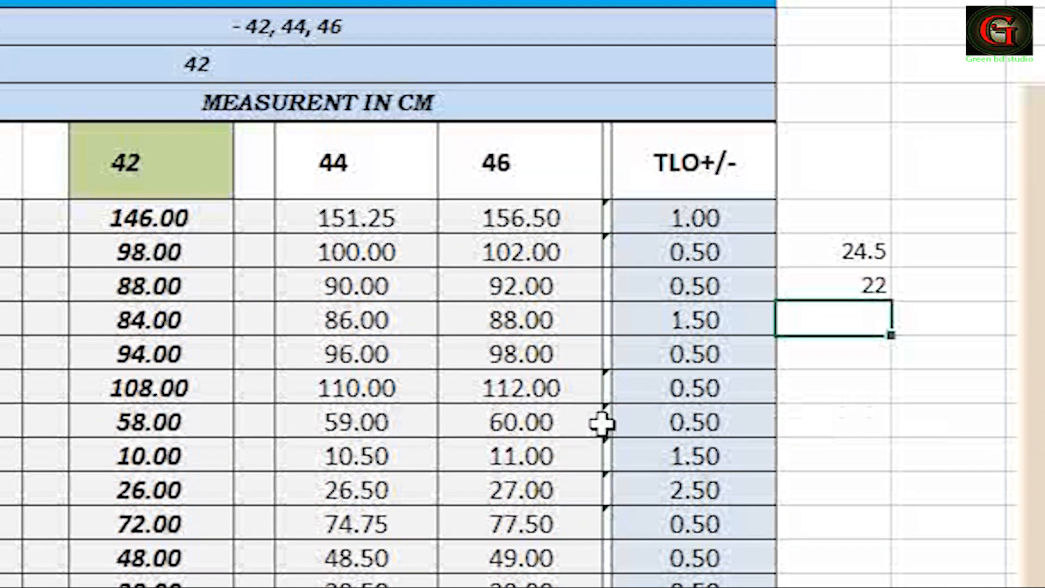
Calculate a quarter of the size 42 mid waist in L9 with =E9/4
{"action": "left_click", "coordinate": [169, 322]}
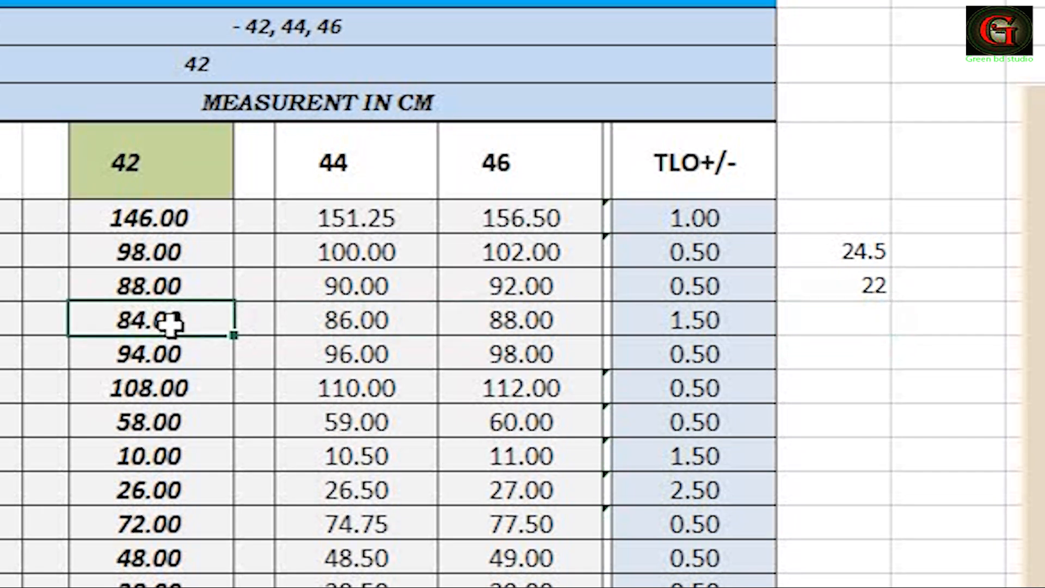
{"action": "left_click", "coordinate": [815, 329]}
{"action": "type", "text": "="}
{"action": "left_click", "coordinate": [162, 329]}
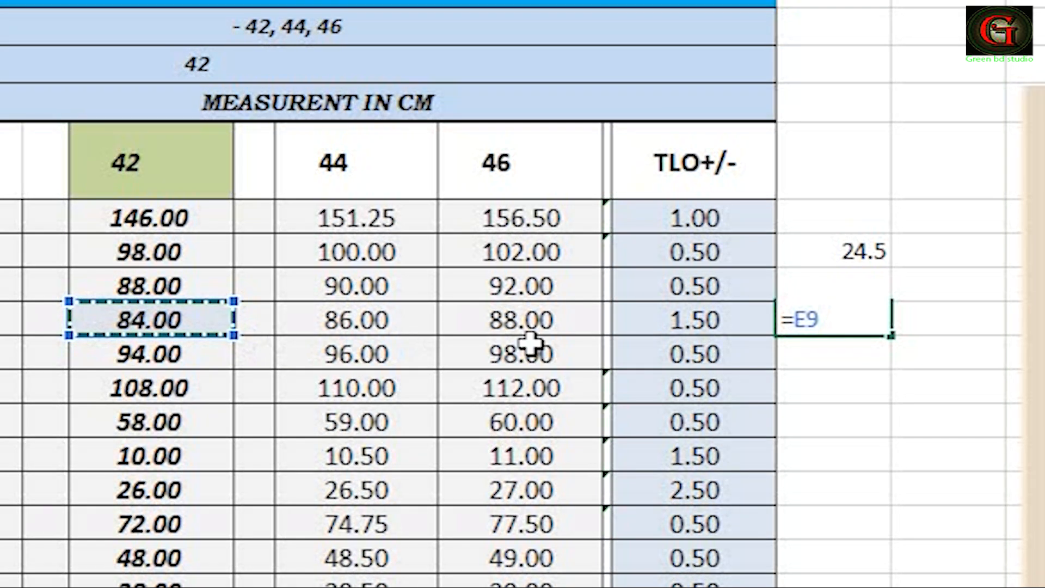
{"action": "type", "text": "/4"}
{"action": "key", "text": "Return"}
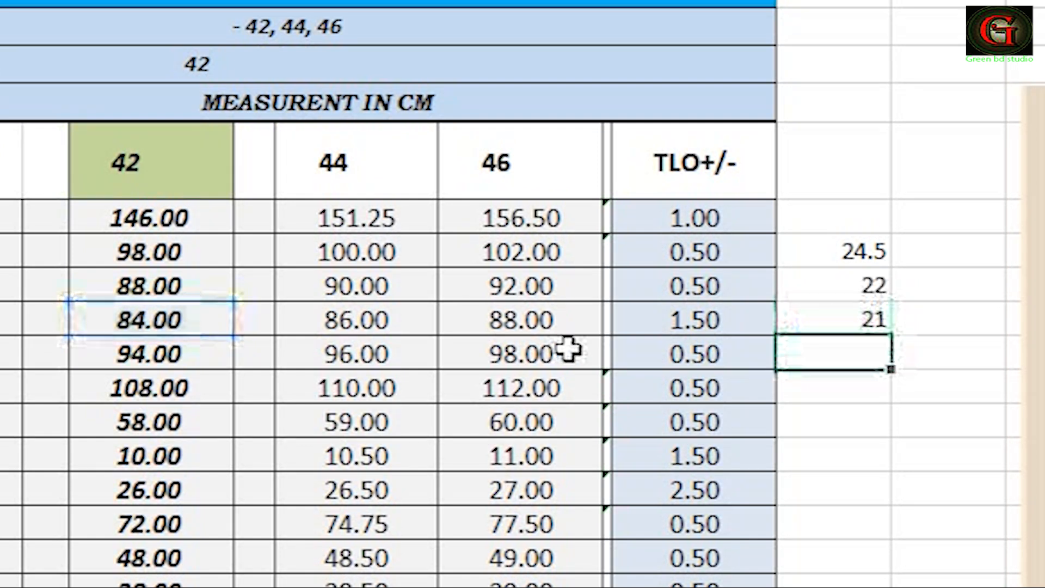
Calculate a quarter of the size 42 waist in L10 with =E10/4
{"action": "left_click", "coordinate": [154, 356]}
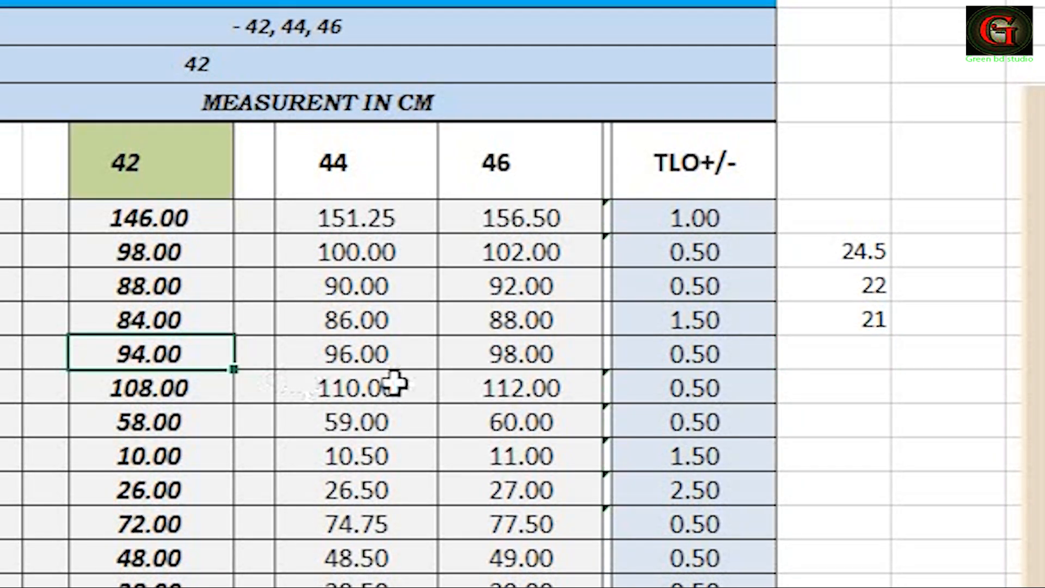
{"action": "left_click", "coordinate": [813, 354]}
{"action": "type", "text": "="}
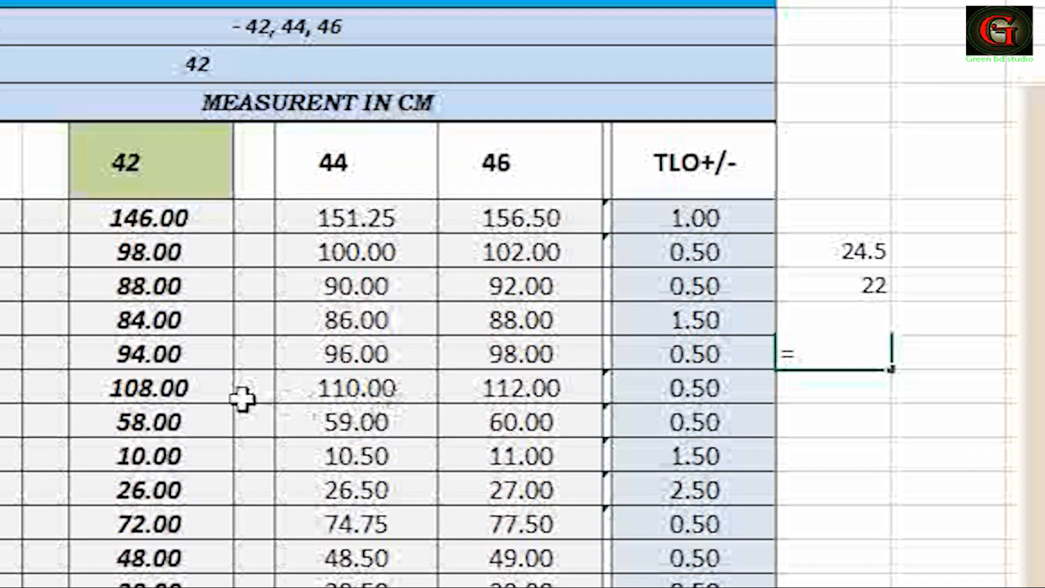
{"action": "left_click", "coordinate": [155, 356]}
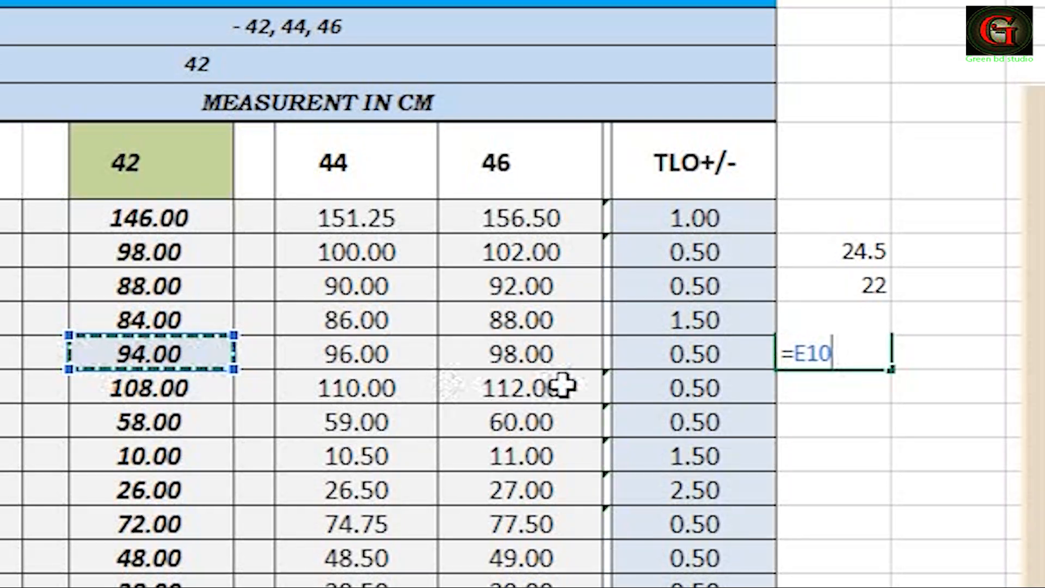
{"action": "type", "text": "/4"}
{"action": "key", "text": "Return"}
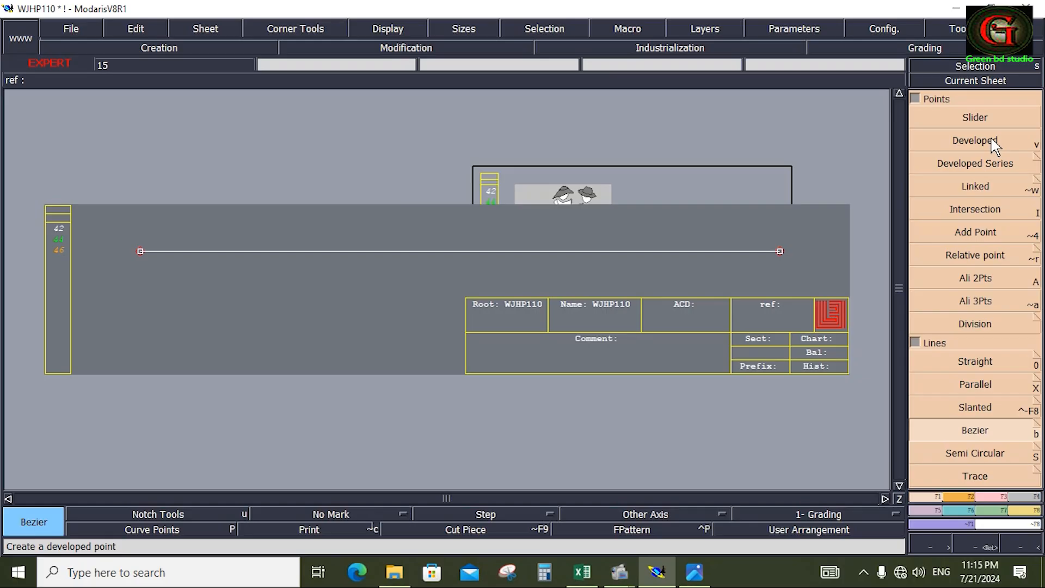
In Modaris, place a developed point on the base line 24 cm from its right endpoint for the bust level
{"action": "left_click", "coordinate": [974, 142]}
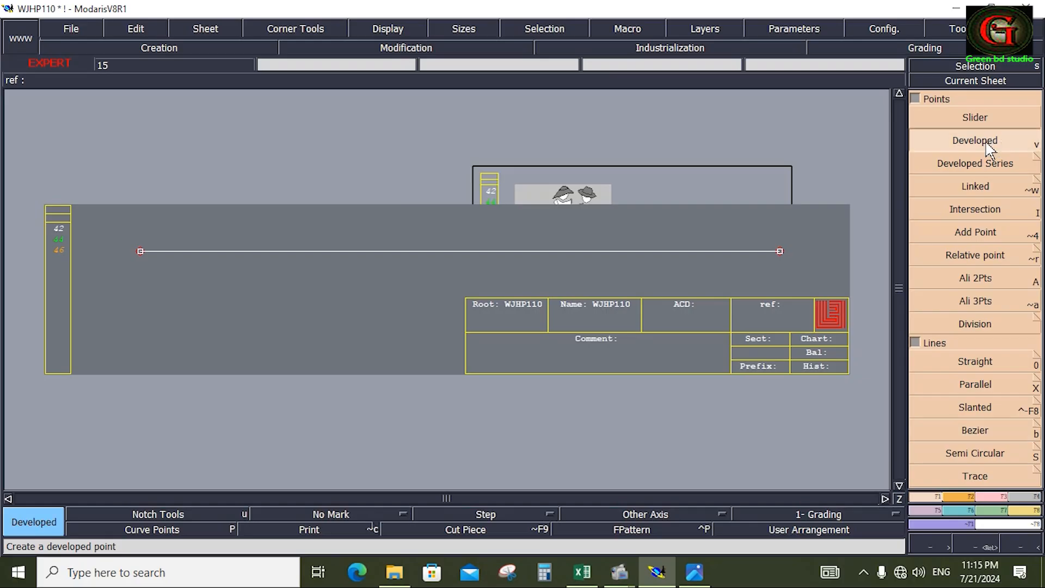
{"action": "left_click", "coordinate": [779, 252]}
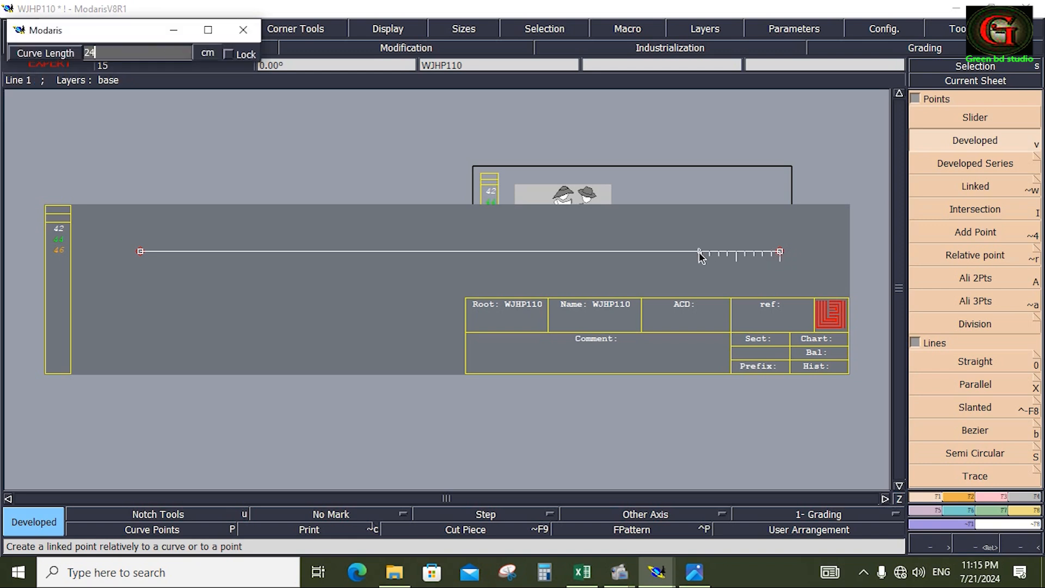
{"action": "type", "text": "24"}
{"action": "key", "text": "Return"}
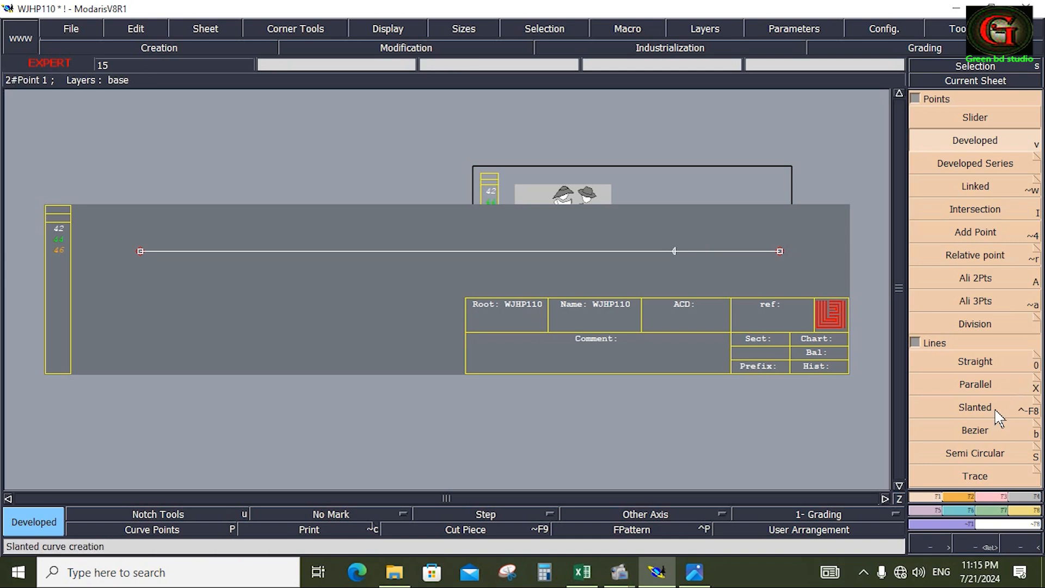
Draw a vertical Bezier line 24.50 cm long upward from the bust point, taking the quarter-bust value from the Excel chart
{"action": "left_click", "coordinate": [986, 435]}
{"action": "left_click", "coordinate": [674, 252]}
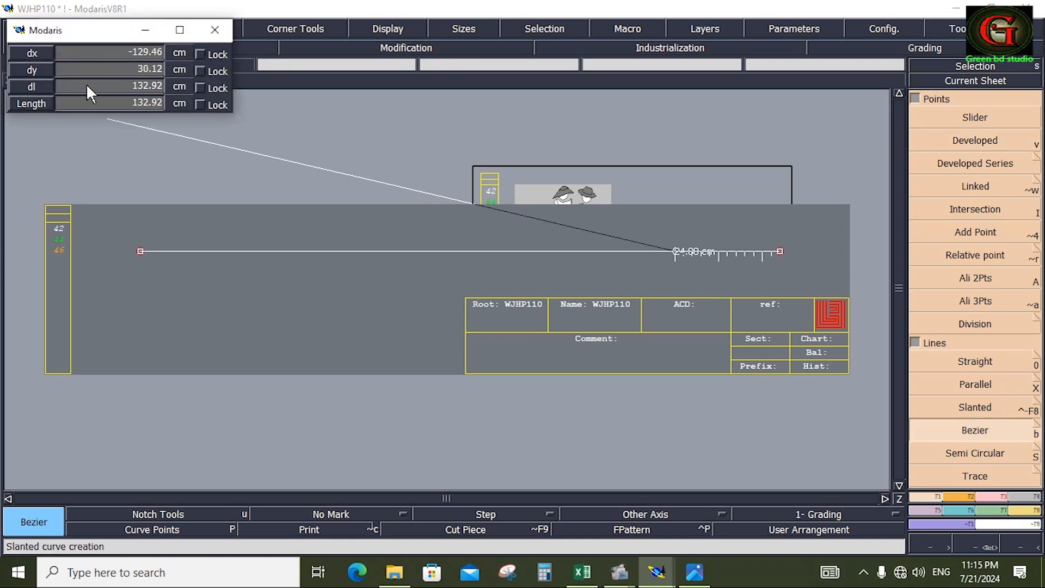
{"action": "left_click", "coordinate": [89, 87]}
{"action": "type", "text": "146.00"}
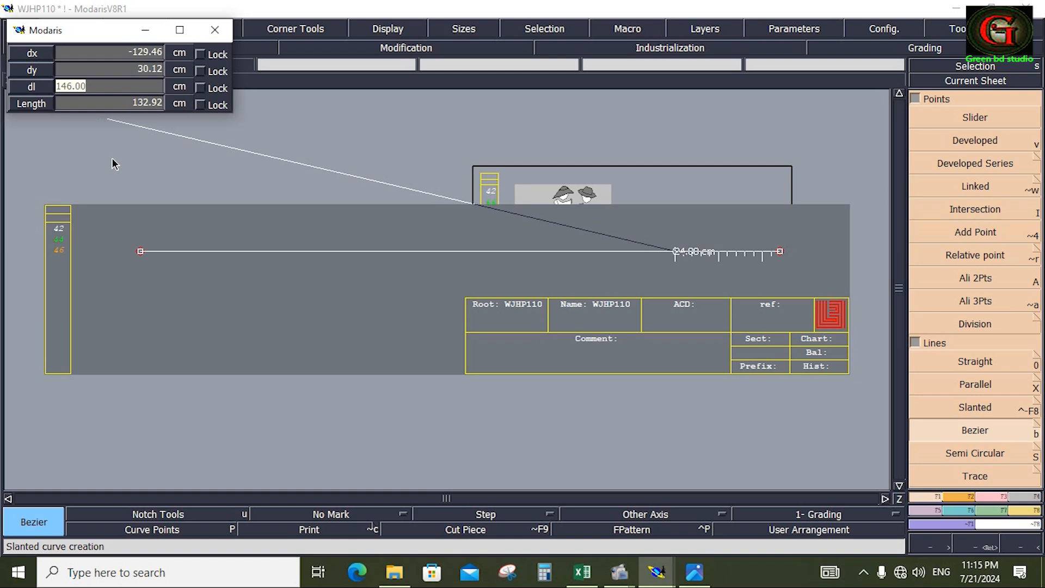
{"action": "left_click", "coordinate": [582, 571]}
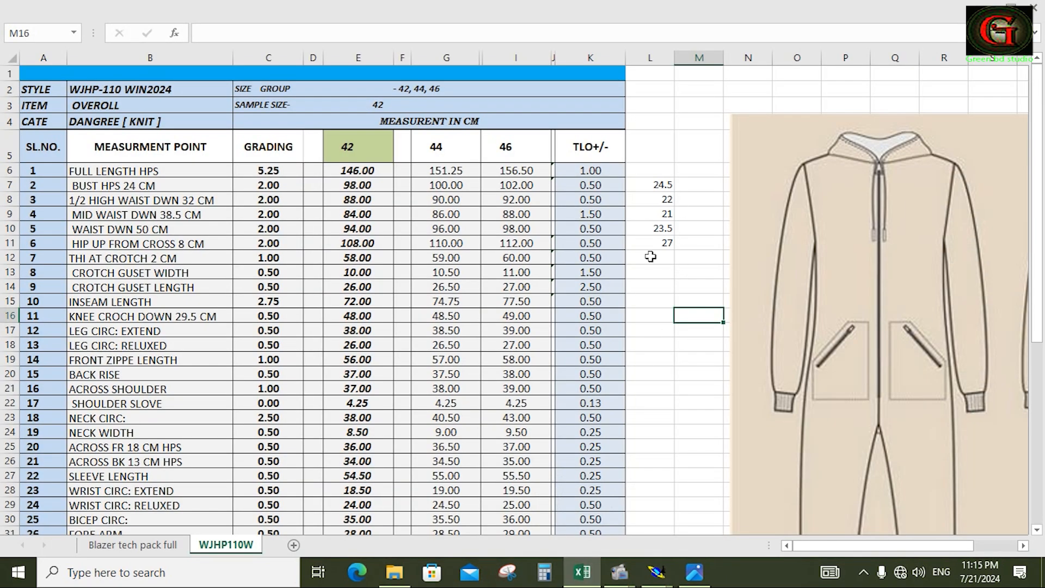
{"action": "mouse_move", "coordinate": [656, 571]}
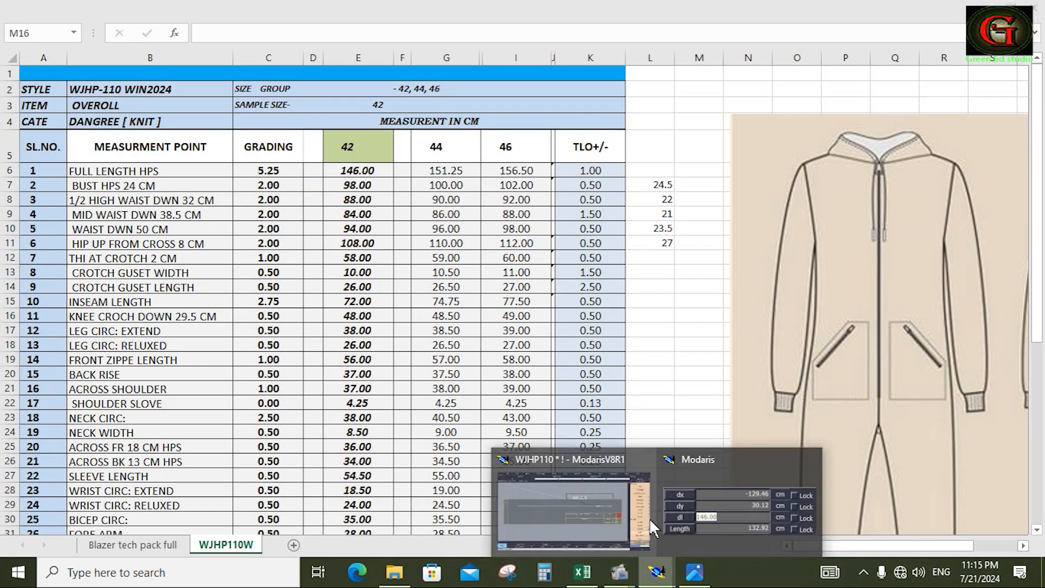
{"action": "left_click", "coordinate": [699, 519]}
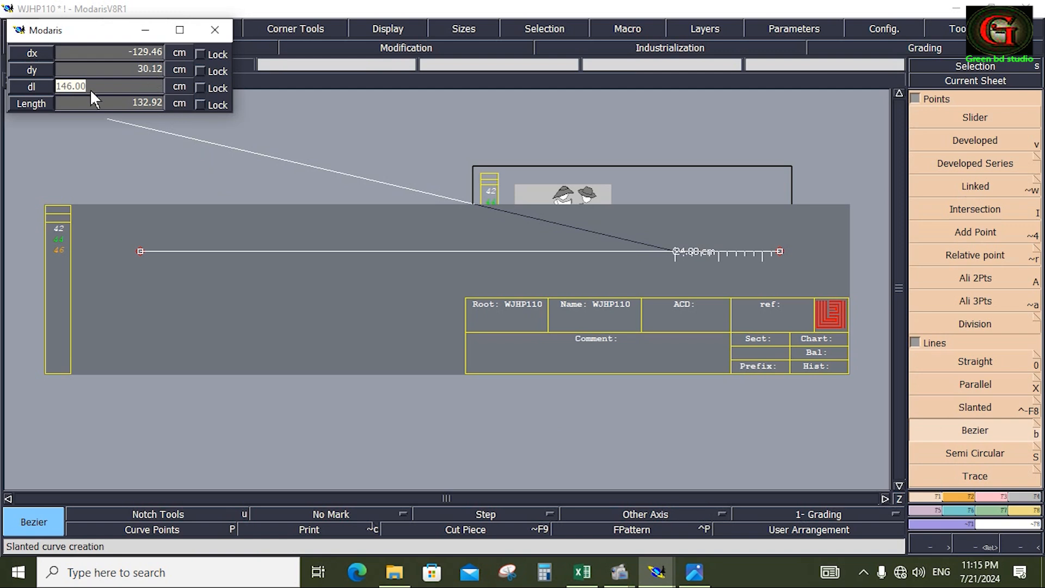
{"action": "type", "text": "2"}
{"action": "key", "text": "Return"}
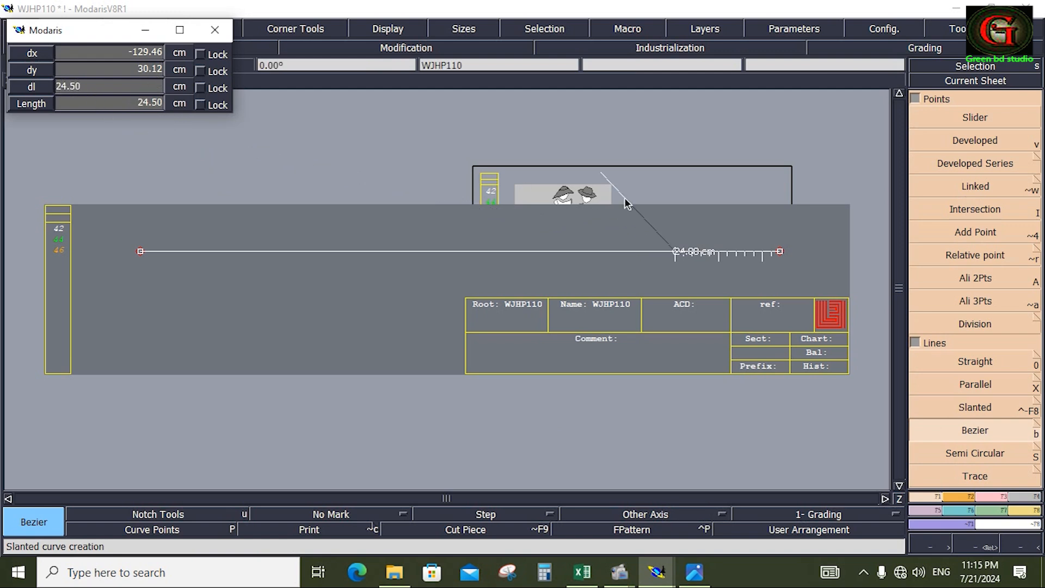
{"action": "left_click", "coordinate": [693, 196]}
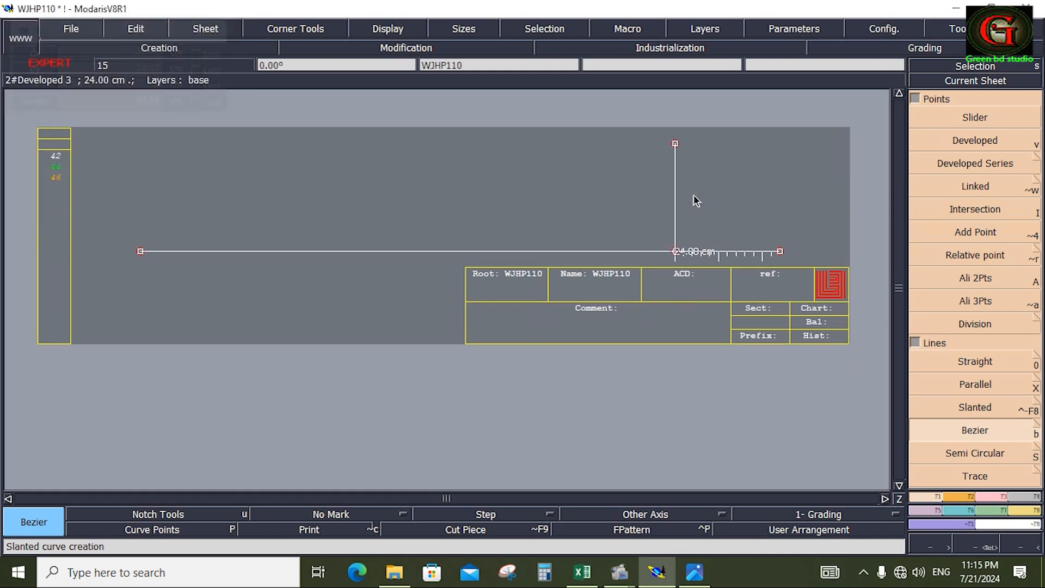
Check the half high waist drop in the Excel chart and place a developed point 32.00 cm from the base line's right endpoint
{"action": "left_click", "coordinate": [582, 571]}
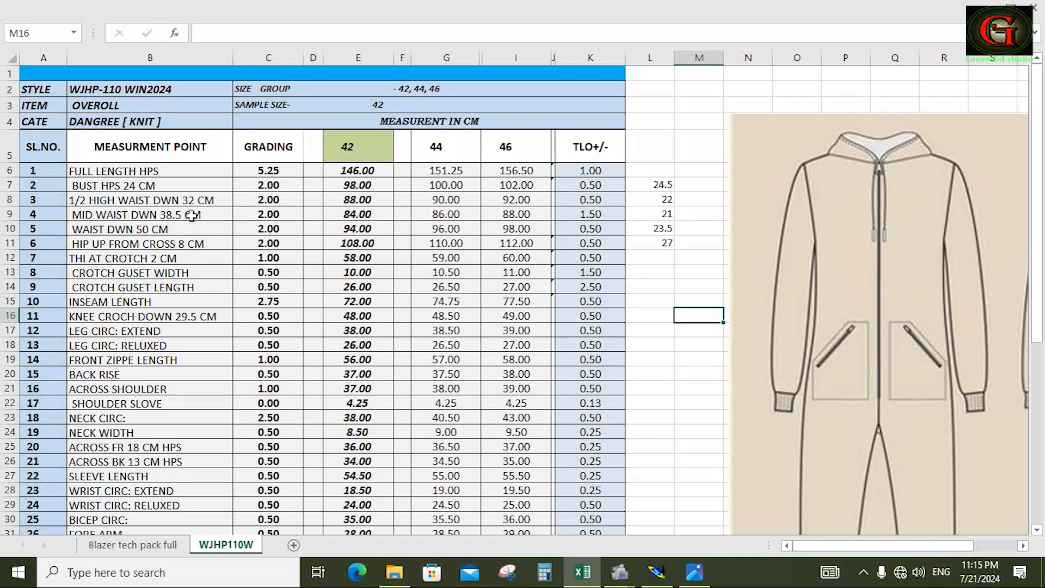
{"action": "left_click", "coordinate": [656, 571]}
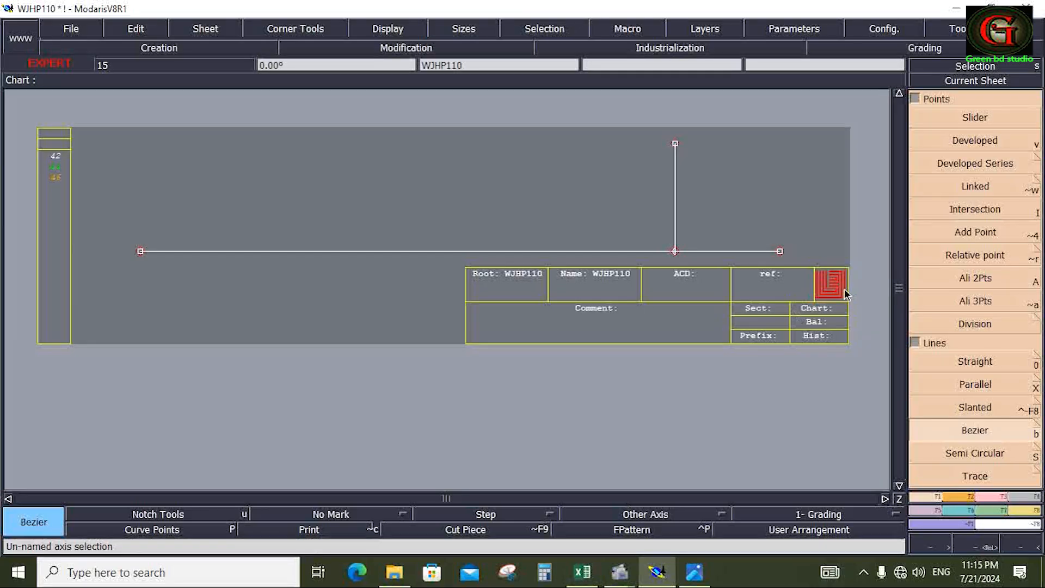
{"action": "left_click", "coordinate": [976, 140]}
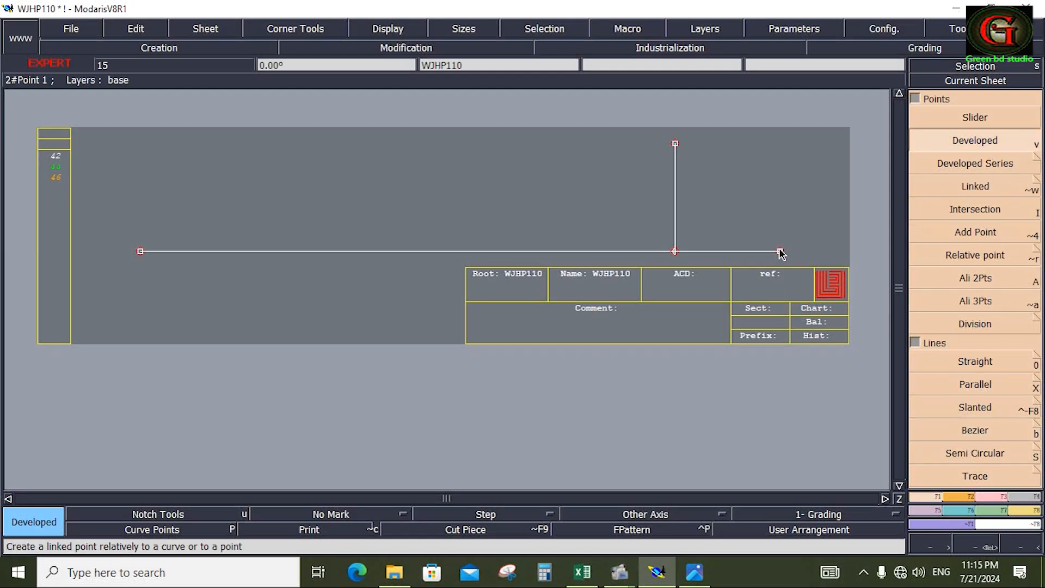
{"action": "left_click", "coordinate": [760, 253]}
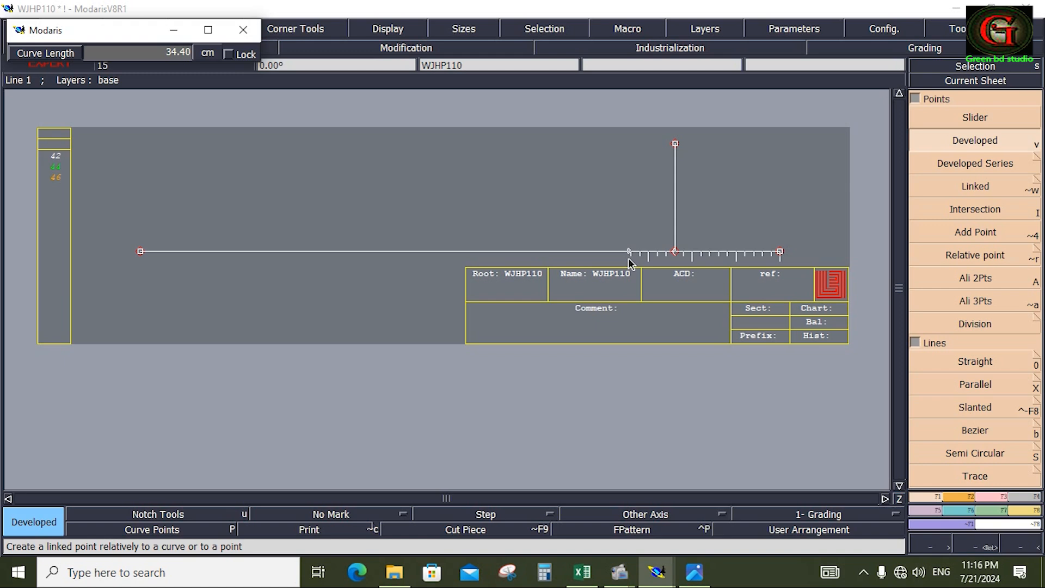
{"action": "type", "text": "24.00"}
{"action": "key", "text": "Return"}
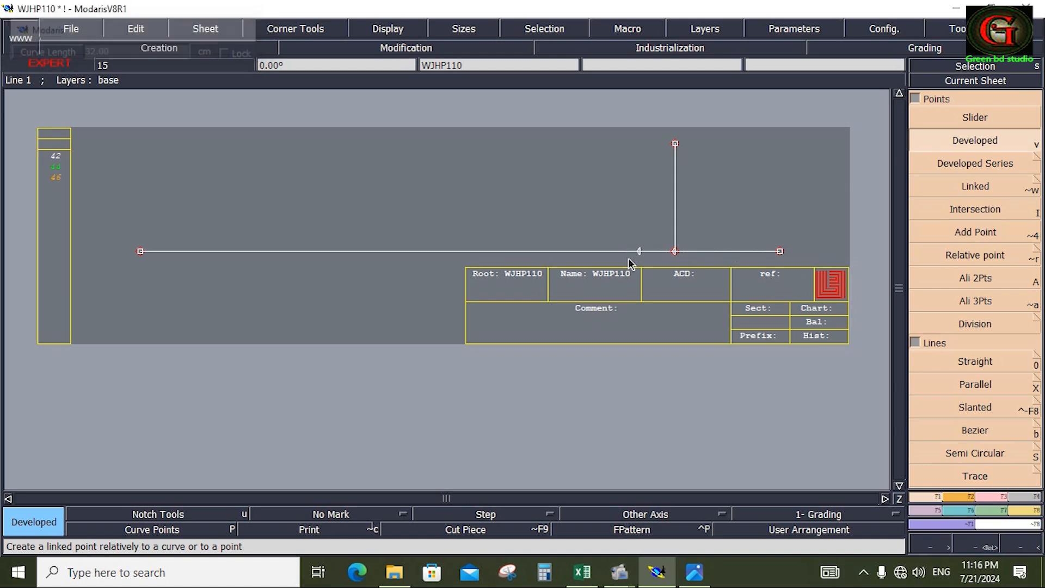
Place a developed point on the base line 38.5 cm from its right endpoint for the mid waist level
{"action": "left_click", "coordinate": [779, 253]}
{"action": "type", "text": "32.00"}
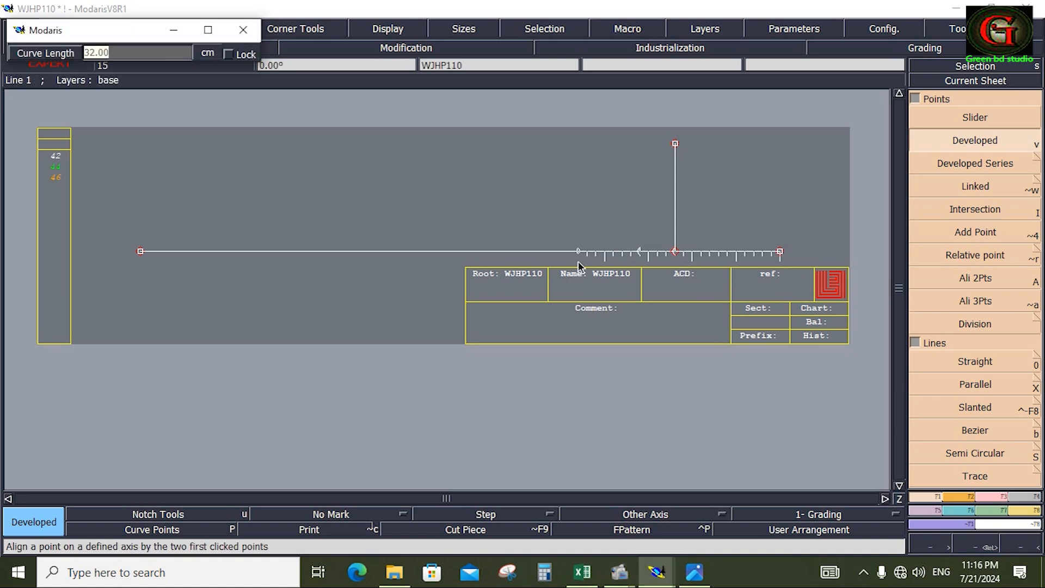
{"action": "type", "text": "38.5"}
{"action": "key", "text": "Return"}
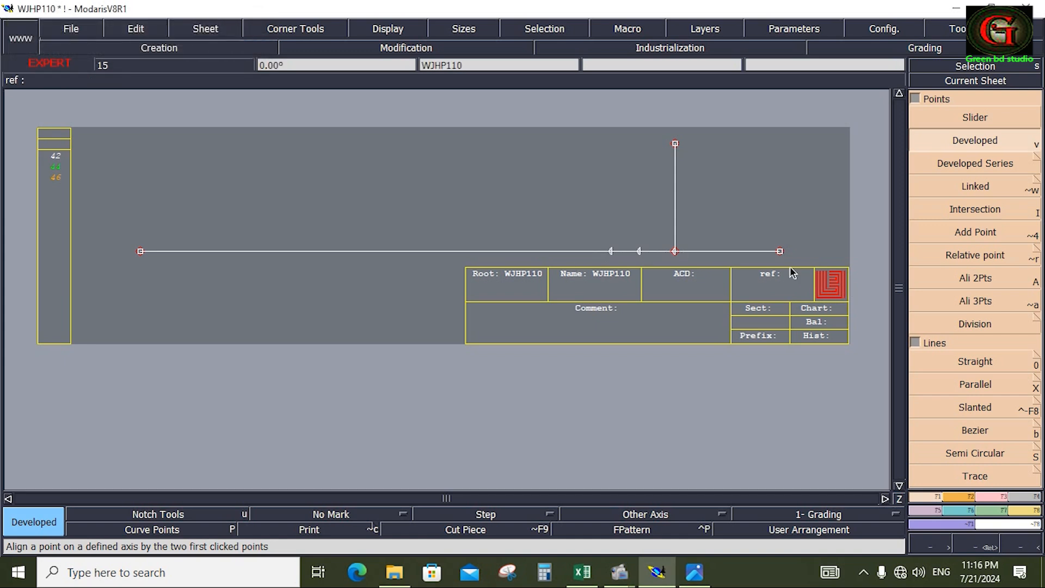
{"action": "left_click", "coordinate": [674, 258]}
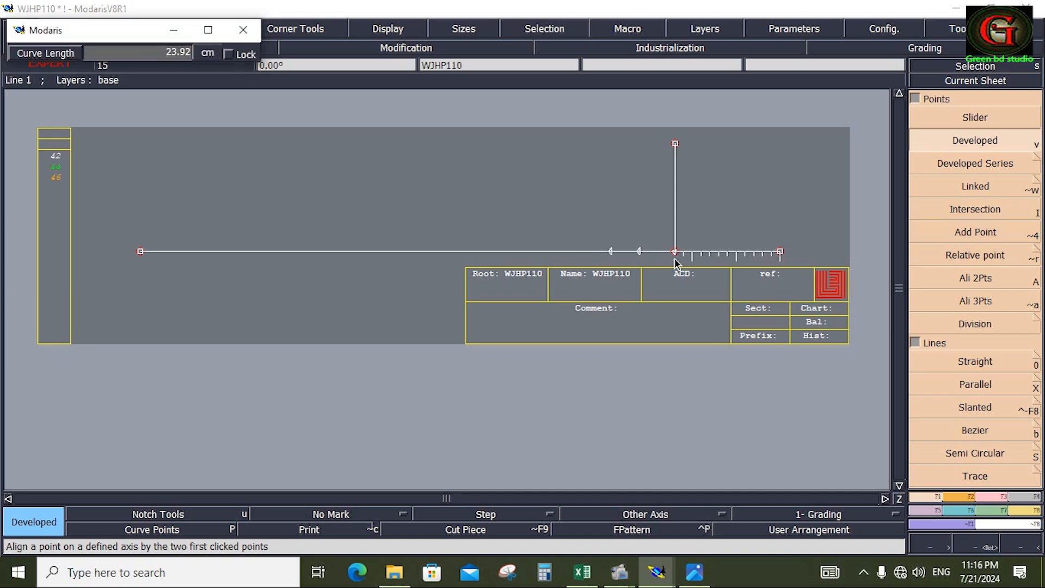
{"action": "key", "text": "Return"}
{"action": "key", "text": "0"}
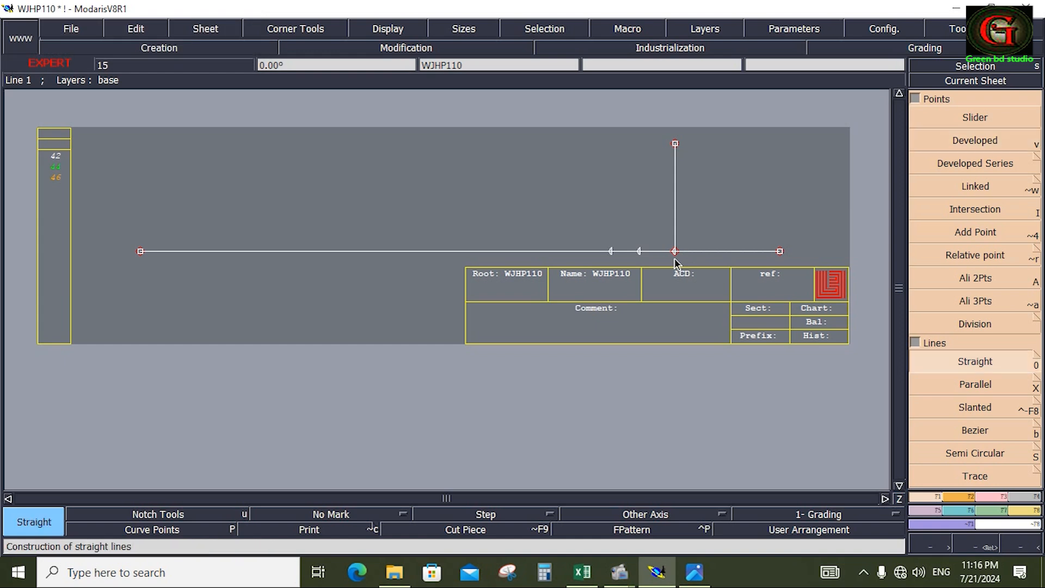
{"action": "key", "text": "z"}
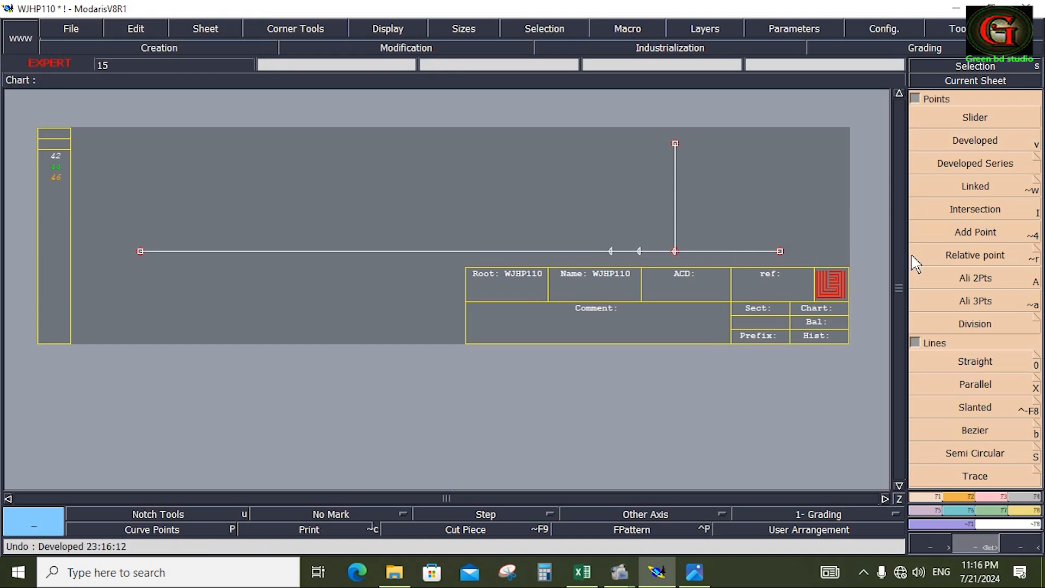
Place a developed point on the base line 50 cm from its right endpoint for the waist level
{"action": "left_click", "coordinate": [944, 148]}
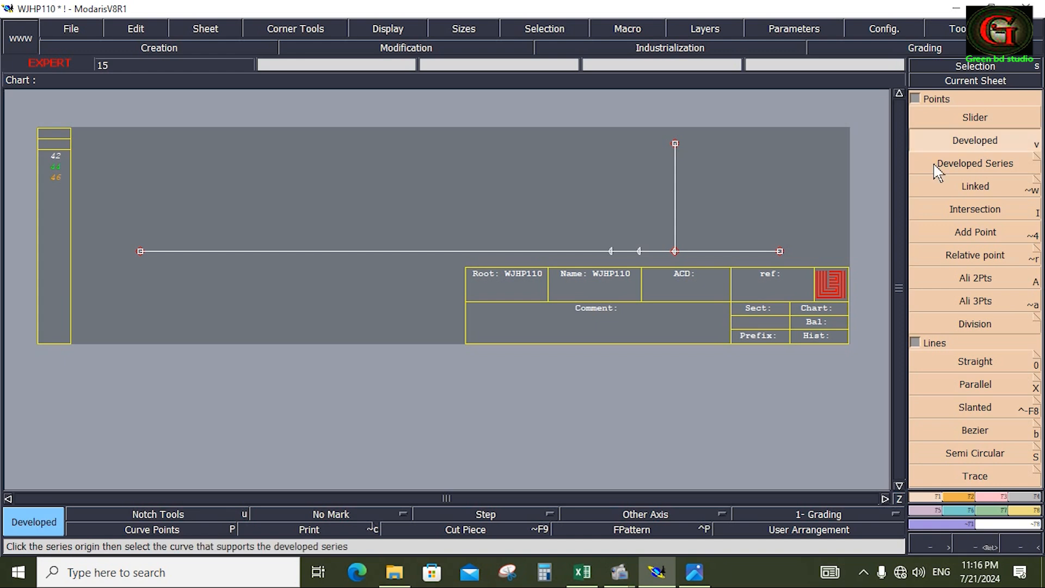
{"action": "left_click", "coordinate": [779, 252]}
{"action": "type", "text": "38.50"}
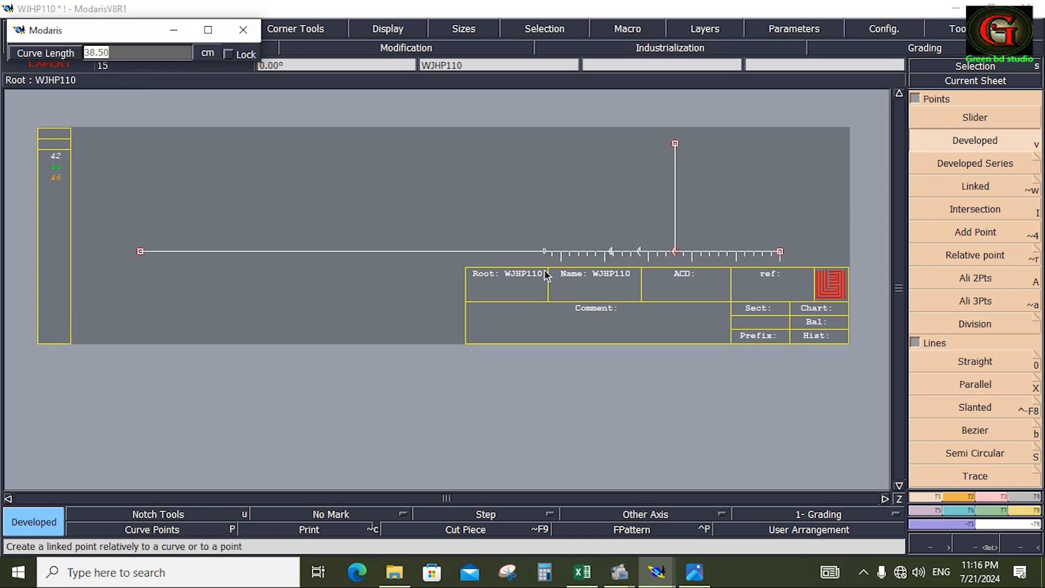
{"action": "type", "text": "50"}
{"action": "key", "text": "Return"}
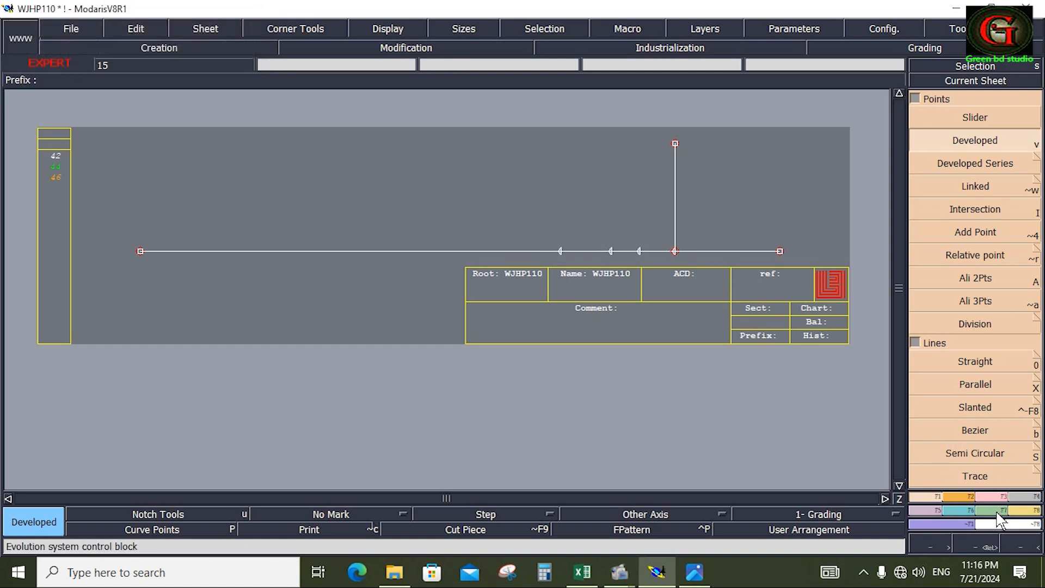
Insert the developed bust, half high waist, mid waist and waist points into the base line's curve
{"action": "left_click", "coordinate": [992, 495]}
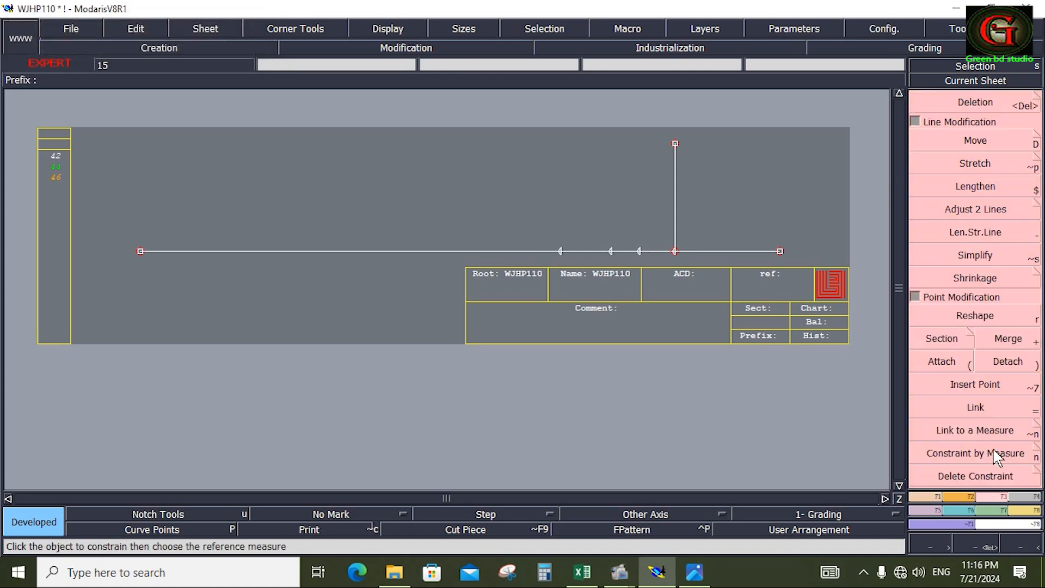
{"action": "left_click", "coordinate": [988, 389]}
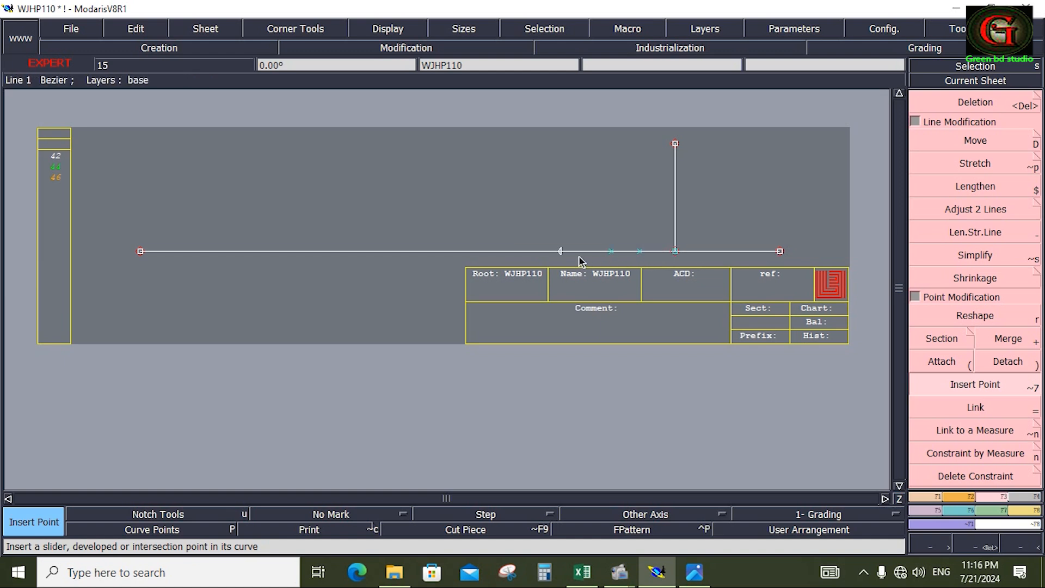
{"action": "left_click", "coordinate": [560, 251]}
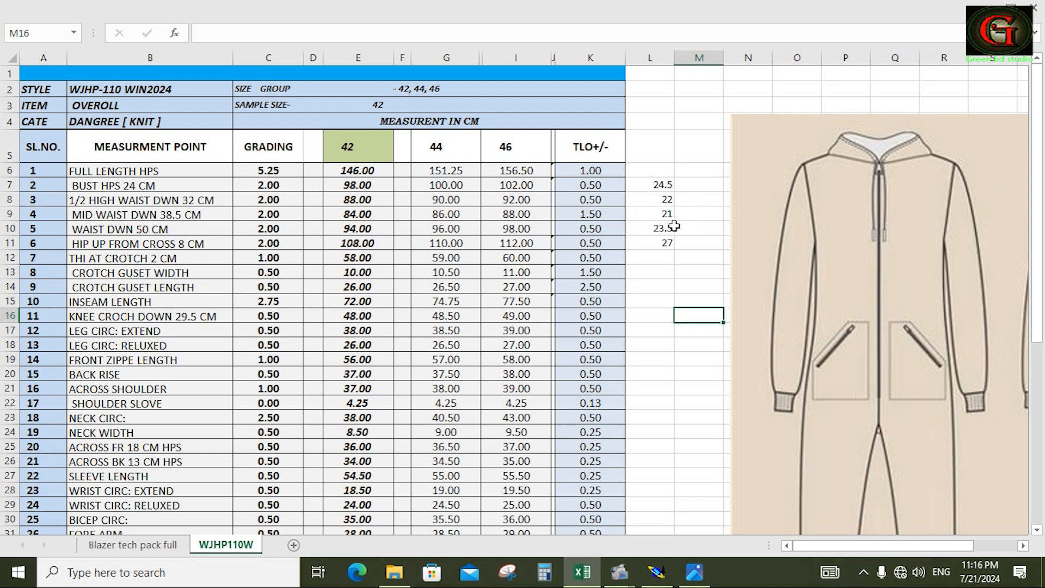
Back in Modaris, draw a vertical Bezier line 22.00 cm long upward from the half high waist point
{"action": "left_click", "coordinate": [657, 571]}
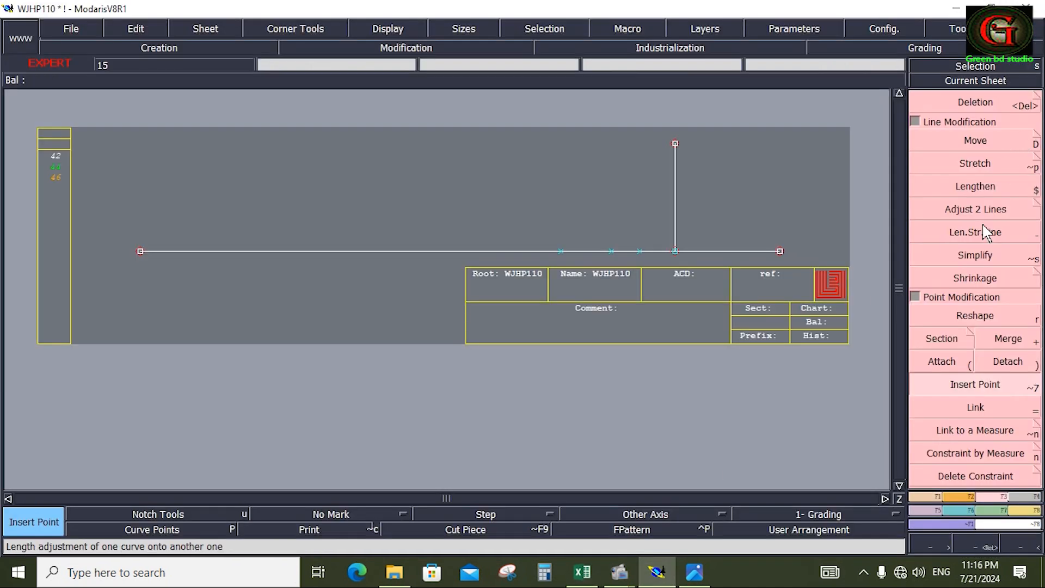
{"action": "left_click", "coordinate": [928, 497]}
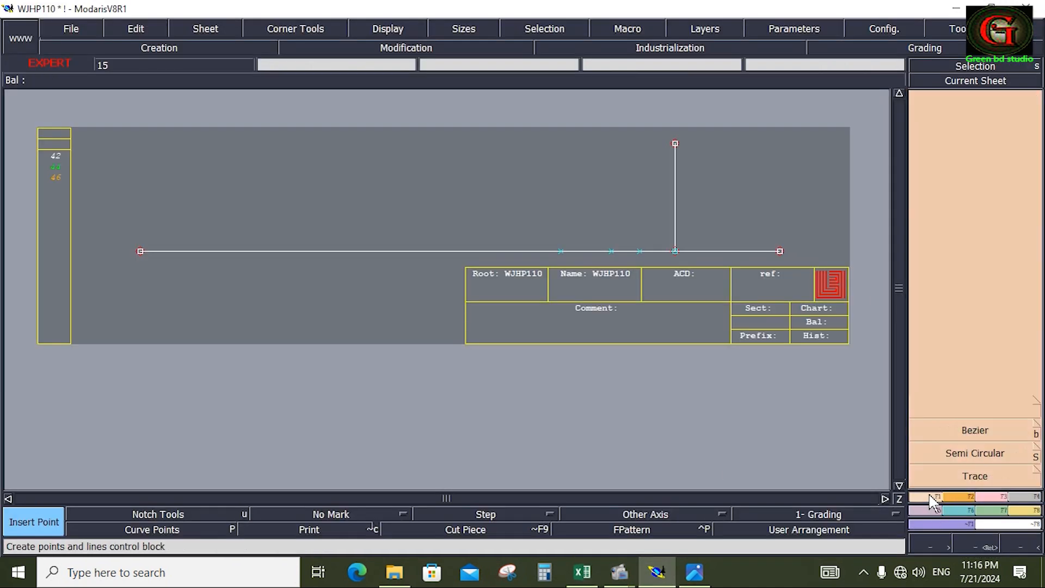
{"action": "left_click", "coordinate": [975, 431]}
{"action": "left_click", "coordinate": [641, 252]}
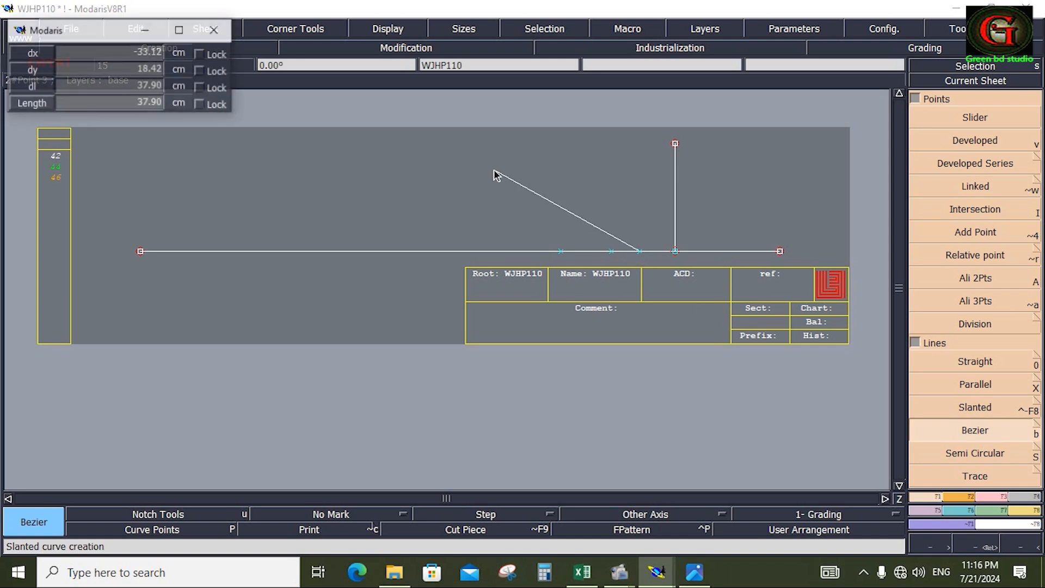
{"action": "left_click", "coordinate": [112, 90]}
{"action": "type", "text": "24.50"}
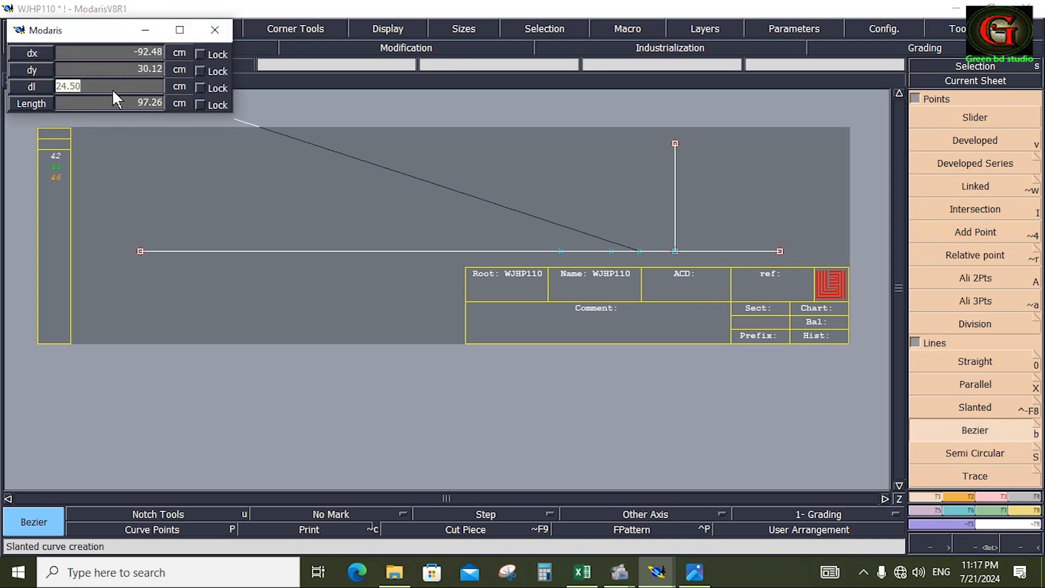
{"action": "key", "text": "BackSpace"}
{"action": "key", "text": "BackSpace"}
{"action": "key", "text": "BackSpace"}
{"action": "key", "text": "BackSpace"}
{"action": "key", "text": "BackSpace"}
{"action": "type", "text": "22.00"}
{"action": "key", "text": "Return"}
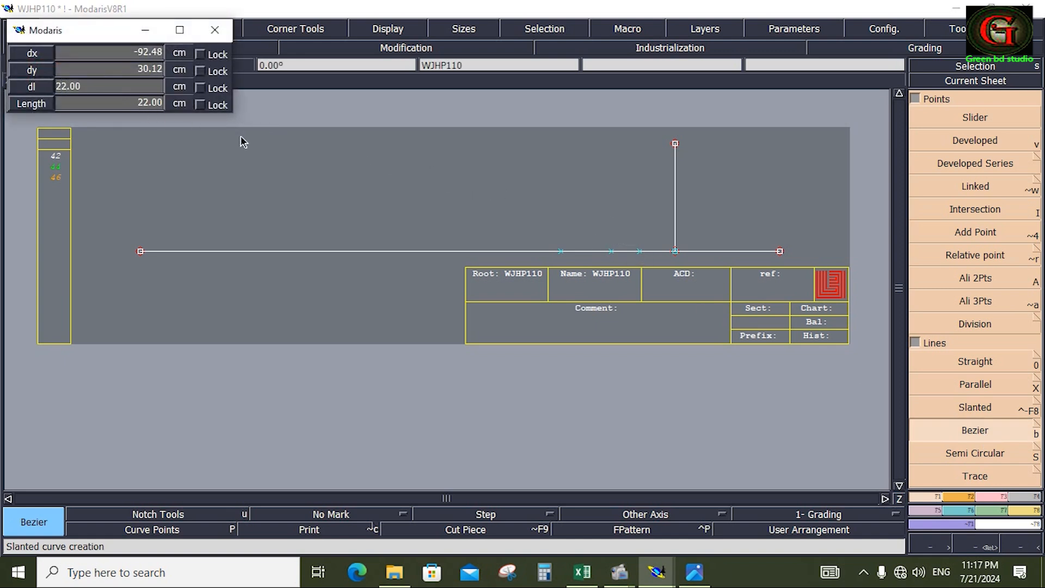
{"action": "left_click", "coordinate": [640, 137]}
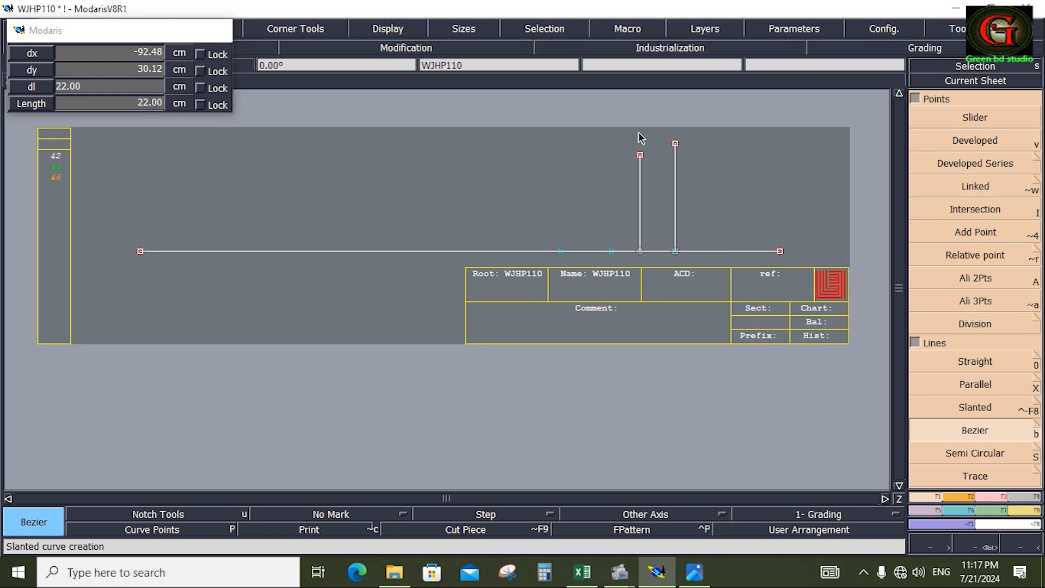
Draw a vertical Bezier line 21.00 cm long upward from the mid waist point
{"action": "left_click", "coordinate": [611, 252]}
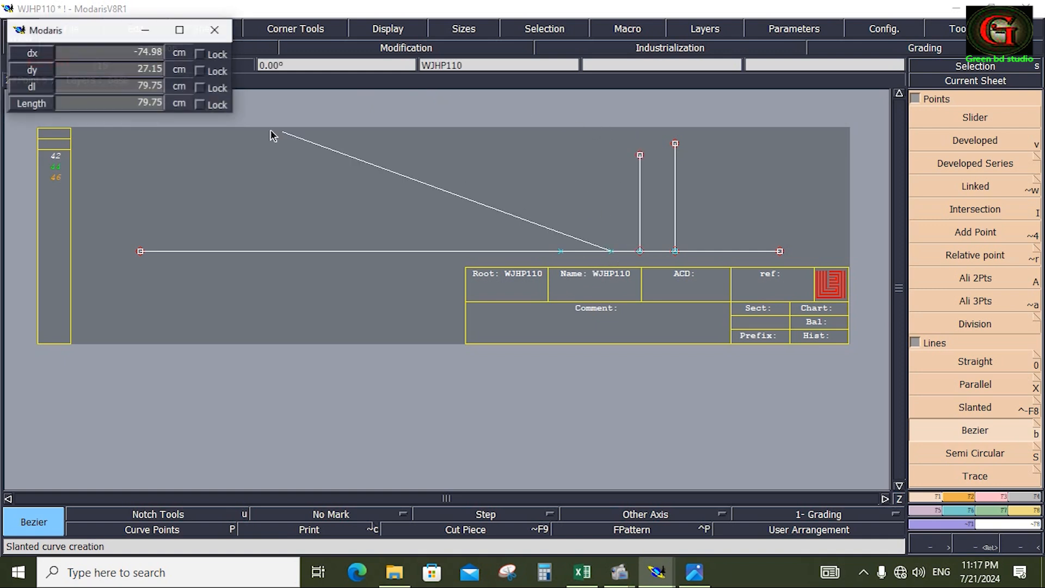
{"action": "left_click", "coordinate": [105, 86]}
{"action": "type", "text": "21"}
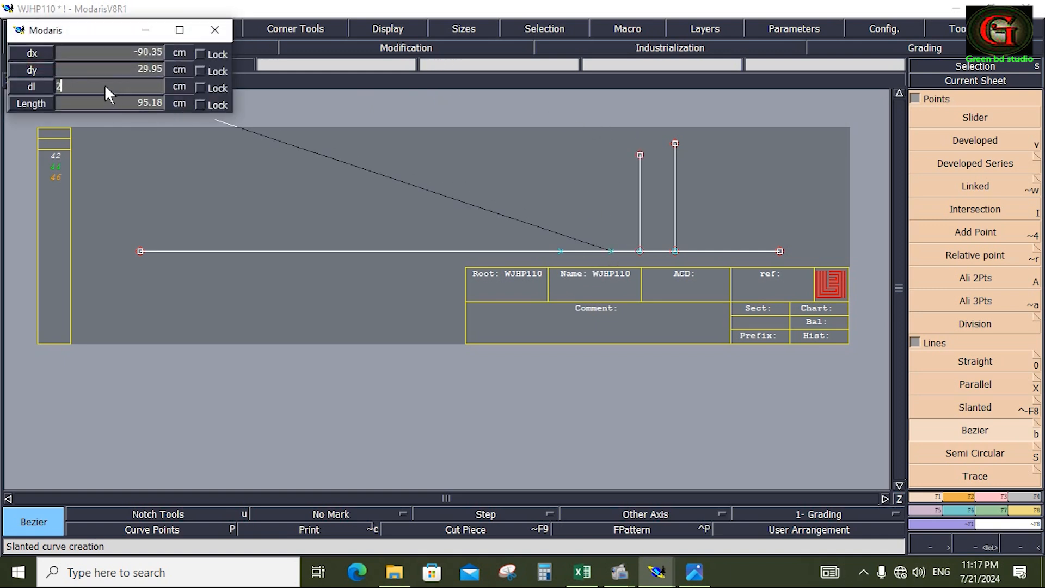
{"action": "key", "text": "Return"}
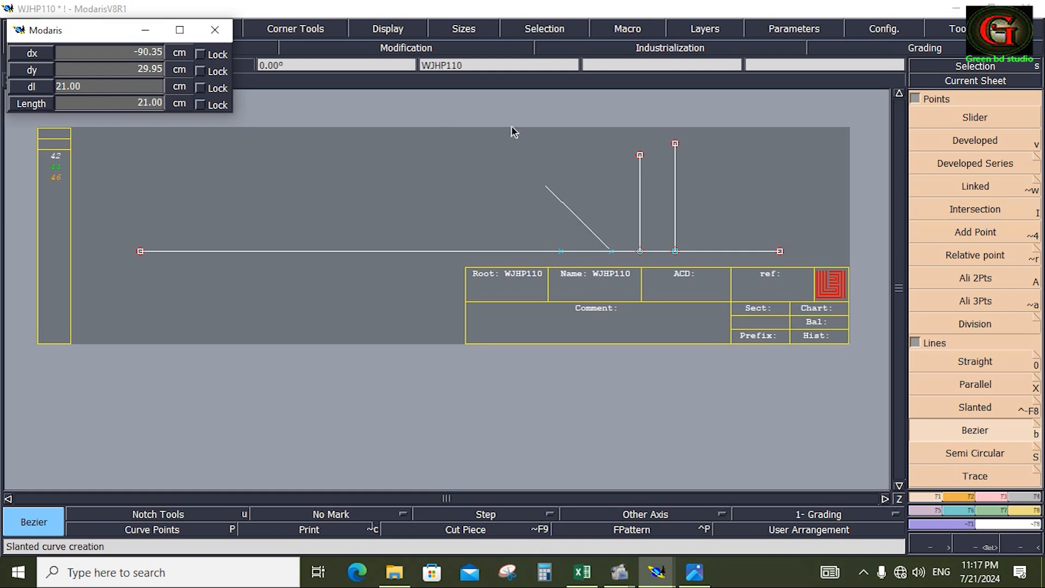
{"action": "left_click", "coordinate": [618, 154]}
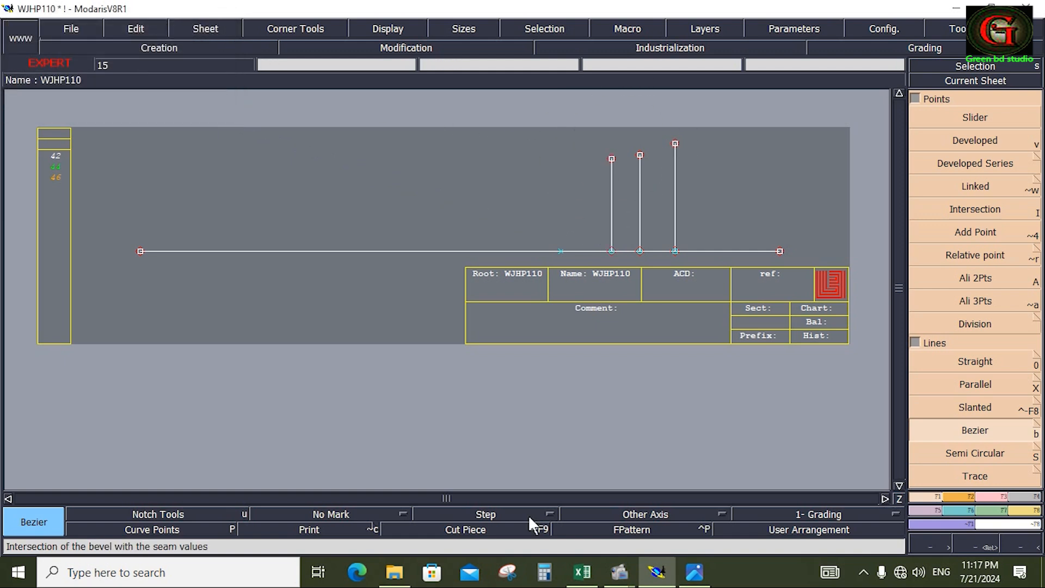
Check the quarter-waist width in the Excel measurement chart and return to Modaris
{"action": "left_click", "coordinate": [583, 571]}
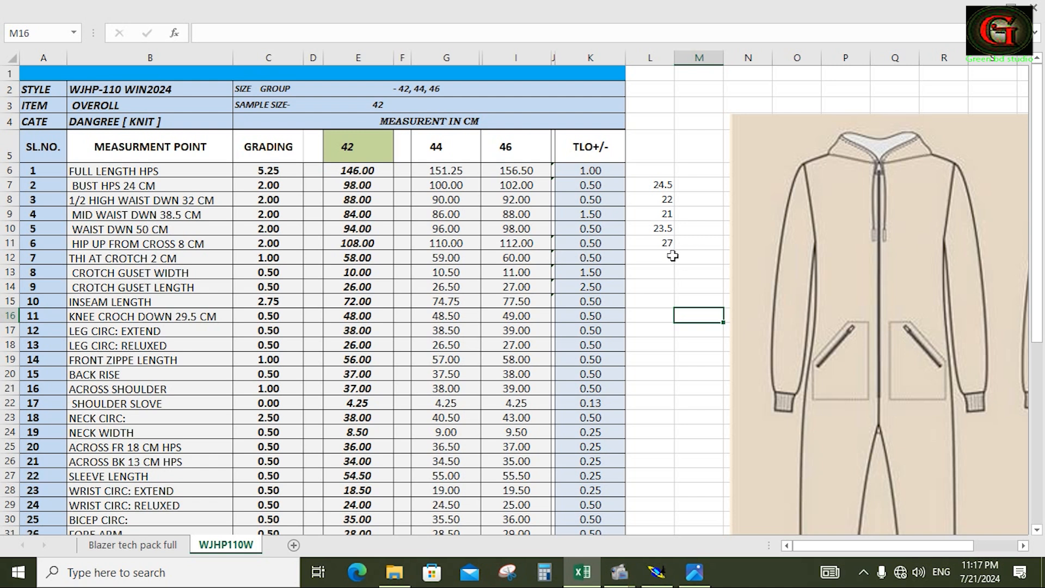
{"action": "left_click", "coordinate": [657, 573]}
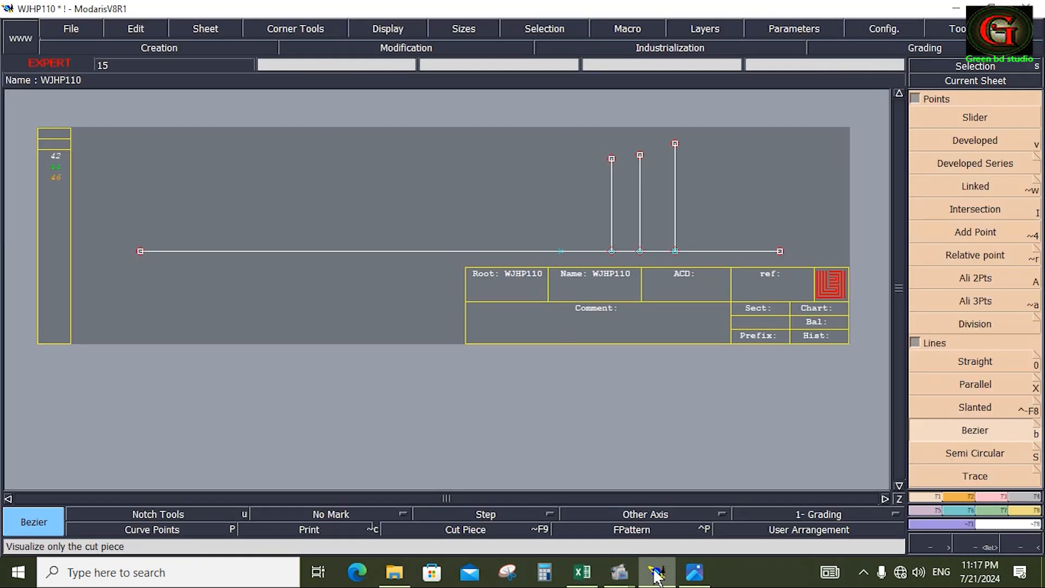
{"action": "left_click", "coordinate": [978, 142]}
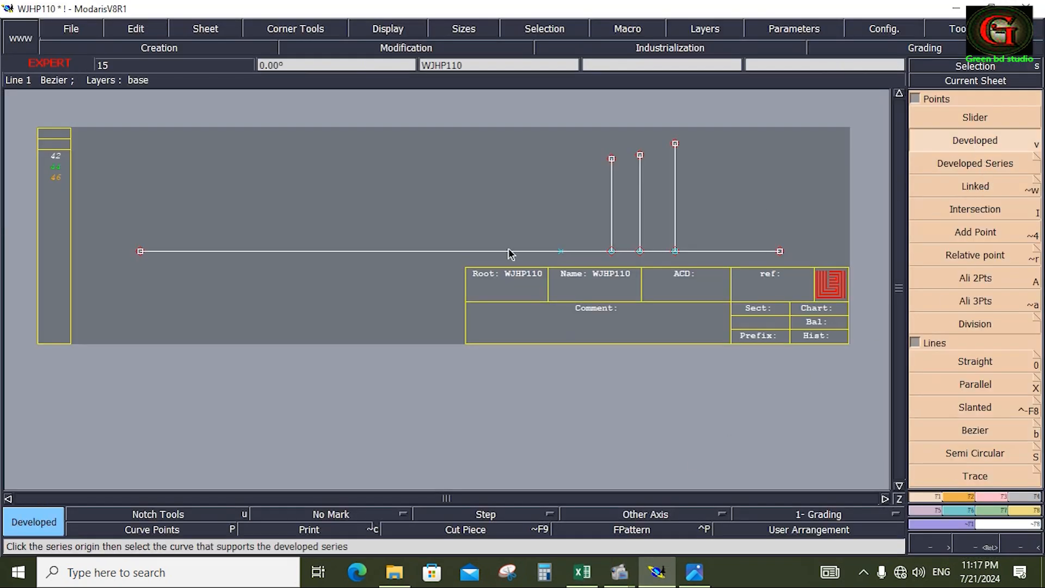
{"action": "left_click", "coordinate": [560, 252]}
{"action": "left_click", "coordinate": [552, 252]}
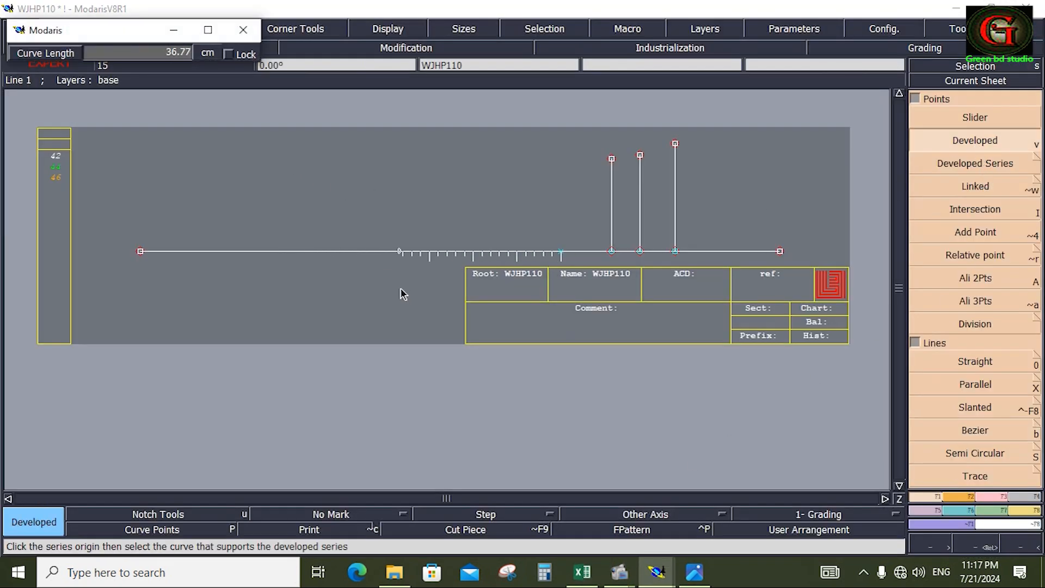
{"action": "left_click", "coordinate": [466, 318]}
{"action": "key", "text": "ctrl+z"}
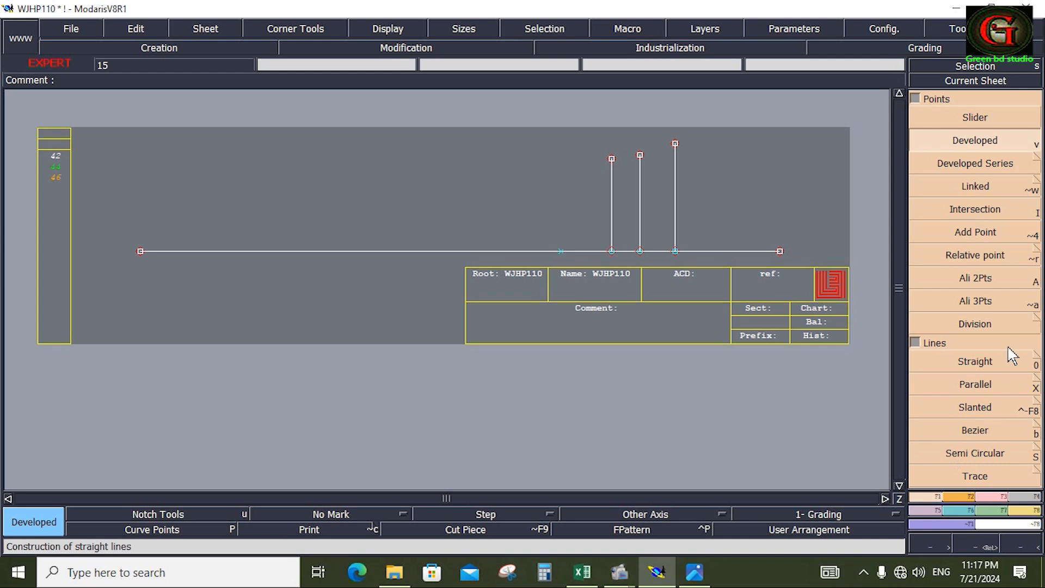
Draw a vertical Bezier line 23.50 cm long upward from the waist point
{"action": "left_click", "coordinate": [995, 430]}
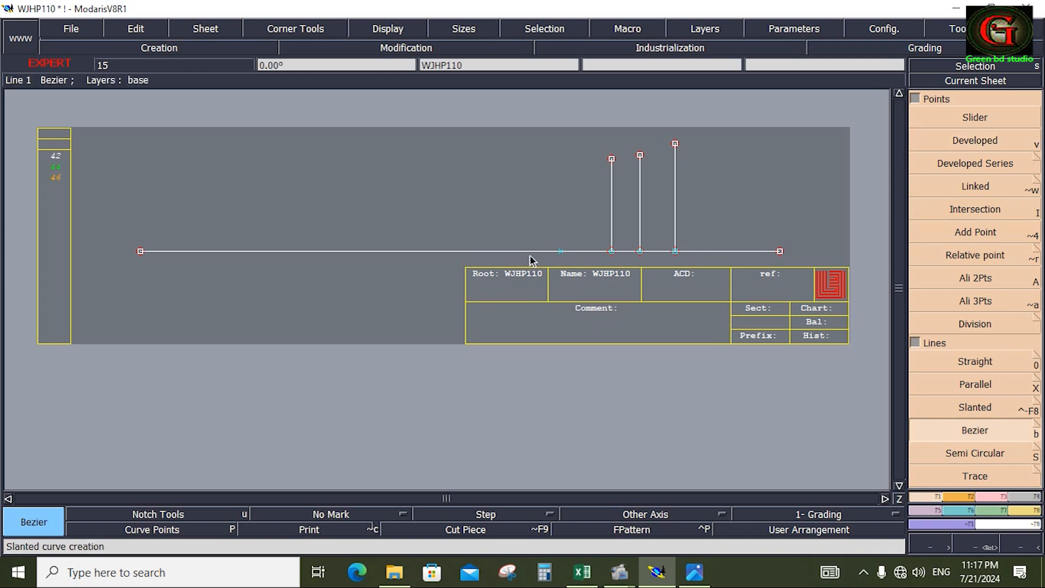
{"action": "left_click", "coordinate": [561, 251]}
{"action": "left_click", "coordinate": [113, 86]}
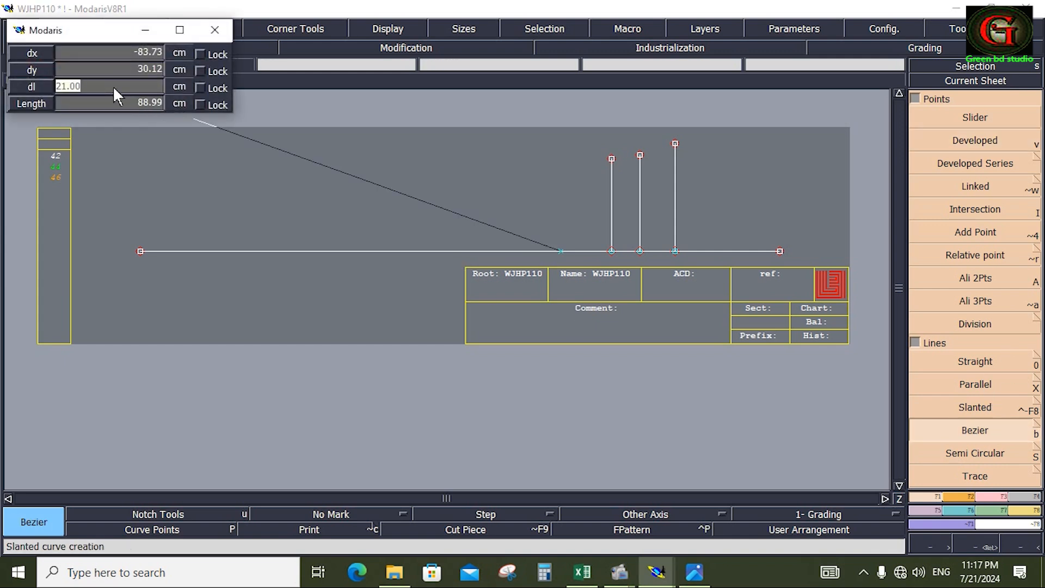
{"action": "type", "text": "23.50"}
{"action": "left_click", "coordinate": [549, 162]}
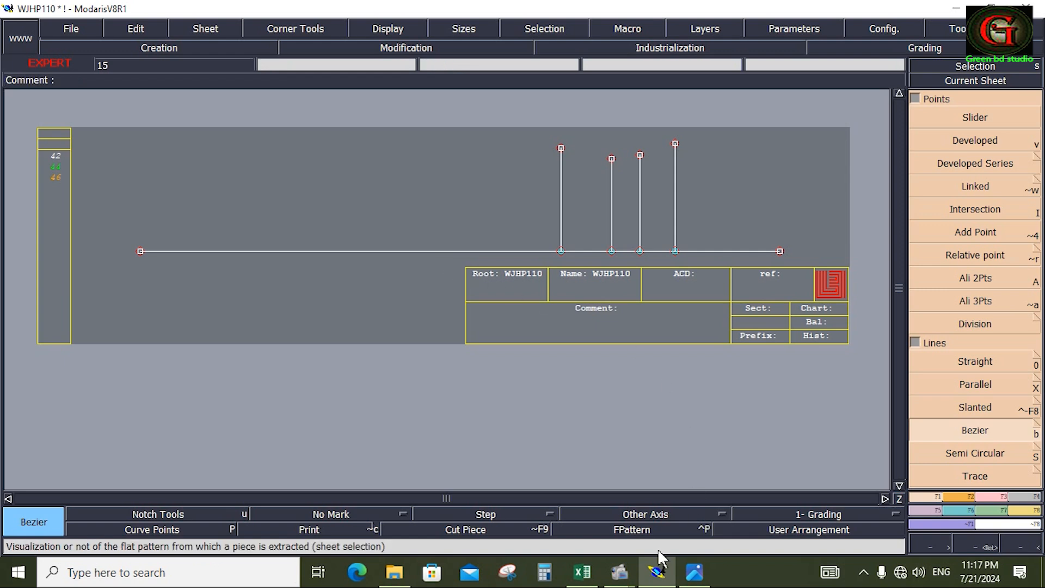
In the Excel chart, fill the full length through waist rows, B6 to I10, with yellow to mark them as used
{"action": "left_click", "coordinate": [582, 571]}
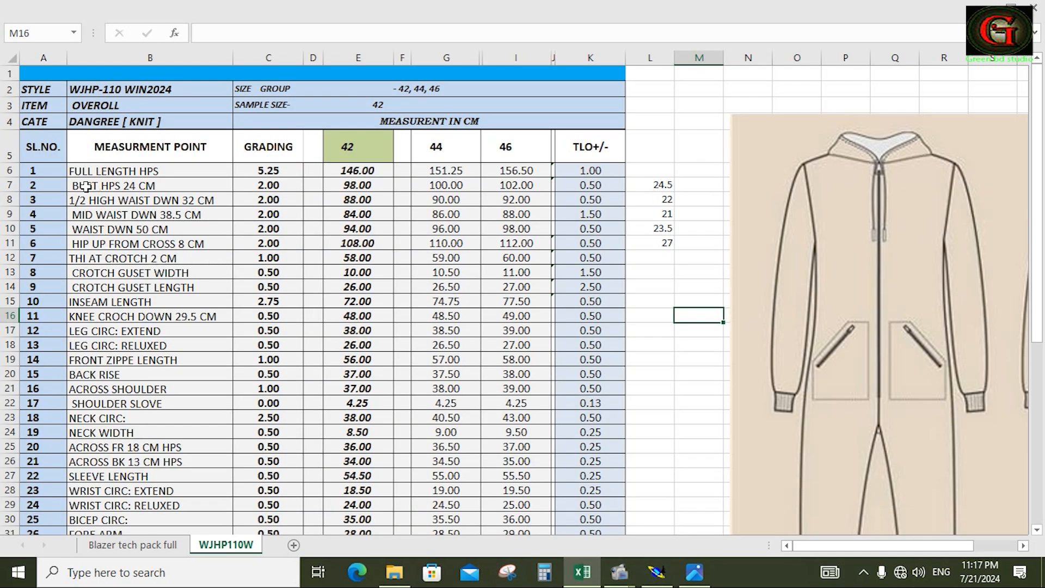
{"action": "left_click_drag", "start_coordinate": [72, 171], "coordinate": [530, 228]}
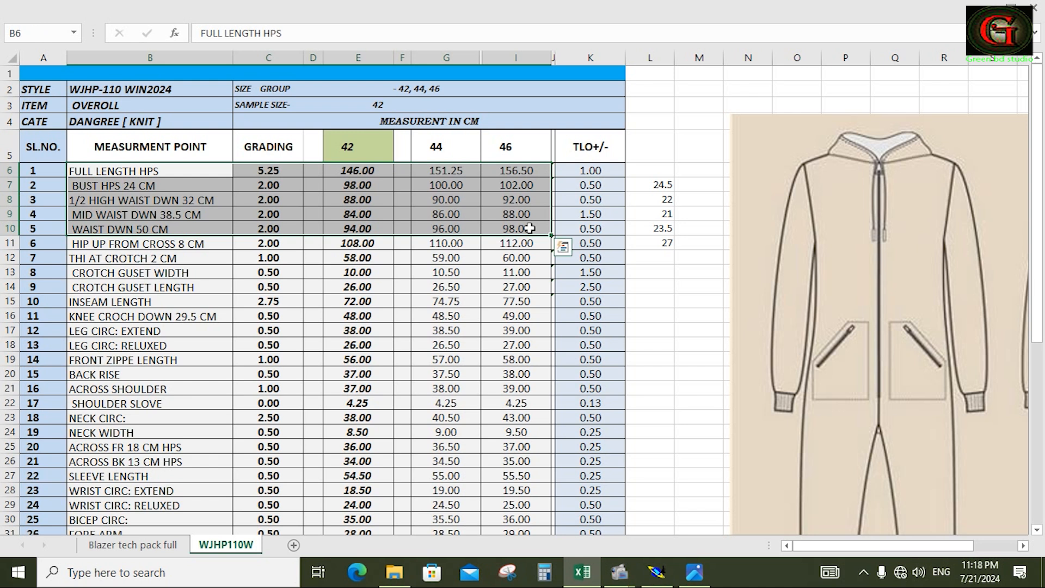
{"action": "left_click", "coordinate": [168, 17]}
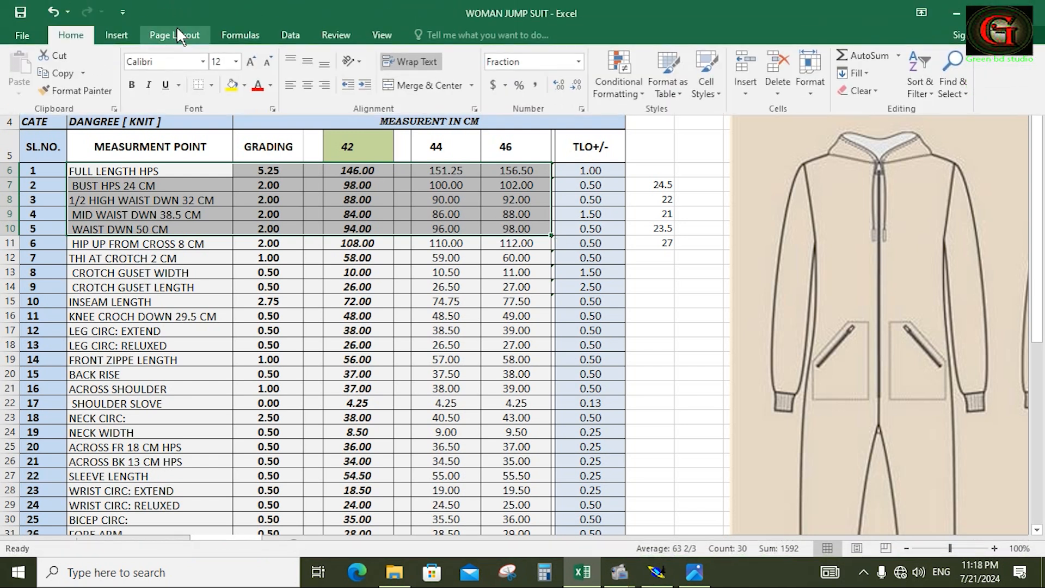
{"action": "left_click", "coordinate": [231, 85]}
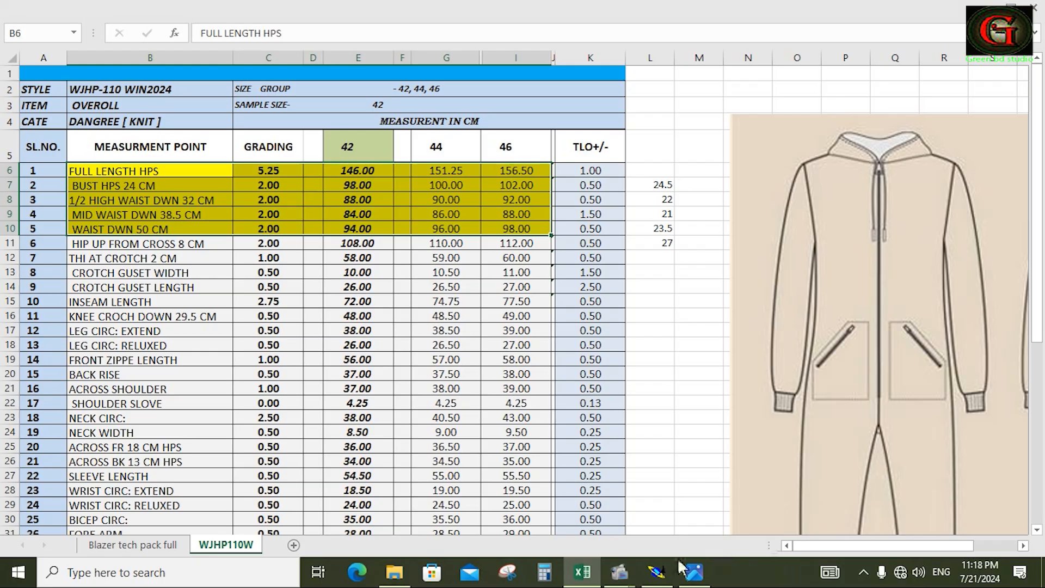
Back in Modaris, place a developed crotch point on the horizontal baseline 72.00 cm from its hem end
{"action": "left_click", "coordinate": [656, 572]}
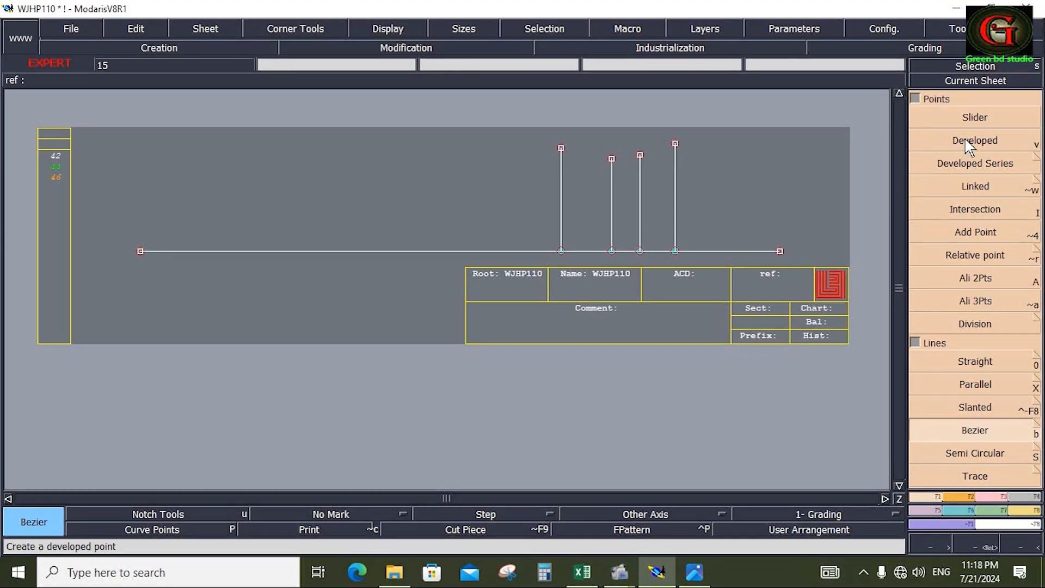
{"action": "left_click", "coordinate": [1000, 145]}
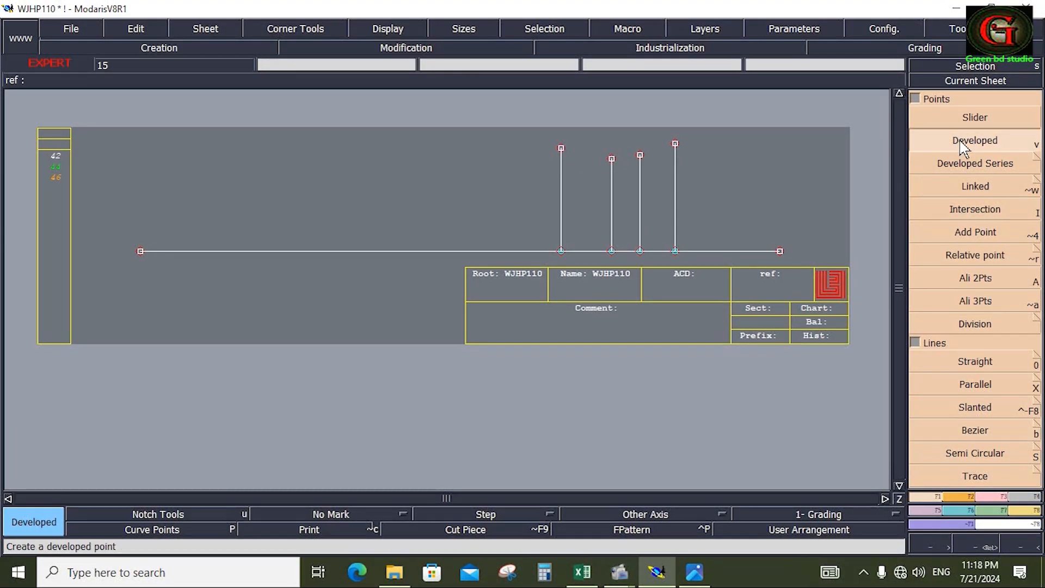
{"action": "left_click", "coordinate": [140, 251]}
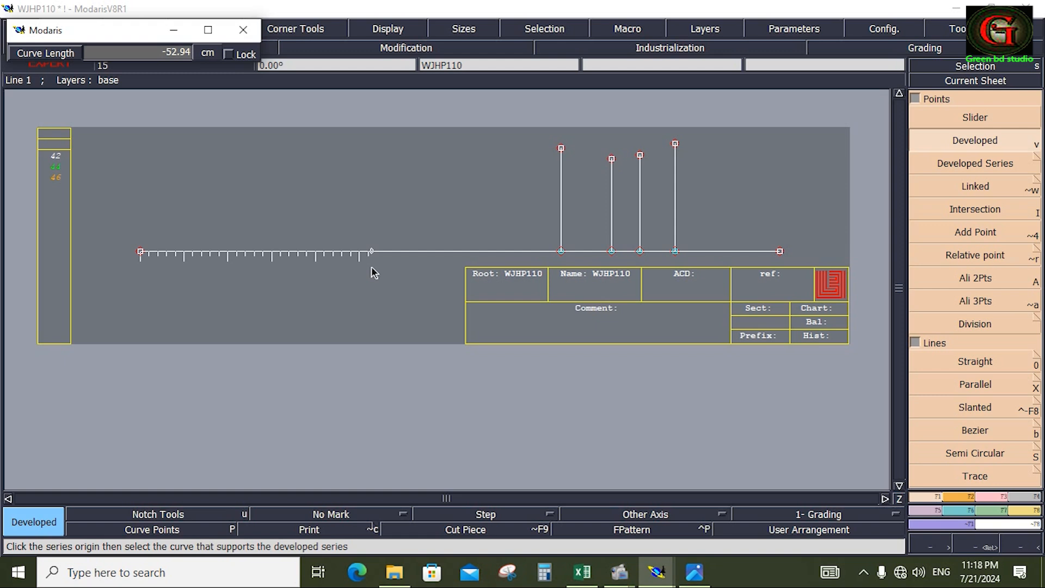
{"action": "type", "text": "50.00"}
{"action": "type", "text": "-"}
{"action": "type", "text": "72"}
{"action": "key", "text": "Return"}
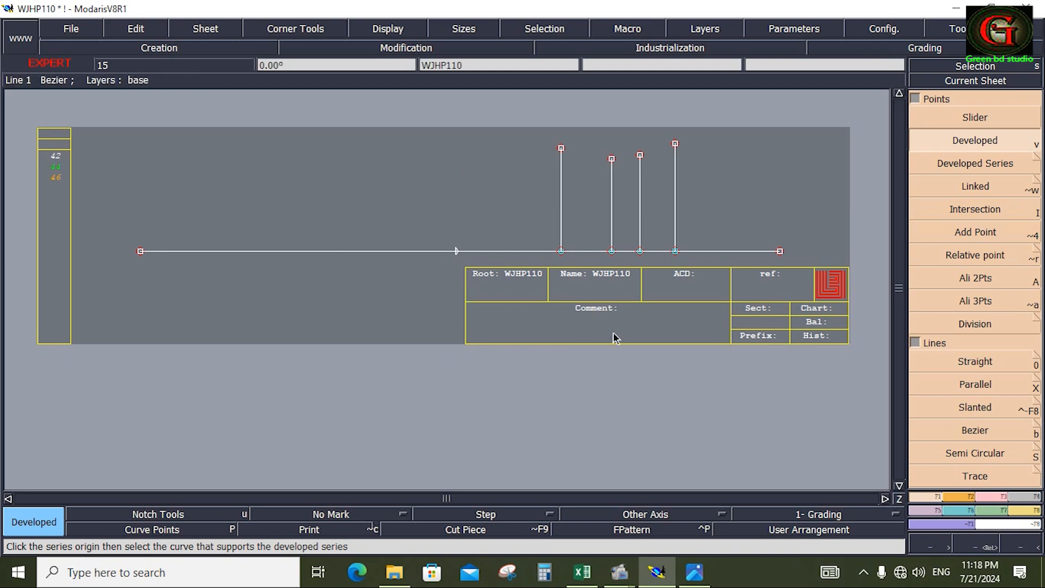
{"action": "left_click", "coordinate": [974, 162]}
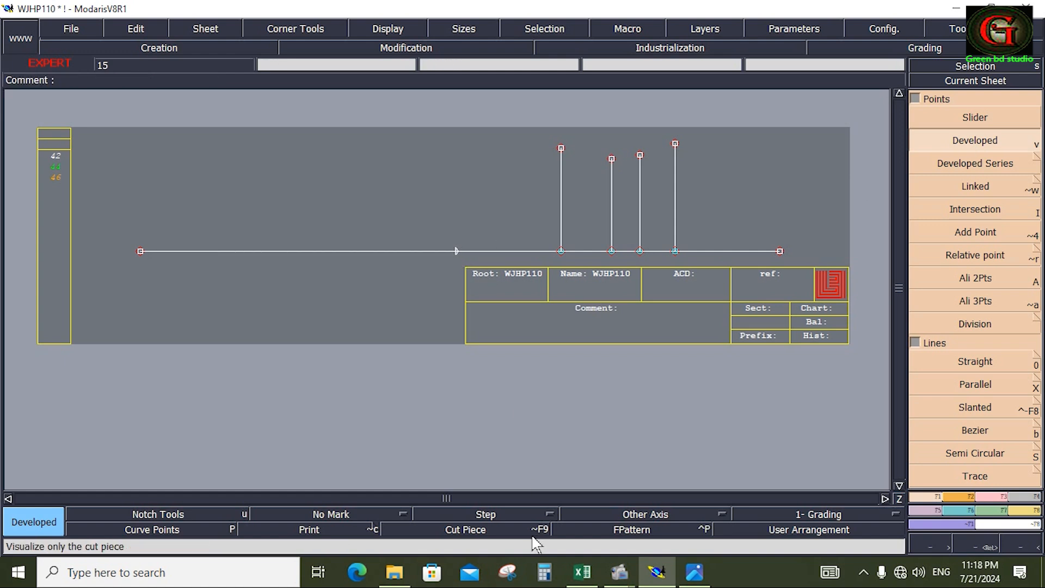
In the Excel chart, fill the hip row, B11 to I11, with yellow and return to Modaris
{"action": "left_click", "coordinate": [582, 572]}
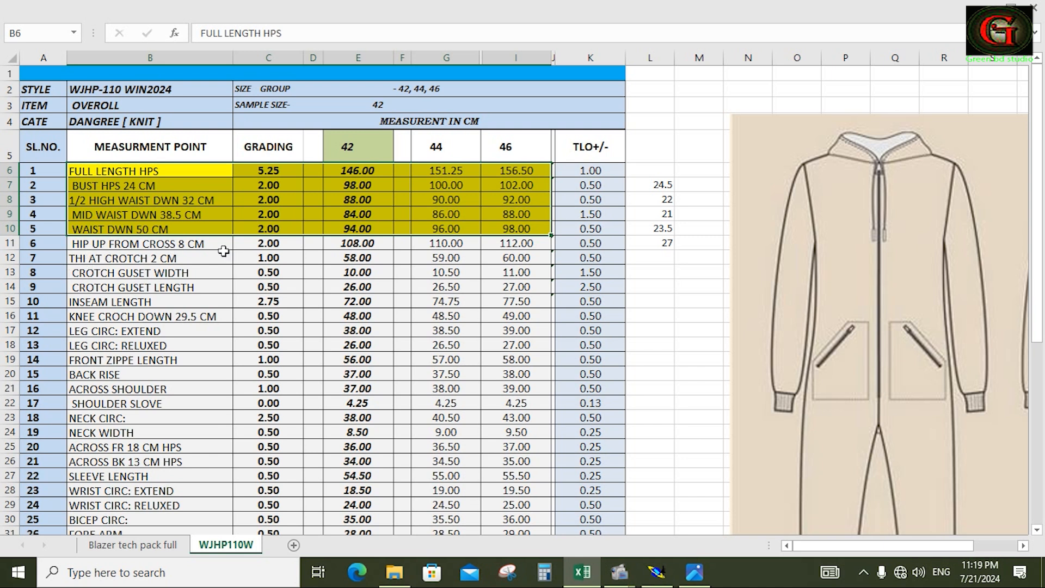
{"action": "left_click_drag", "start_coordinate": [90, 244], "coordinate": [516, 248]}
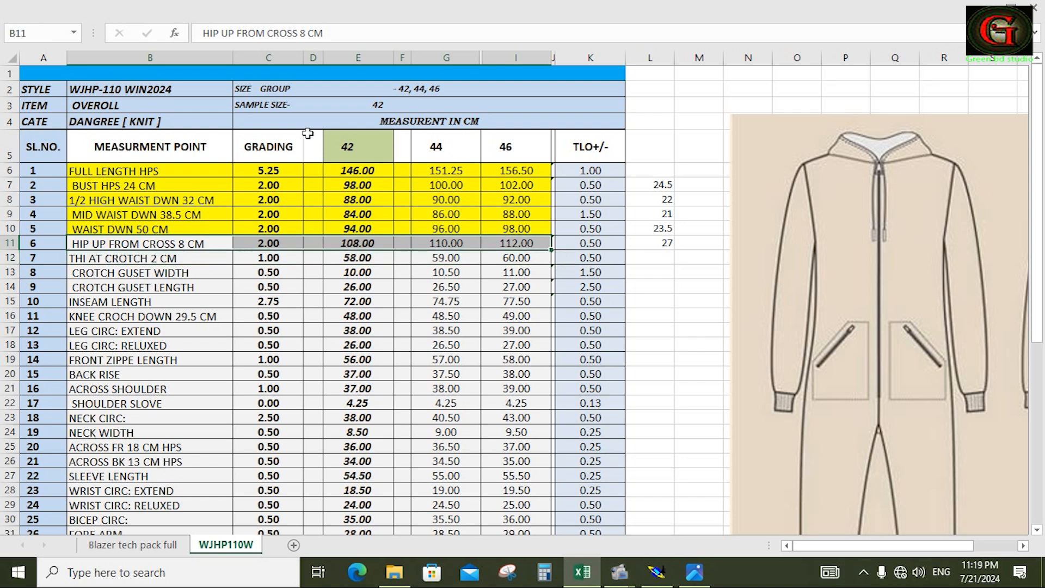
{"action": "left_click", "coordinate": [215, 14]}
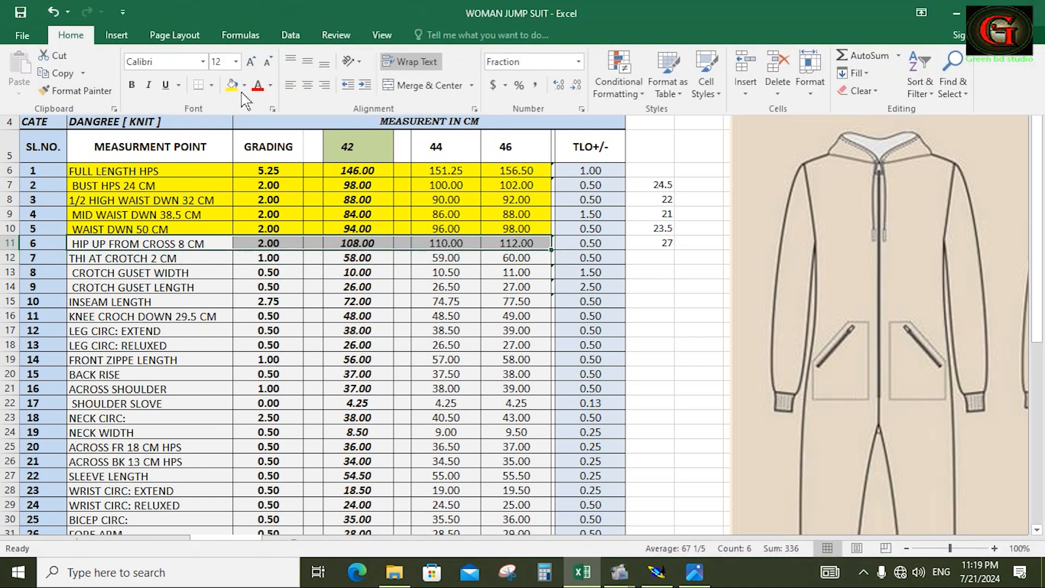
{"action": "left_click", "coordinate": [231, 84]}
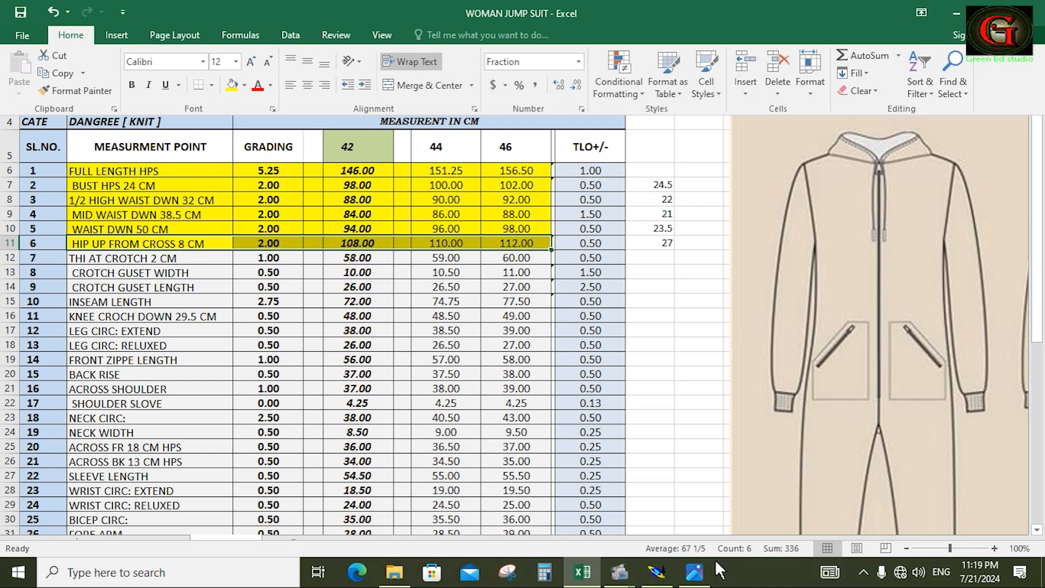
{"action": "left_click", "coordinate": [656, 571]}
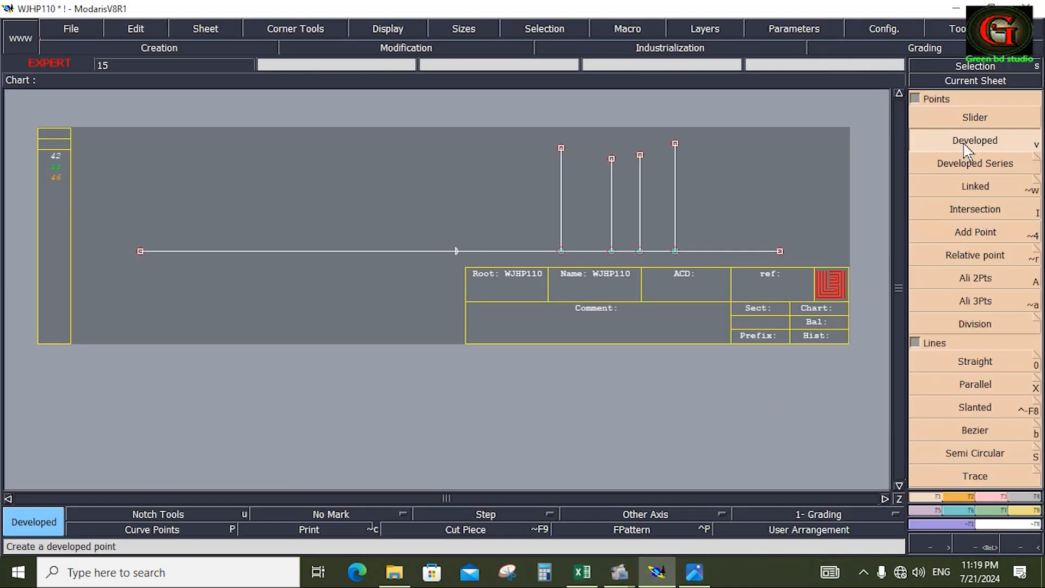
Place a developed point on the baseline 72.00 cm from the crotch point toward the neck end
{"action": "left_click", "coordinate": [968, 162]}
{"action": "left_click", "coordinate": [456, 251]}
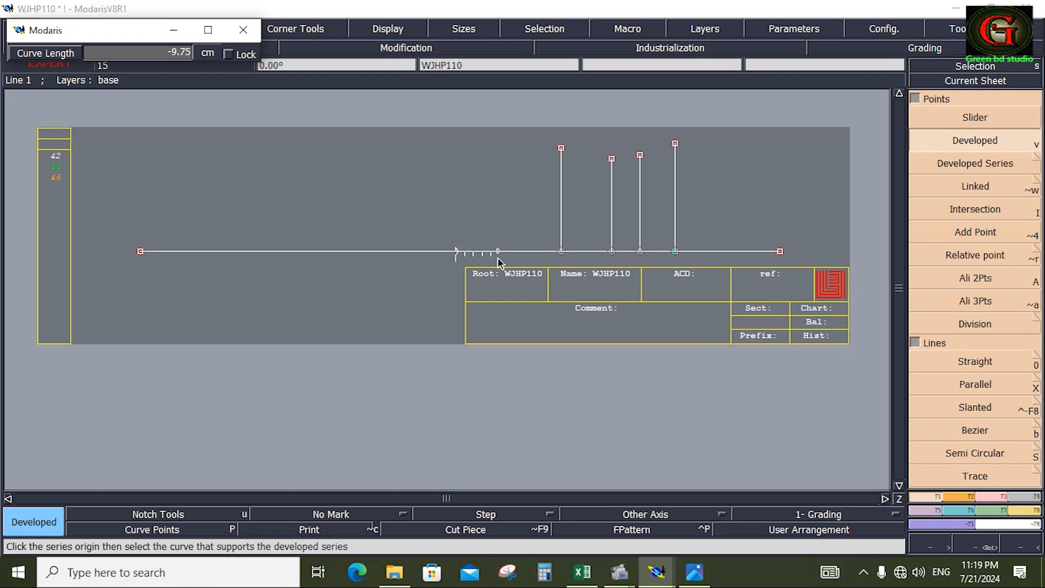
{"action": "type", "text": "-74"}
{"action": "key", "text": "Return"}
{"action": "key", "text": "l"}
{"action": "key", "text": "j"}
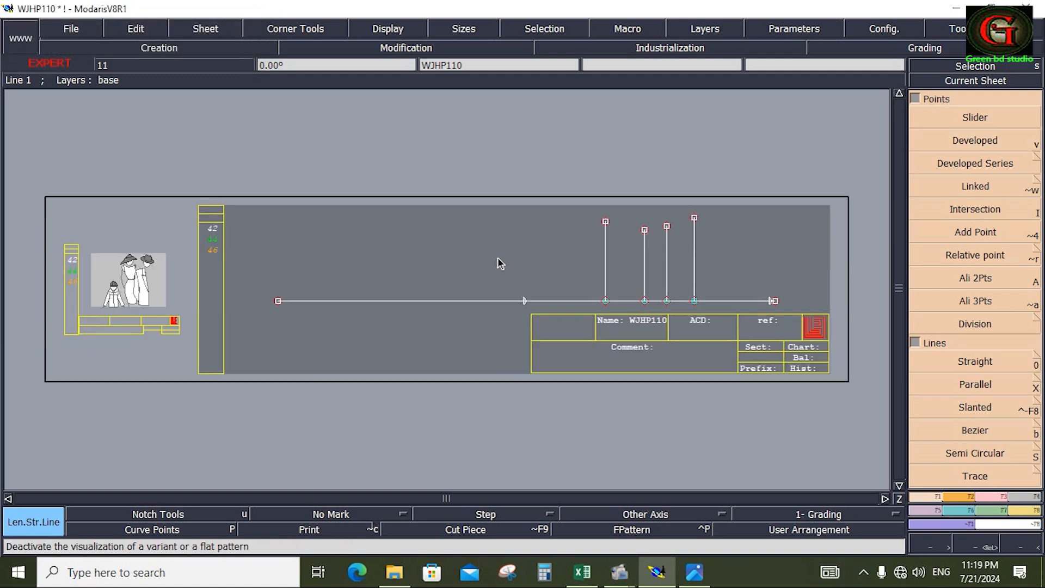
{"action": "key", "text": "Return"}
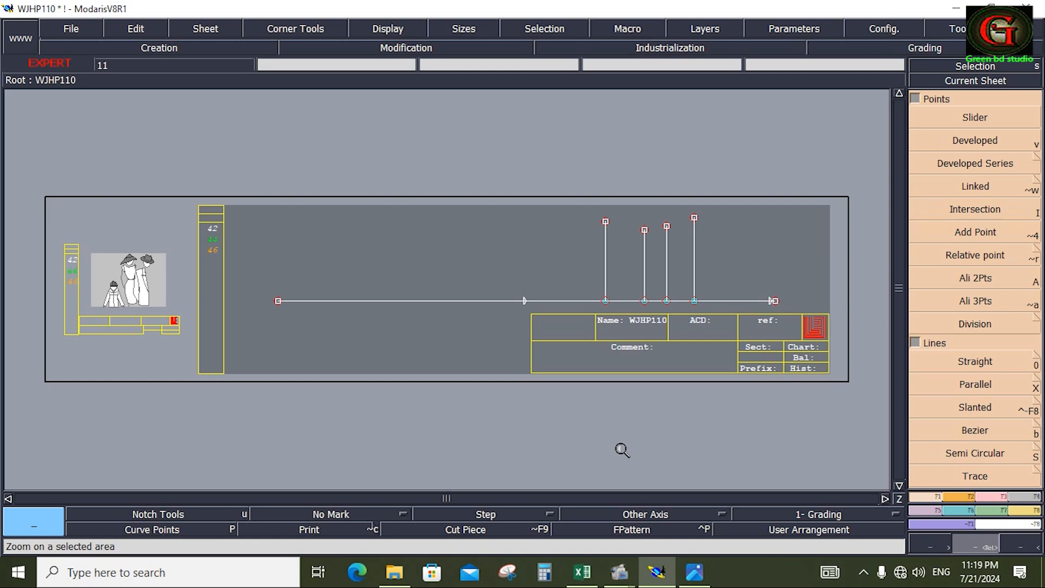
Place a developed hip point on the baseline 8.00 cm up from the crotch point
{"action": "key", "text": "v"}
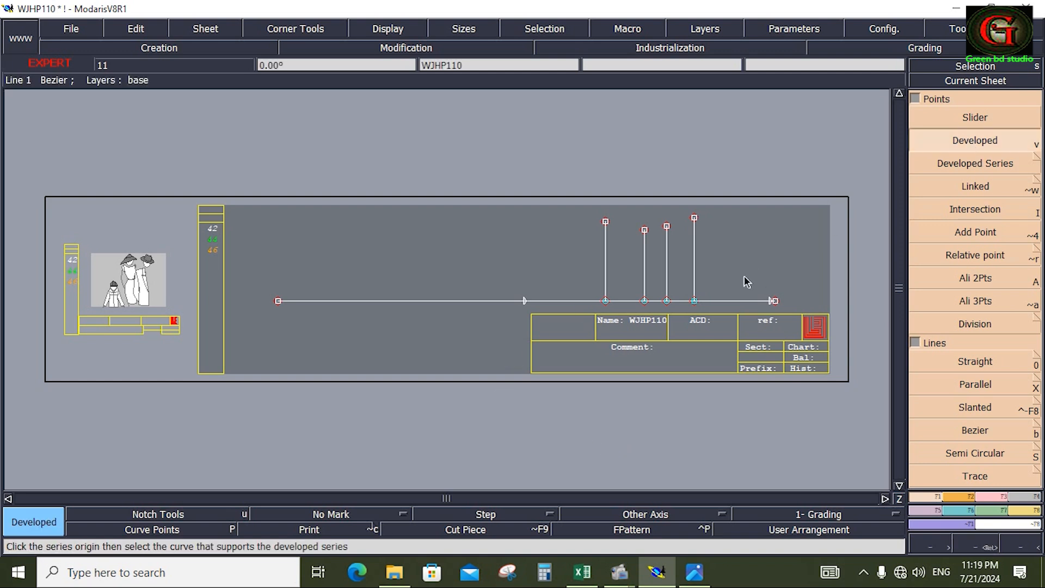
{"action": "left_click", "coordinate": [538, 305]}
{"action": "left_click", "coordinate": [560, 301]}
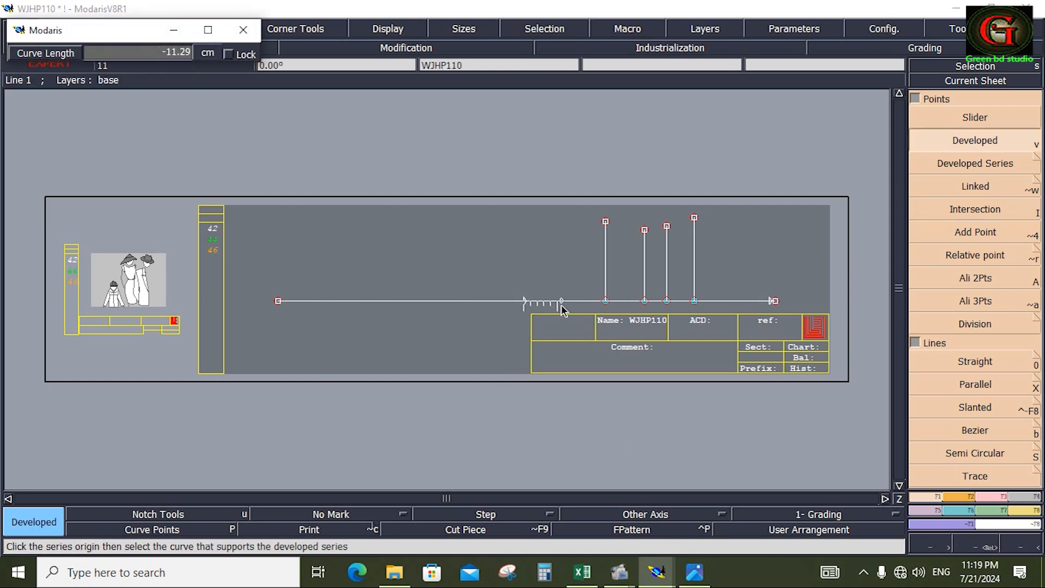
{"action": "type", "text": "-72.00"}
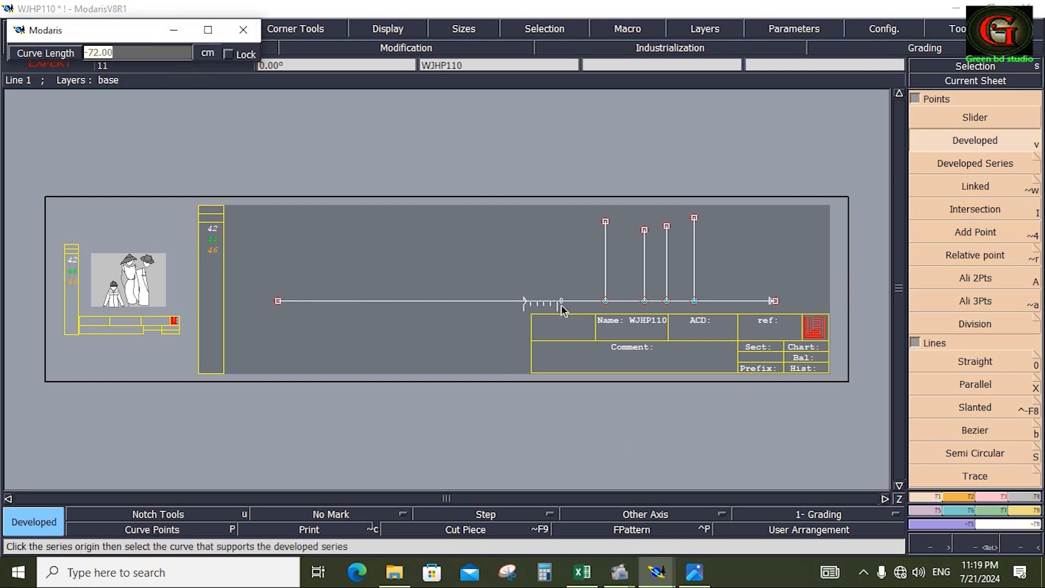
{"action": "type", "text": "-8"}
{"action": "key", "text": "Return"}
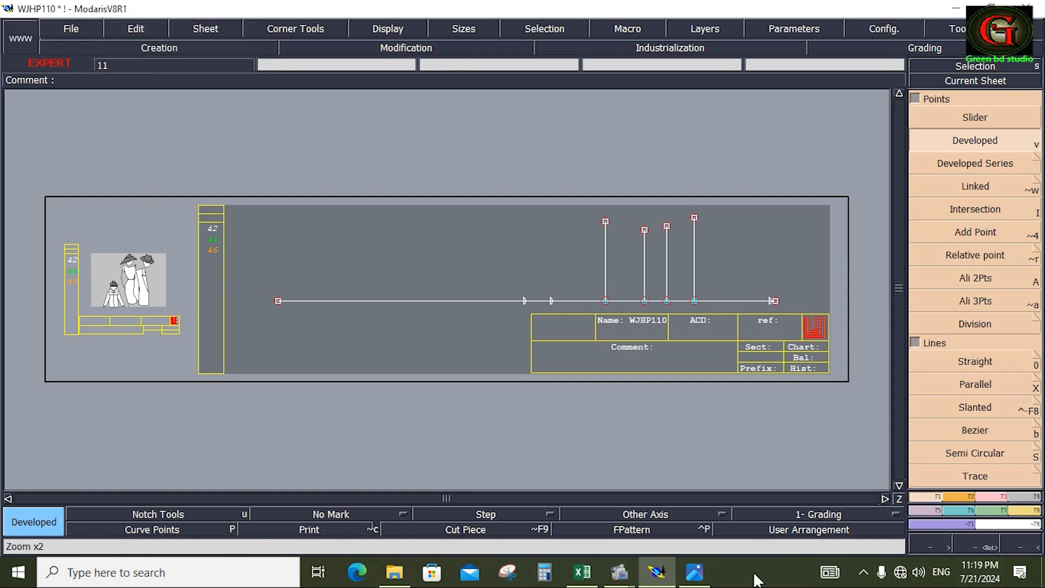
Check the quarter-hip width in the Excel measurement chart and return to Modaris
{"action": "left_click", "coordinate": [582, 571]}
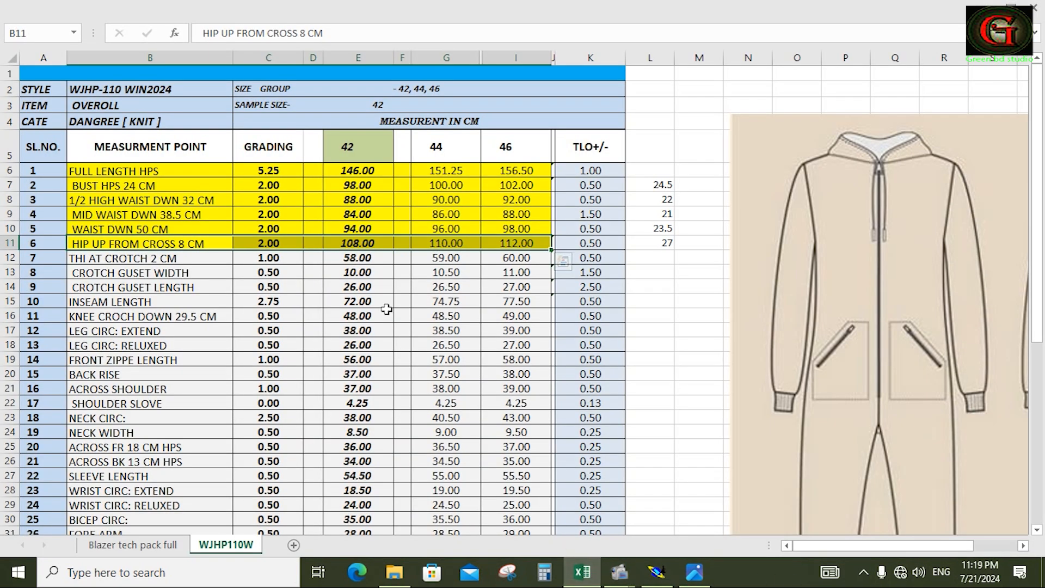
{"action": "left_click", "coordinate": [661, 243]}
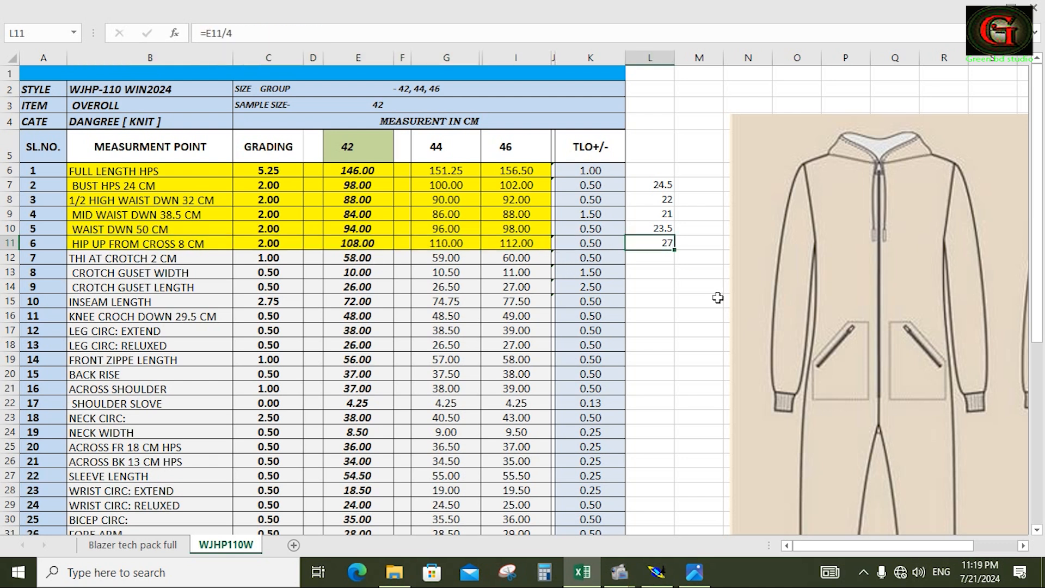
{"action": "left_click", "coordinate": [660, 574]}
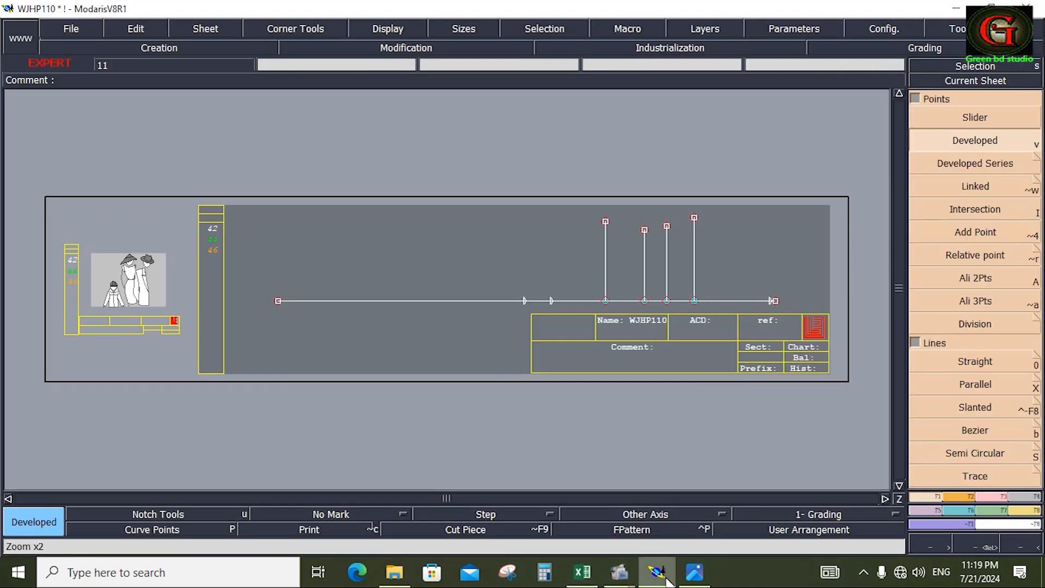
Draw a vertical Bezier line 27.00 cm long upward from the hip point
{"action": "left_click", "coordinate": [973, 321]}
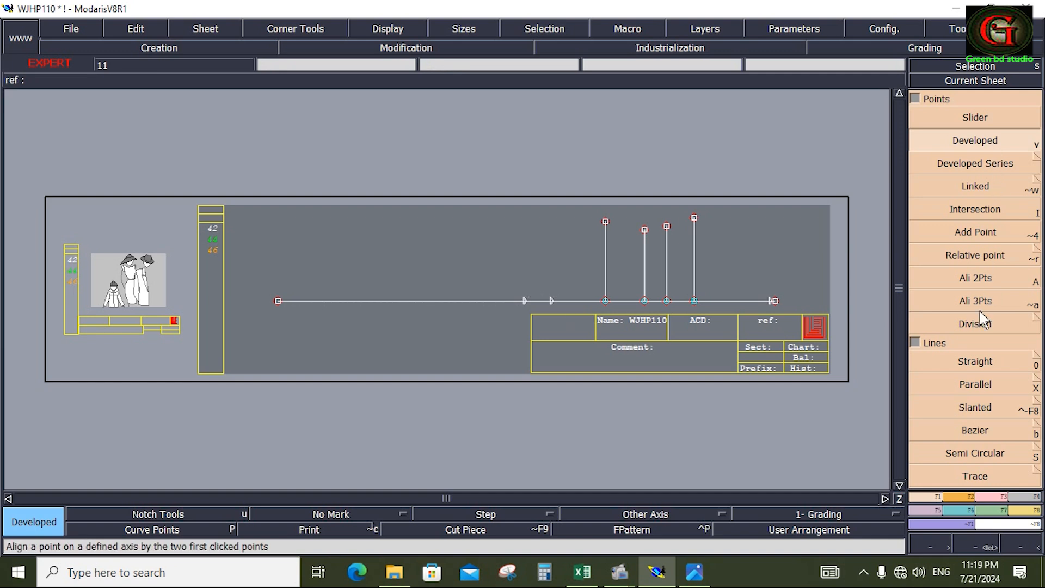
{"action": "left_click", "coordinate": [974, 429]}
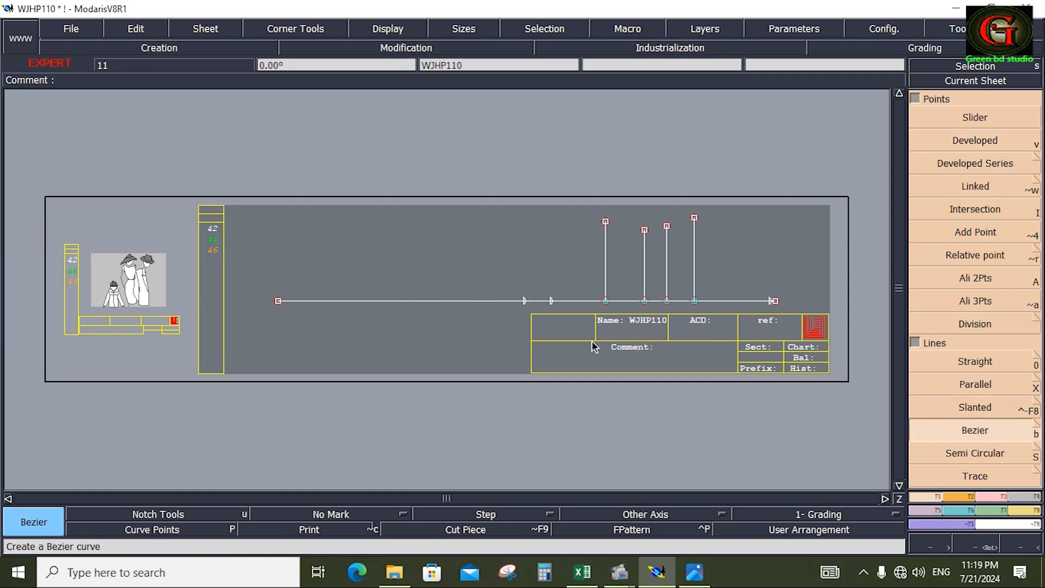
{"action": "left_click", "coordinate": [551, 301]}
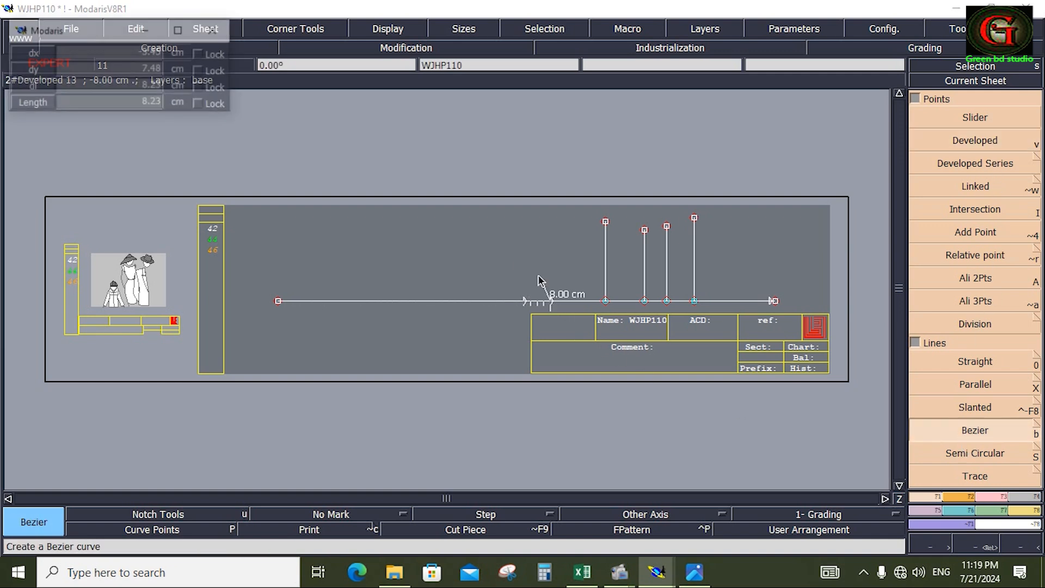
{"action": "left_click", "coordinate": [105, 86]}
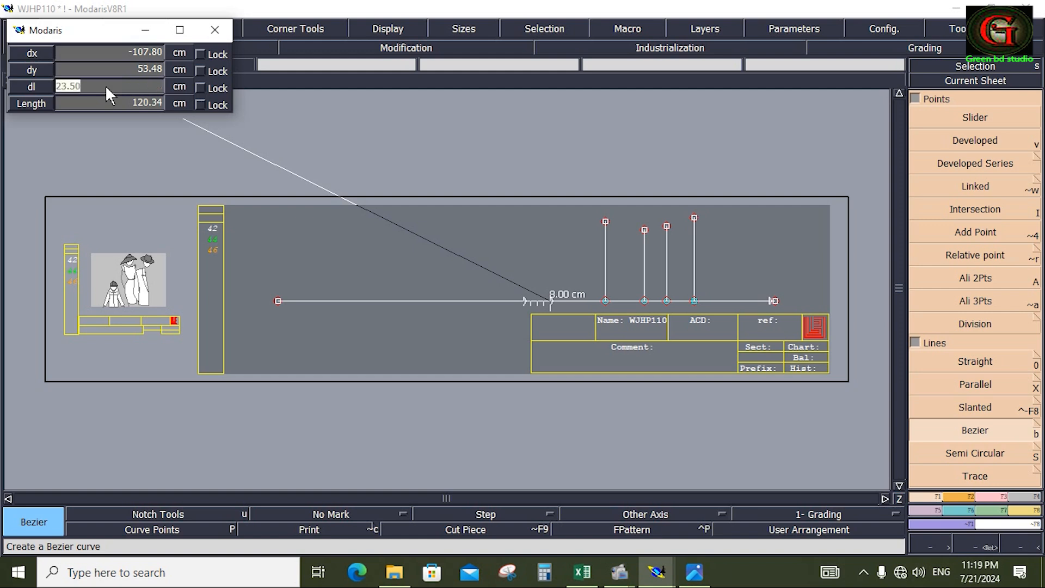
{"action": "type", "text": "27.00"}
{"action": "key", "text": "Return"}
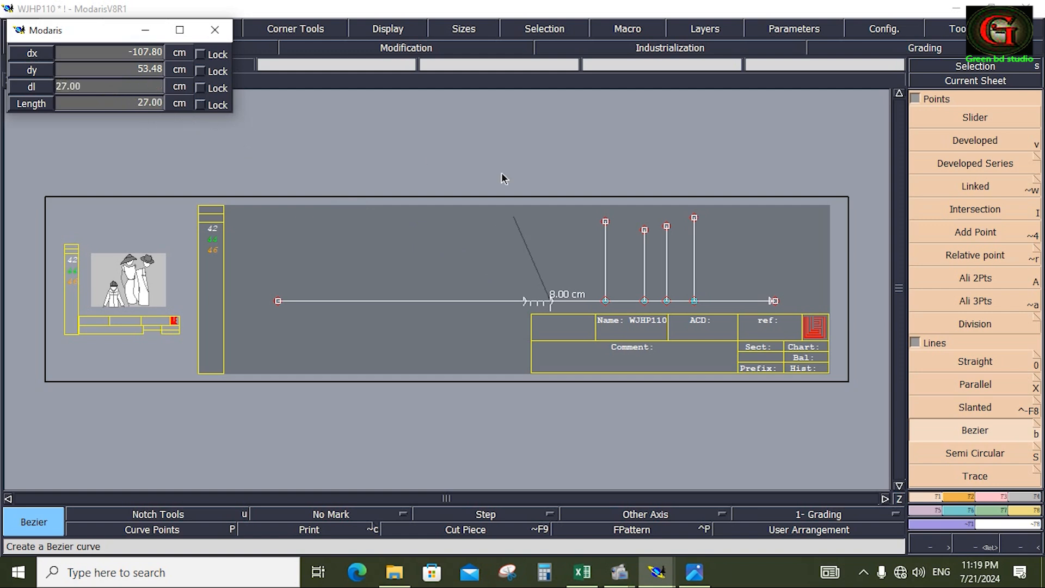
{"action": "left_click", "coordinate": [546, 180]}
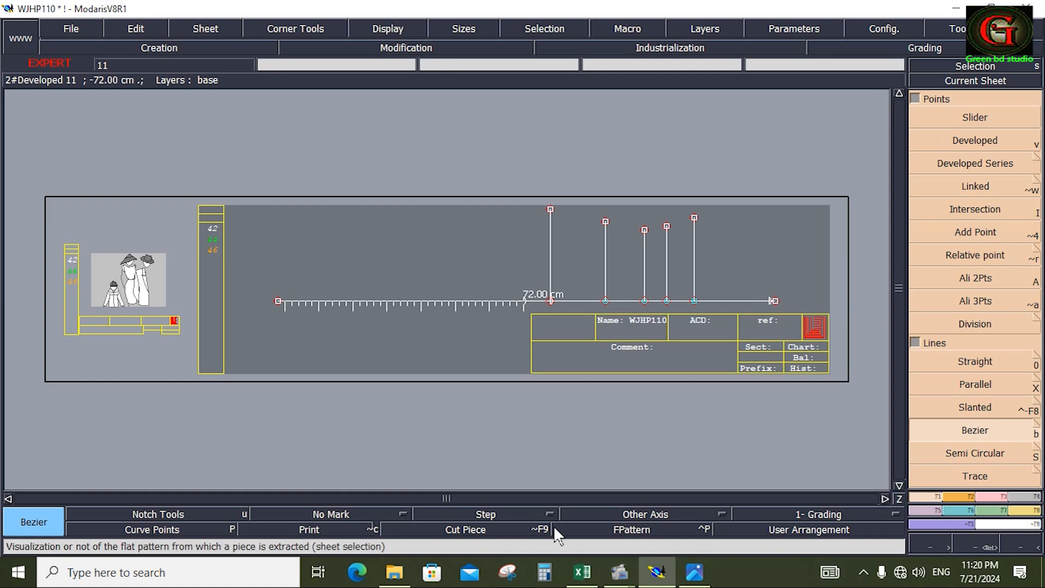
In the Excel chart, calculate half of the size 42 thigh measurement in L12 with =E12/2
{"action": "left_click", "coordinate": [582, 572]}
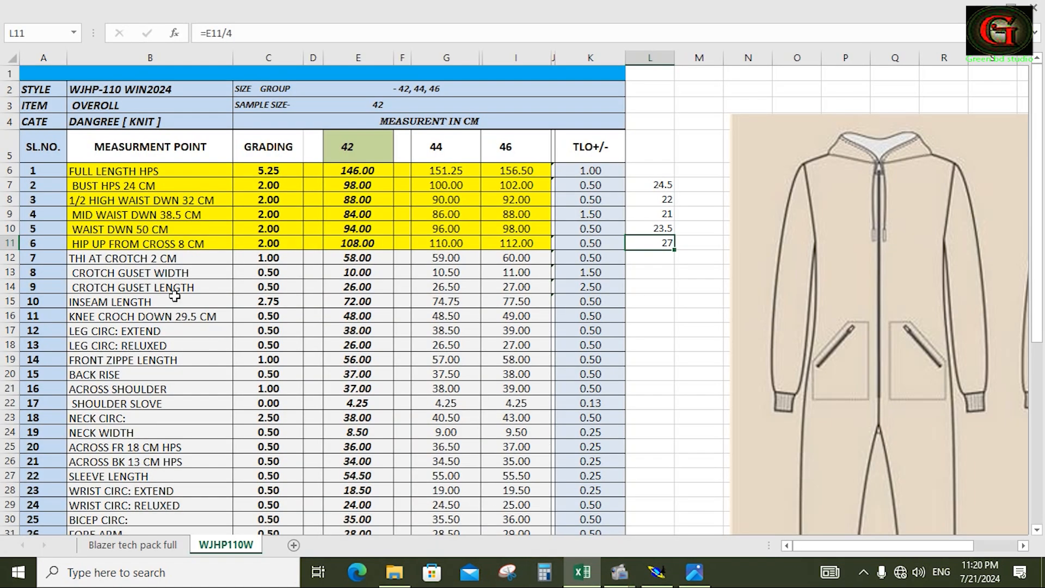
{"action": "left_click_drag", "start_coordinate": [74, 261], "coordinate": [357, 256]}
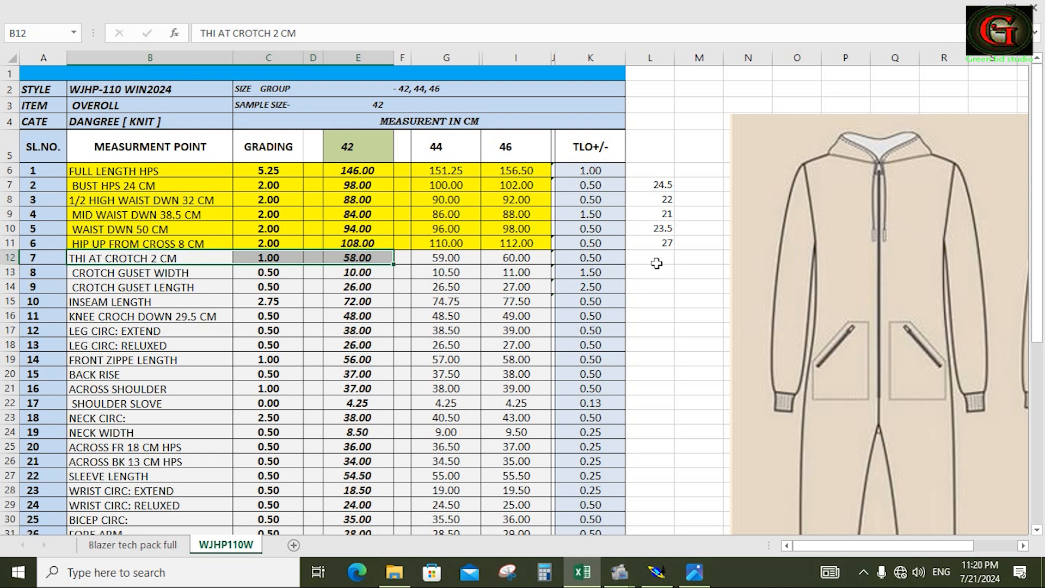
{"action": "left_click", "coordinate": [656, 262]}
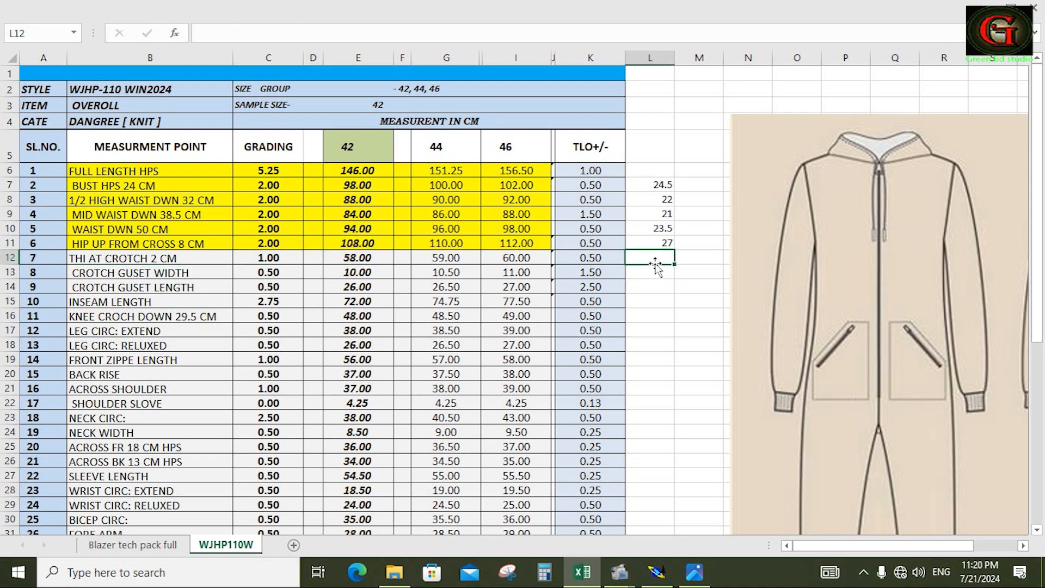
{"action": "type", "text": "="}
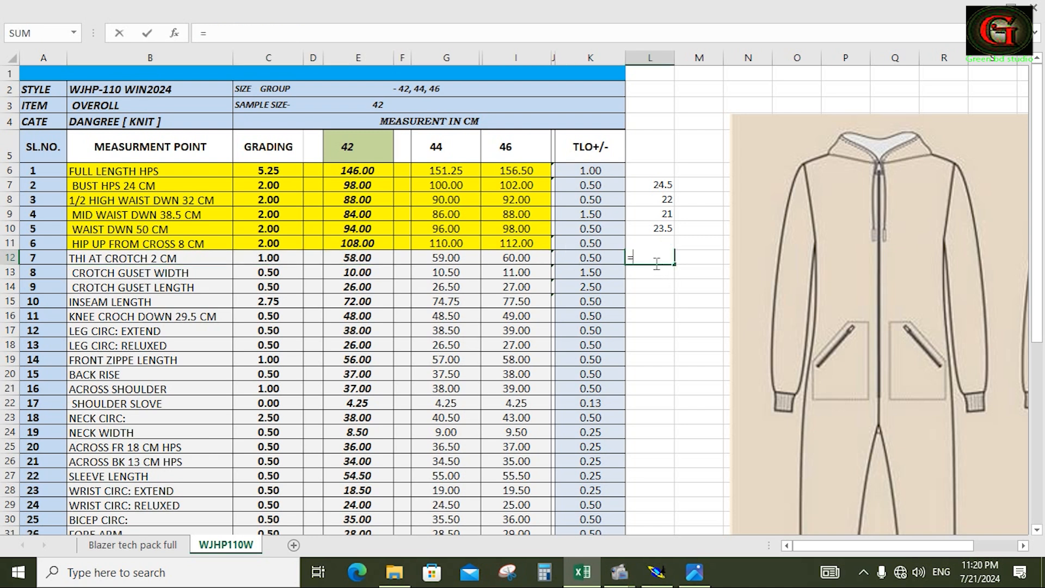
{"action": "left_click", "coordinate": [370, 259]}
{"action": "type", "text": "/"}
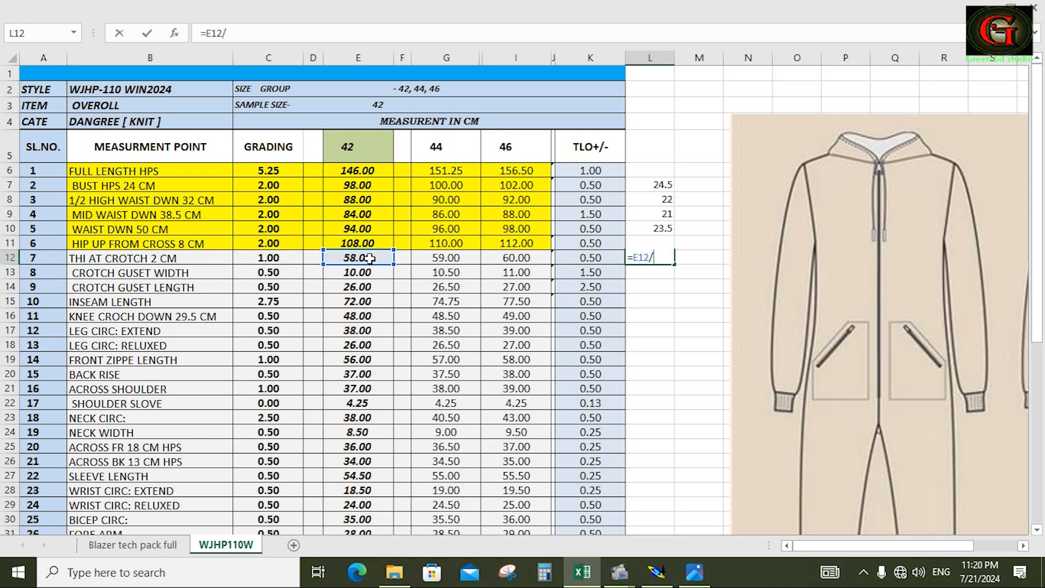
{"action": "type", "text": "2"}
{"action": "key", "text": "Return"}
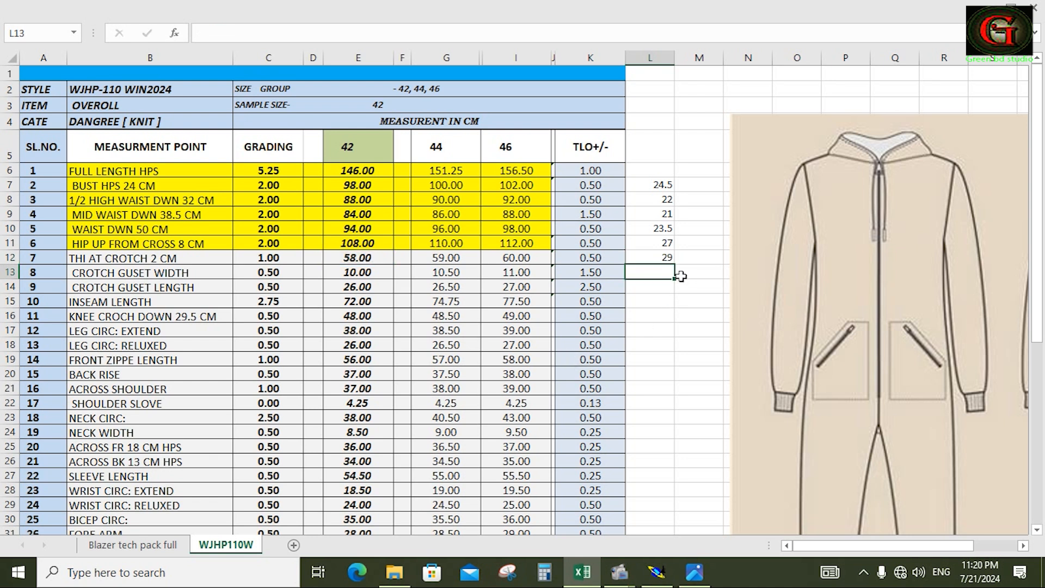
Return to Modaris and save the WJHP110 model, continuing past the detected anomalies
{"action": "left_click", "coordinate": [666, 584]}
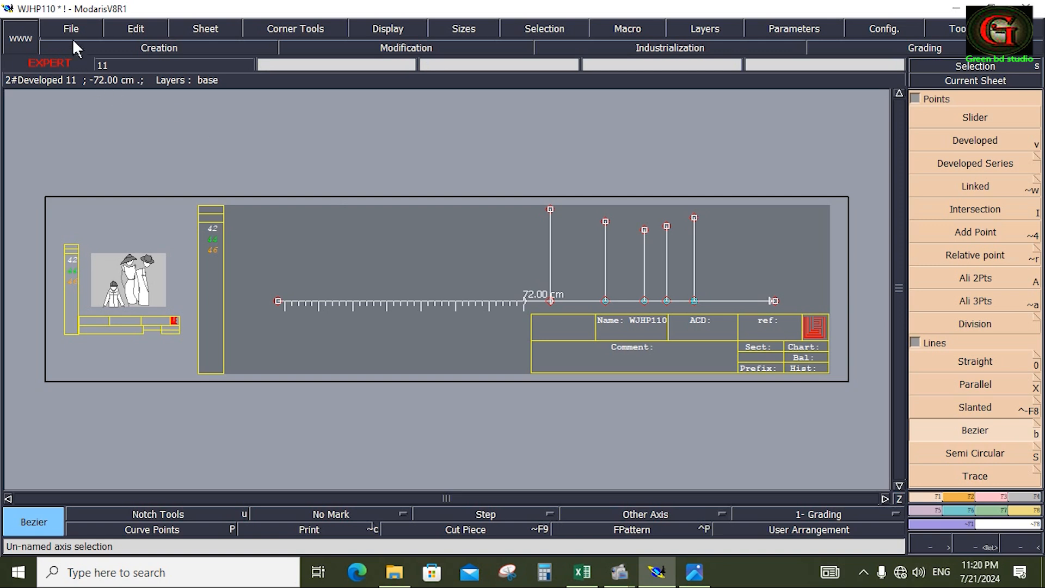
{"action": "left_click", "coordinate": [73, 21]}
{"action": "left_click", "coordinate": [70, 85]}
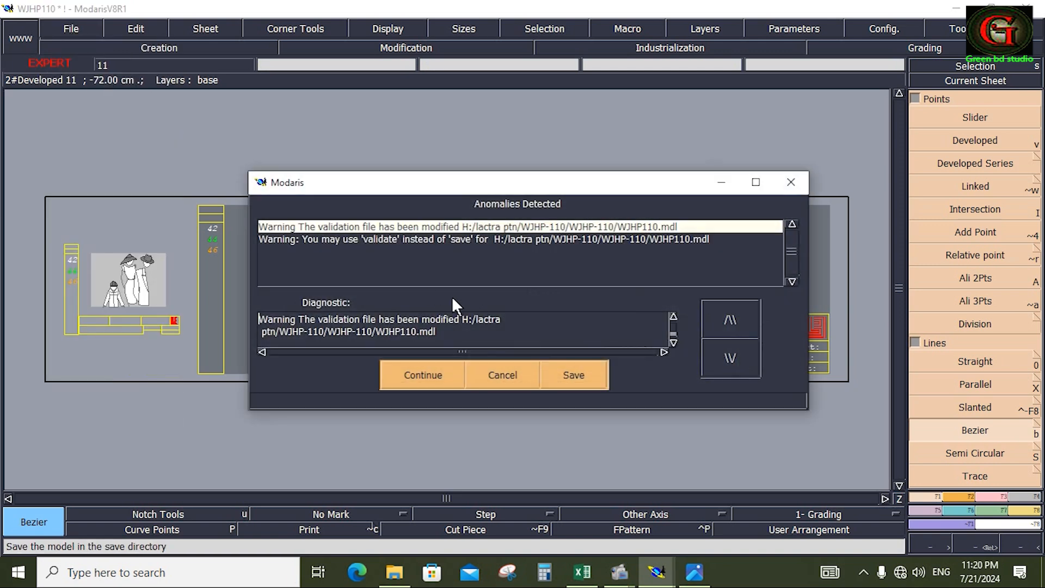
{"action": "left_click", "coordinate": [434, 374]}
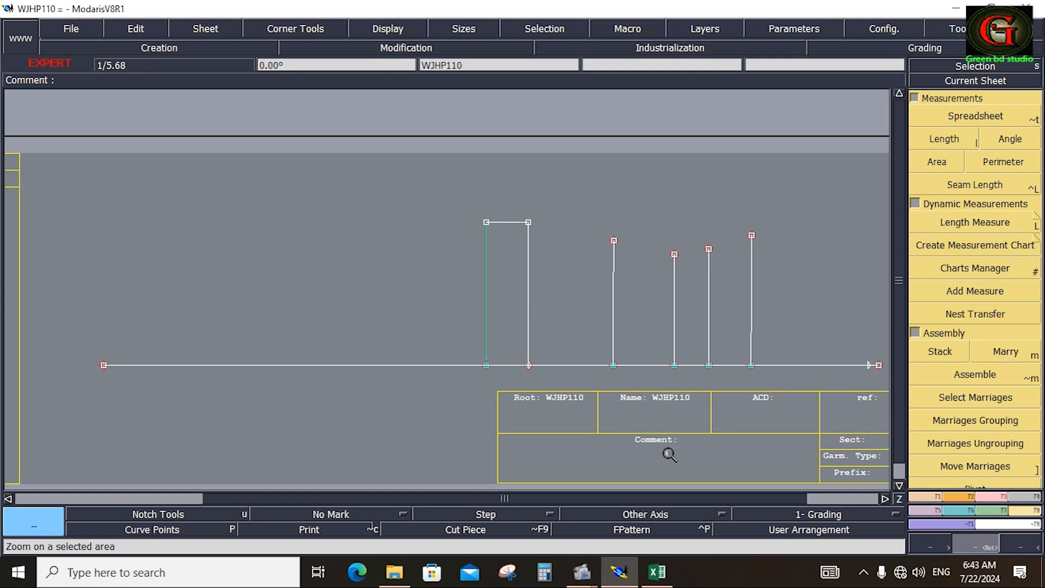
{"action": "left_click", "coordinate": [925, 496]}
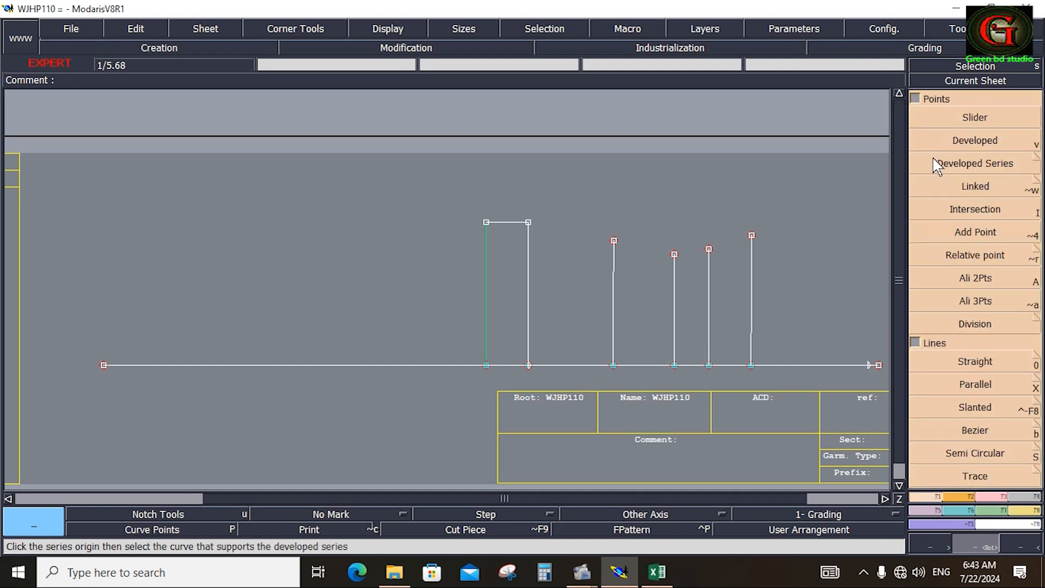
{"action": "left_click", "coordinate": [957, 142]}
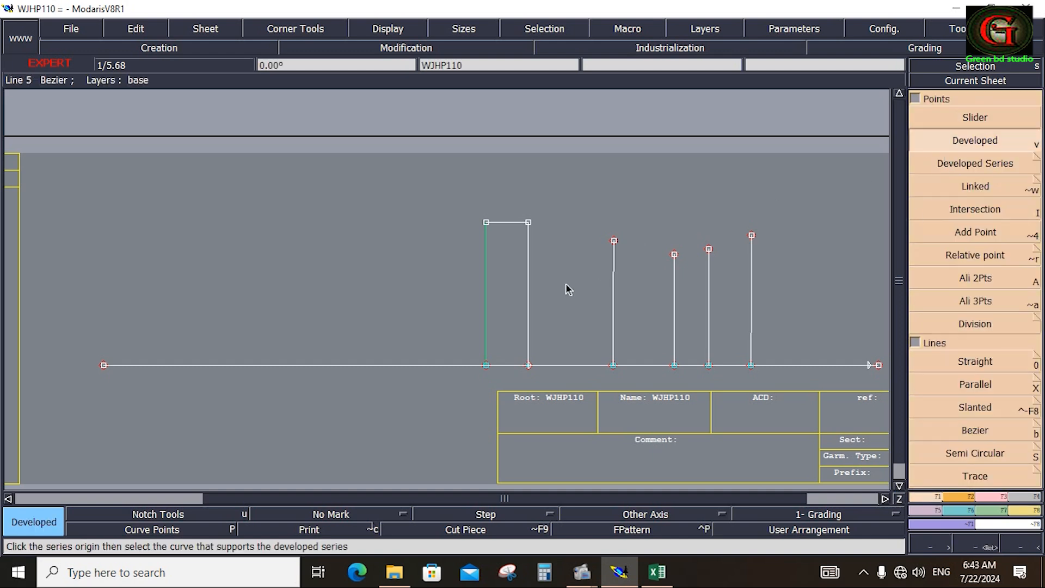
{"action": "left_click", "coordinate": [486, 366]}
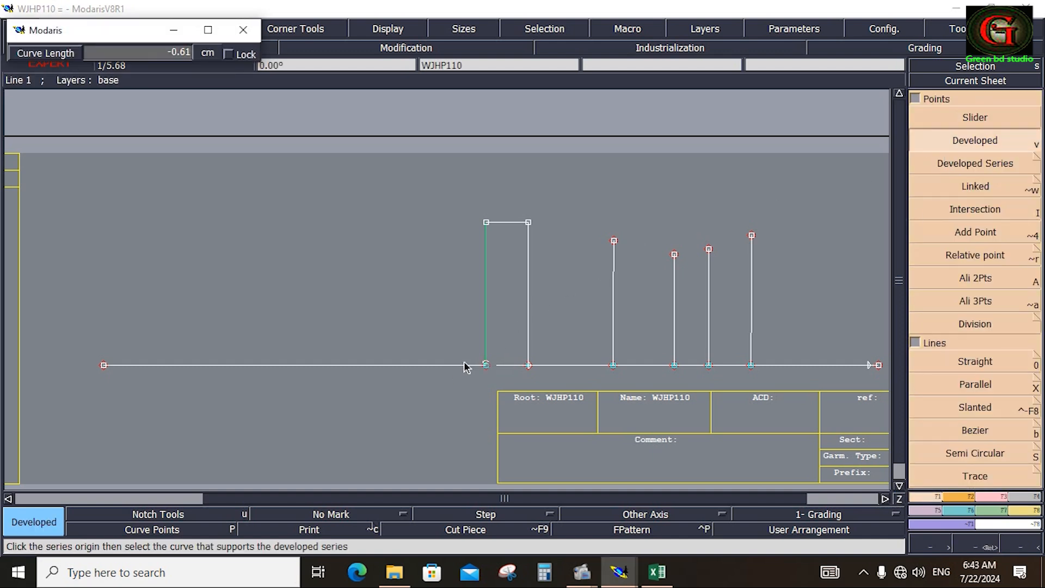
{"action": "left_click", "coordinate": [466, 366]}
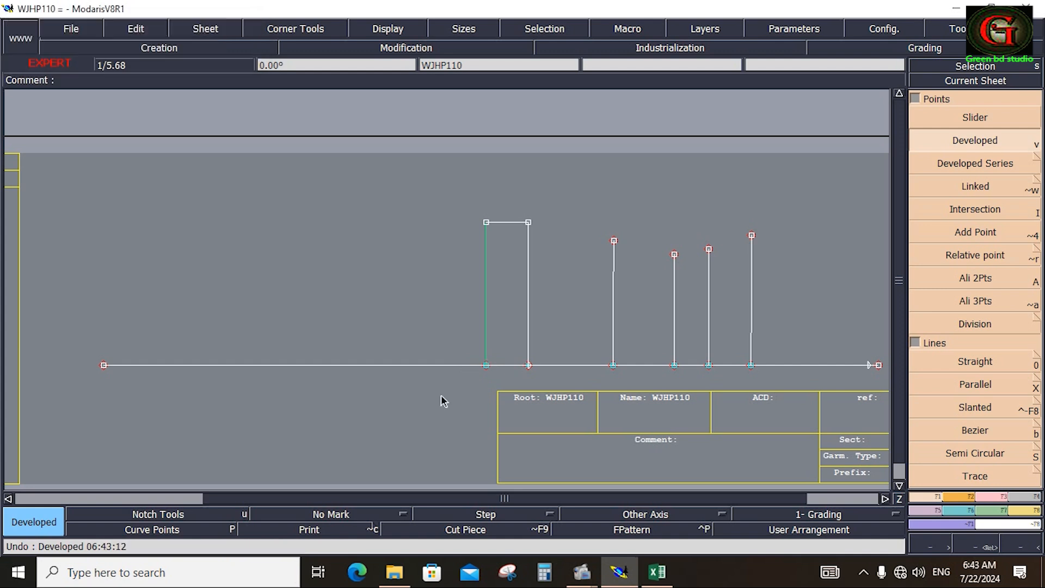
Create a parallel of the crotch line at a distance of -2 cm, on the leg side
{"action": "left_click", "coordinate": [969, 386]}
{"action": "left_click", "coordinate": [486, 306]}
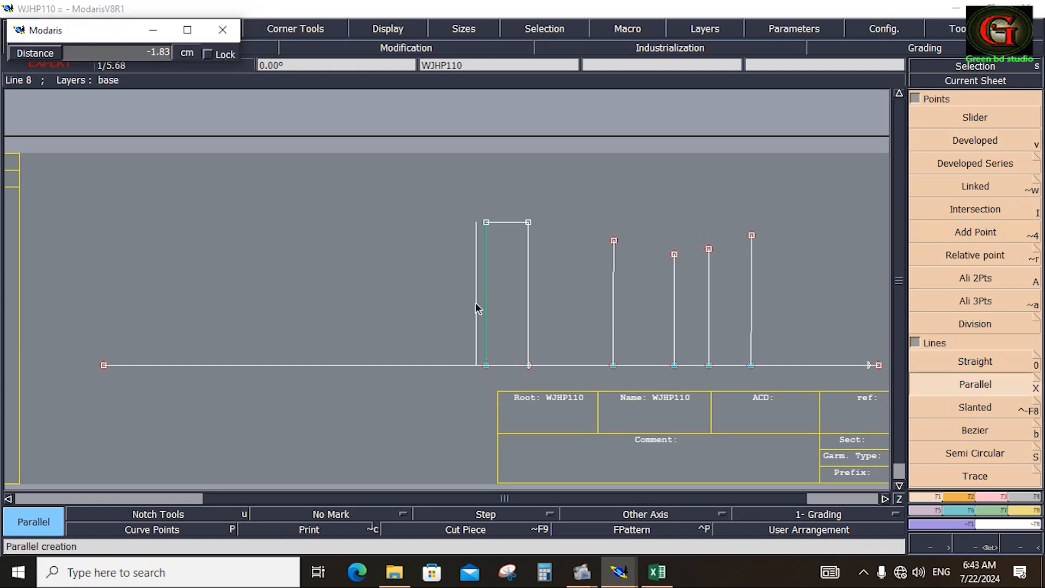
{"action": "type", "text": "-2"}
{"action": "key", "text": "Return"}
{"action": "left_click", "coordinate": [512, 393]}
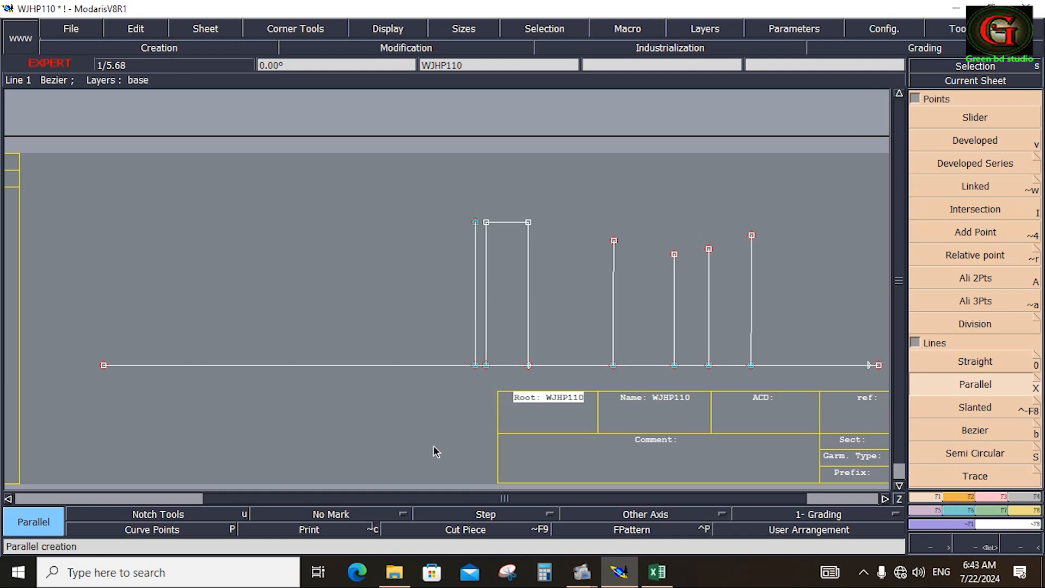
Lengthen the new parallel line straight down past the horizontal baseline with Len.Str.Line
{"action": "left_click", "coordinate": [995, 498]}
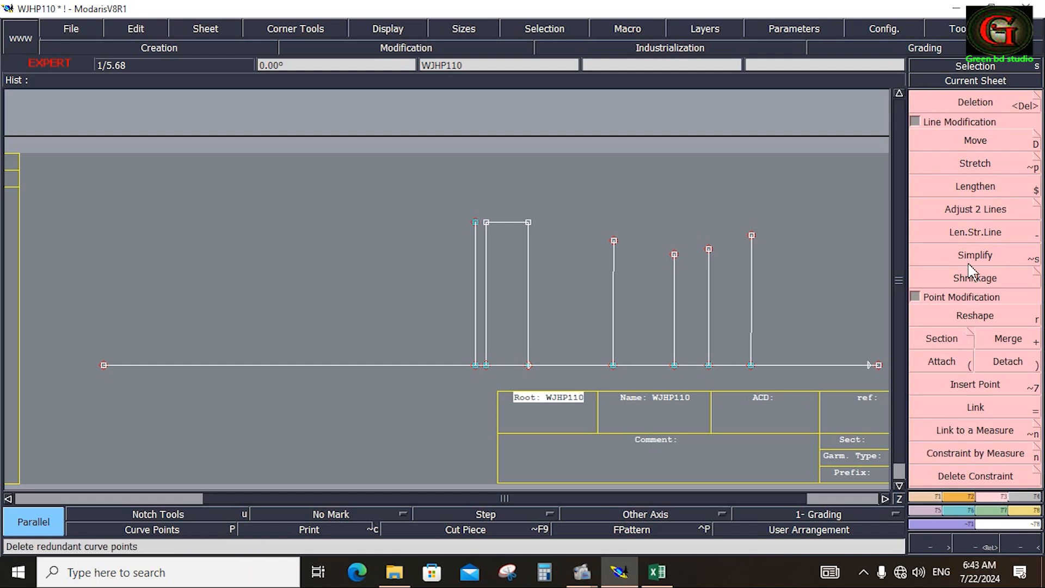
{"action": "left_click", "coordinate": [974, 232]}
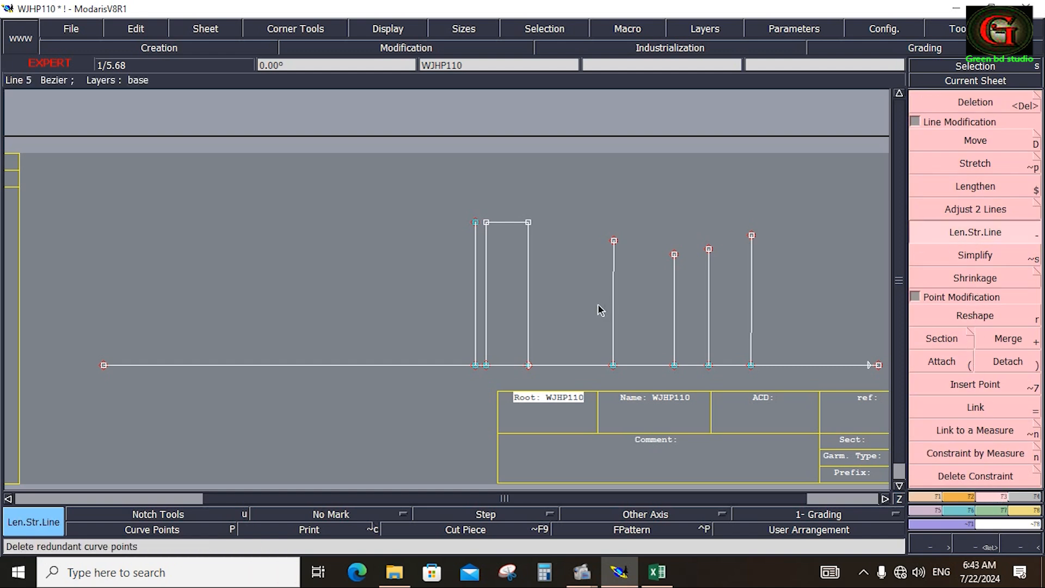
{"action": "left_click", "coordinate": [475, 337]}
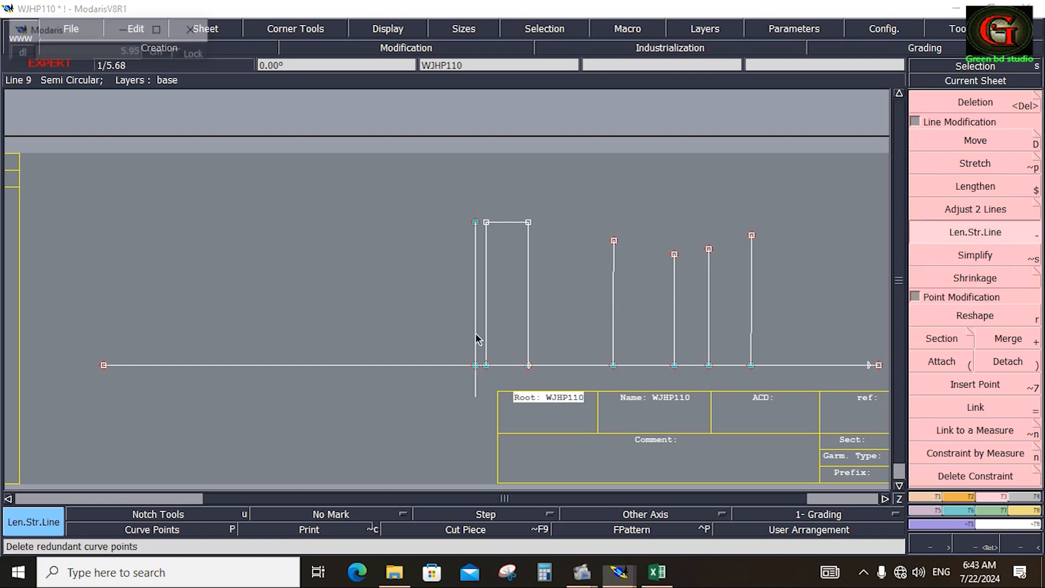
{"action": "left_click", "coordinate": [475, 467]}
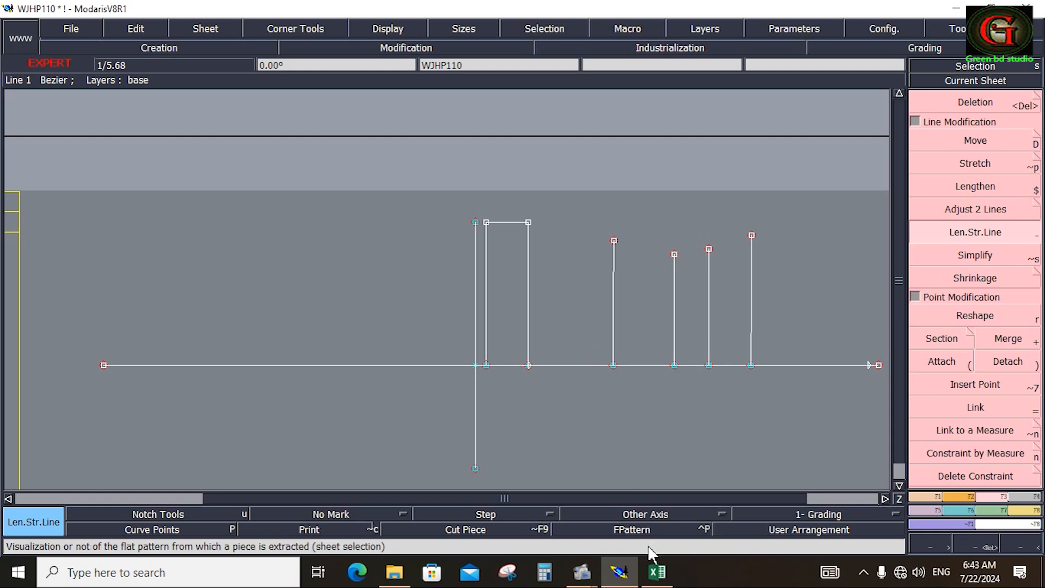
In the Excel chart, add the crotch gusset width to the size 42 thigh measurement in L12 with =58+10
{"action": "left_click", "coordinate": [657, 571]}
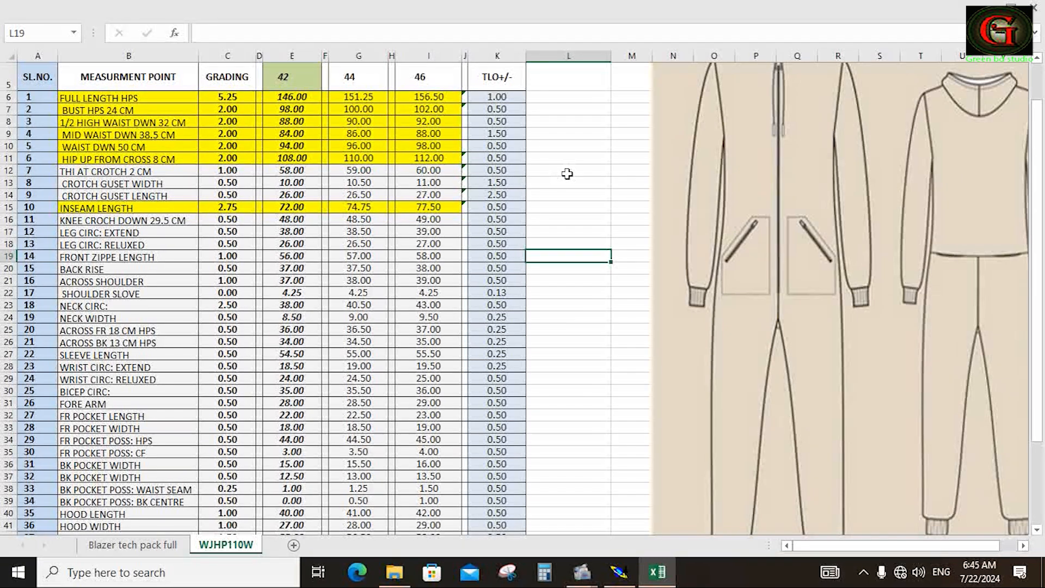
{"action": "left_click", "coordinate": [567, 173]}
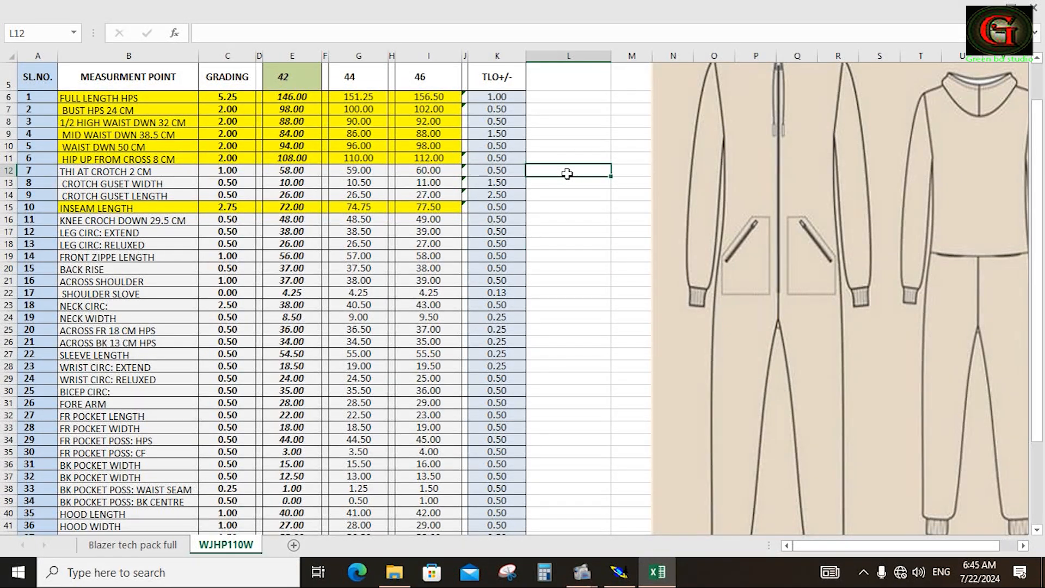
{"action": "type", "text": "58"}
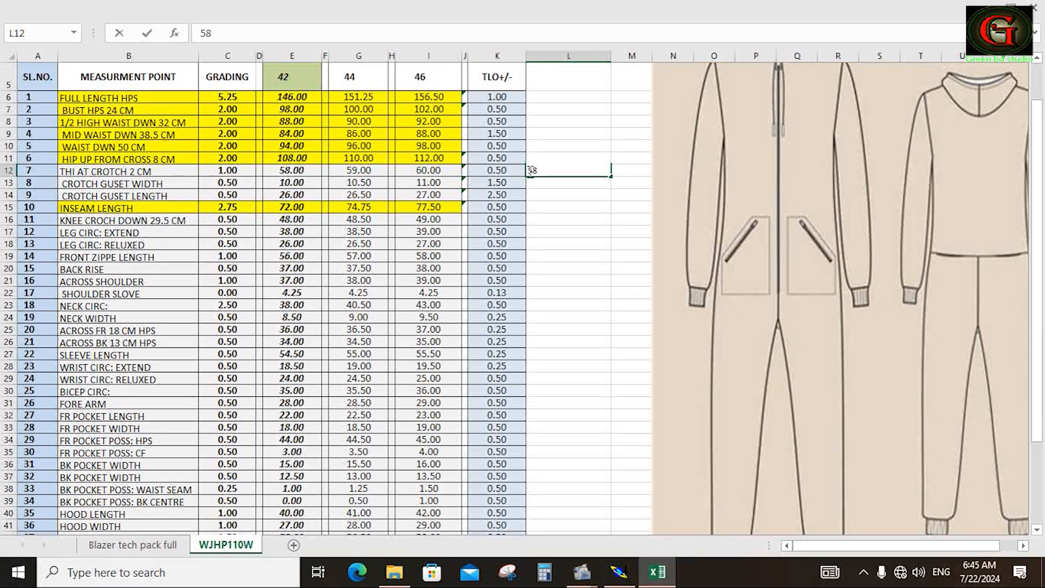
{"action": "left_click", "coordinate": [529, 170]}
{"action": "type", "text": "=58+10"}
{"action": "key", "text": "Return"}
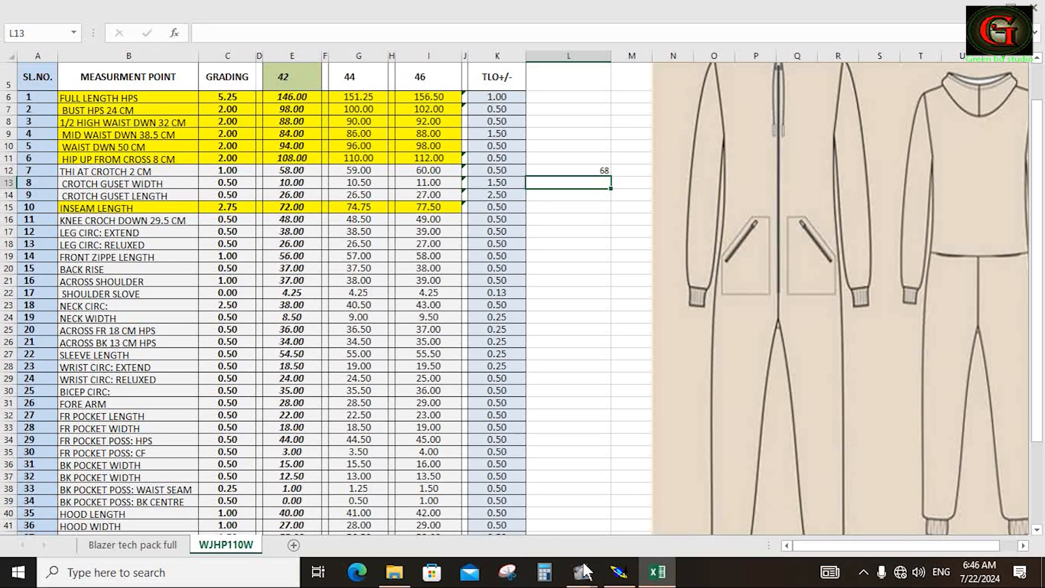
Calculate half of the size 42 thigh measurement in L13 with =58/2
{"action": "type", "text": "=58"}
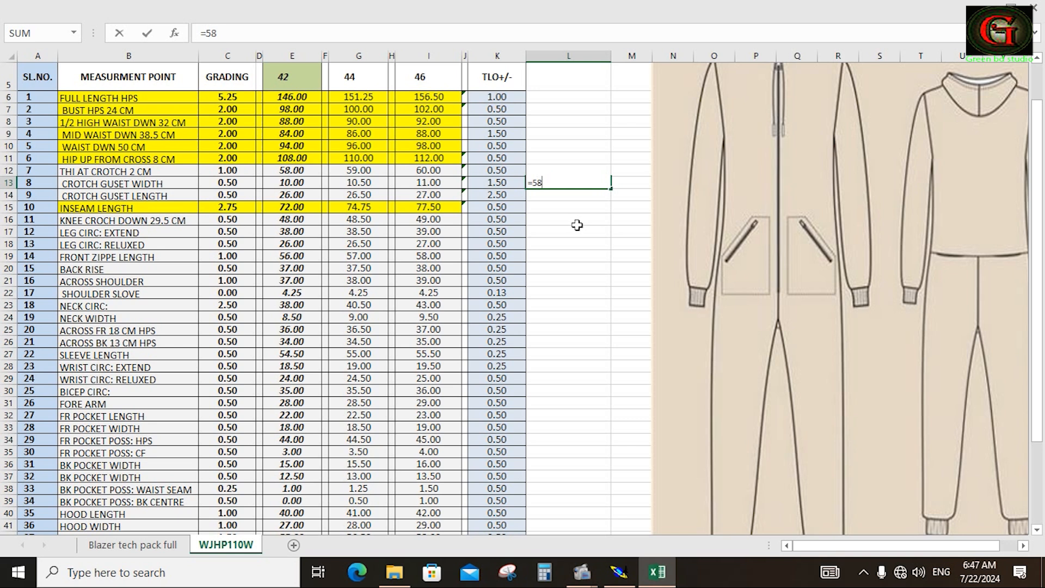
{"action": "type", "text": "/2"}
{"action": "key", "text": "Return"}
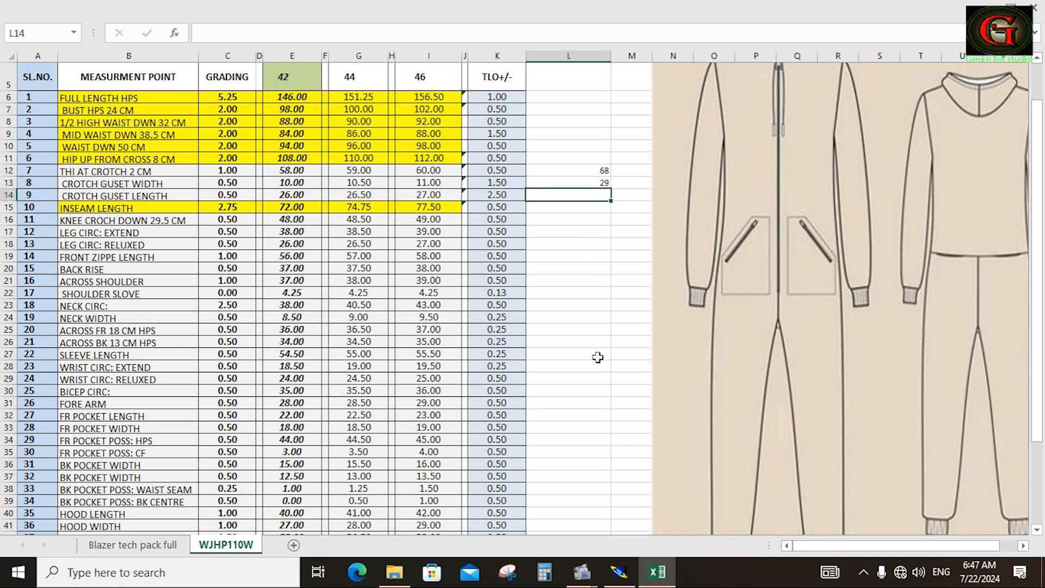
Replace the L13 formula with =68/2 to halve the combined thigh and gusset width
{"action": "left_click", "coordinate": [570, 182]}
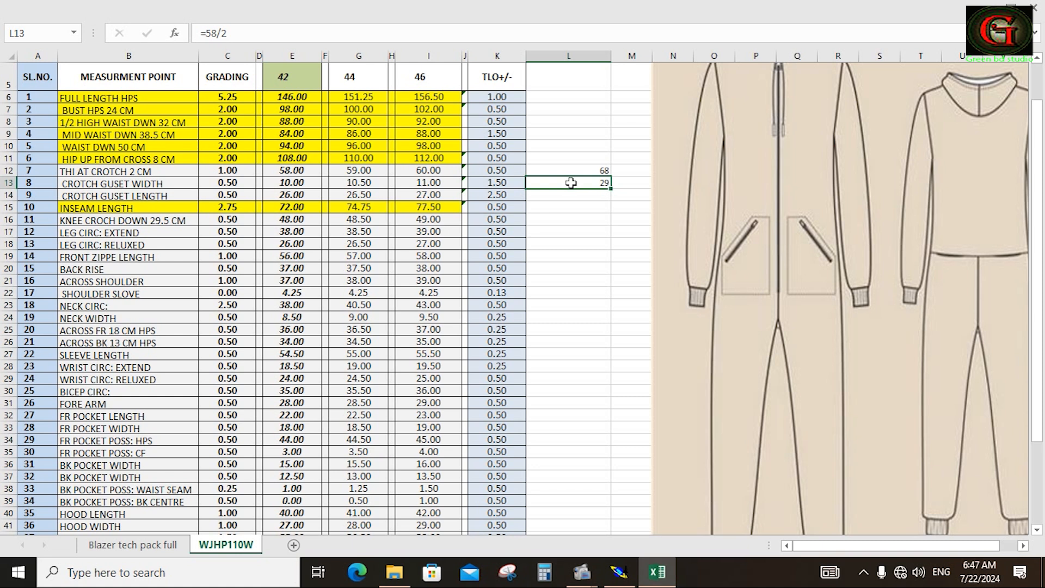
{"action": "type", "text": "=68"}
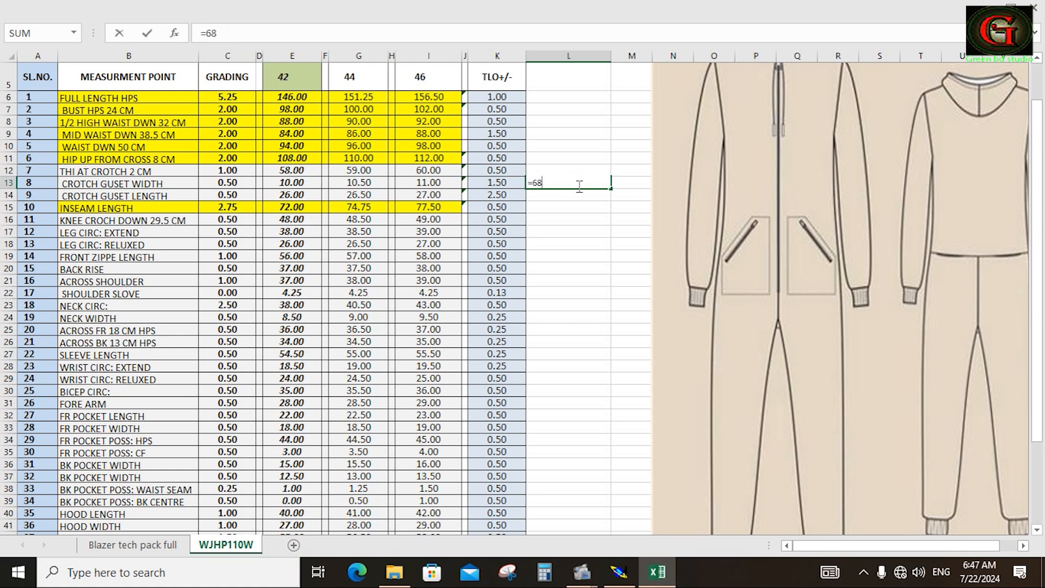
{"action": "key", "text": "Return"}
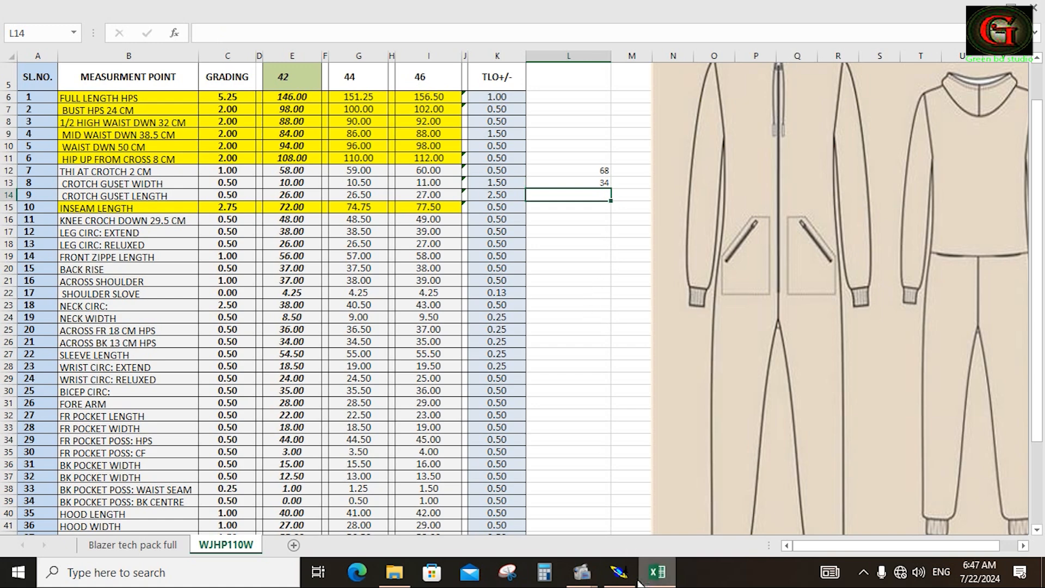
In Modaris, place a developed point 34 cm down the lengthened thigh line from its upper end
{"action": "left_click", "coordinate": [619, 571]}
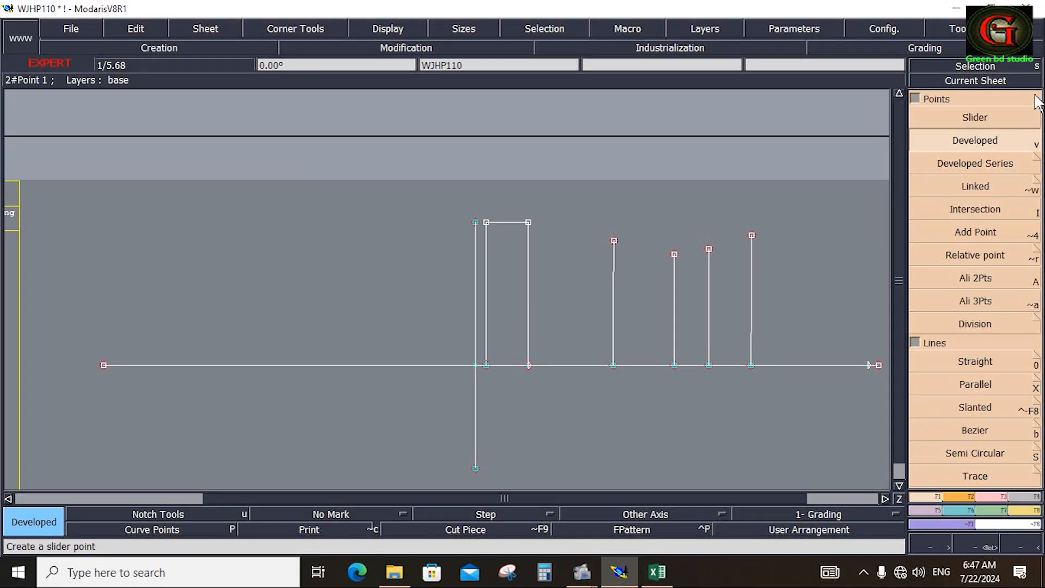
{"action": "left_click", "coordinate": [974, 163]}
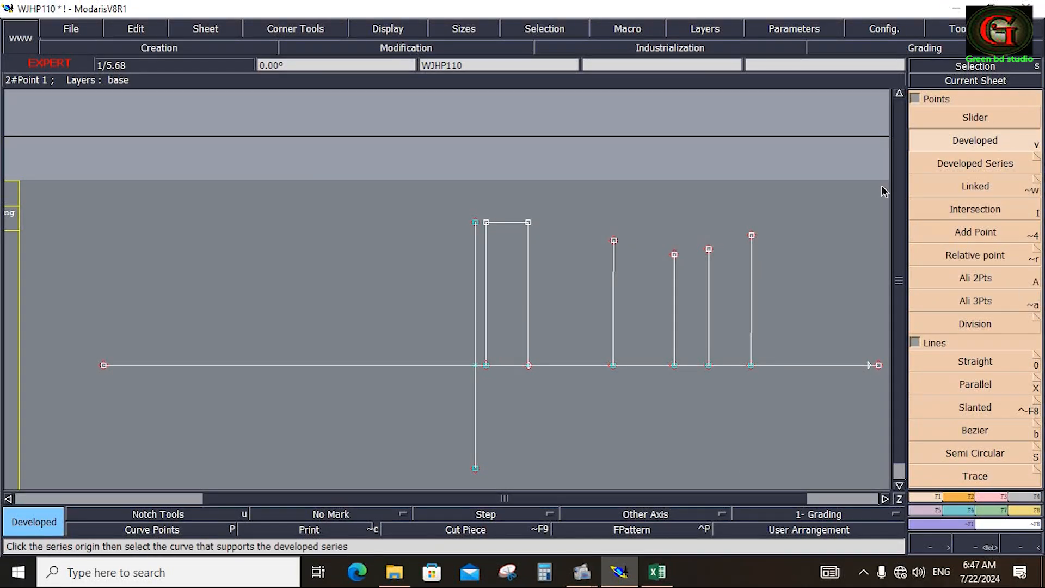
{"action": "left_click", "coordinate": [475, 222]}
{"action": "left_click", "coordinate": [475, 272]}
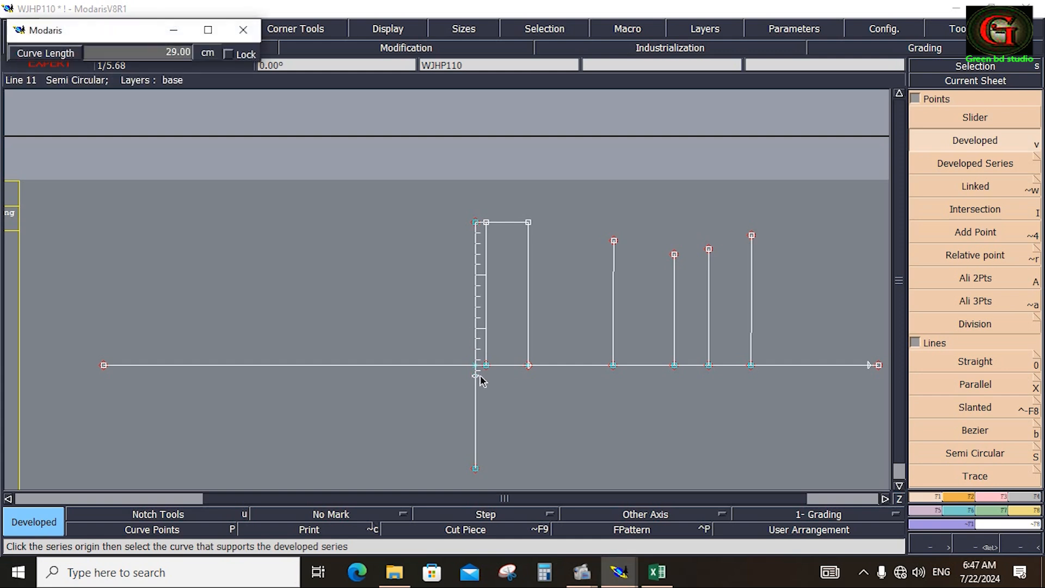
{"action": "key", "text": "Down"}
{"action": "type", "text": "3"}
{"action": "key", "text": "Return"}
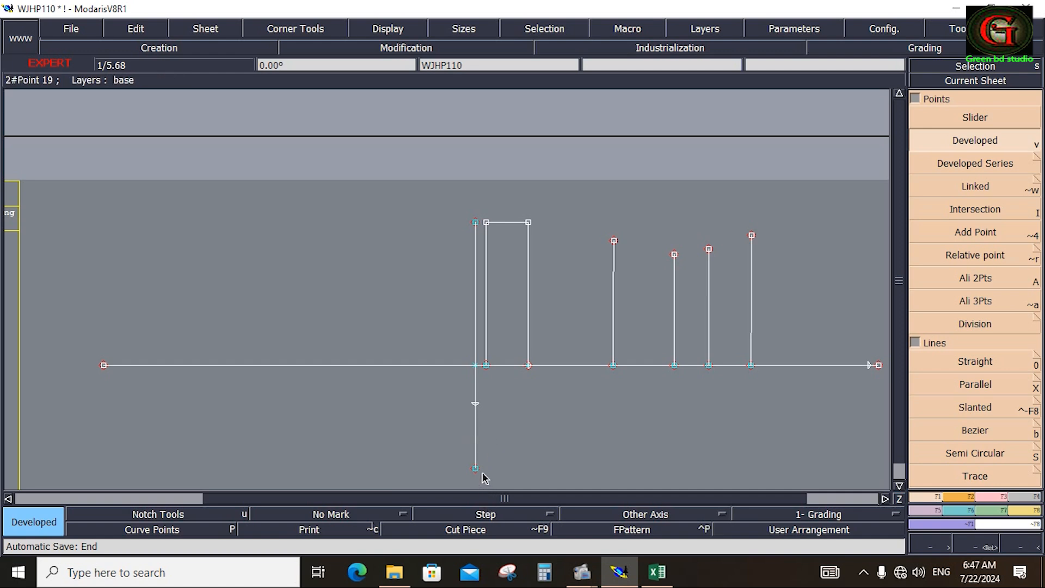
{"action": "key", "text": "Return"}
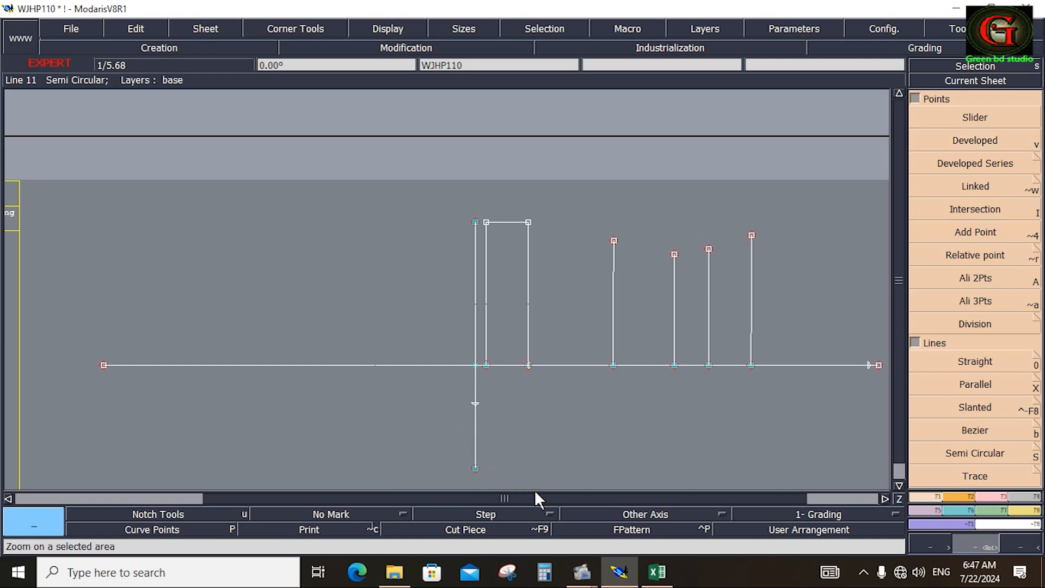
Insert a point on the thigh line at the developed mark below the baseline
{"action": "left_click_drag", "start_coordinate": [532, 475], "coordinate": [375, 303]}
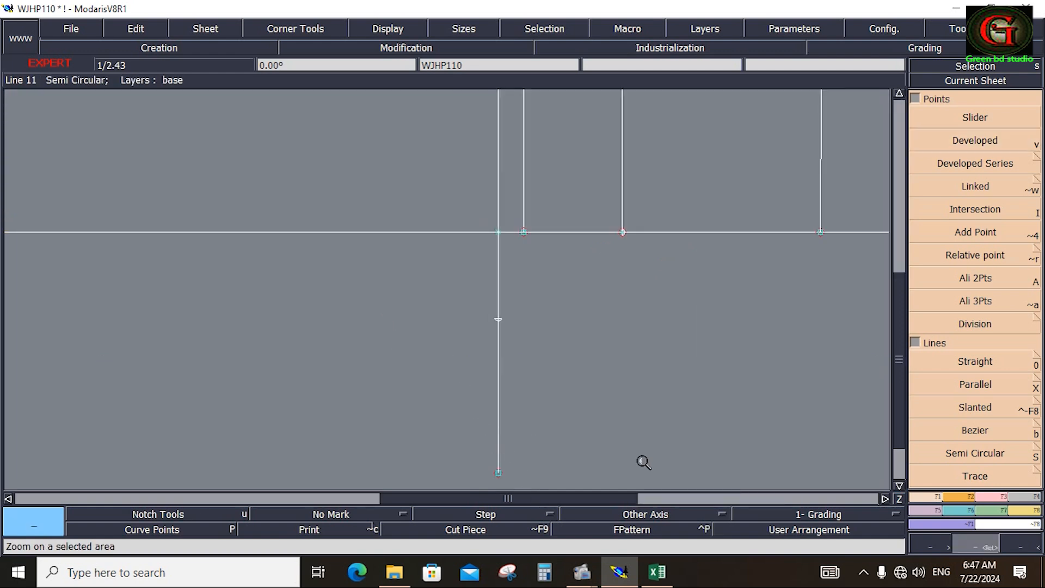
{"action": "left_click", "coordinate": [993, 496]}
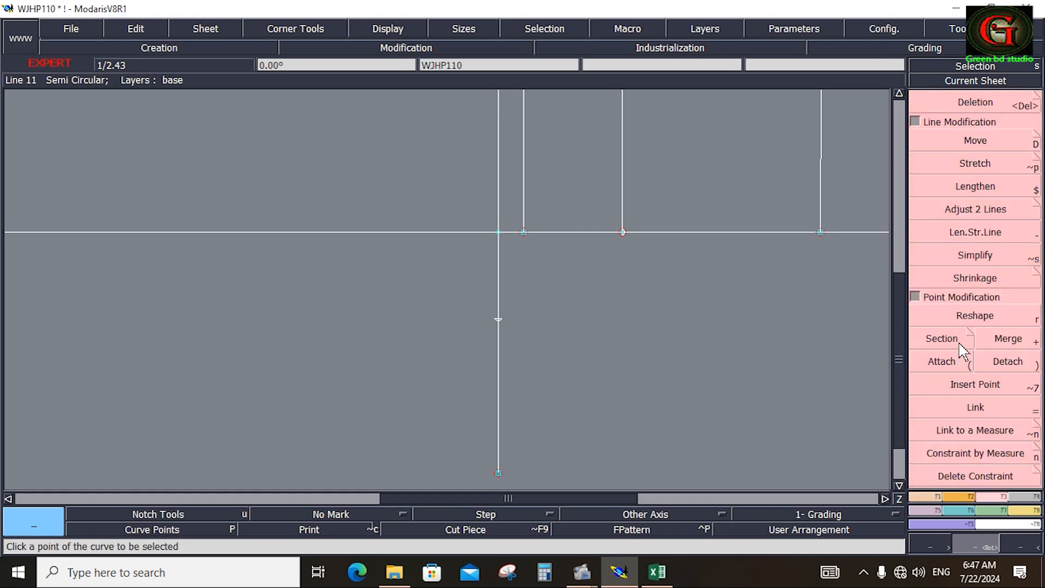
{"action": "left_click", "coordinate": [968, 386]}
{"action": "left_click", "coordinate": [499, 319]}
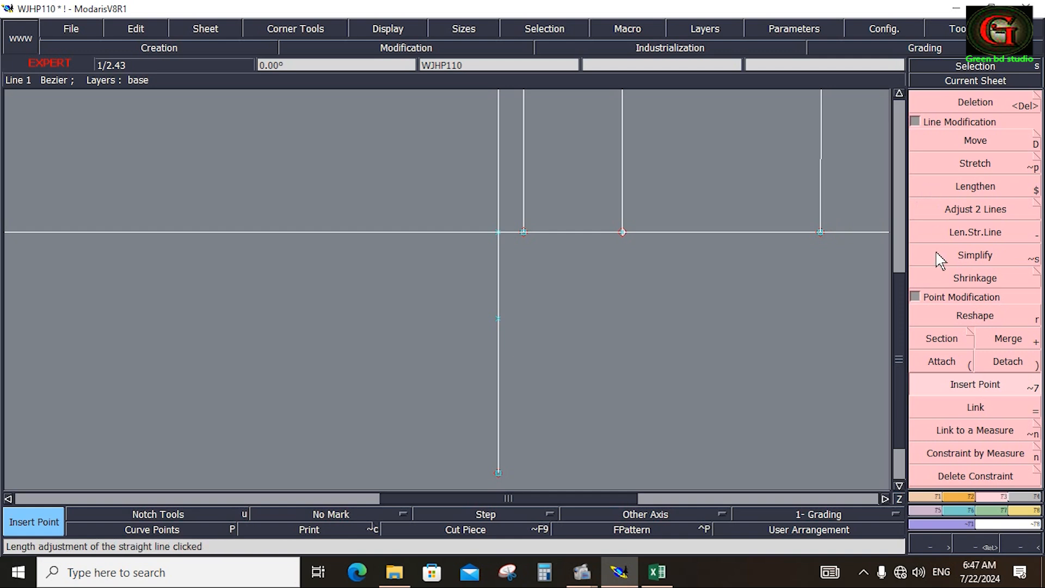
Start placing a developed point on the thigh line, measured upward from the inserted point
{"action": "left_click", "coordinate": [926, 495]}
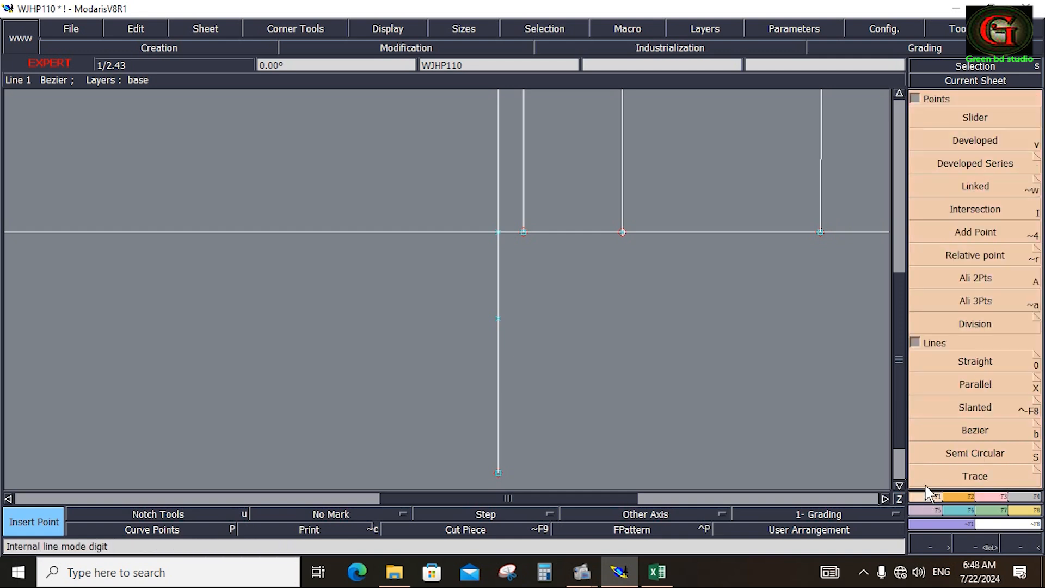
{"action": "left_click", "coordinate": [972, 141]}
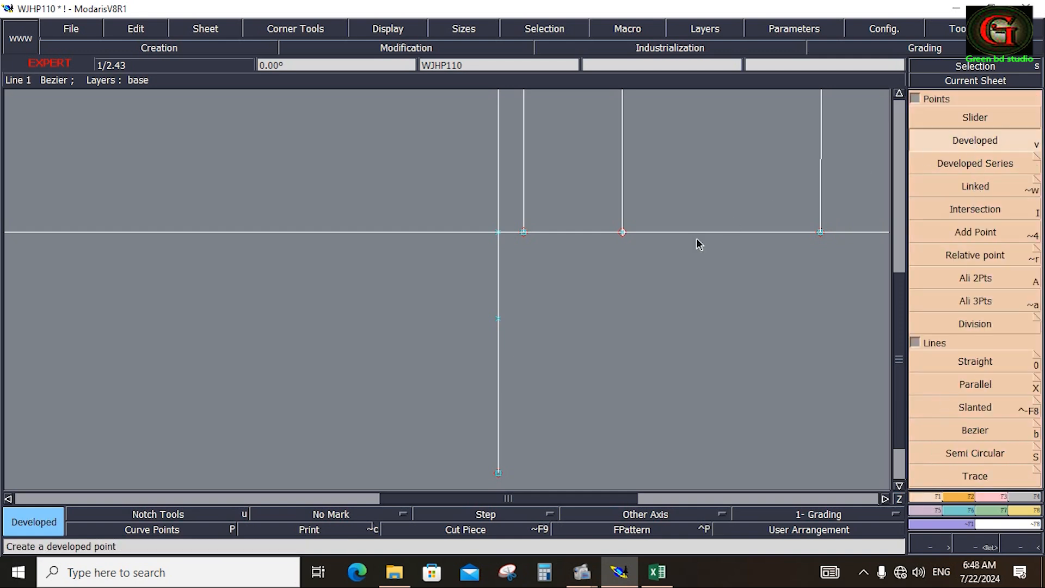
{"action": "left_click", "coordinate": [499, 319]}
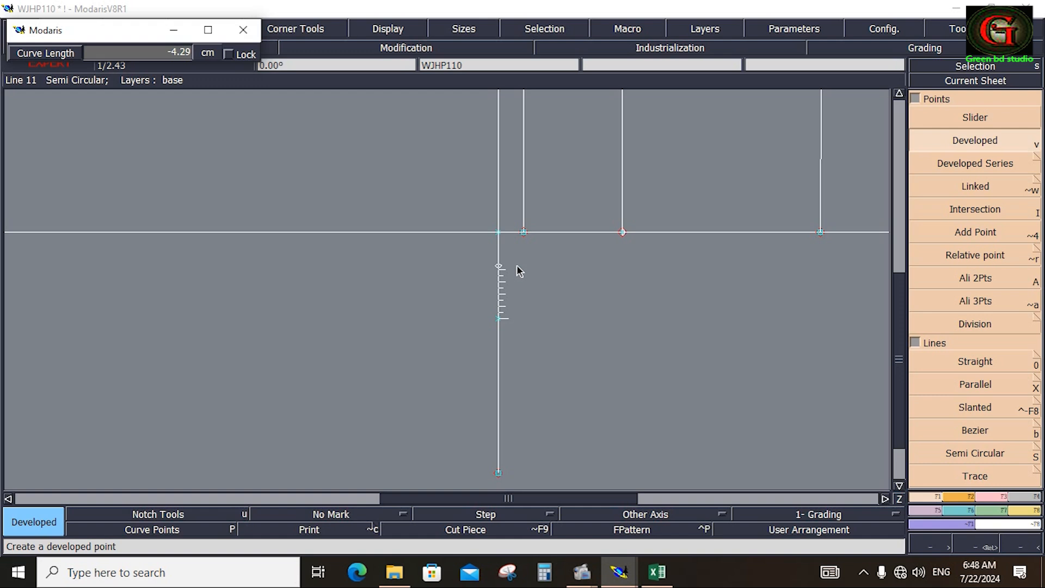
In Calculator, divide the crotch gusset width of 10 by 3 and highlight the leading digits of the result
{"action": "left_click", "coordinate": [544, 572]}
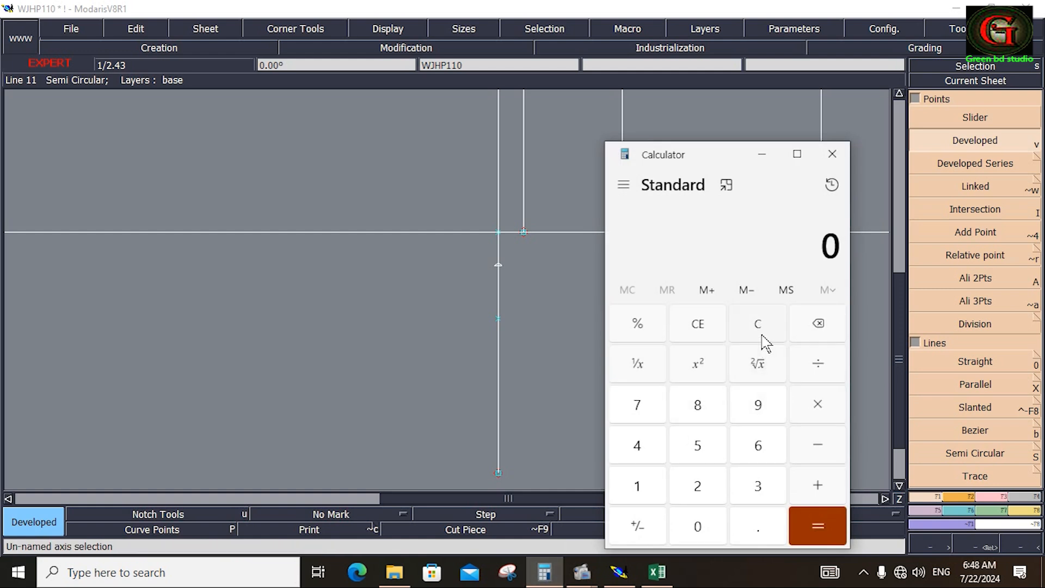
{"action": "left_click", "coordinate": [648, 493]}
{"action": "left_click", "coordinate": [700, 526]}
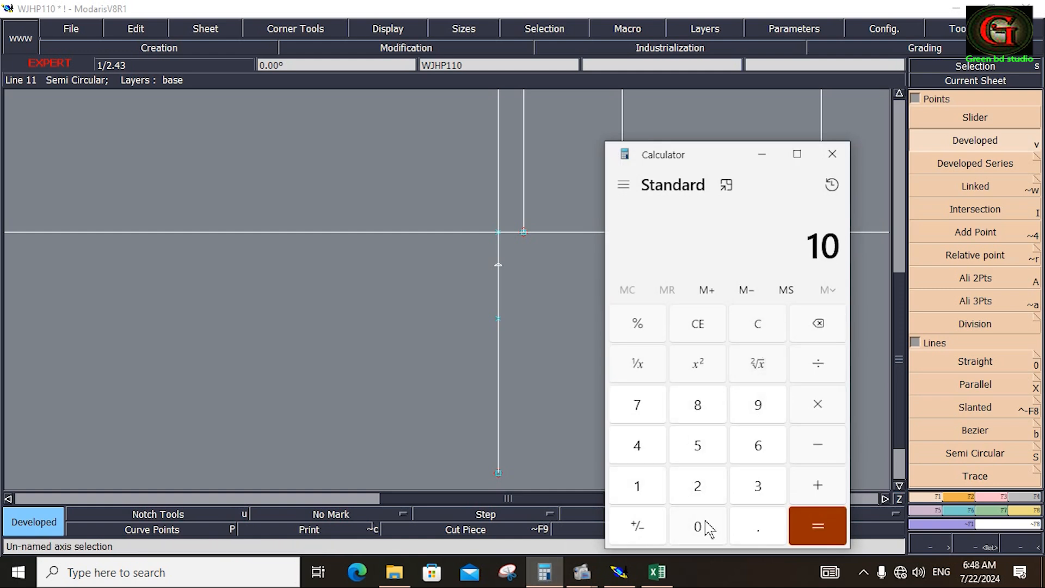
{"action": "left_click", "coordinate": [822, 368]}
{"action": "left_click", "coordinate": [754, 496]}
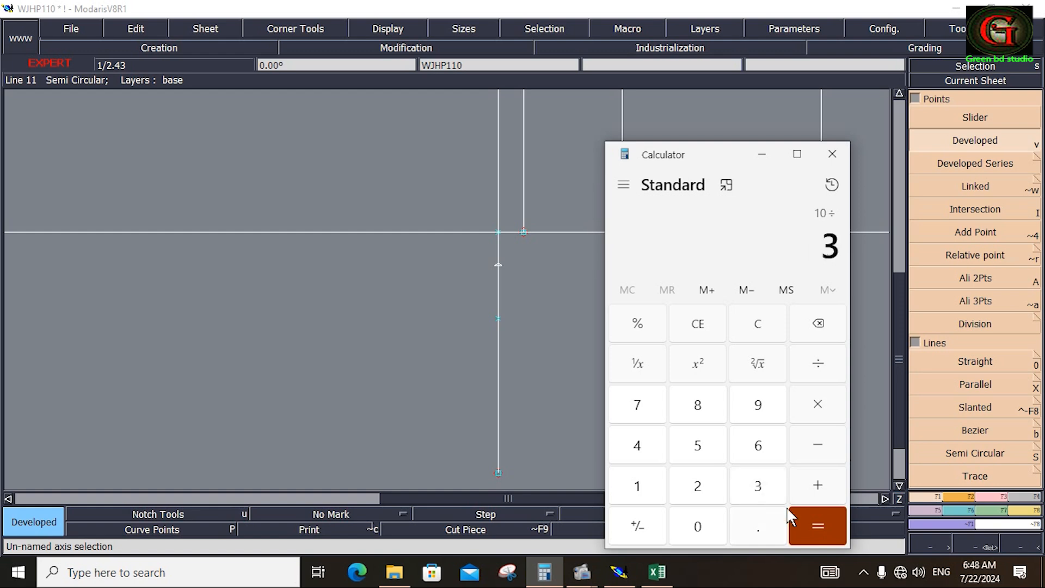
{"action": "left_click", "coordinate": [823, 524]}
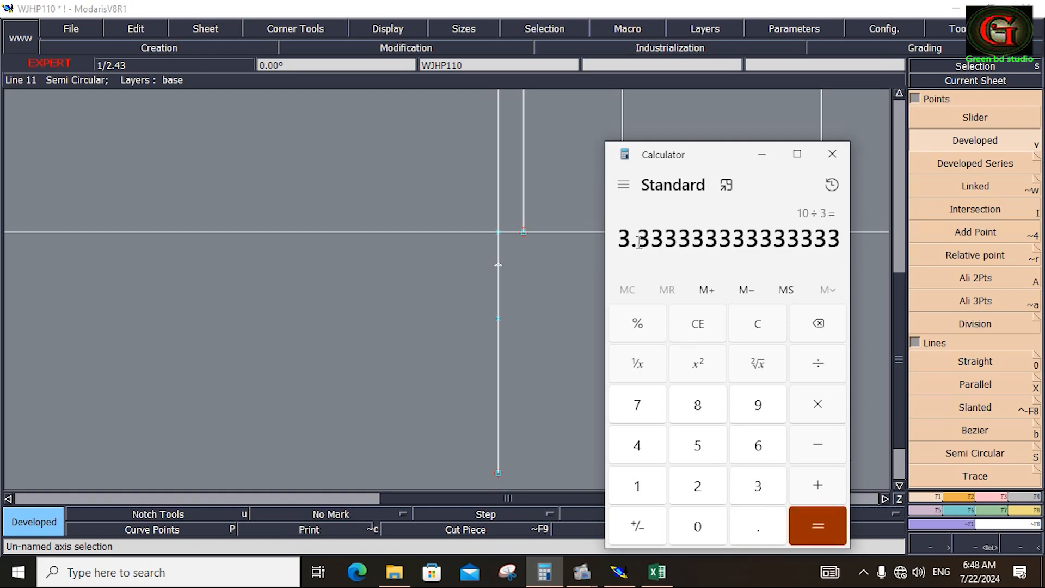
{"action": "left_click_drag", "start_coordinate": [623, 237], "coordinate": [657, 242]}
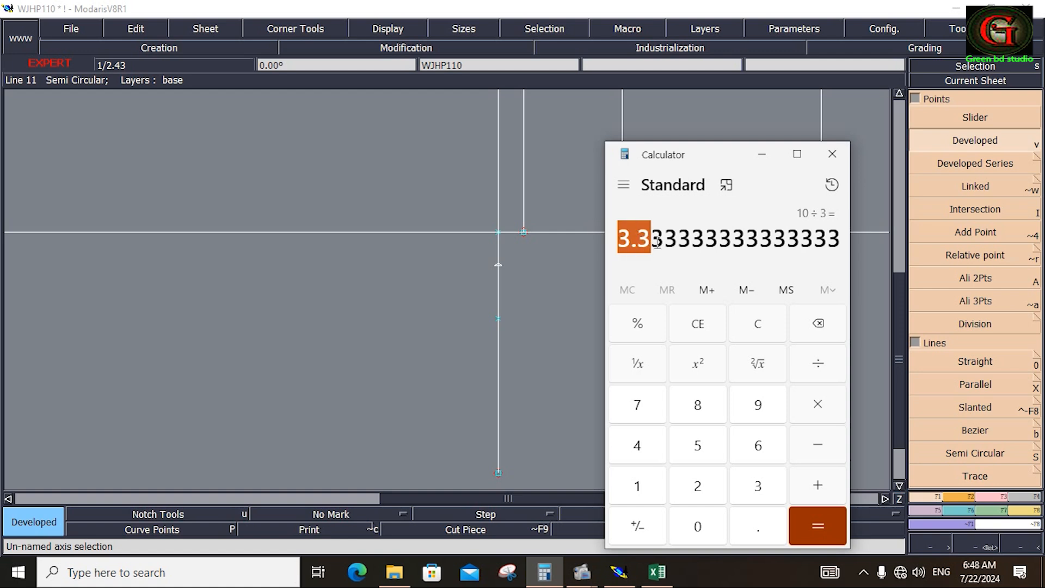
Place a developed point on the thigh line about 3.5 cm above the inserted point below the baseline
{"action": "left_click", "coordinate": [769, 155]}
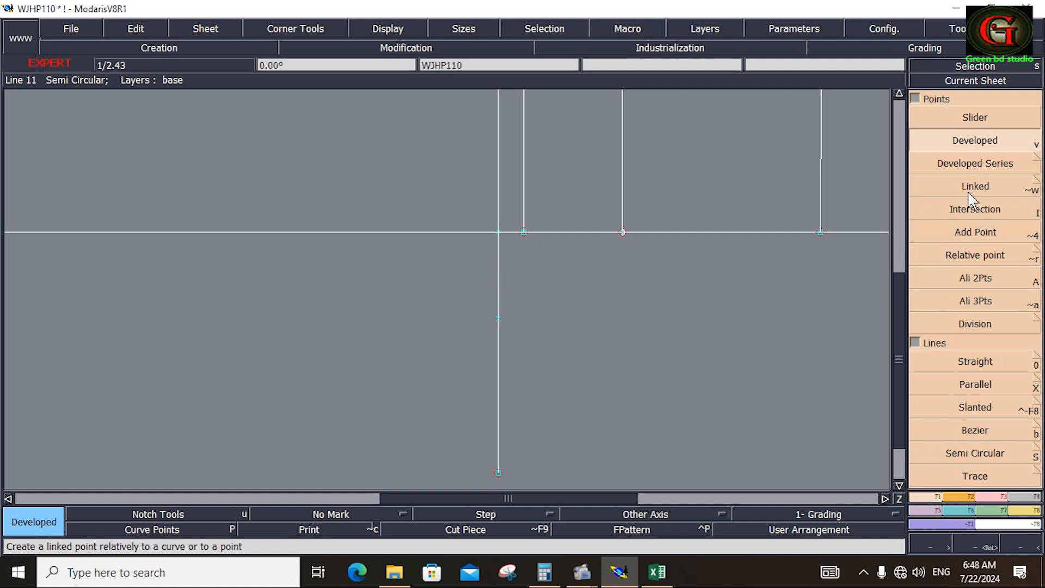
{"action": "left_click", "coordinate": [503, 317]}
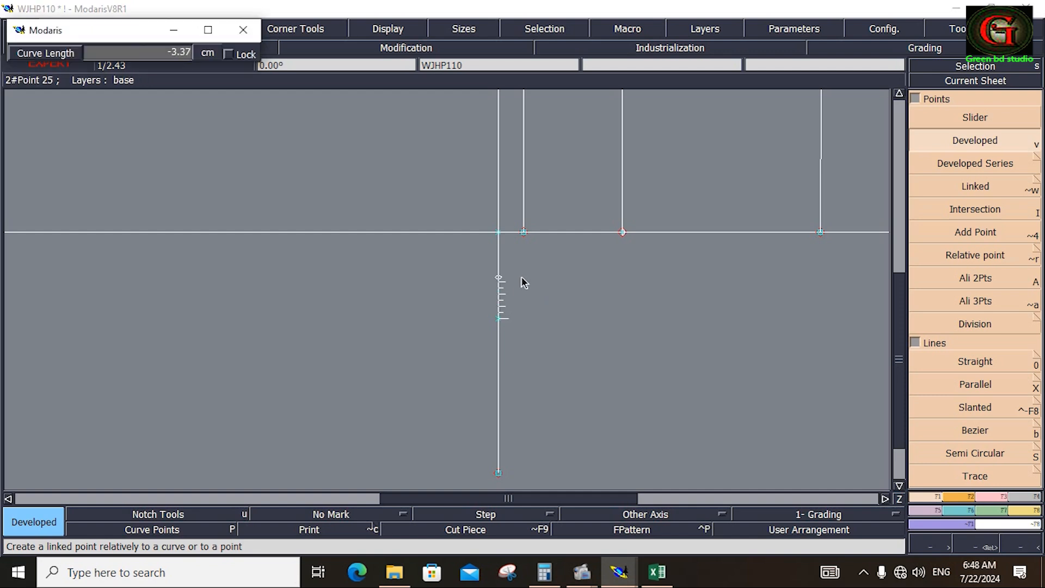
{"action": "type", "text": "34.00"}
{"action": "type", "text": "-"}
{"action": "key", "text": "Return"}
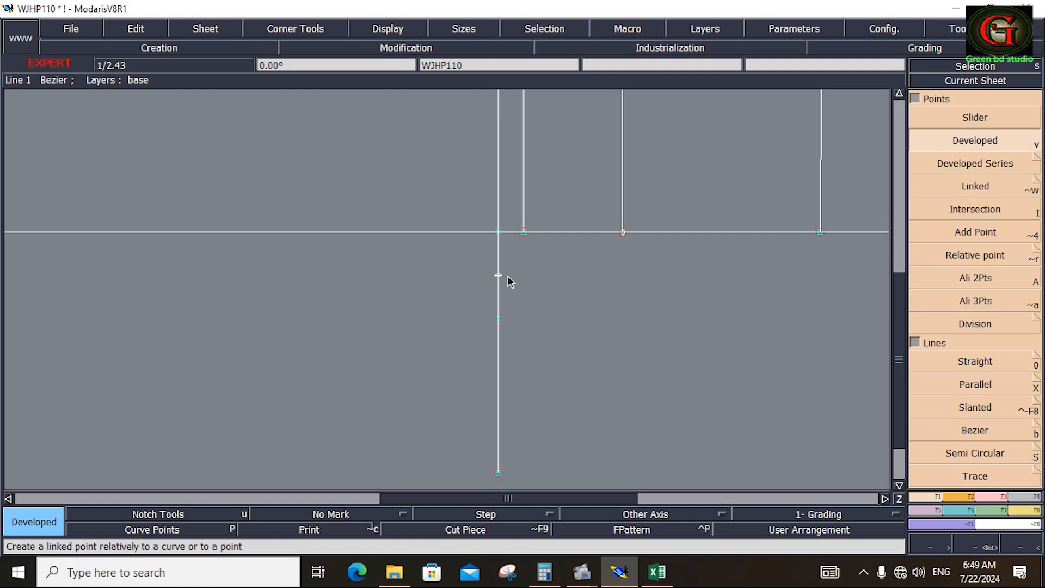
{"action": "left_click", "coordinate": [500, 276]}
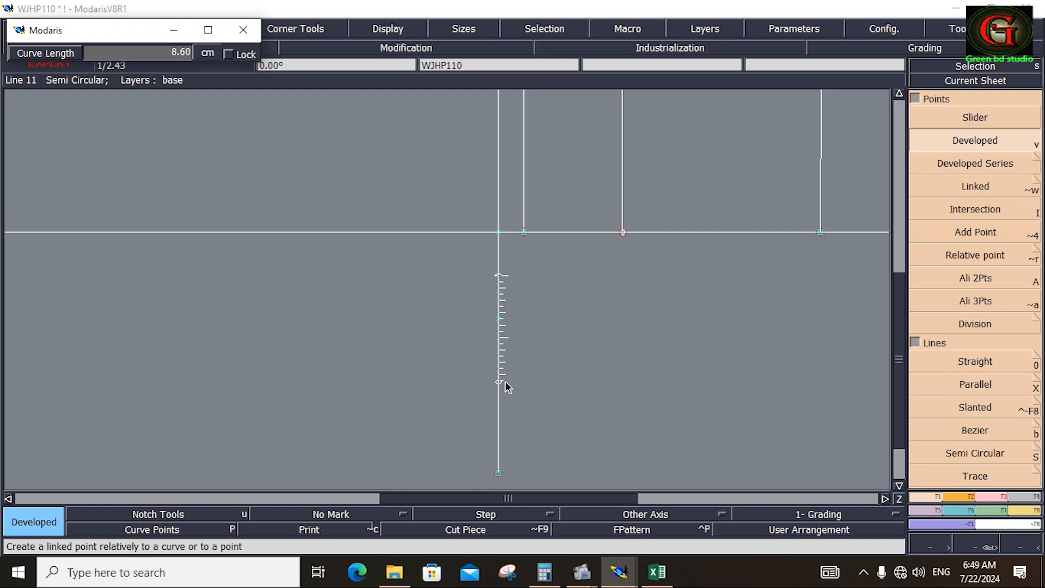
{"action": "left_click", "coordinate": [505, 382]}
{"action": "key", "text": "ctrl+z"}
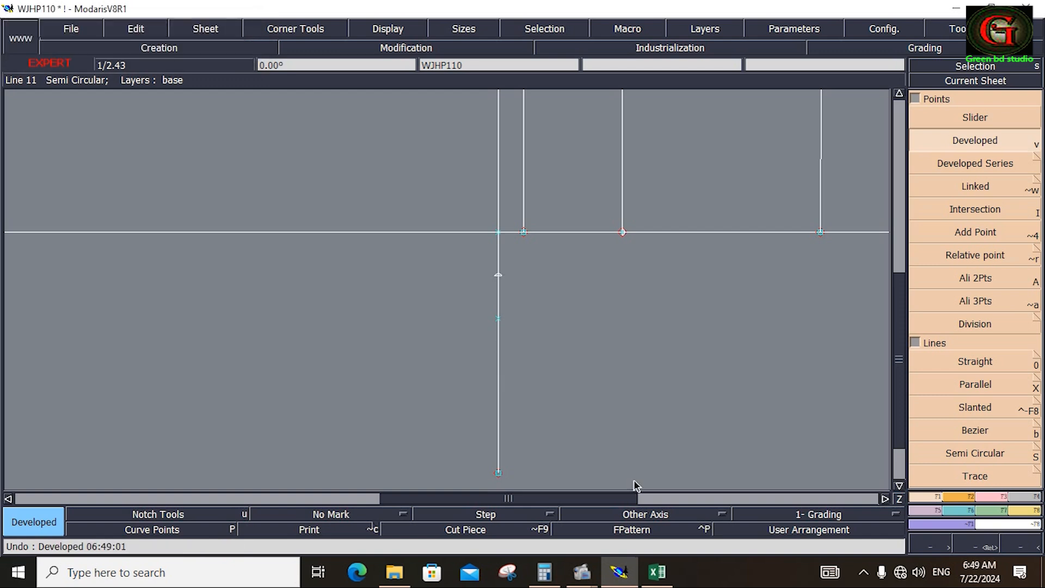
In Calculator, subtract 3.5 from the crotch gusset width of 10, and return to Modaris
{"action": "left_click", "coordinate": [544, 572]}
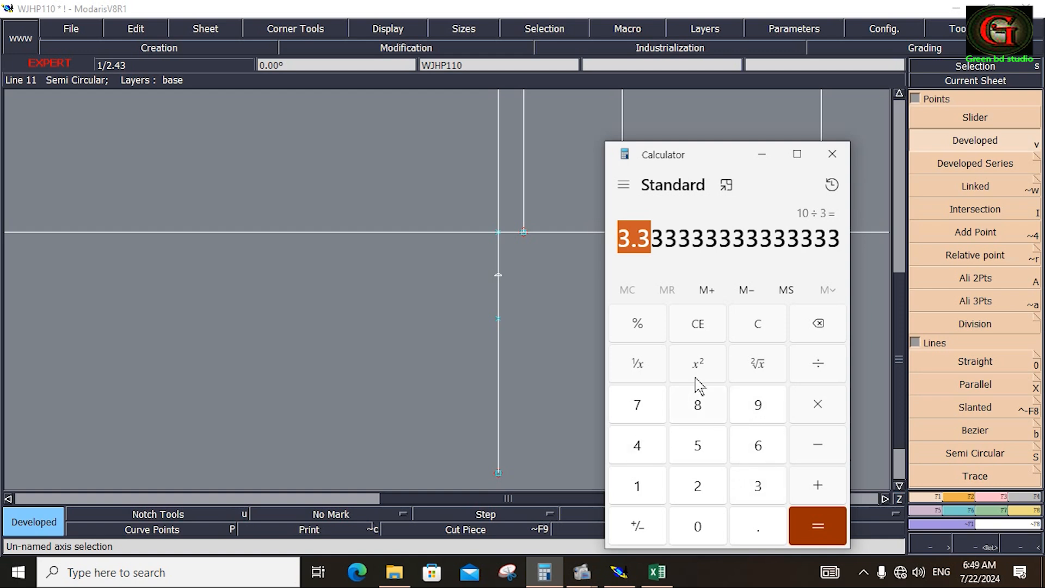
{"action": "left_click", "coordinate": [757, 326]}
{"action": "left_click", "coordinate": [637, 486]}
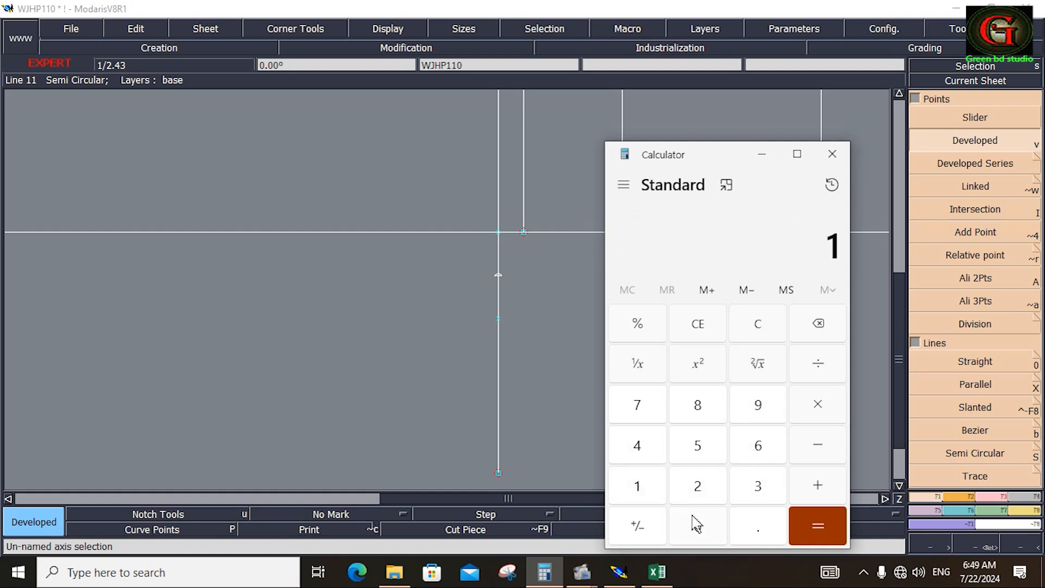
{"action": "left_click", "coordinate": [695, 524]}
{"action": "left_click", "coordinate": [808, 447]}
{"action": "left_click", "coordinate": [751, 490]}
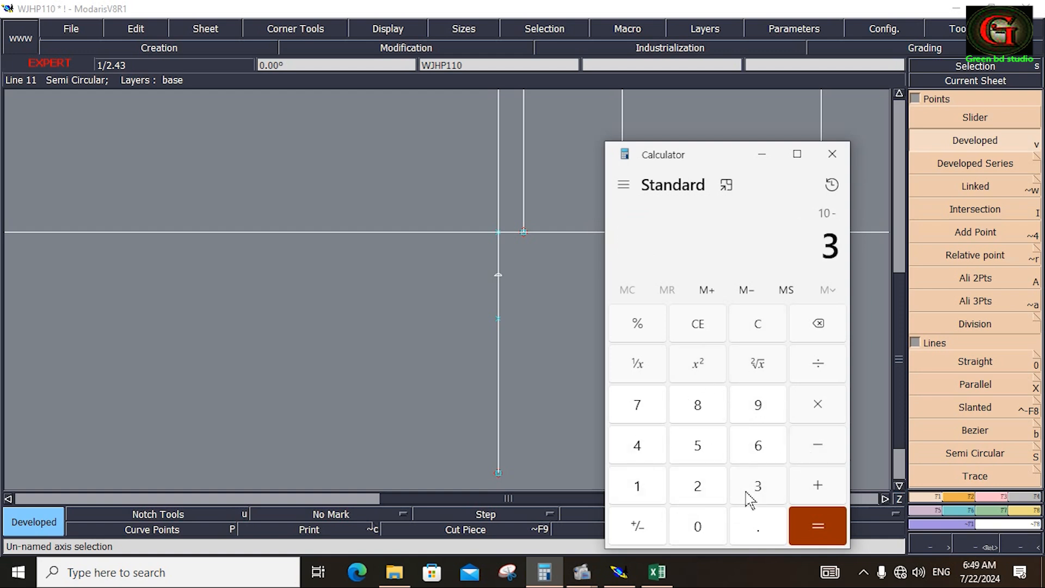
{"action": "left_click", "coordinate": [762, 531]}
{"action": "left_click", "coordinate": [702, 451]}
{"action": "left_click", "coordinate": [827, 526]}
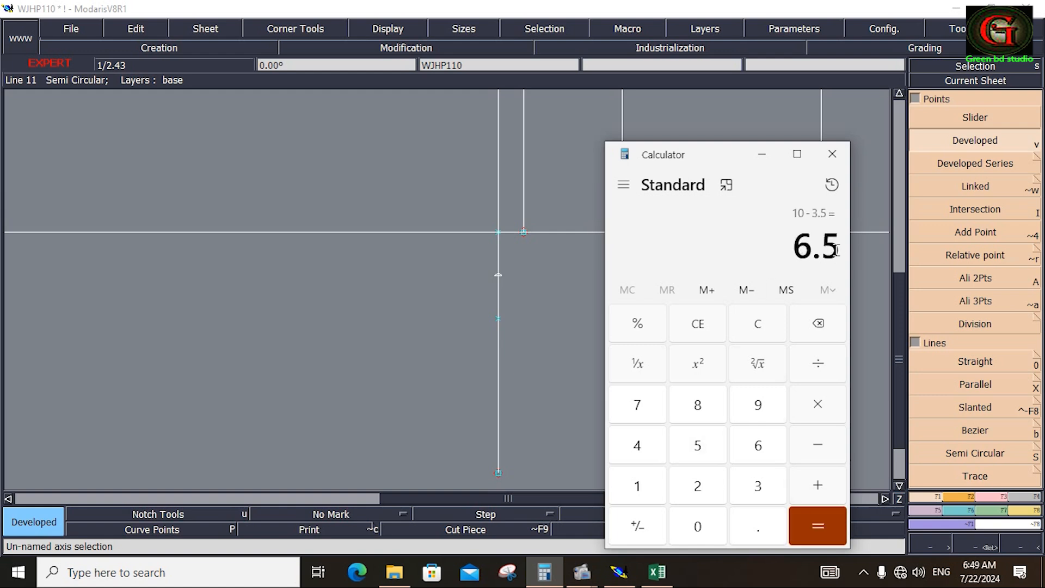
{"action": "left_click", "coordinate": [762, 154]}
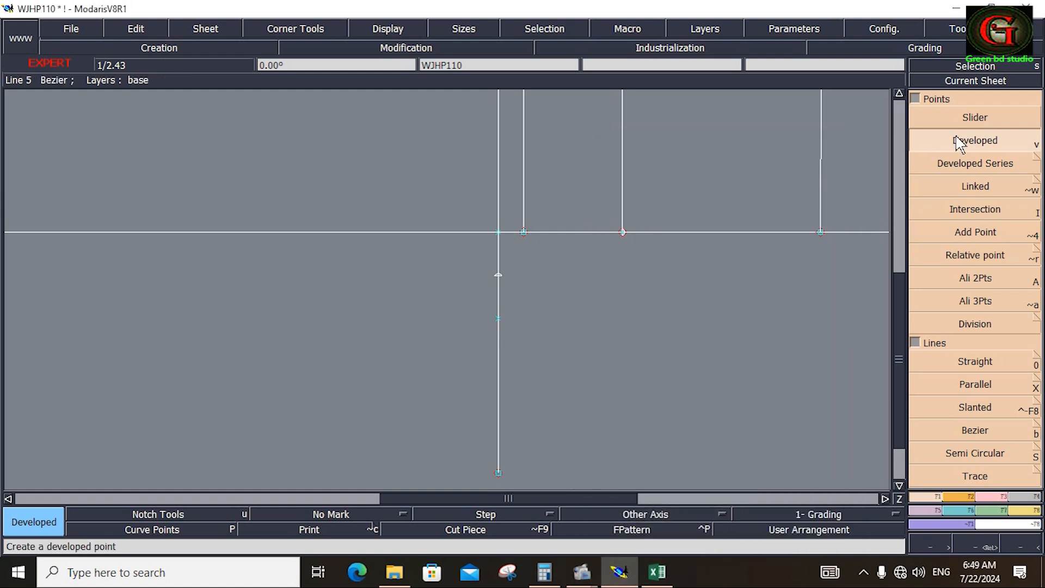
{"action": "left_click", "coordinate": [497, 318]}
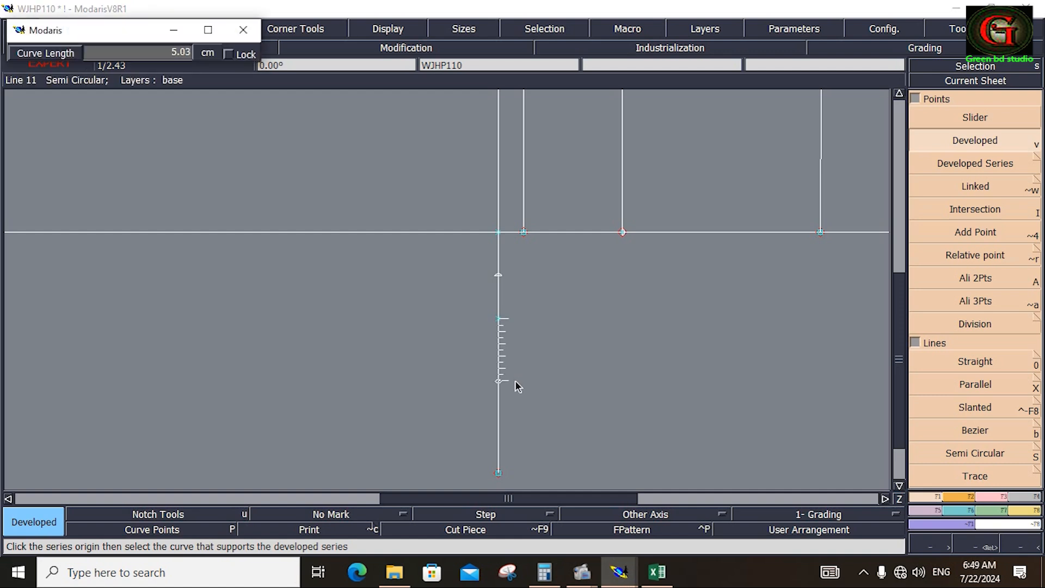
{"action": "left_click", "coordinate": [517, 386]}
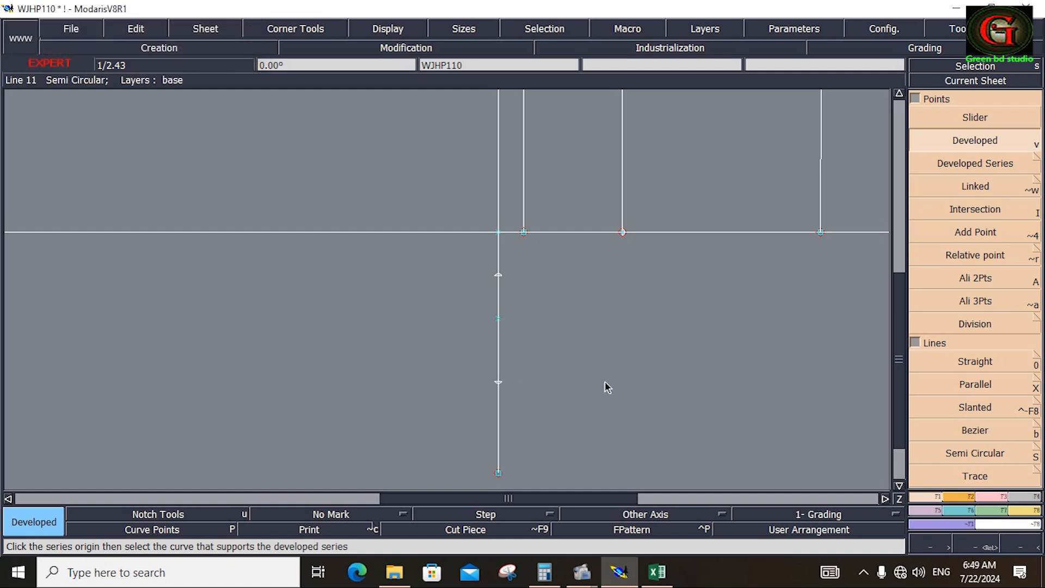
{"action": "key", "text": "ctrl+z"}
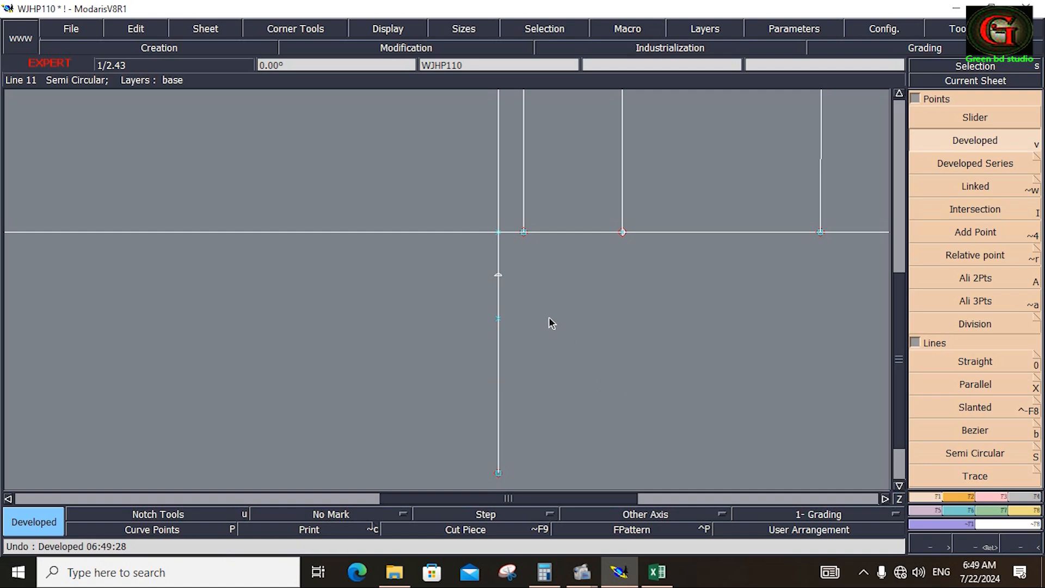
Place a developed point on the thigh line 10 cm below the upper developed mark
{"action": "left_click", "coordinate": [986, 140]}
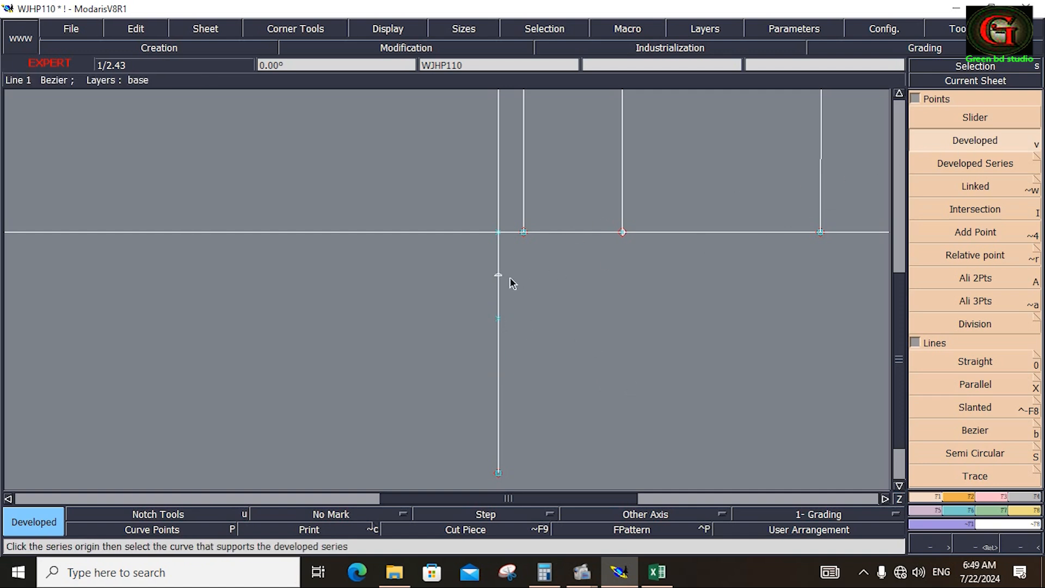
{"action": "left_click", "coordinate": [502, 277]}
{"action": "left_click", "coordinate": [501, 286]}
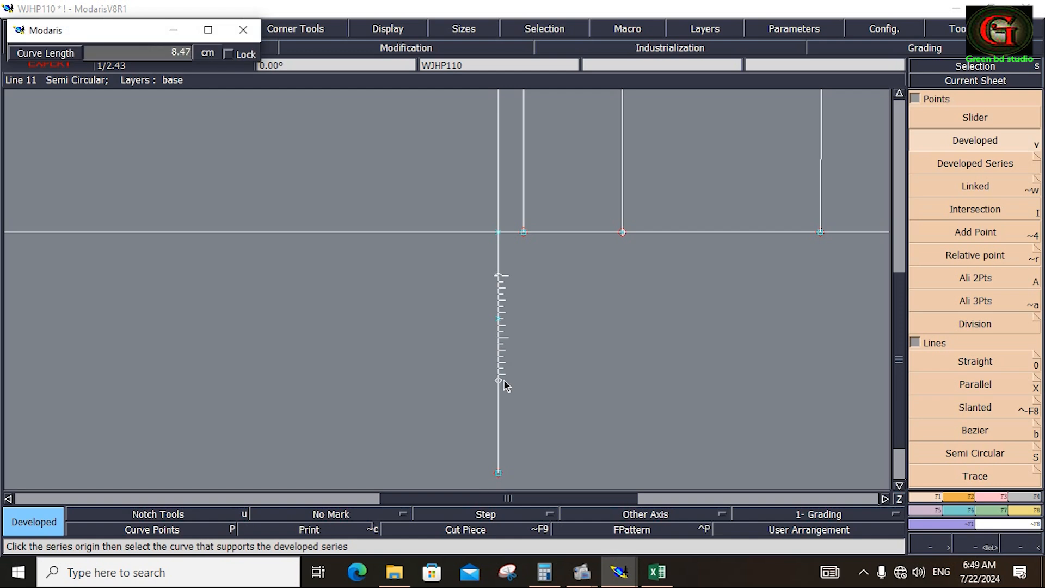
{"action": "type", "text": "10"}
{"action": "key", "text": "Return"}
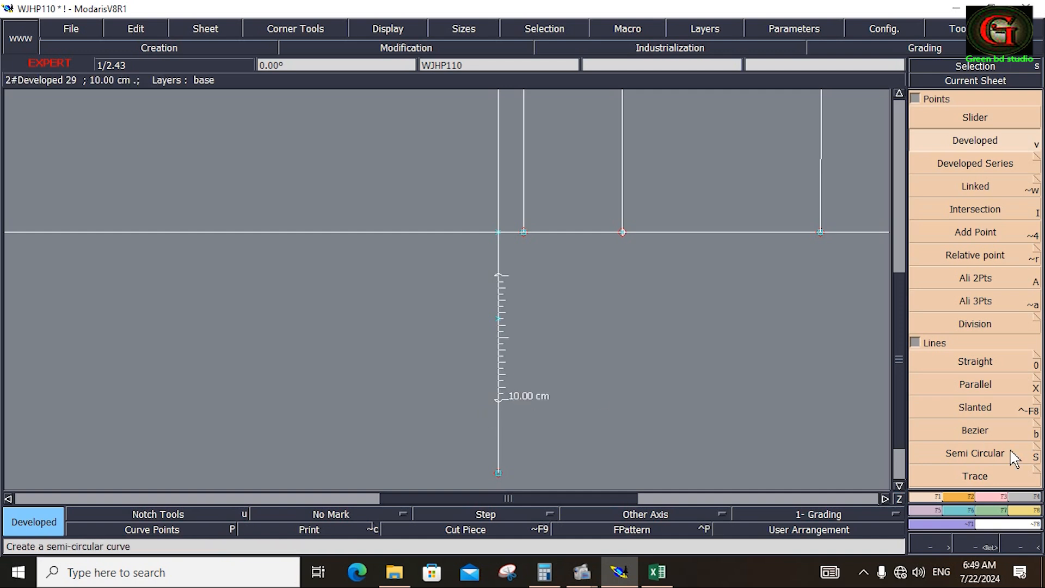
Insert points on the thigh line at both developed marks, the lower one first
{"action": "left_click", "coordinate": [987, 495]}
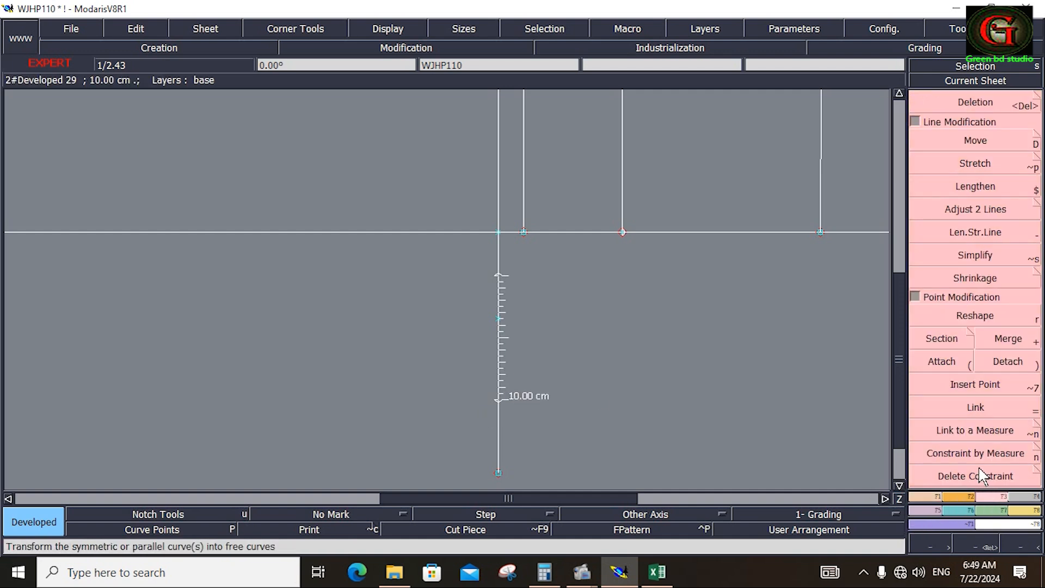
{"action": "left_click", "coordinate": [979, 385]}
{"action": "left_click", "coordinate": [498, 402]}
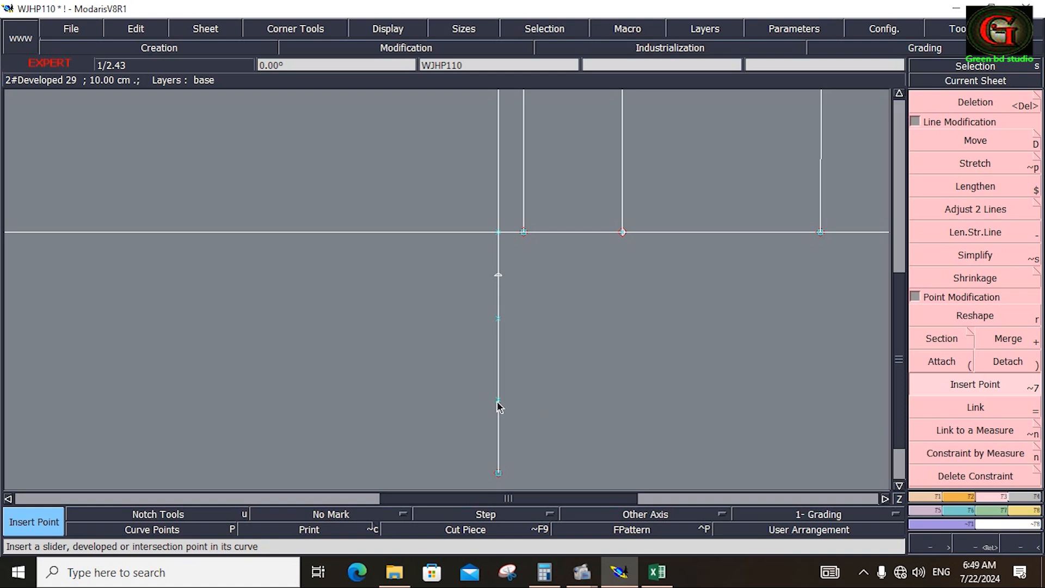
{"action": "left_click", "coordinate": [500, 276]}
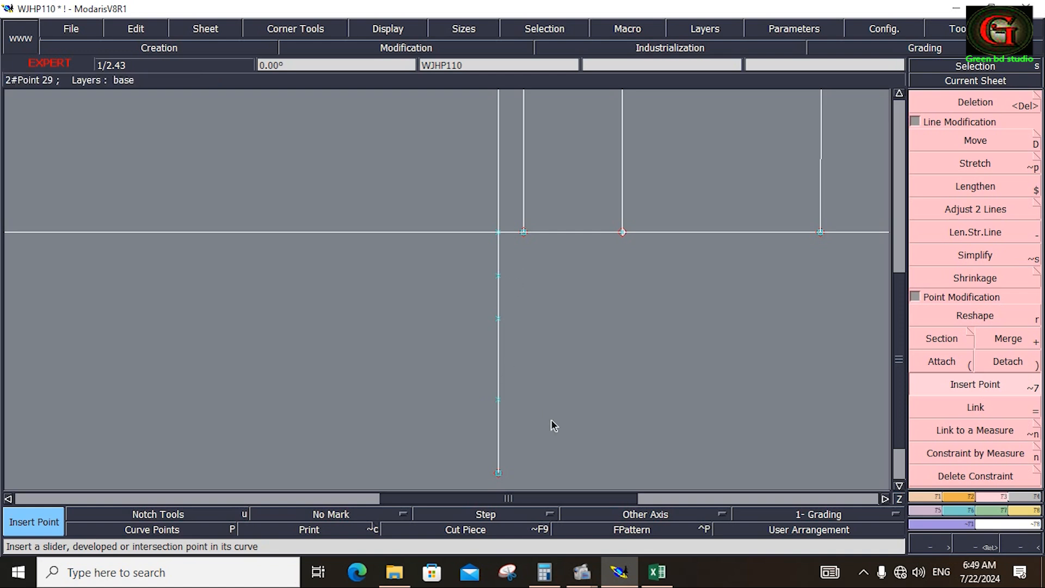
Draw a Bezier line from the baseline end of the hip line to the upper inserted point on the thigh line
{"action": "left_click", "coordinate": [930, 495]}
{"action": "left_click", "coordinate": [975, 433]}
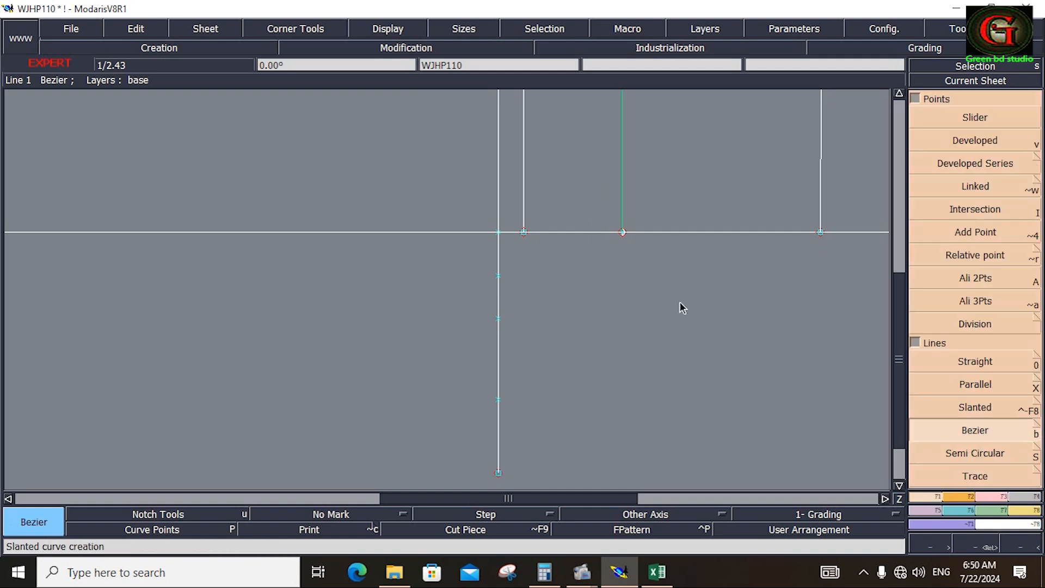
{"action": "left_click", "coordinate": [623, 233]}
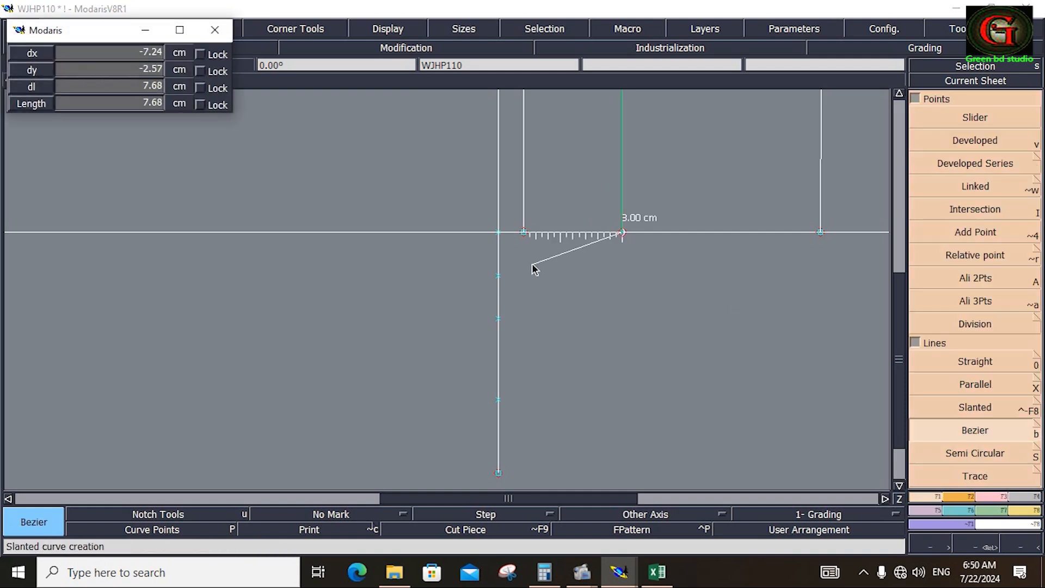
{"action": "left_click", "coordinate": [496, 275]}
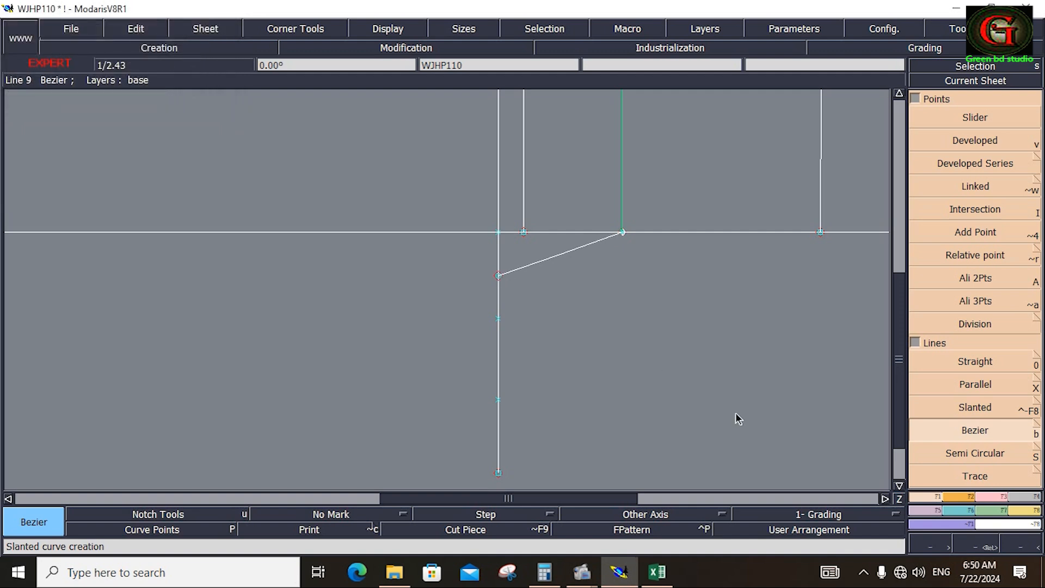
Display the handles and reshape the slanted Bezier line into a crotch curve following the baseline and the thigh line
{"action": "left_click", "coordinate": [393, 28]}
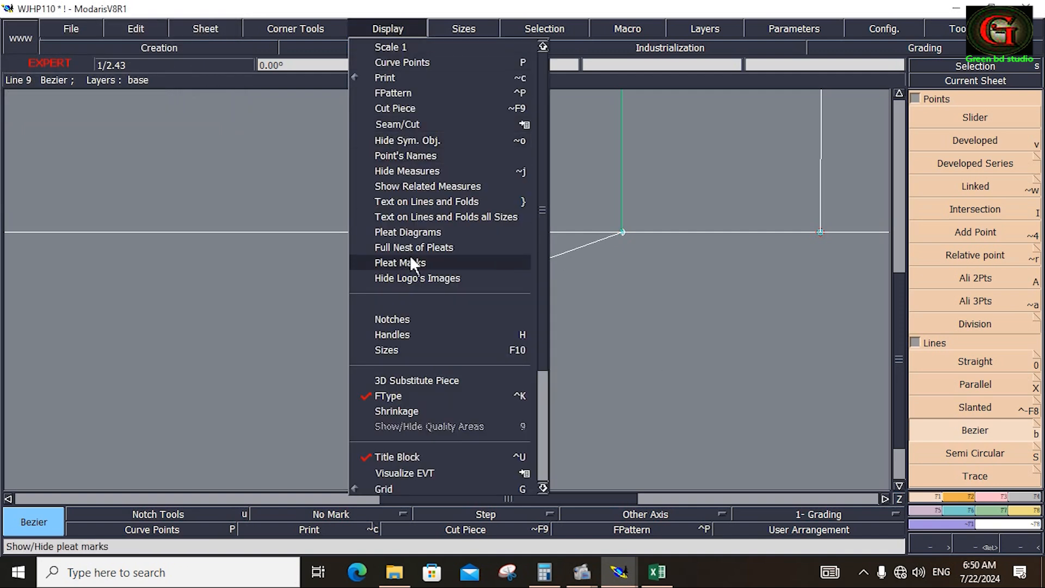
{"action": "left_click", "coordinate": [405, 330]}
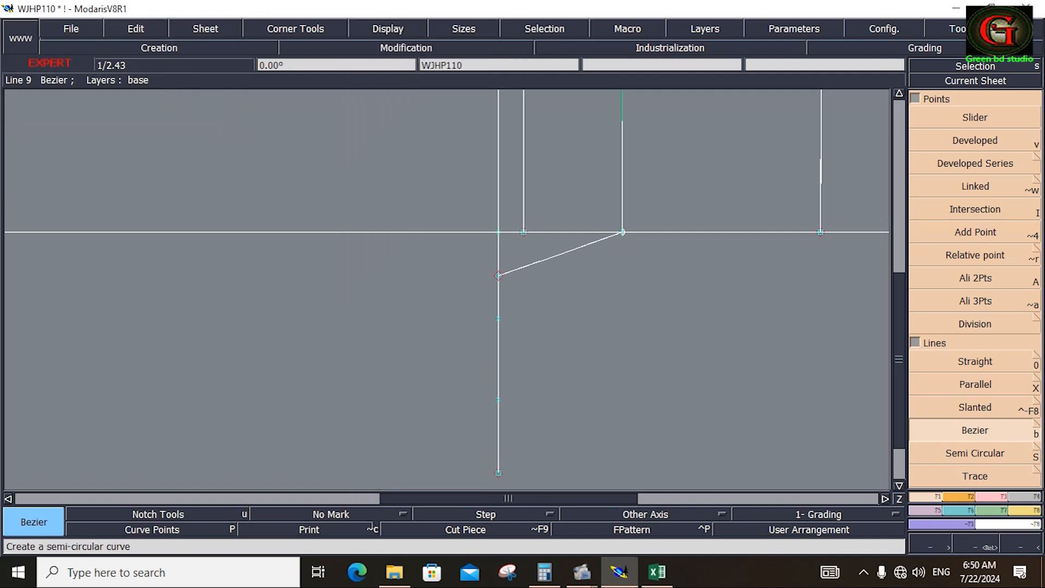
{"action": "left_click", "coordinate": [987, 499]}
{"action": "left_click", "coordinate": [977, 318]}
{"action": "left_click", "coordinate": [538, 261]}
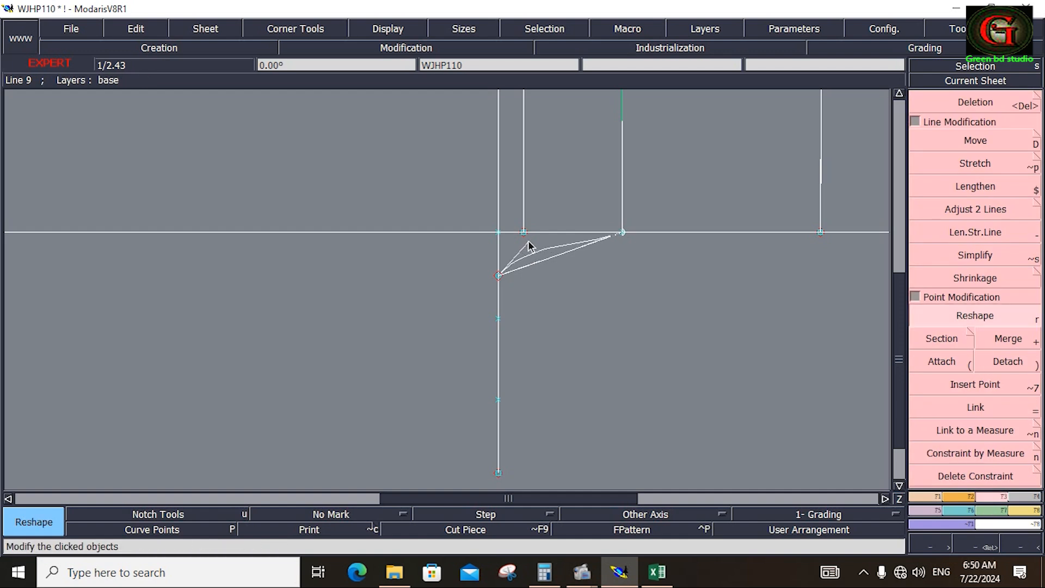
{"action": "left_click", "coordinate": [528, 242]}
{"action": "left_click", "coordinate": [574, 245]}
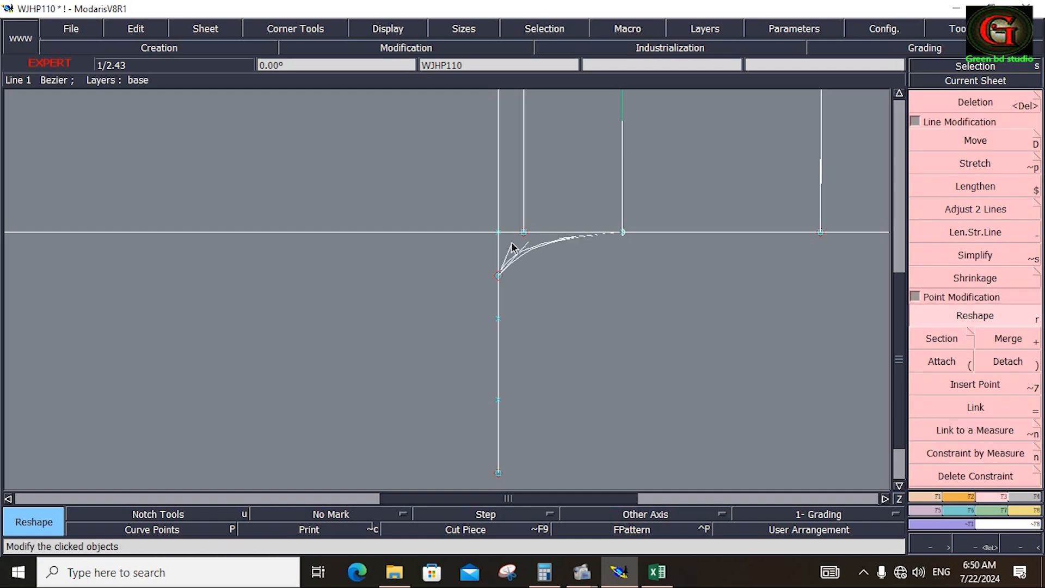
{"action": "left_click", "coordinate": [507, 241]}
{"action": "left_click", "coordinate": [563, 237]}
{"action": "left_click", "coordinate": [560, 232]}
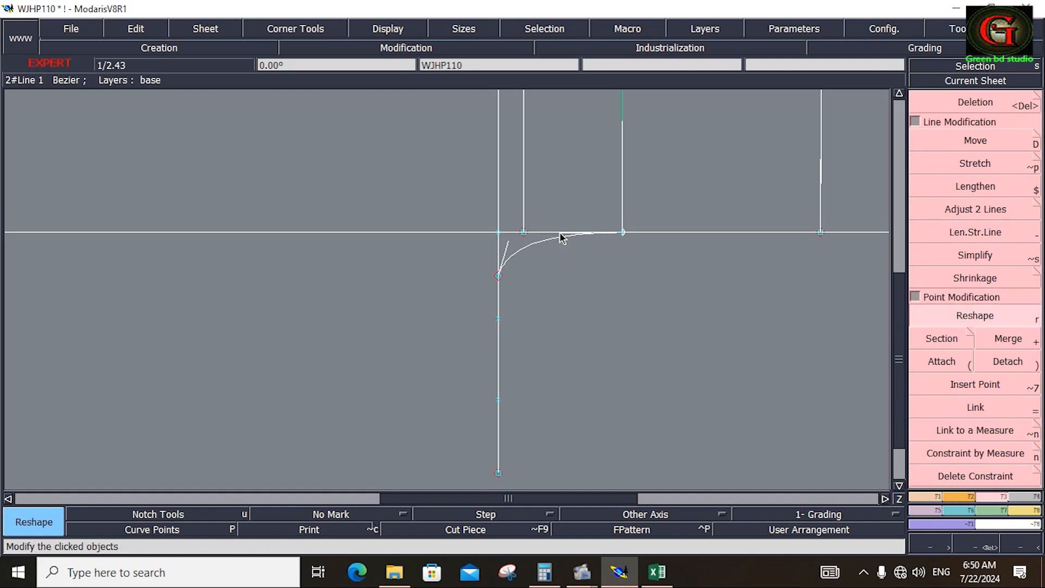
{"action": "left_click", "coordinate": [501, 242]}
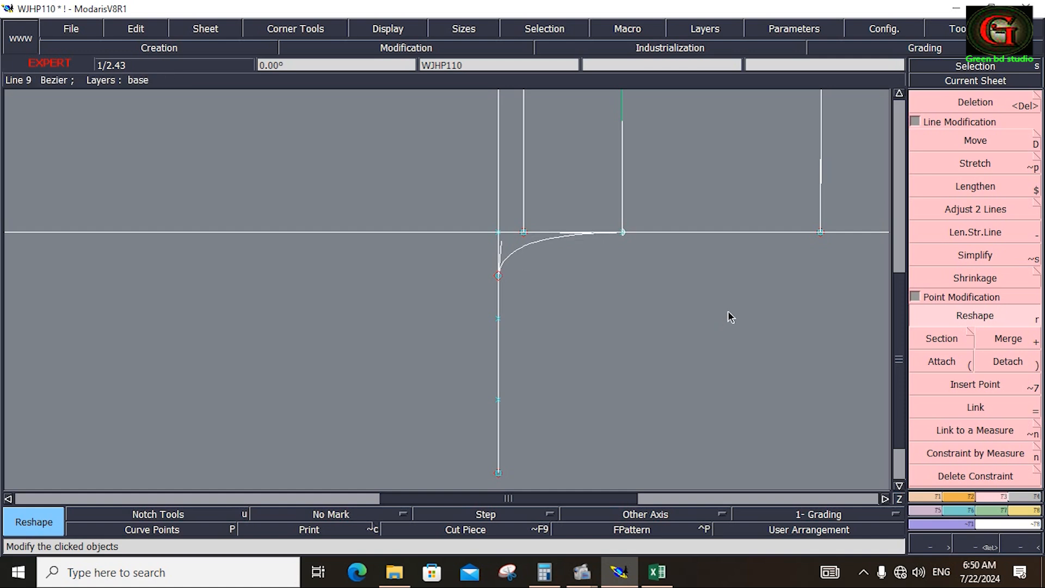
Save the WJHP110 model, continuing past the detected anomalies
{"action": "left_click", "coordinate": [77, 27]}
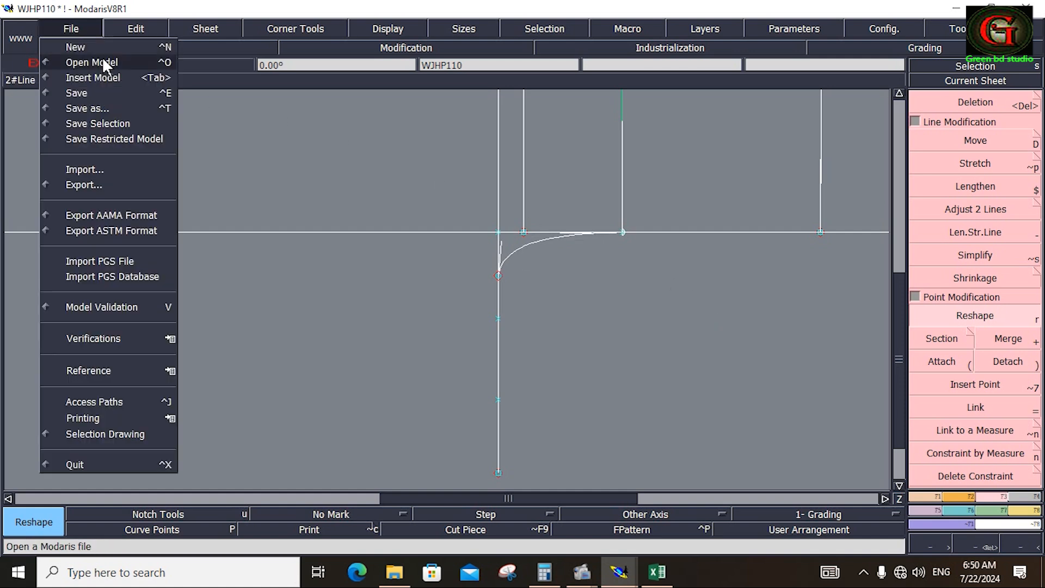
{"action": "left_click", "coordinate": [70, 94]}
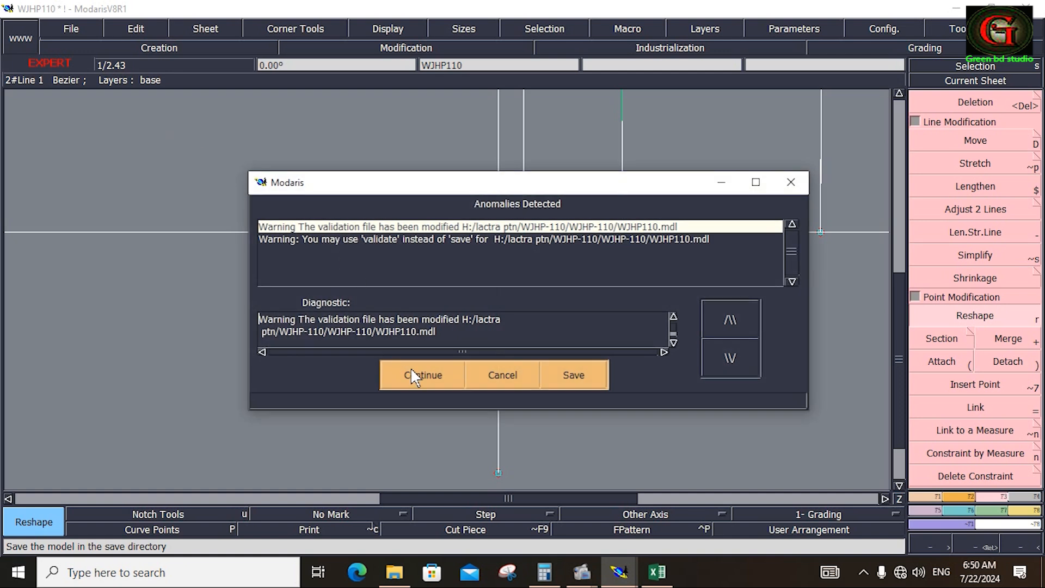
{"action": "left_click", "coordinate": [410, 369]}
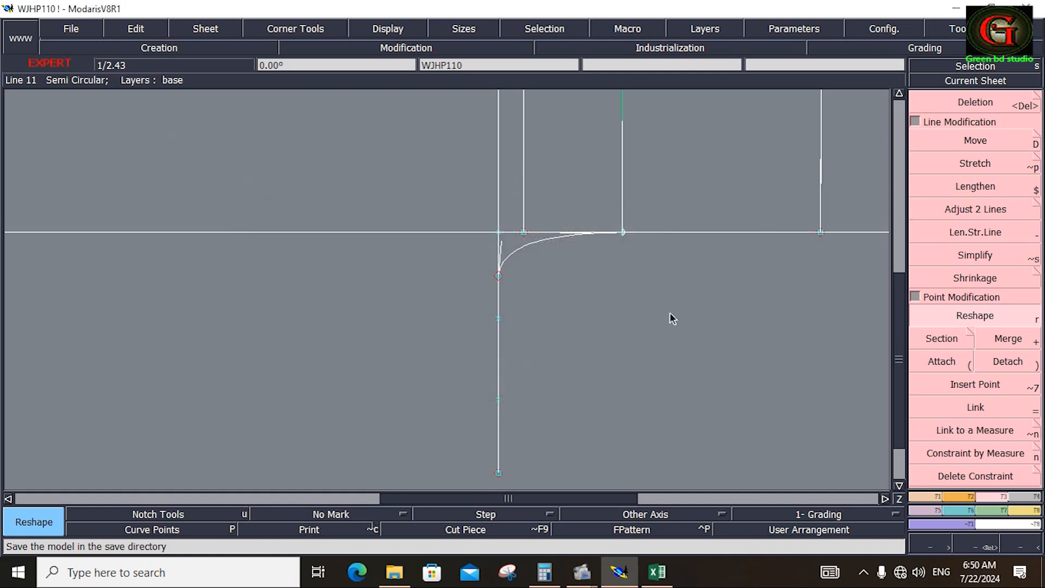
Review the full pattern sheet and the Excel measurement chart, and zoom in on the construction lines in Modaris
{"action": "key", "text": "Home"}
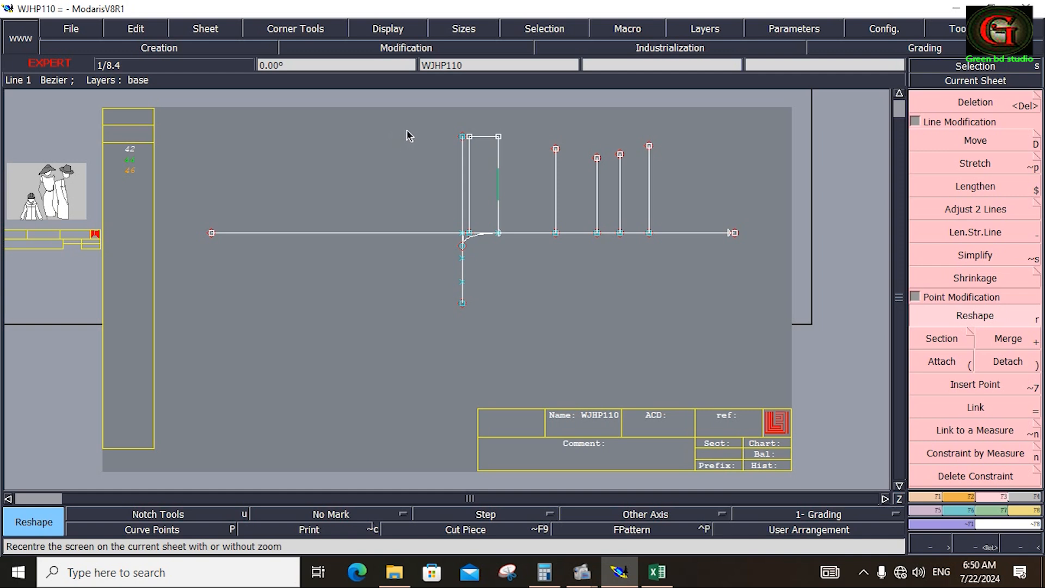
{"action": "left_click_drag", "start_coordinate": [406, 125], "coordinate": [509, 320]}
{"action": "left_click", "coordinate": [508, 319]}
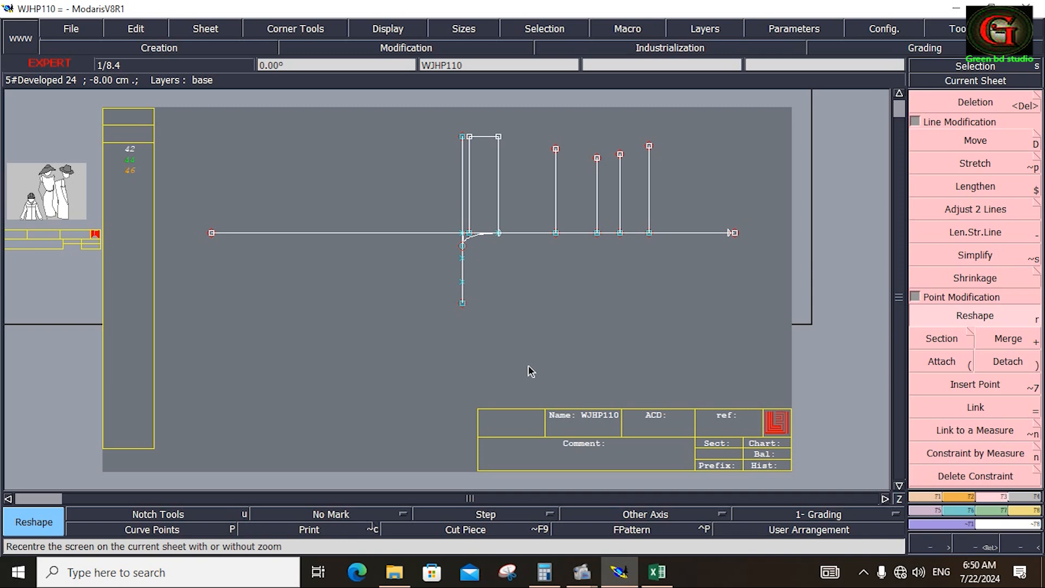
{"action": "left_click", "coordinate": [657, 571]}
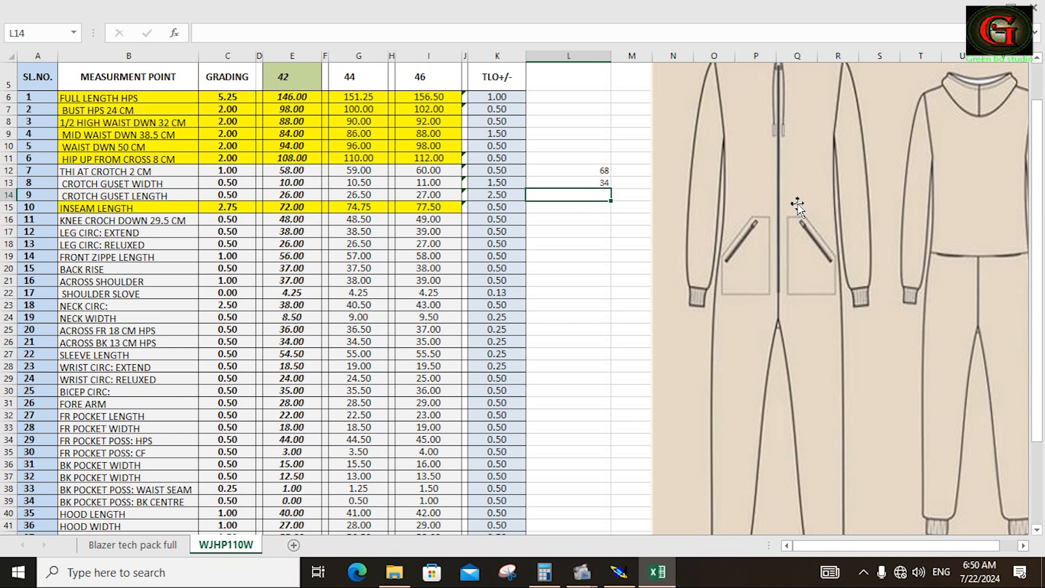
{"action": "left_click_drag", "start_coordinate": [422, 109], "coordinate": [532, 347]}
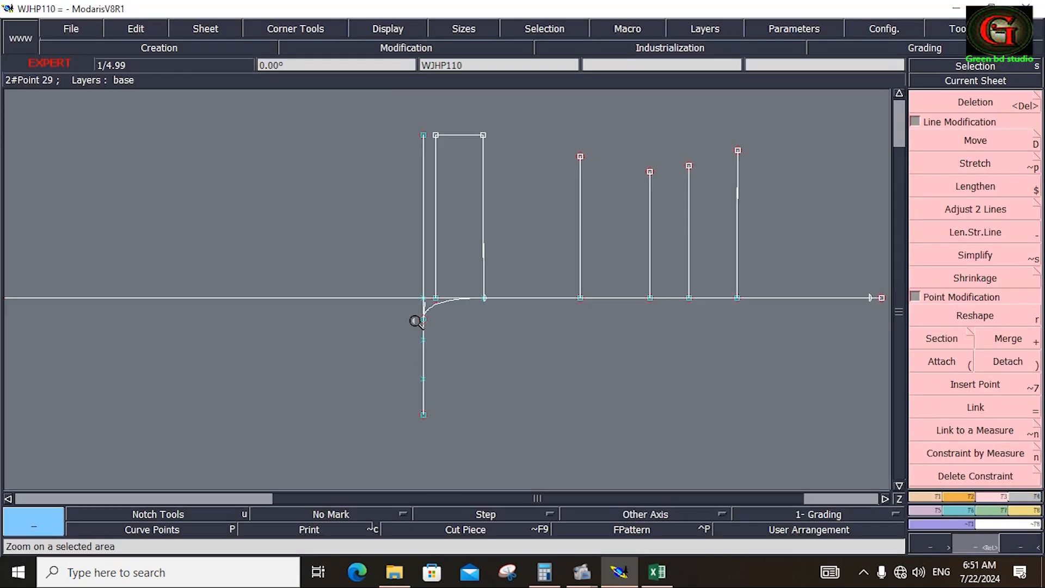
Add a midpoint on the thigh line between the crotch curve's lower end and the line's upper end using Sequence Division
{"action": "left_click_drag", "start_coordinate": [400, 315], "coordinate": [442, 331]}
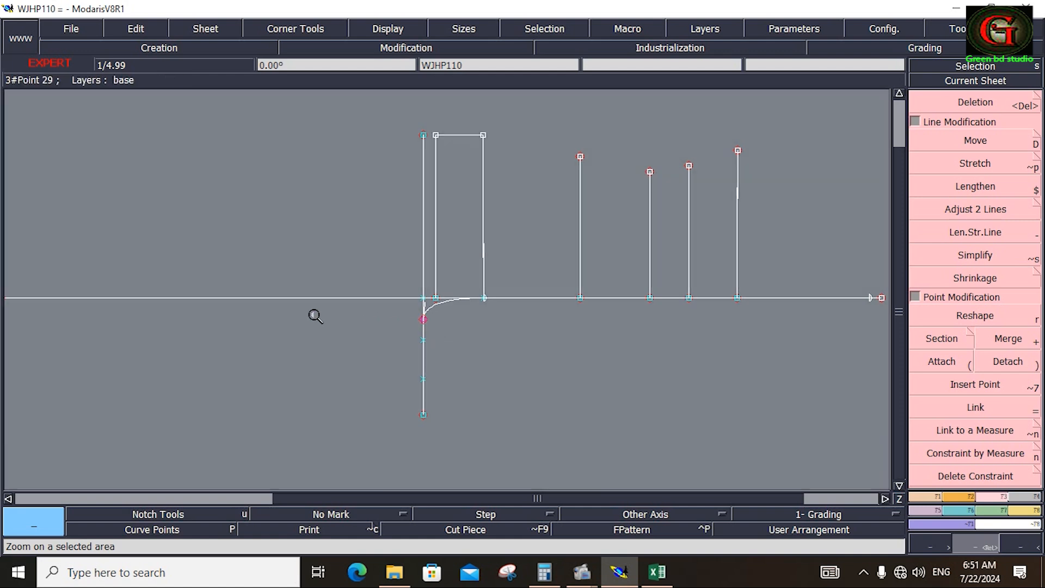
{"action": "left_click_drag", "start_coordinate": [396, 367], "coordinate": [439, 392]}
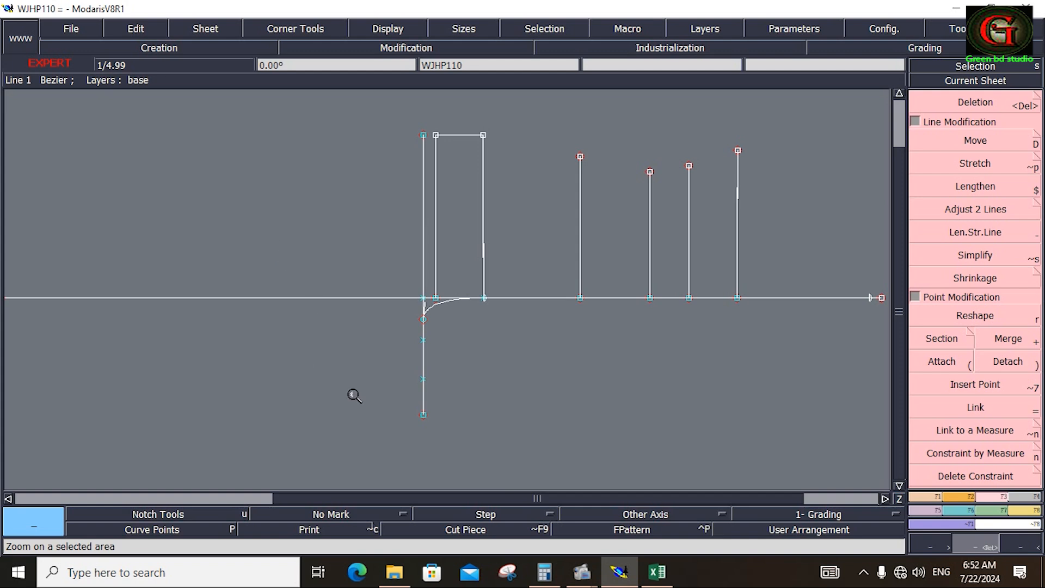
{"action": "key", "text": "Home"}
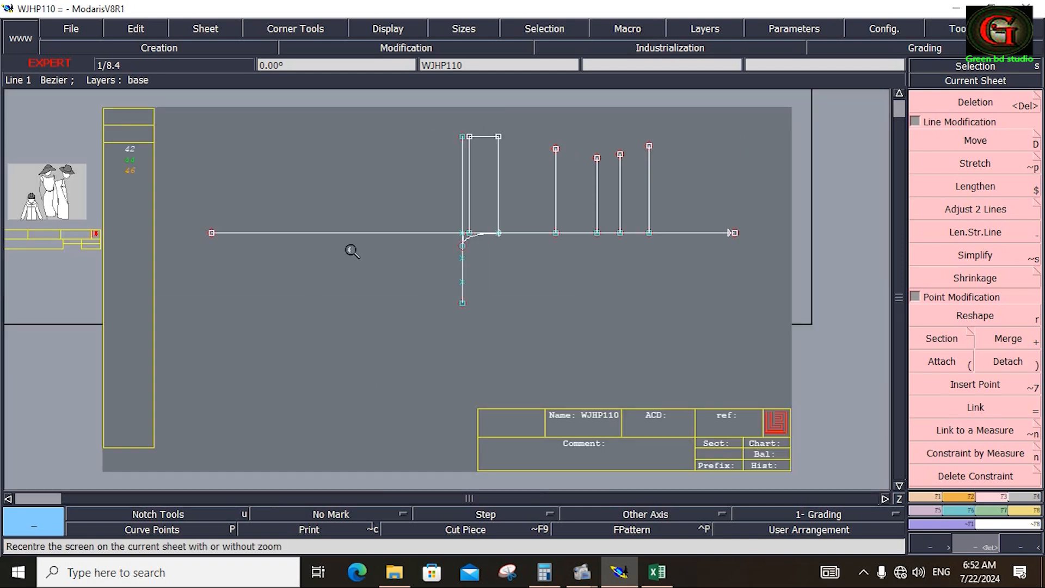
{"action": "left_click_drag", "start_coordinate": [188, 103], "coordinate": [509, 327]}
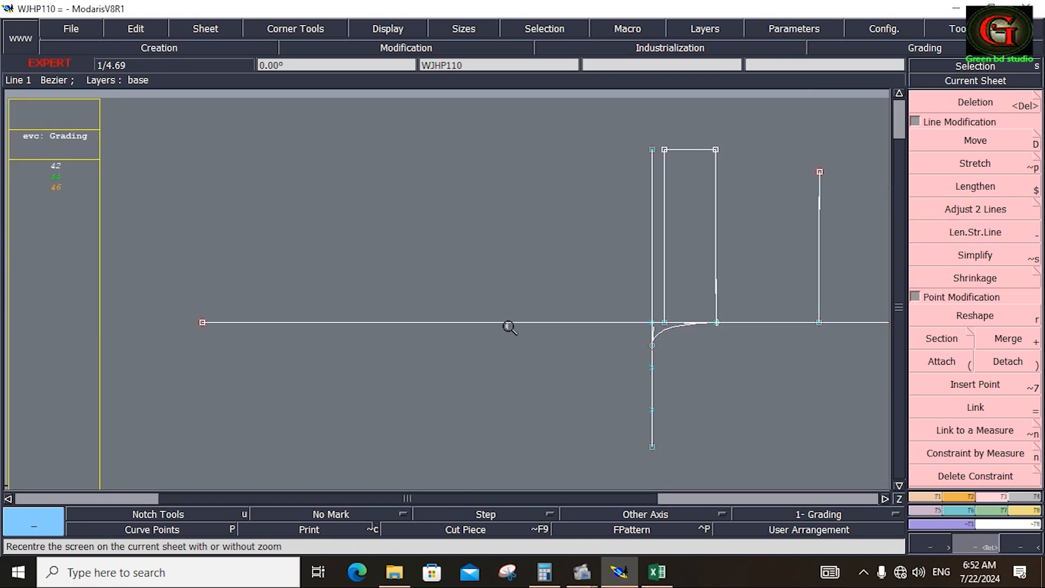
{"action": "left_click", "coordinate": [928, 499]}
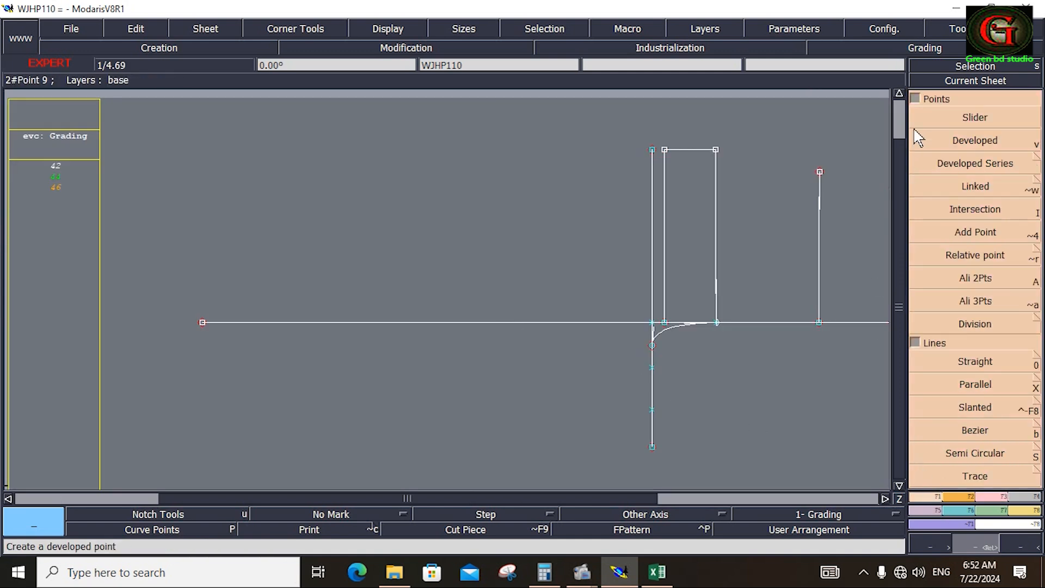
{"action": "left_click", "coordinate": [917, 100]}
{"action": "left_click", "coordinate": [979, 419]}
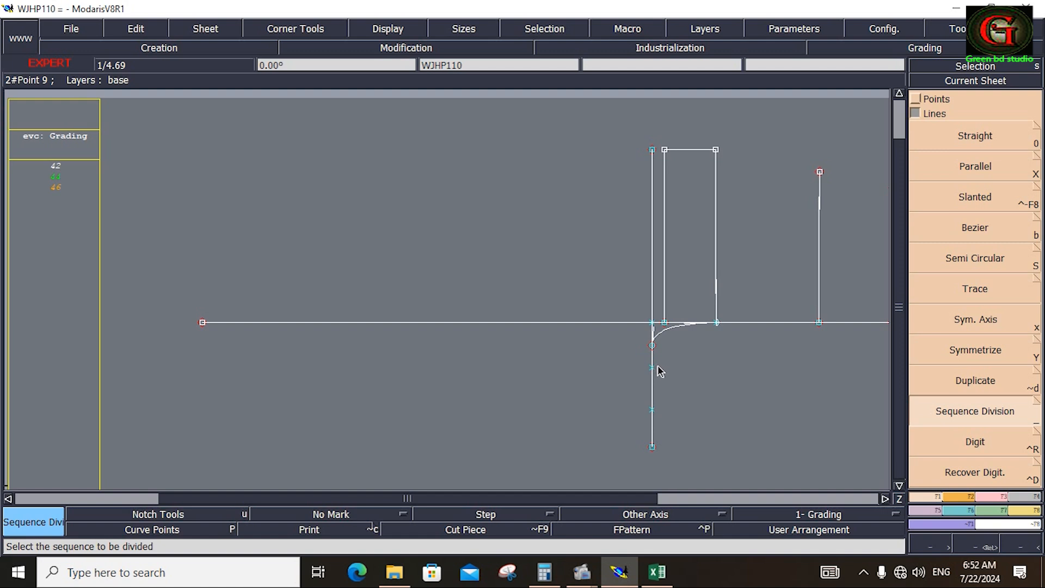
{"action": "left_click", "coordinate": [652, 345]}
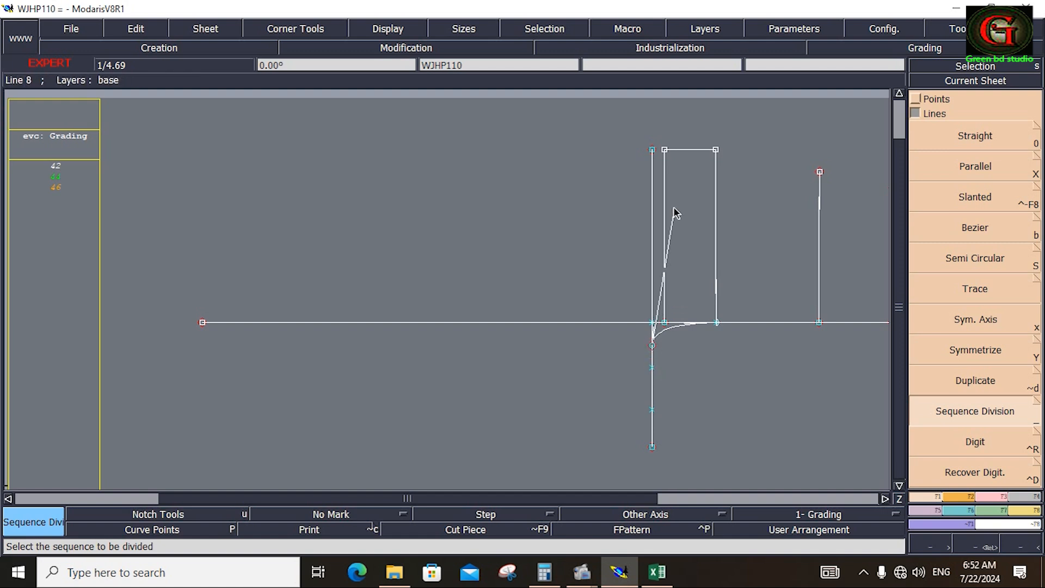
{"action": "left_click", "coordinate": [656, 153]}
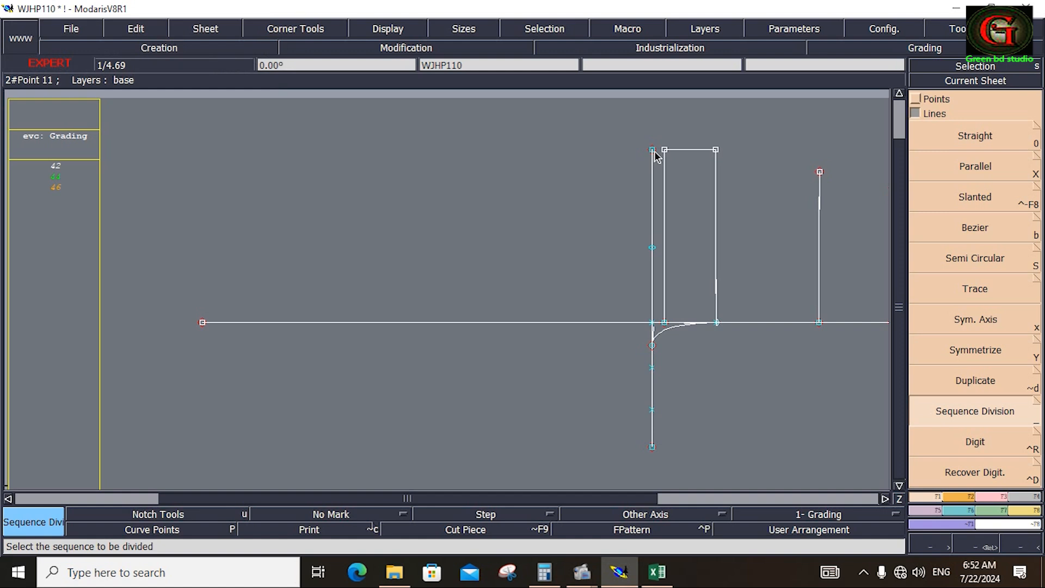
Draw a horizontal Bezier leg centre line from the thigh line's new midpoint to beyond the hem end of the baseline
{"action": "left_click", "coordinate": [984, 235]}
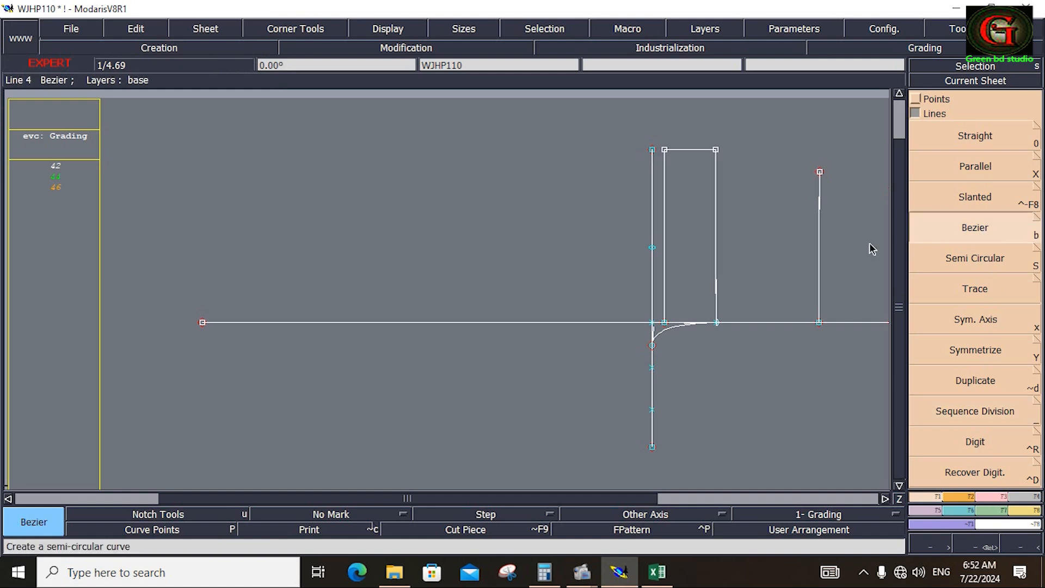
{"action": "left_click", "coordinate": [653, 247]}
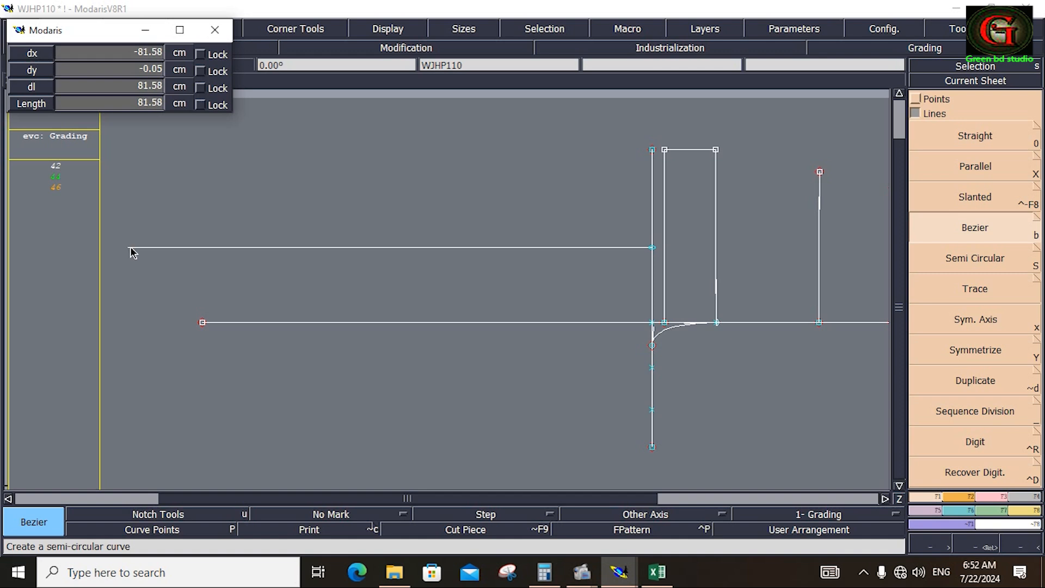
{"action": "left_click", "coordinate": [169, 251]}
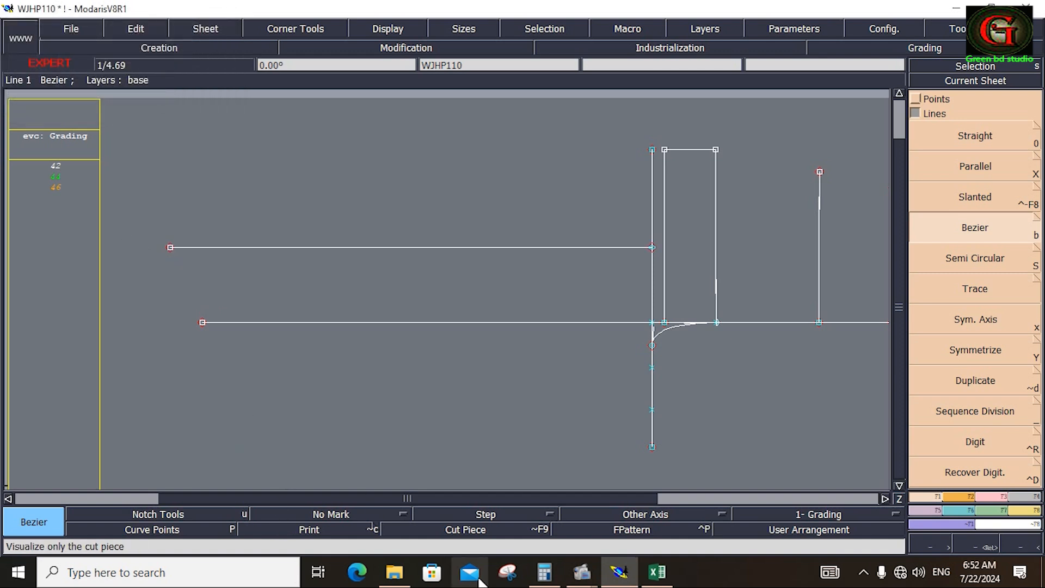
Consult the Excel measurement chart and place a Developed point at -6 cm from the baseline's hem end in Modaris
{"action": "left_click", "coordinate": [657, 571]}
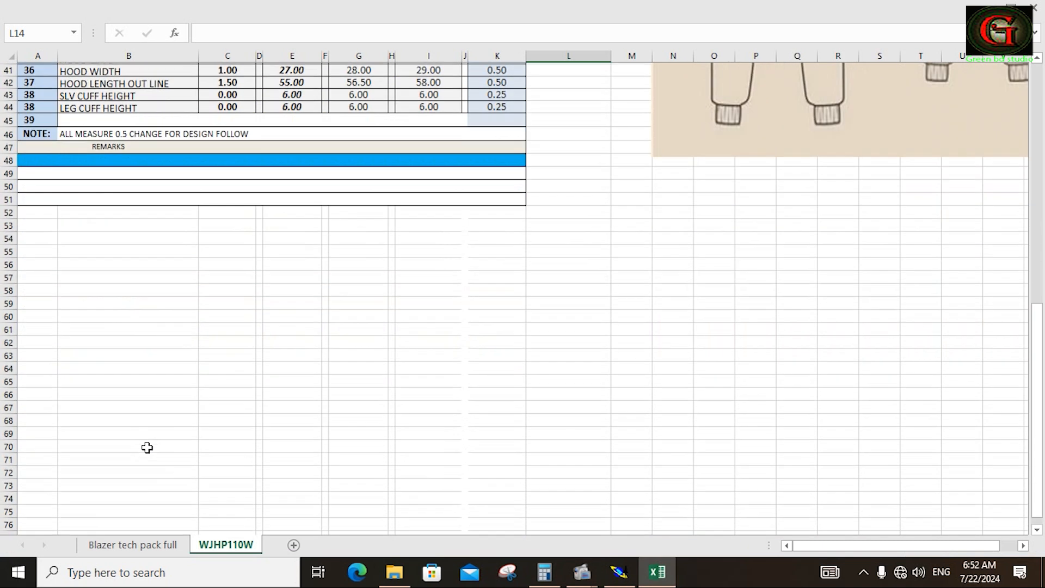
{"action": "scroll", "coordinate": [145, 445], "scroll_direction": "down", "scroll_amount": 12}
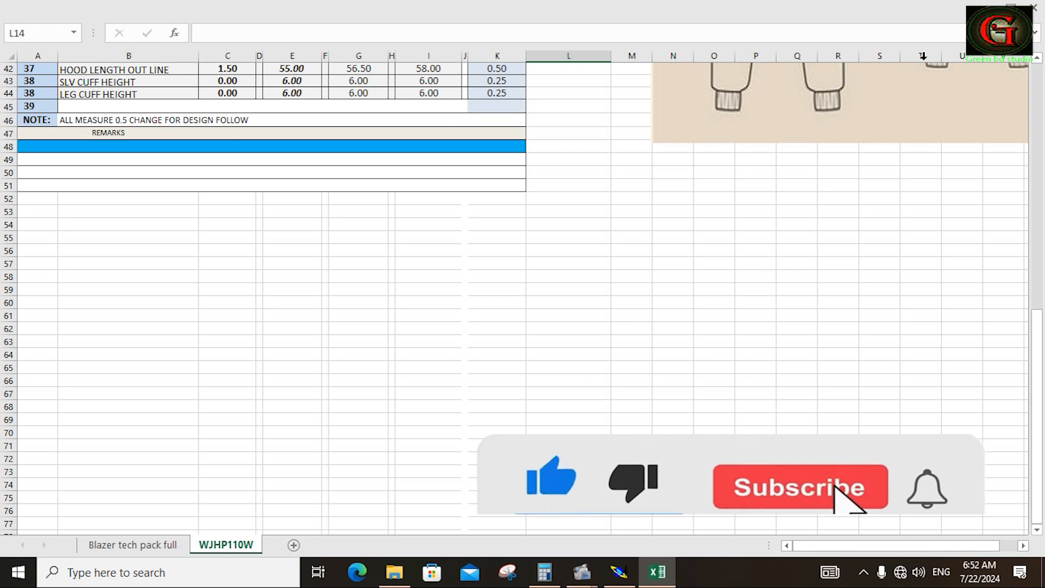
{"action": "scroll", "coordinate": [741, 292], "scroll_direction": "up", "scroll_amount": 12}
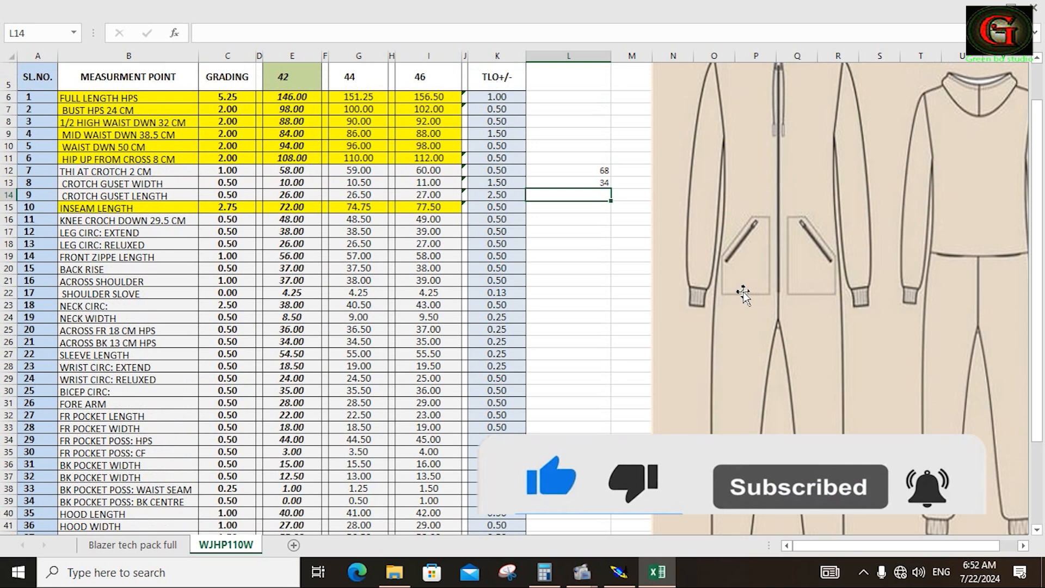
{"action": "left_click", "coordinate": [619, 572]}
{"action": "left_click", "coordinate": [928, 99]}
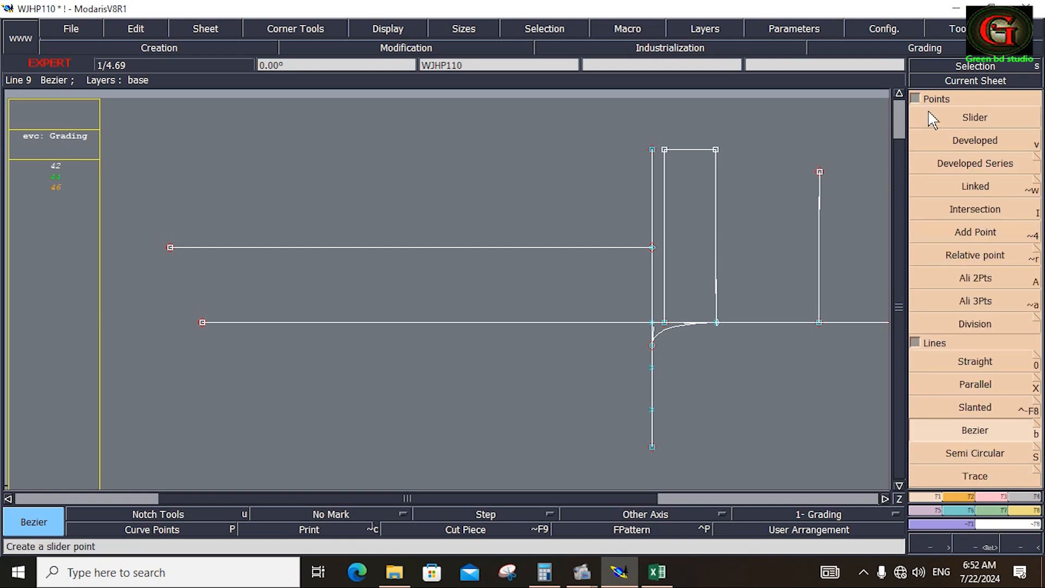
{"action": "left_click", "coordinate": [988, 148]}
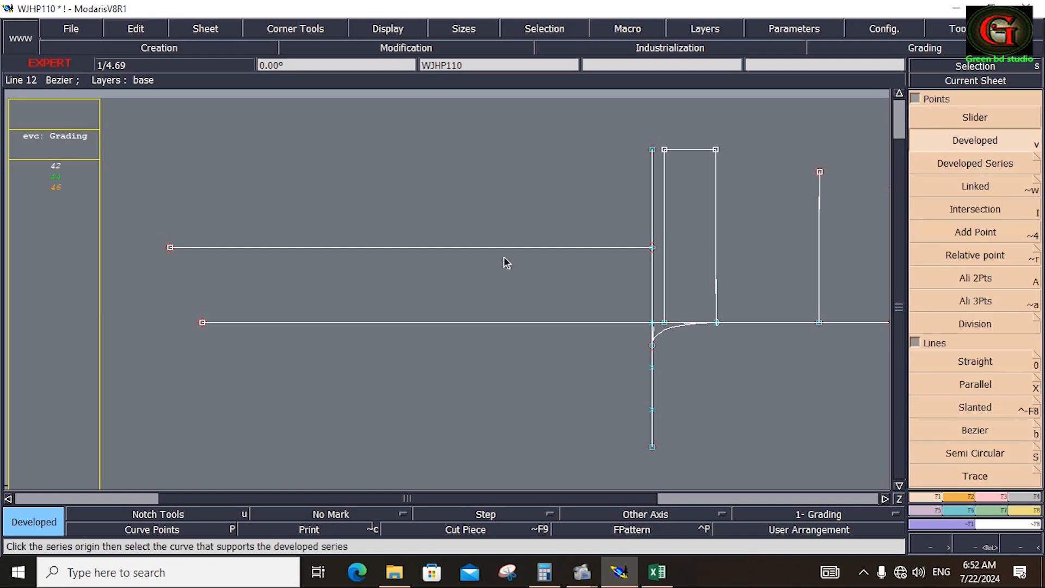
{"action": "left_click", "coordinate": [202, 323]}
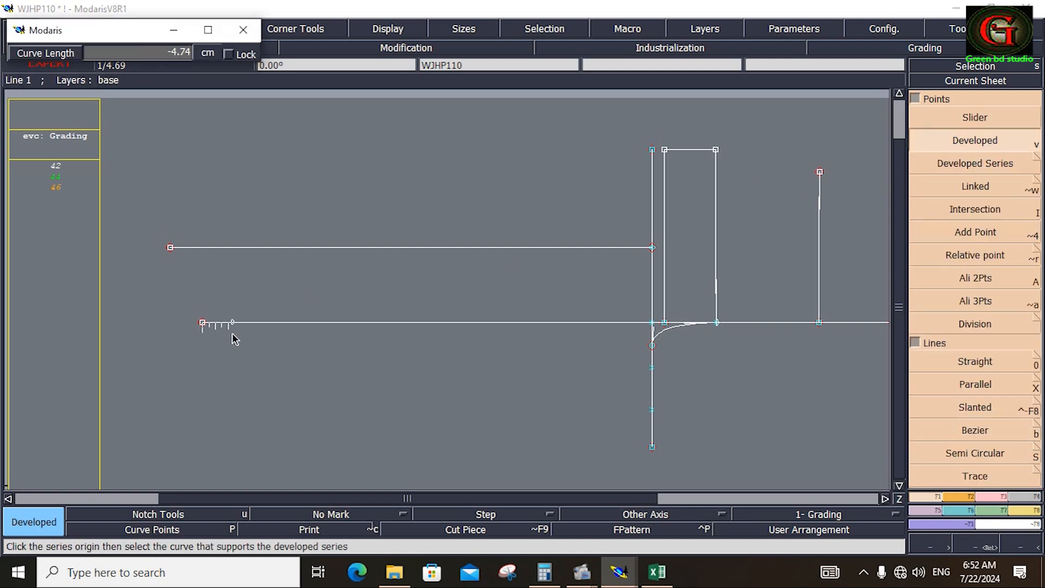
{"action": "type", "text": "-6"}
{"action": "key", "text": "Return"}
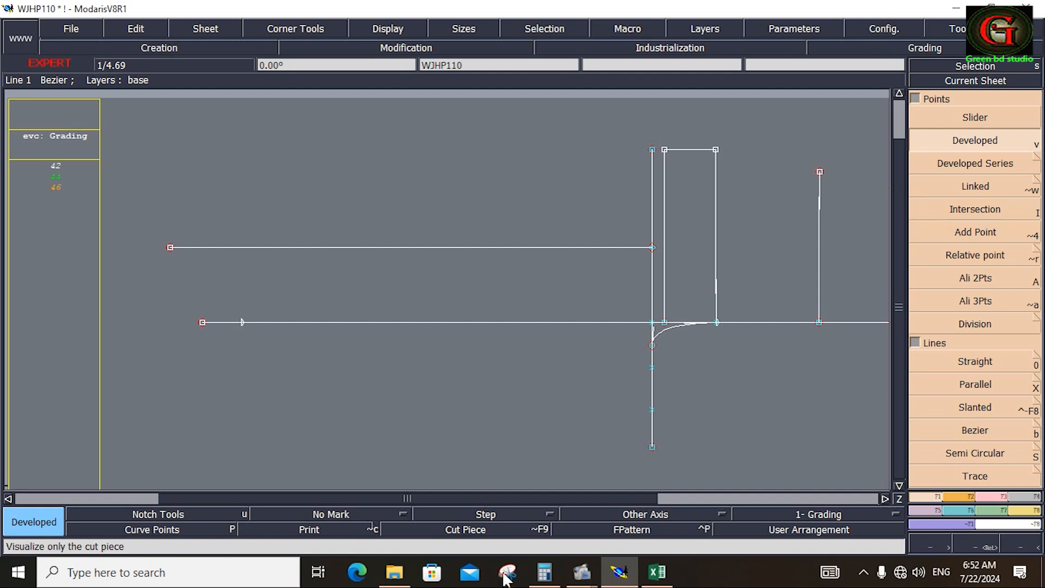
Check the size 42 extended leg circumference in Excel and draw a vertical Bezier line in Modaris from the 6 cm point past the leg centre line
{"action": "mouse_move", "coordinate": [557, 585]}
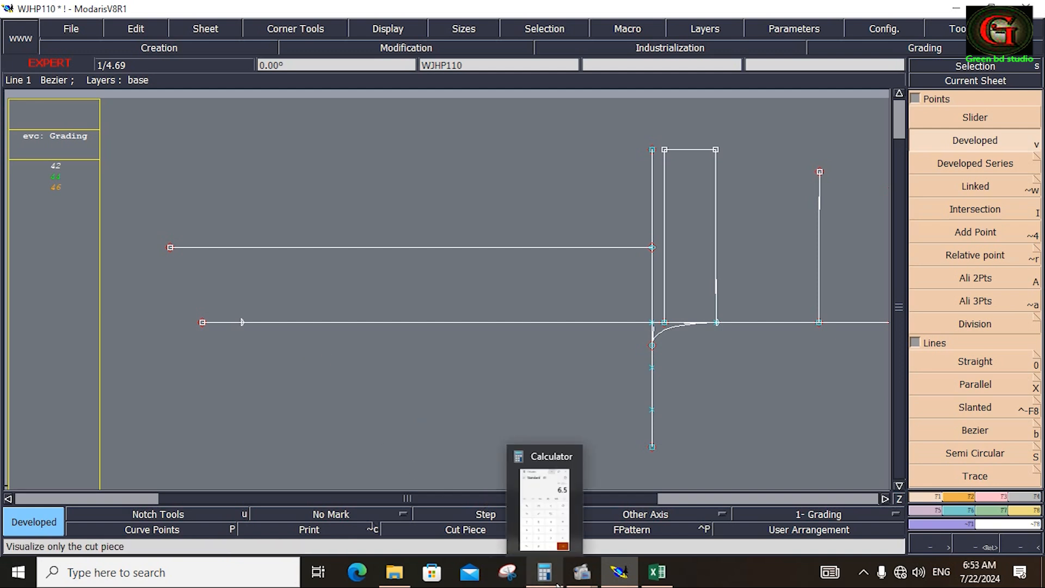
{"action": "left_click", "coordinate": [657, 572]}
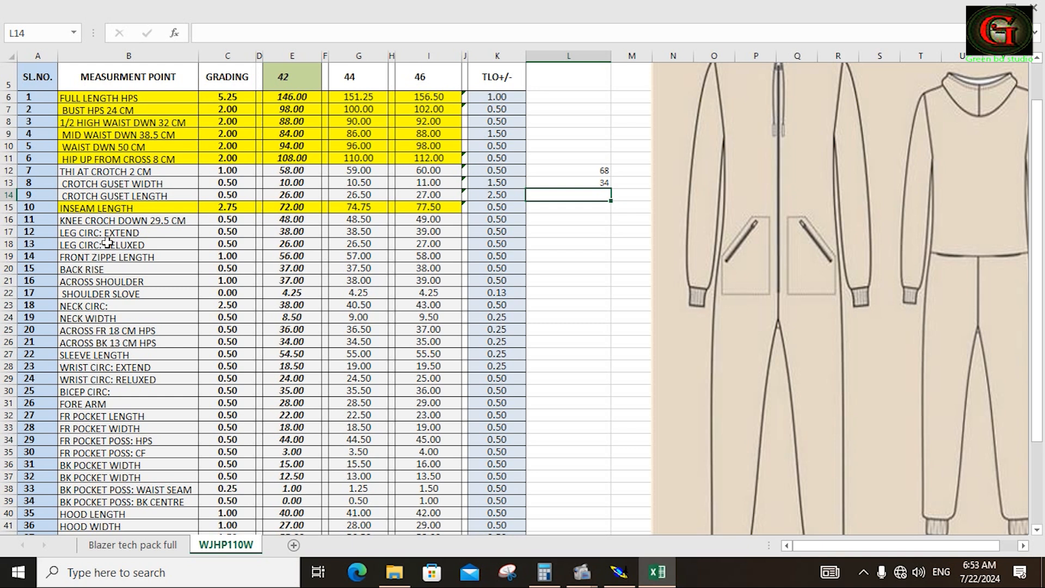
{"action": "left_click", "coordinate": [279, 234]}
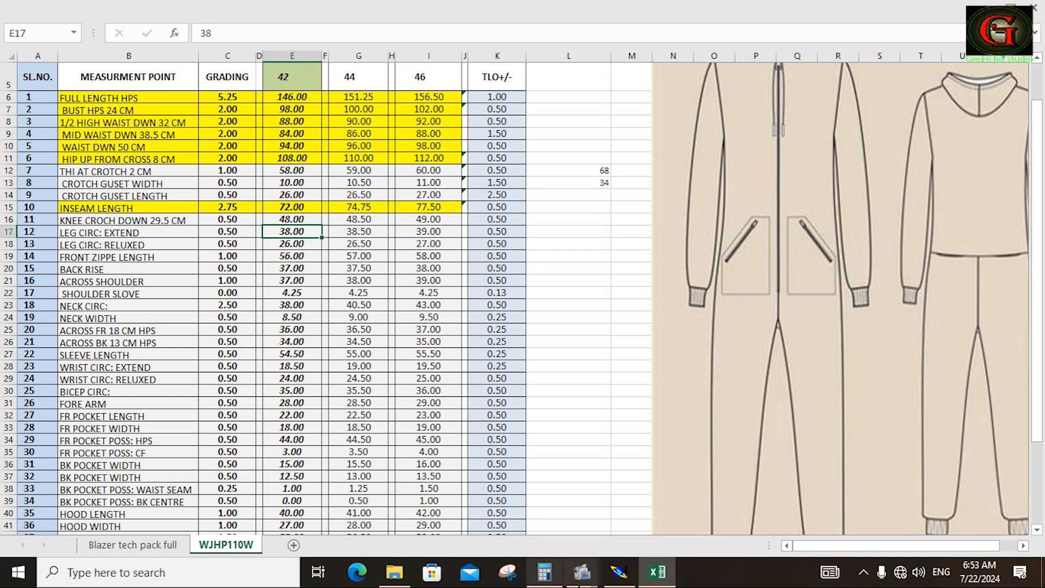
{"action": "left_click", "coordinate": [619, 571]}
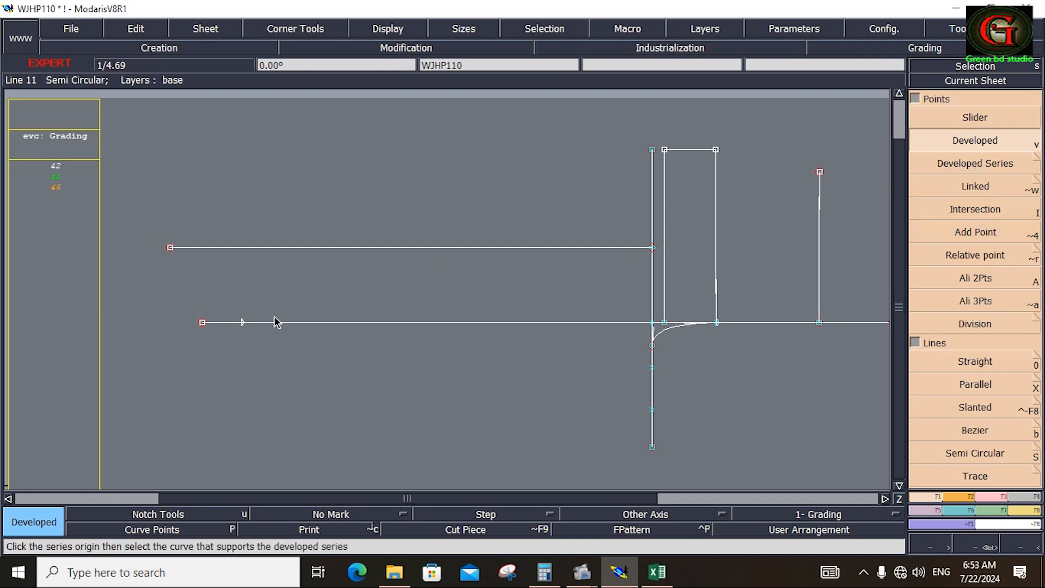
{"action": "left_click", "coordinate": [974, 430]}
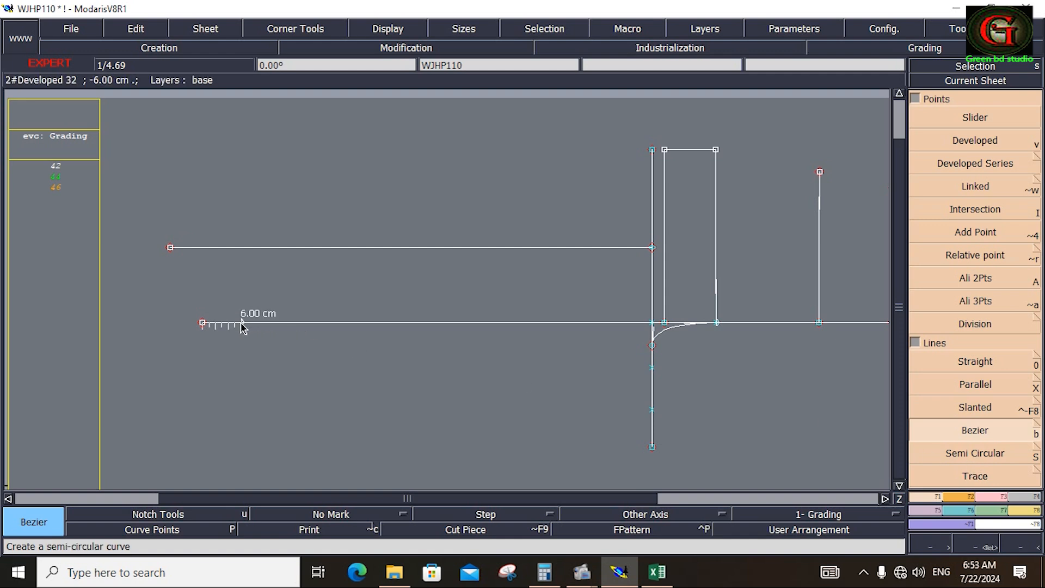
{"action": "left_click", "coordinate": [241, 322]}
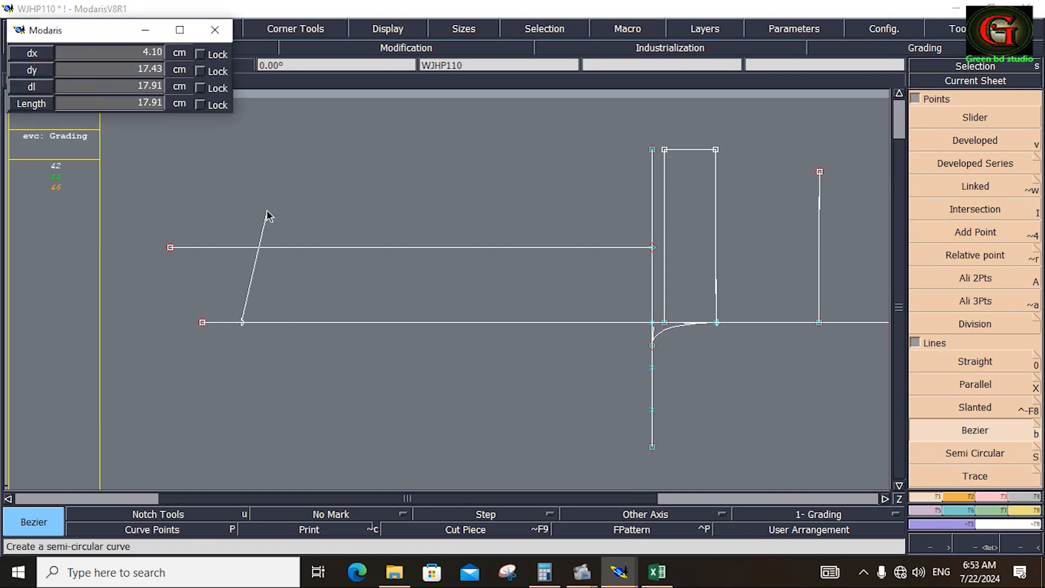
{"action": "left_click", "coordinate": [255, 120]}
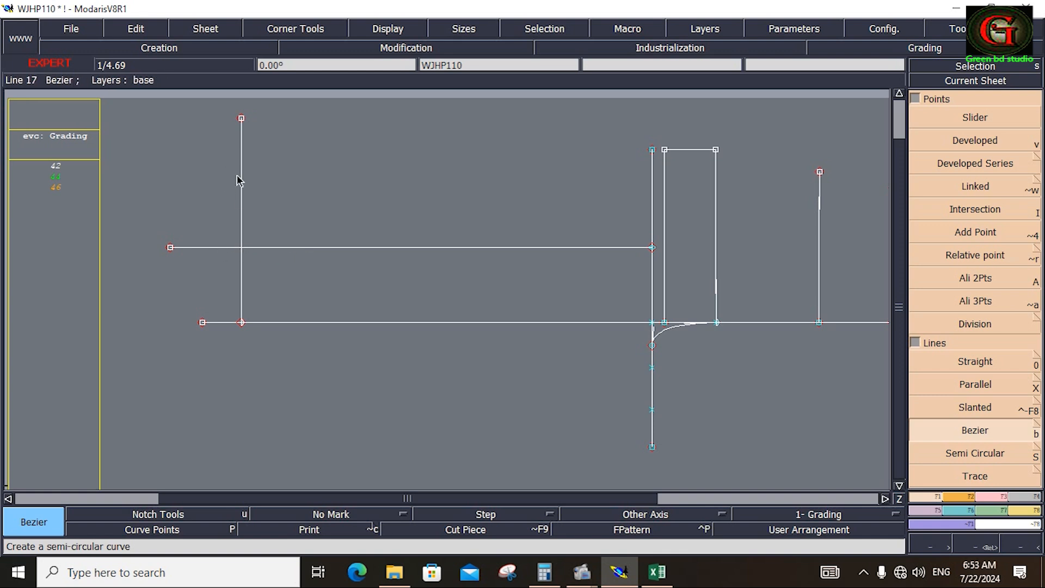
Place Developed points on the vertical hem line 9.5 cm above and 9.5 cm below the leg centre line
{"action": "left_click", "coordinate": [975, 142]}
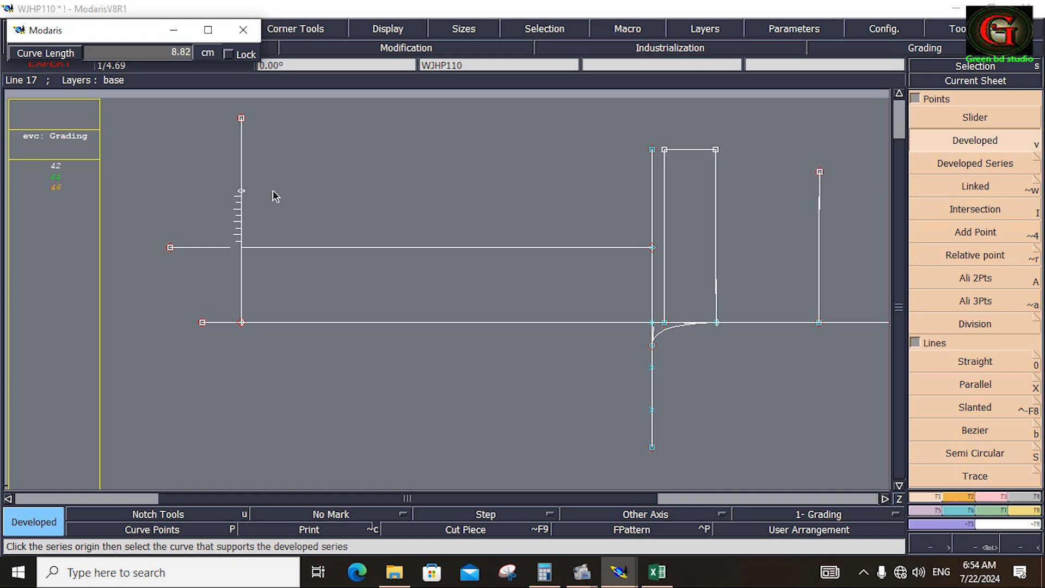
{"action": "key", "text": "Down"}
{"action": "type", "text": "9"}
{"action": "key", "text": "Return"}
{"action": "key", "text": "space"}
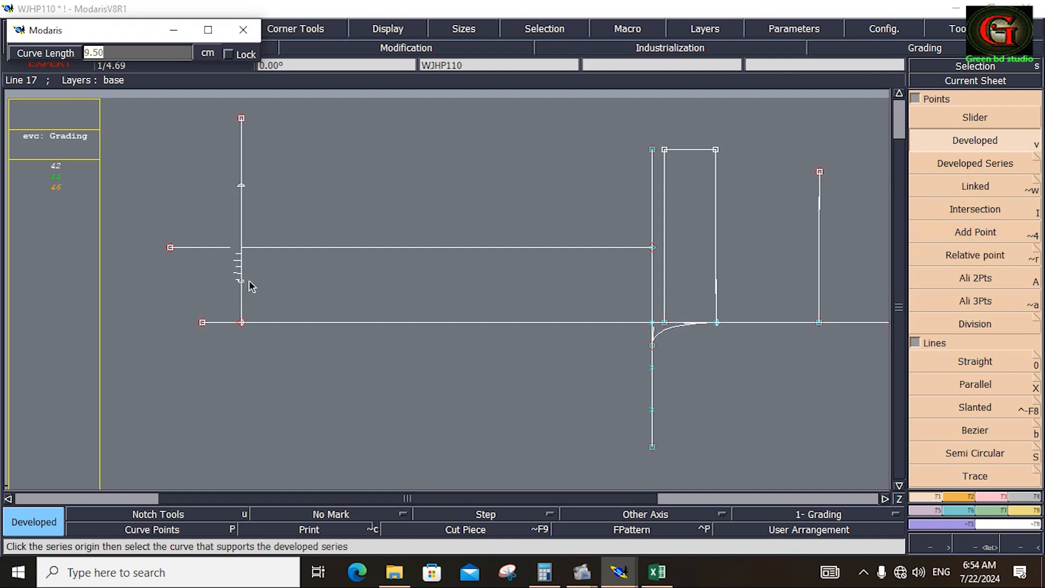
{"action": "type", "text": "-"}
Highlight the LEG CIRC: EXTEND row in yellow in the Excel measurement chart and return to Modaris
{"action": "left_click_drag", "start_coordinate": [98, 233], "coordinate": [435, 234]}
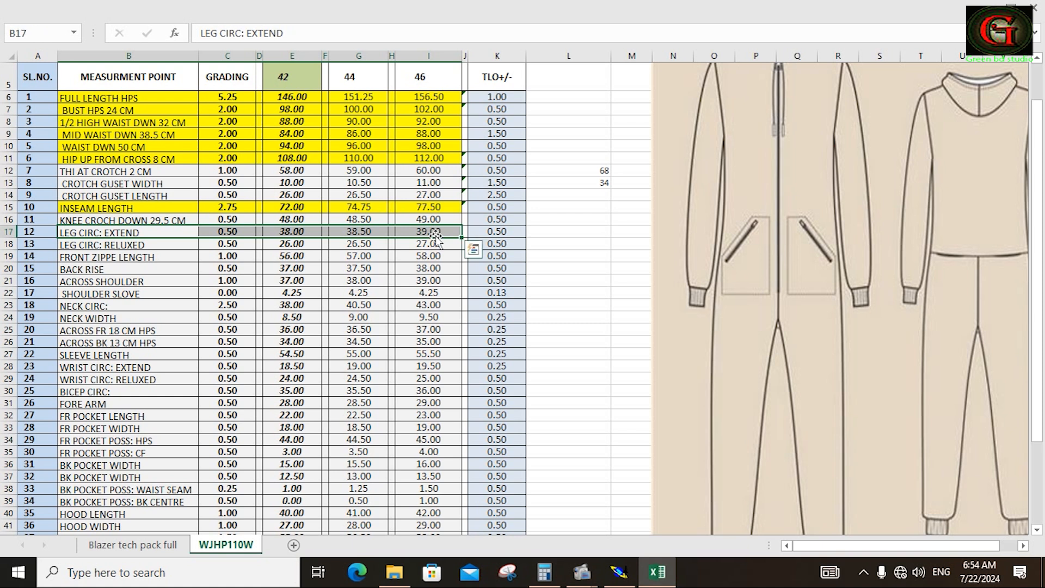
{"action": "left_click", "coordinate": [131, 15]}
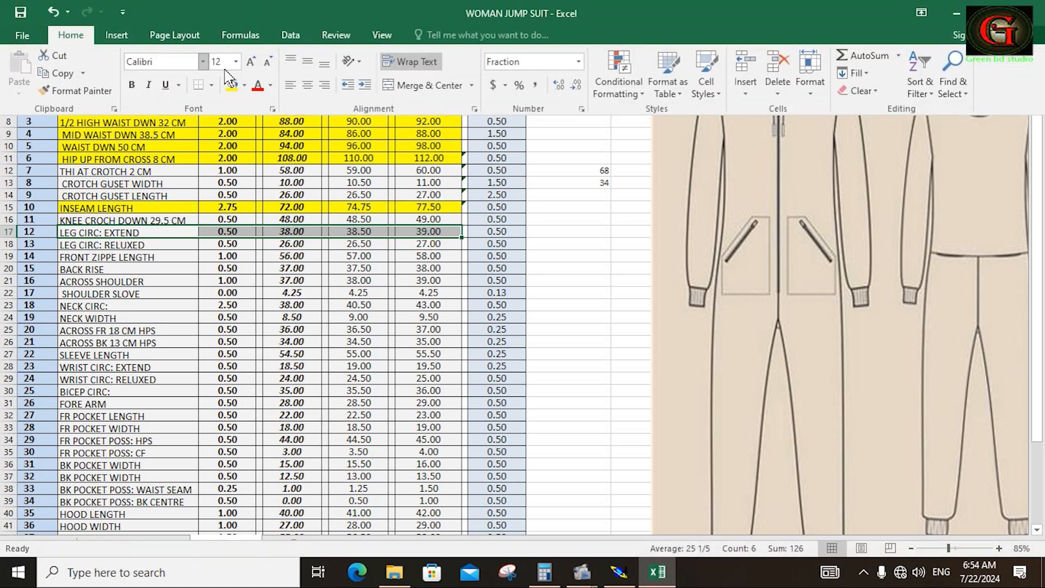
{"action": "left_click", "coordinate": [232, 85]}
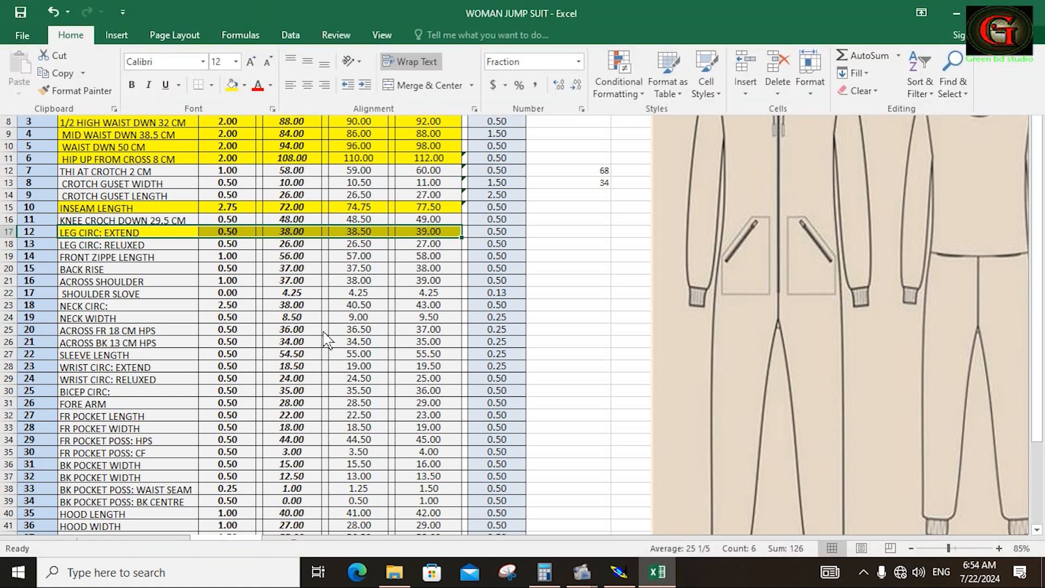
{"action": "key", "text": "alt+Tab"}
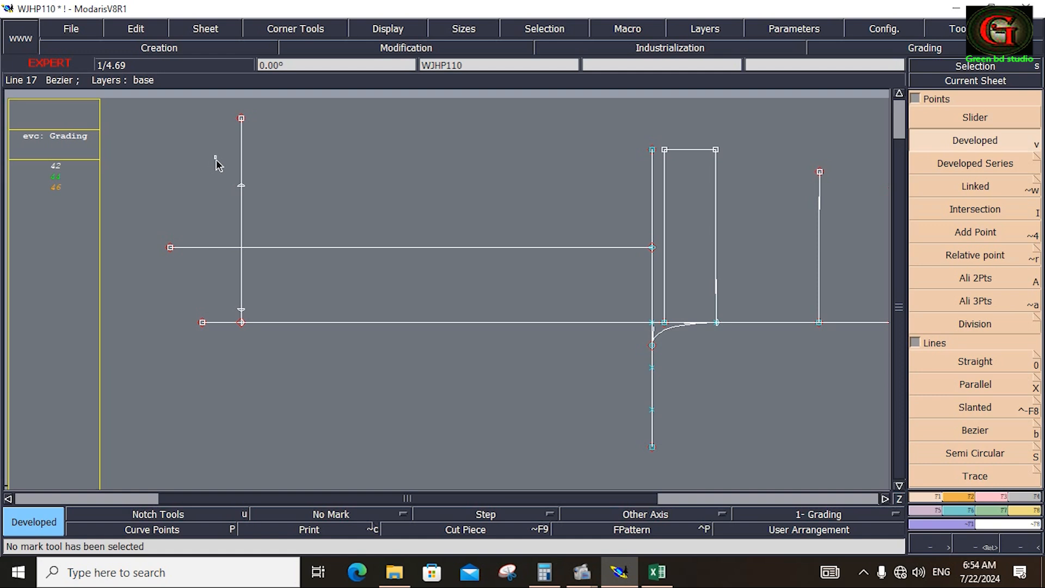
Select the points on the vertical hem line and compare the construction with the Excel measurement chart
{"action": "left_click_drag", "start_coordinate": [215, 157], "coordinate": [271, 345]}
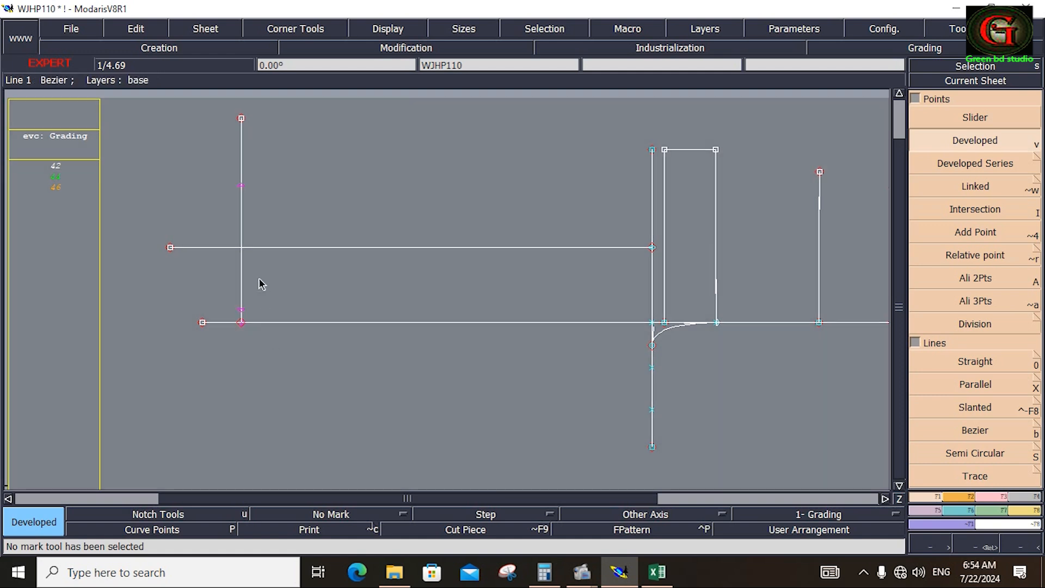
{"action": "left_click", "coordinate": [621, 573]}
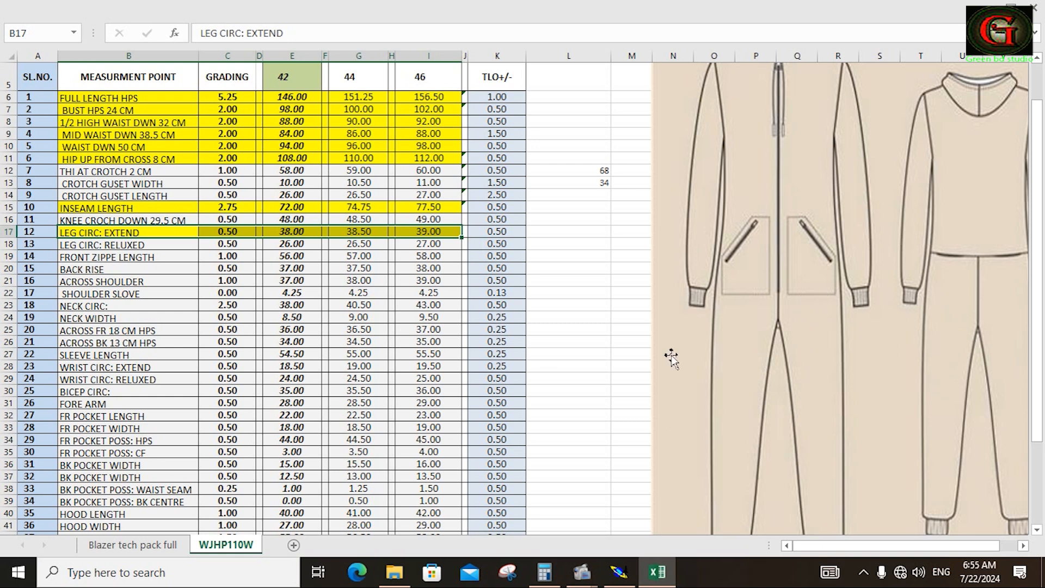
{"action": "key", "text": "alt+Tab"}
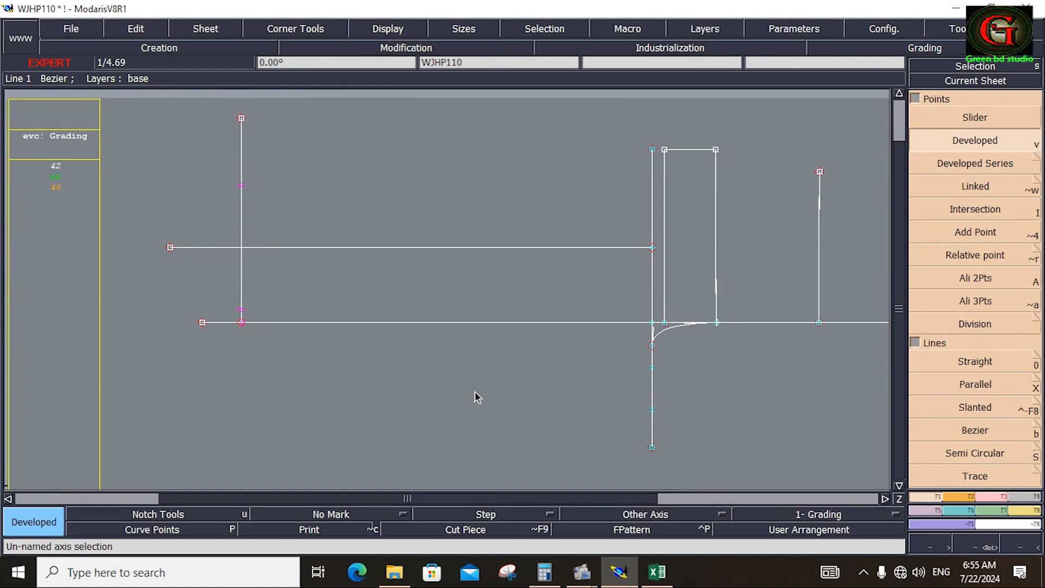
{"action": "left_click", "coordinate": [657, 571]}
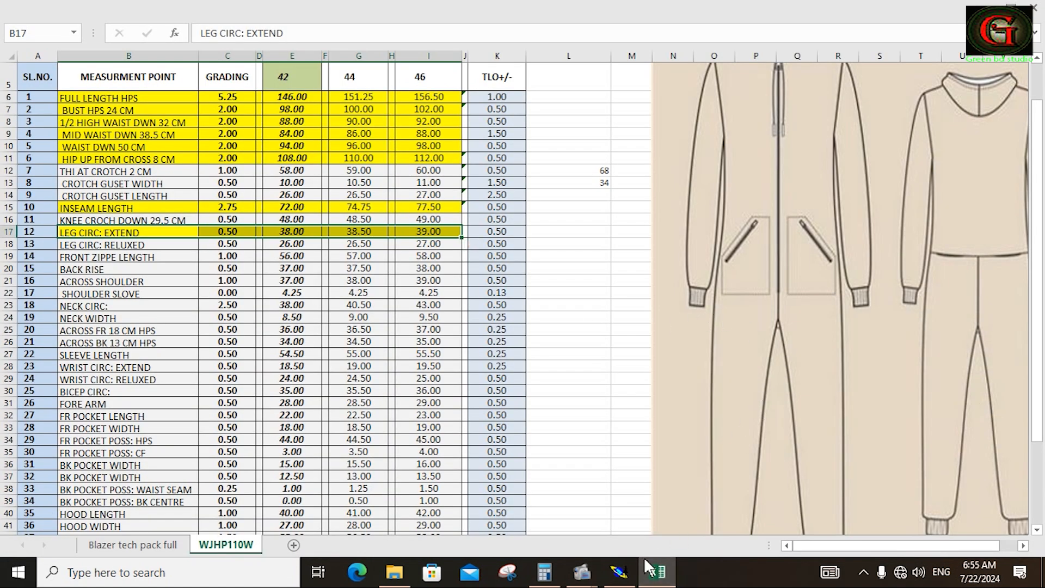
Check the knee position below the crotch in the Excel measurement chart and return to the Modaris pattern
{"action": "left_click", "coordinate": [629, 576]}
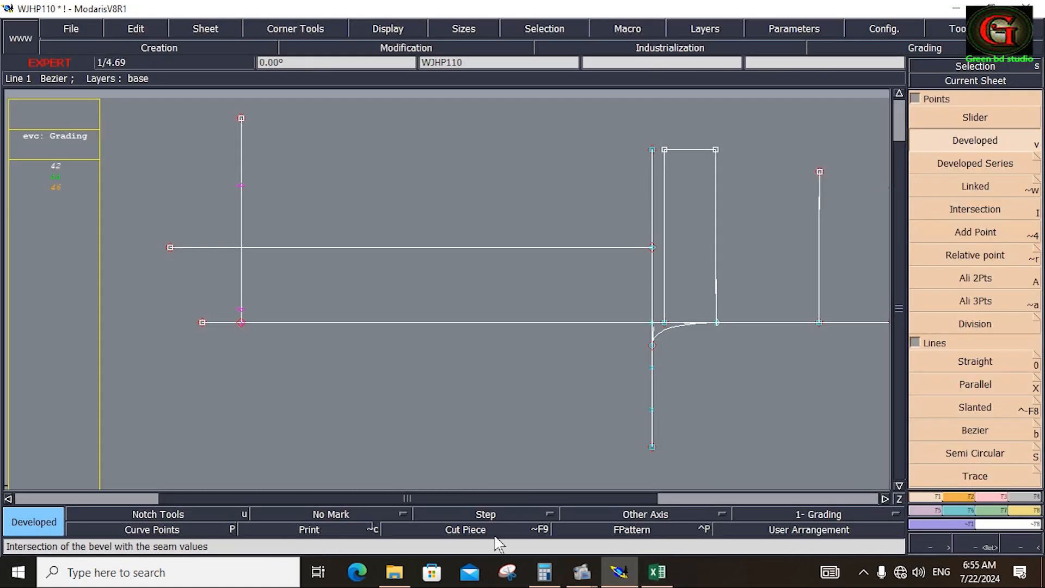
{"action": "left_click", "coordinate": [668, 579]}
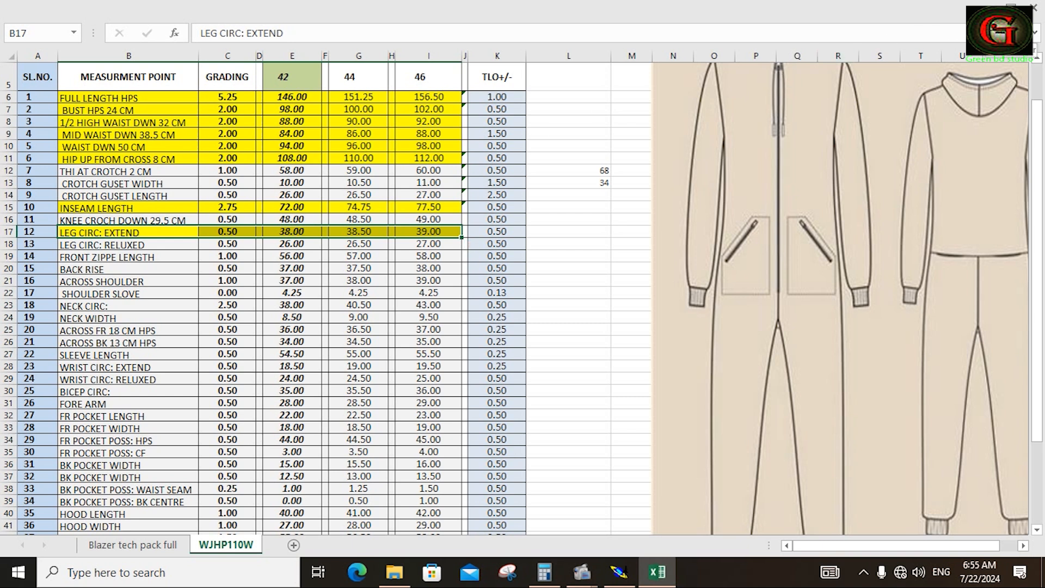
{"action": "key", "text": "alt+Tab"}
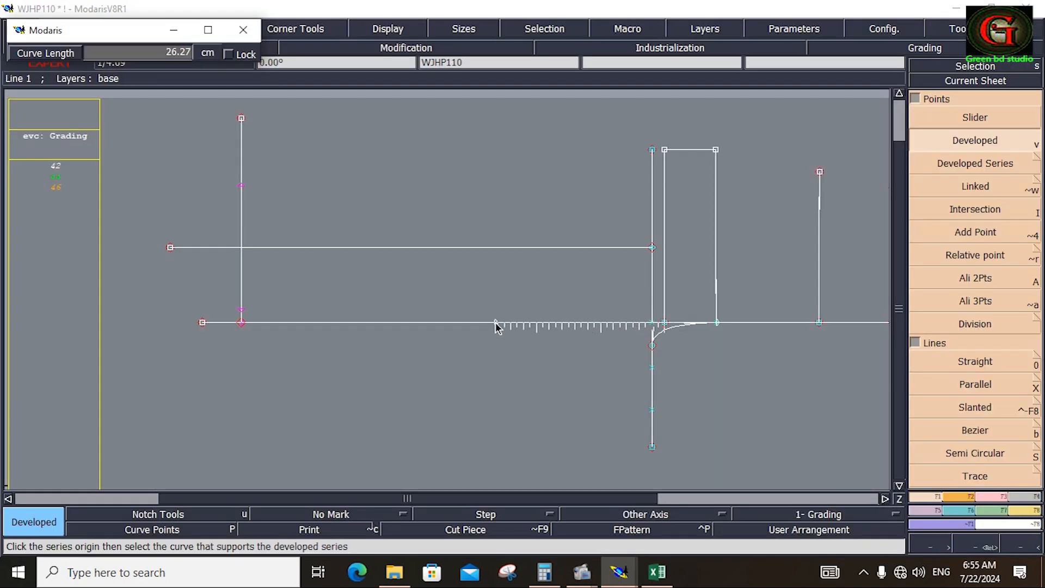
{"action": "type", "text": "-9.50"}
{"action": "type", "text": "23"}
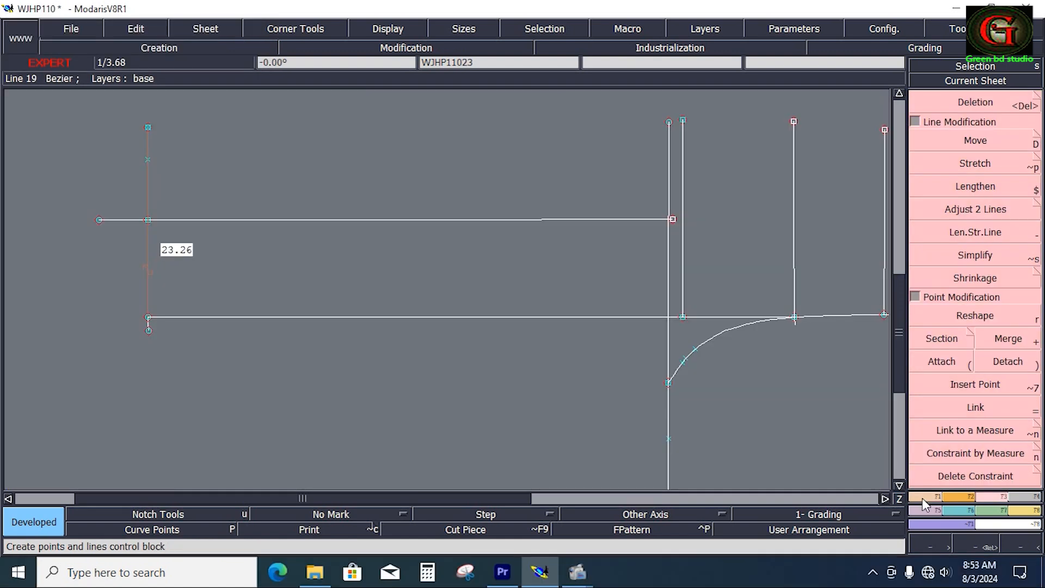
Mark the intersection of the crotch line and horizontal base line, and place a Developed knee point 29.5 cm from it towards the hem
{"action": "left_click", "coordinate": [921, 496]}
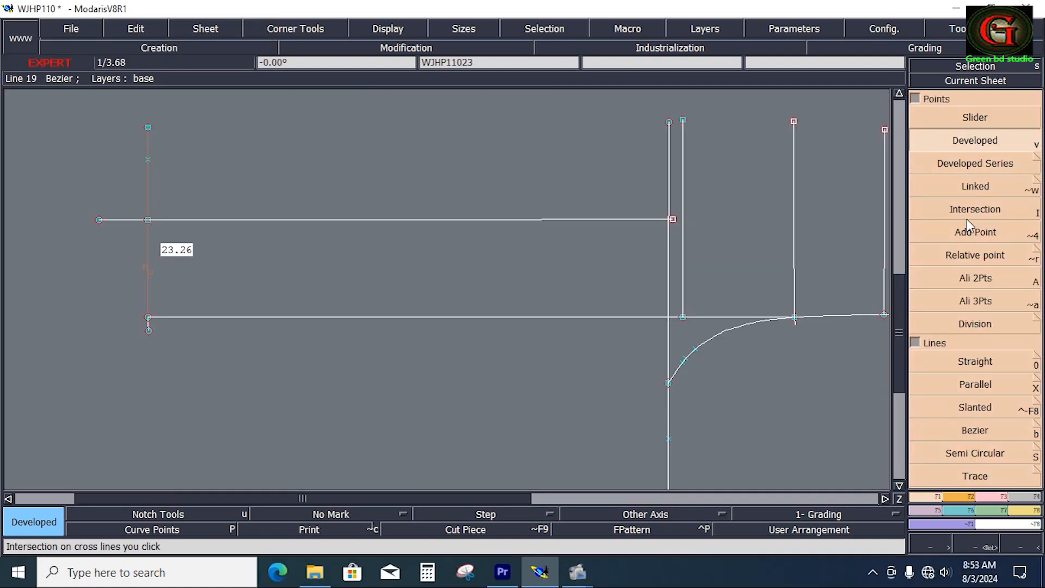
{"action": "key", "text": "shift+i"}
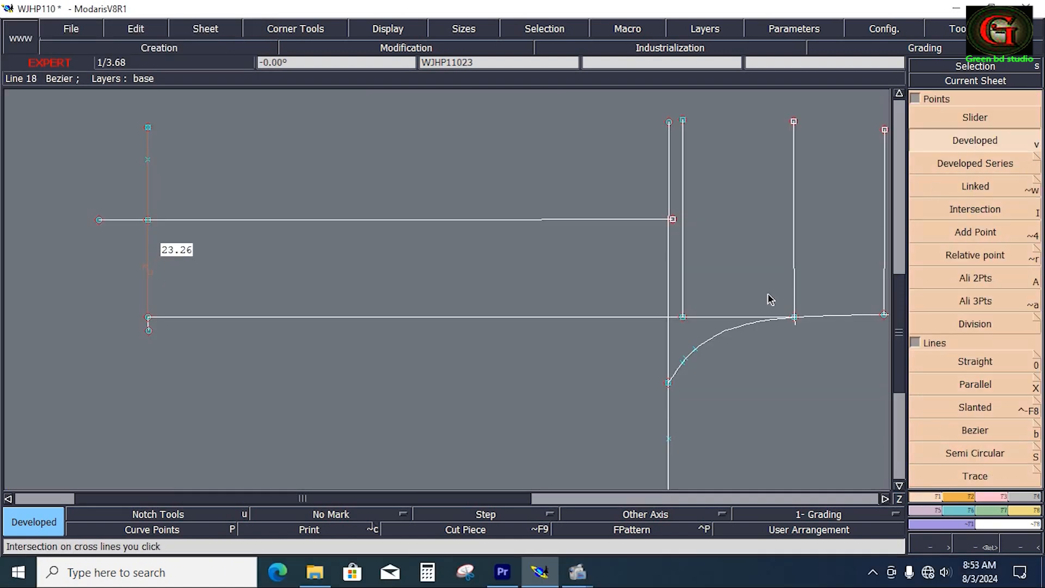
{"action": "left_click", "coordinate": [669, 323]}
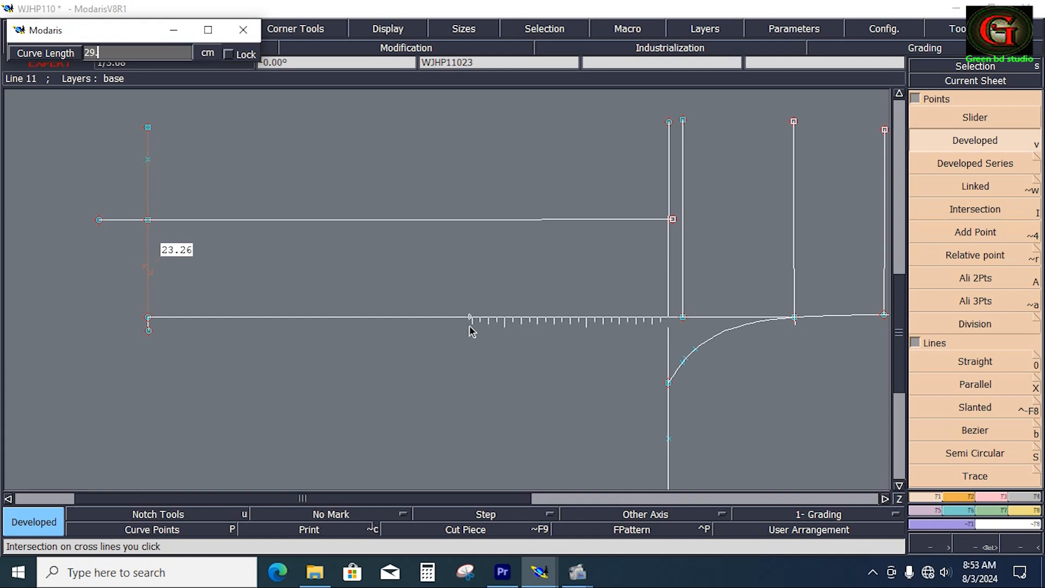
{"action": "left_click", "coordinate": [469, 397]}
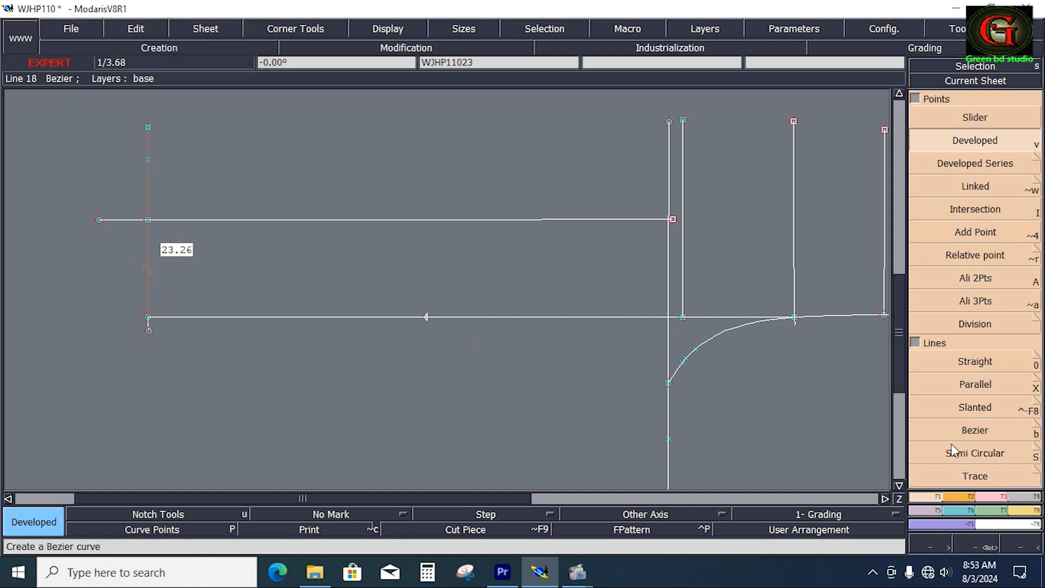
Draw a vertical Bezier knee line from the midpoint marker of the lower horizontal line up past the long horizontal crease line
{"action": "left_click", "coordinate": [973, 429]}
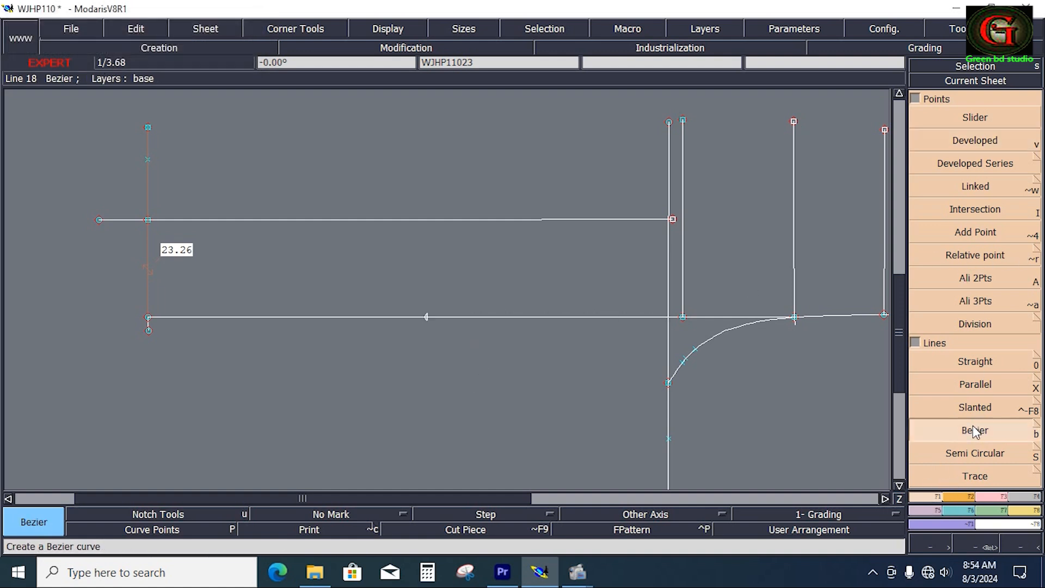
{"action": "left_click", "coordinate": [426, 318]}
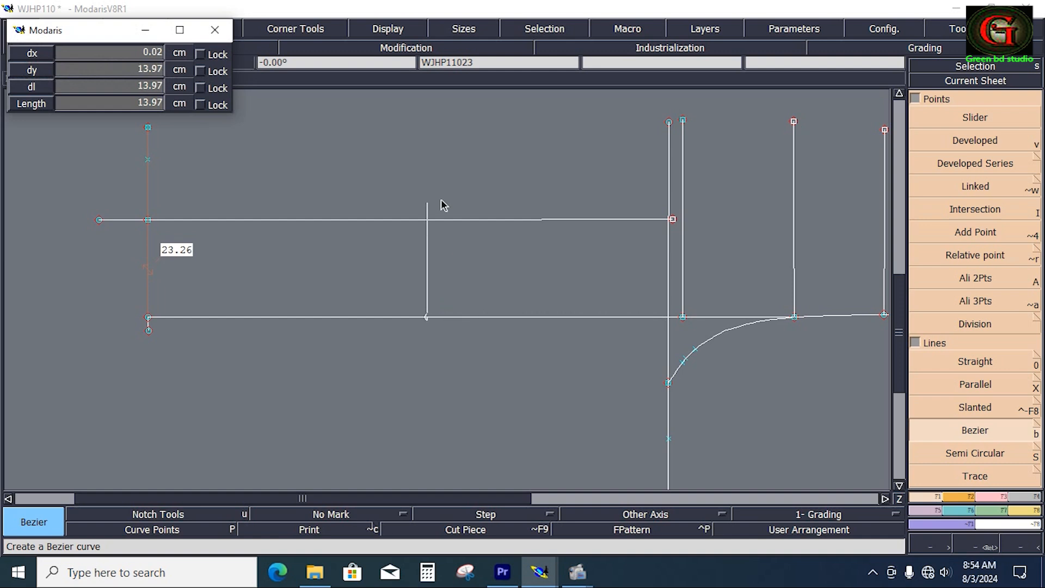
{"action": "left_click", "coordinate": [427, 106]}
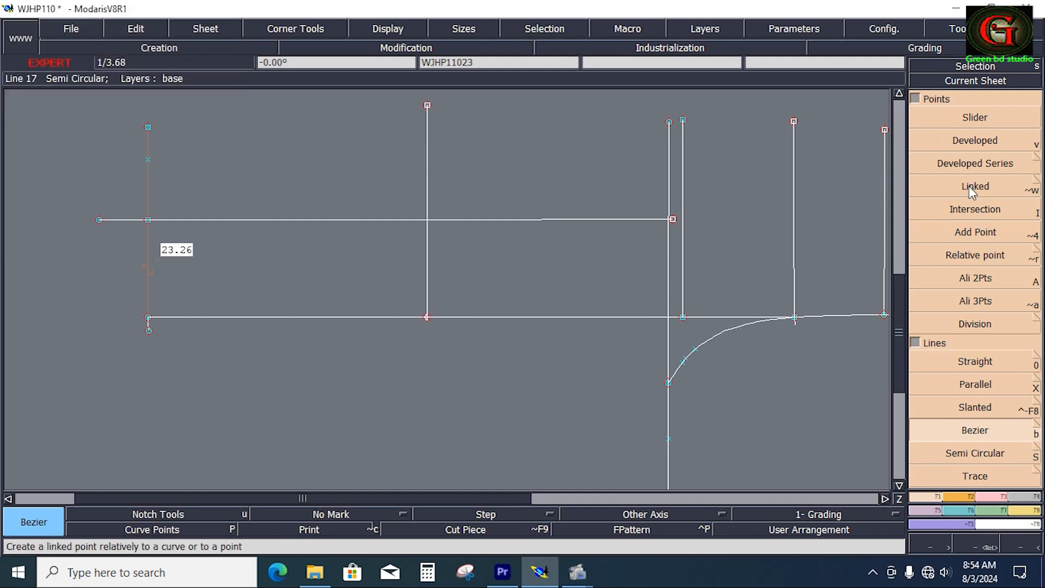
{"action": "left_click", "coordinate": [970, 145]}
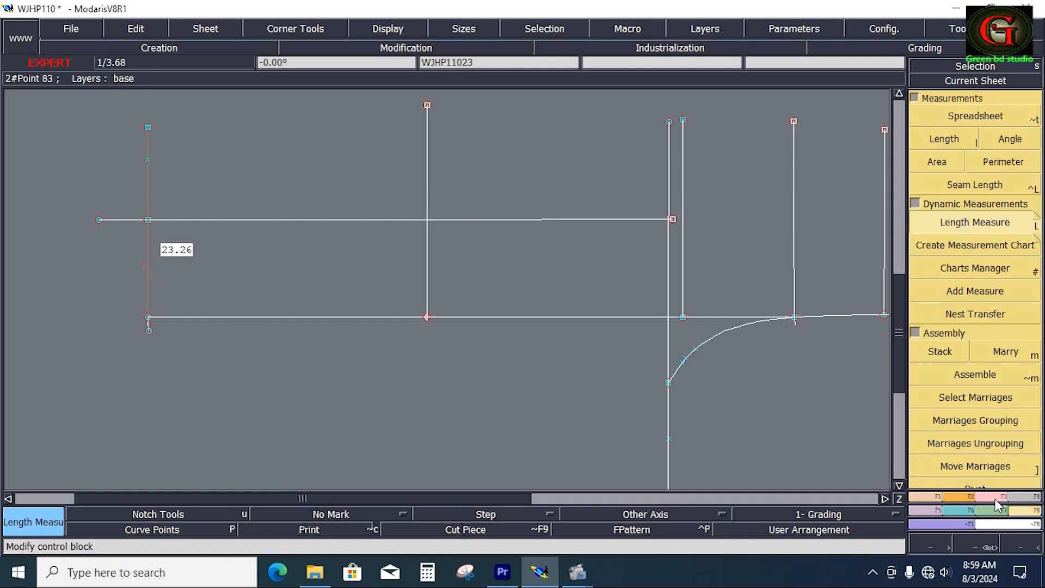
Trim the lower horizontal line back to the vertical crotch line with Adjust 2 Lines, removing its portion toward the hem
{"action": "left_click", "coordinate": [995, 497]}
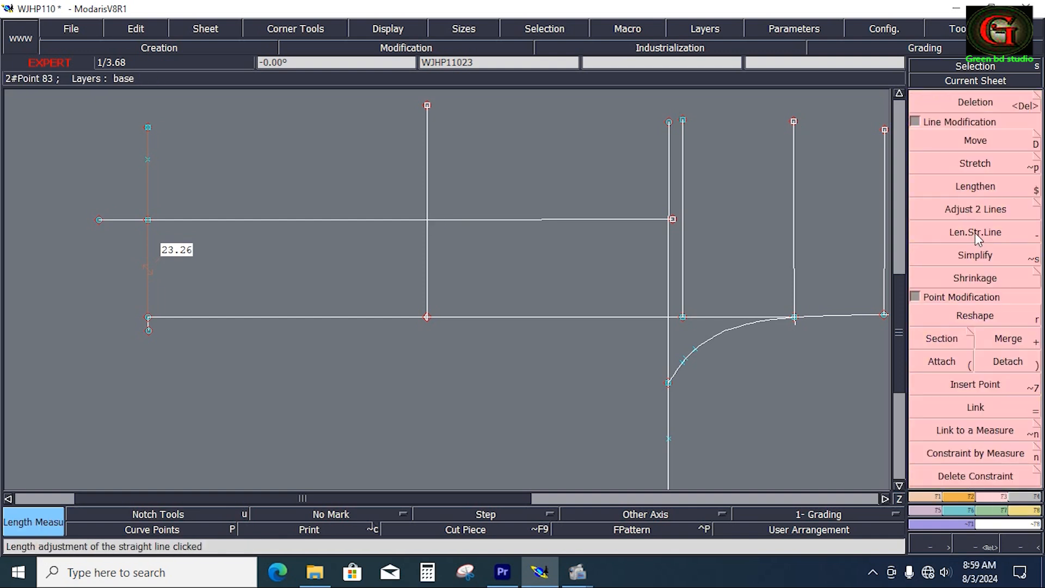
{"action": "left_click", "coordinate": [967, 209]}
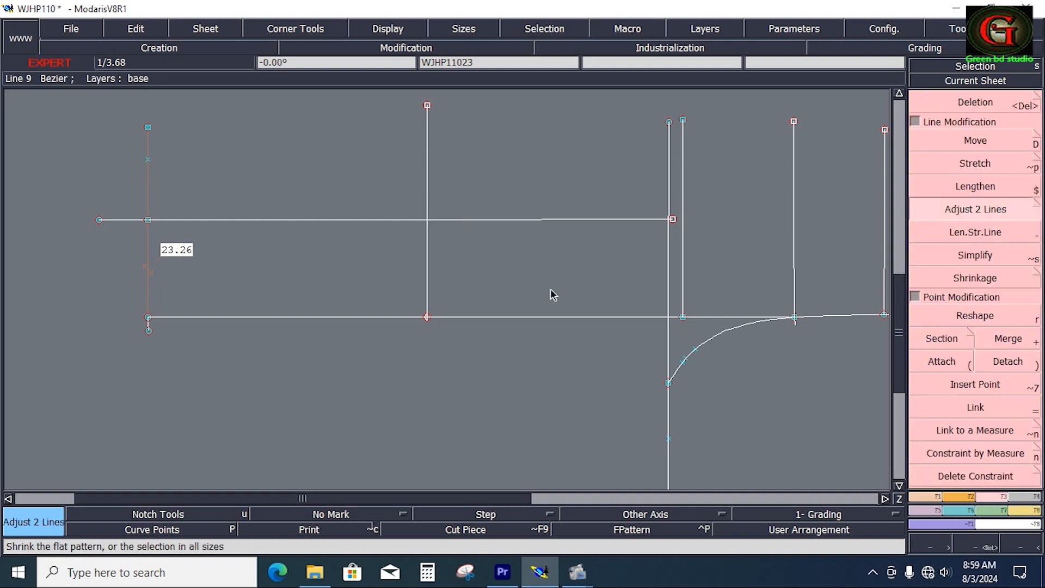
{"action": "left_click", "coordinate": [668, 332]}
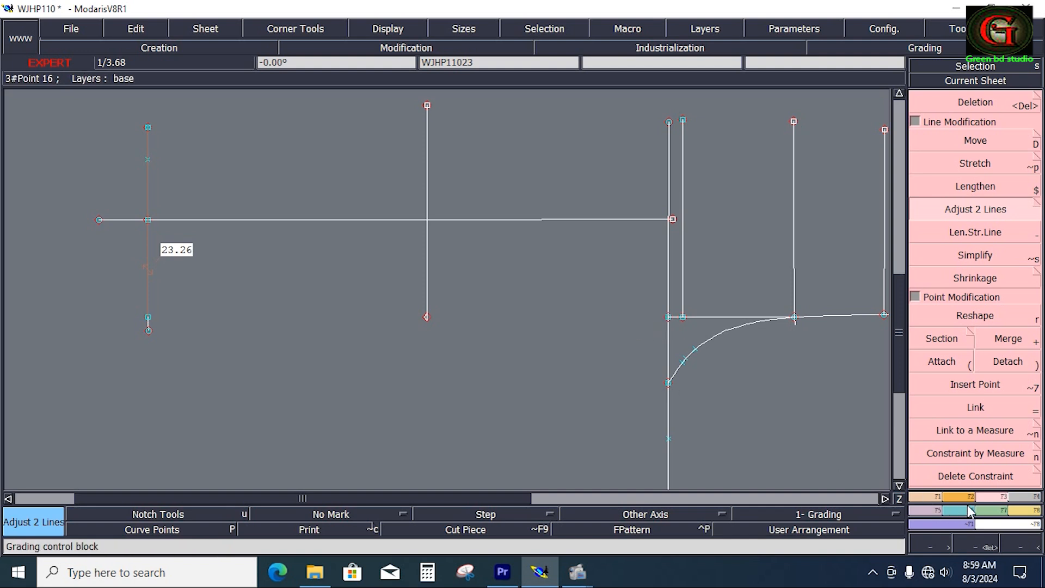
Lengthen the vertical knee line straight downward past the midpoint marker with Len.Str.Line
{"action": "left_click", "coordinate": [961, 319]}
{"action": "left_click", "coordinate": [969, 231]}
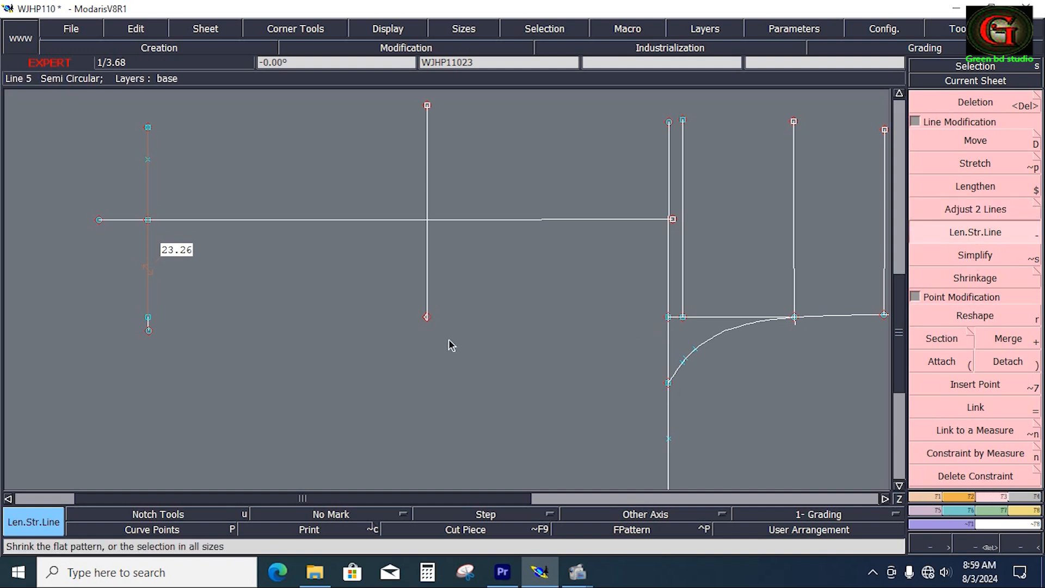
{"action": "left_click", "coordinate": [428, 308]}
{"action": "left_click", "coordinate": [426, 366]}
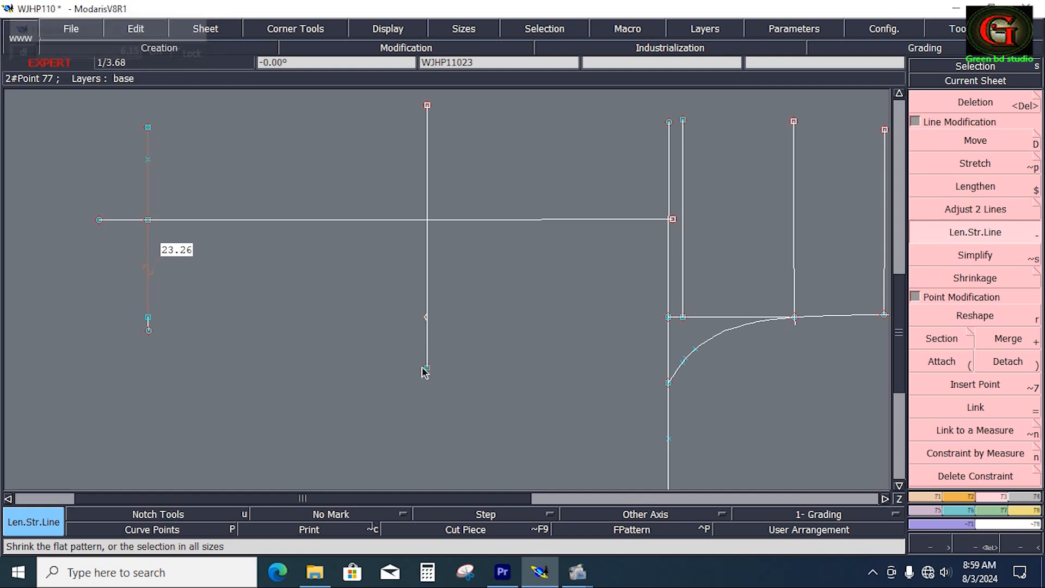
Create a parallel of the horizontal crease line at -0.75 cm and delete the original crease line
{"action": "key", "text": "shift+x"}
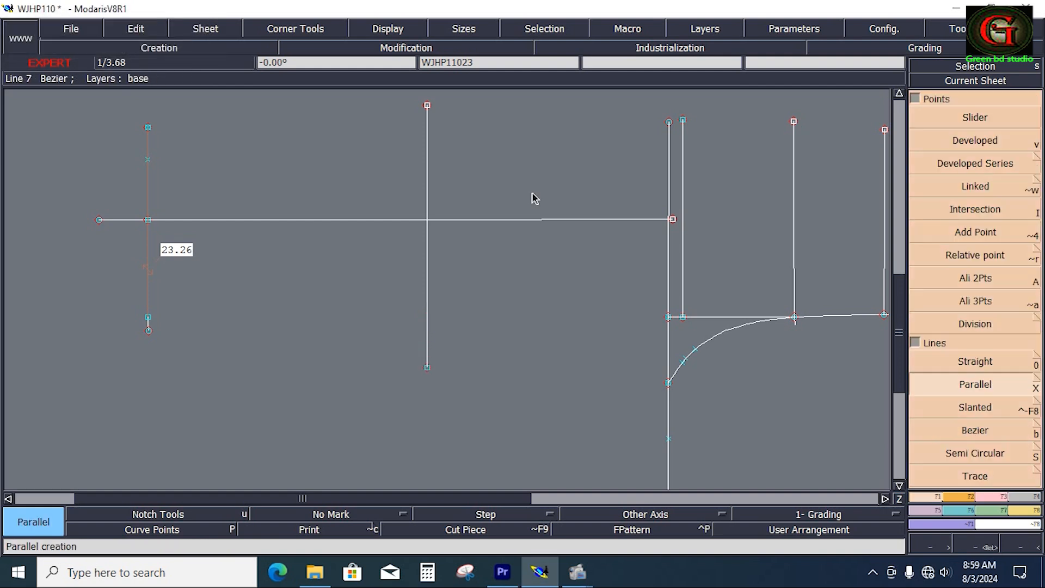
{"action": "left_click", "coordinate": [483, 221]}
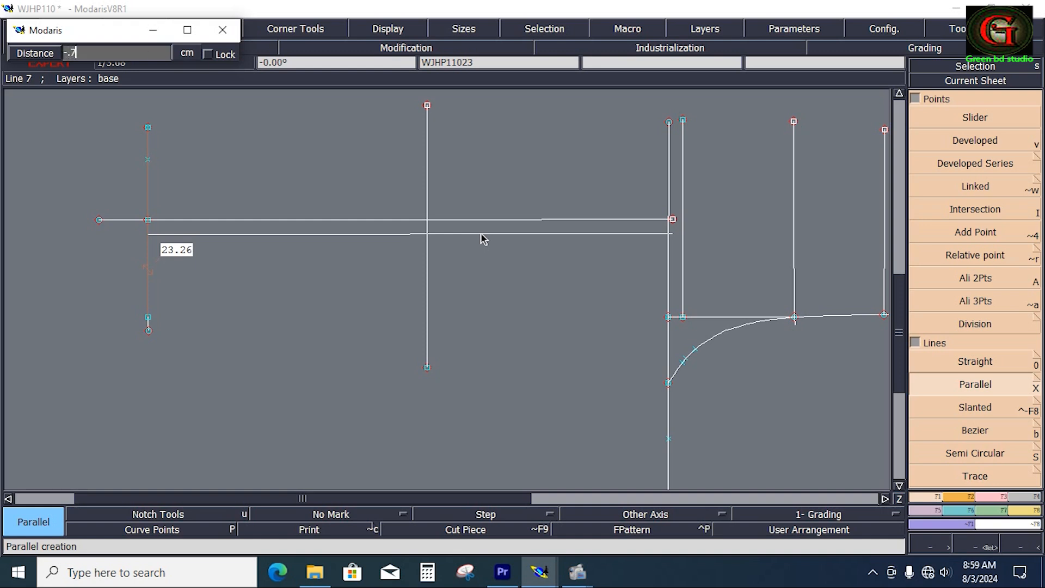
{"action": "type", "text": "-.75"}
{"action": "key", "text": "Return"}
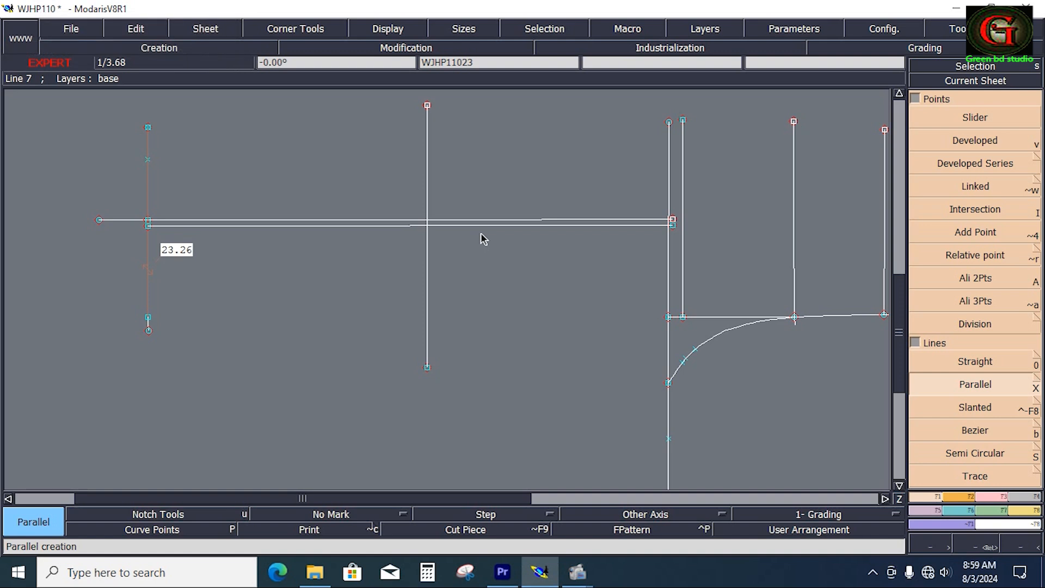
{"action": "key", "text": "Delete"}
{"action": "left_click", "coordinate": [479, 221]}
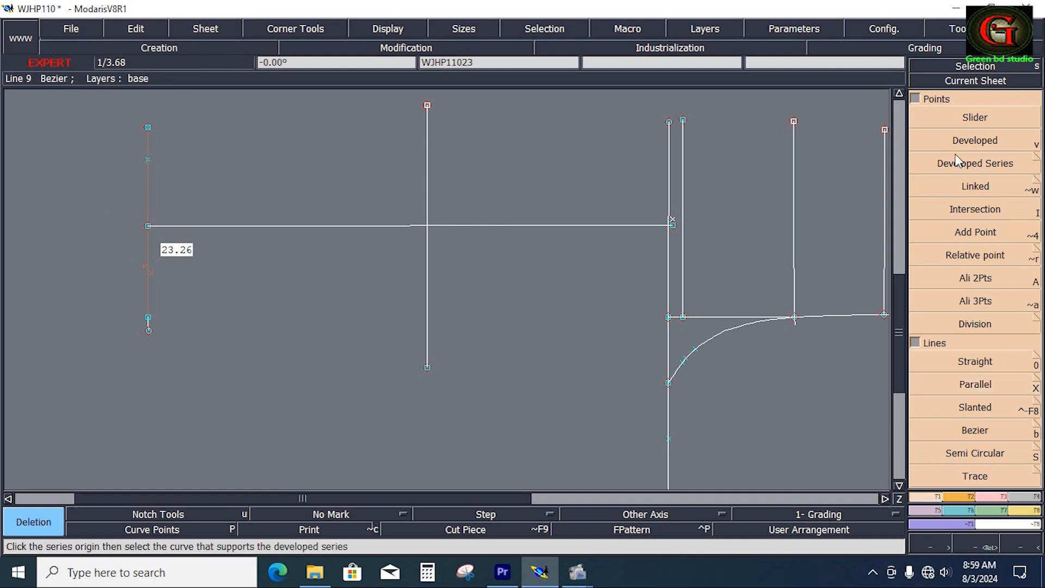
Add developed points on the knee line at -12 cm and 12 cm from its crossing with the crease line
{"action": "left_click", "coordinate": [974, 141]}
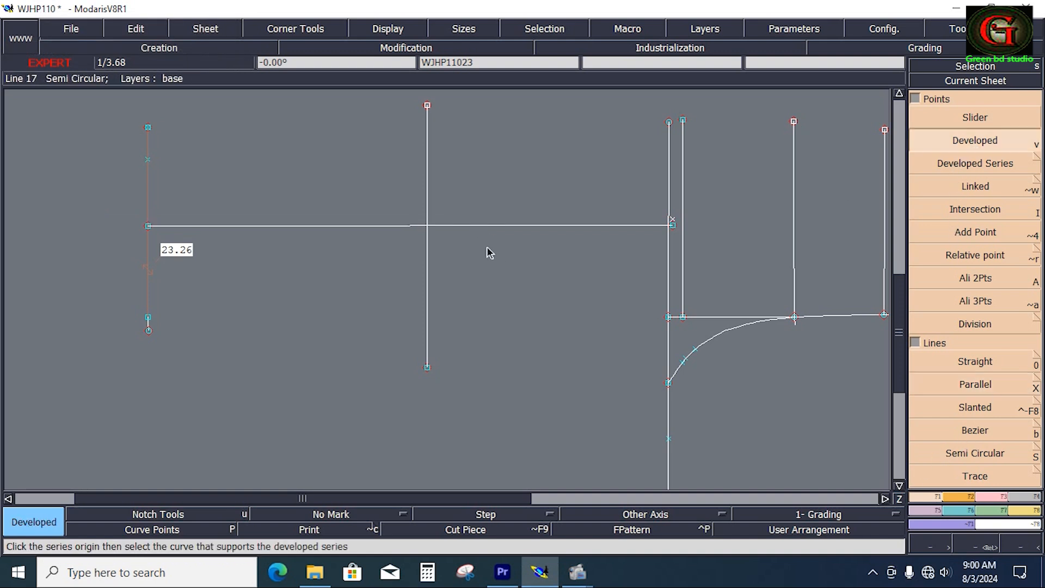
{"action": "left_click", "coordinate": [430, 227]}
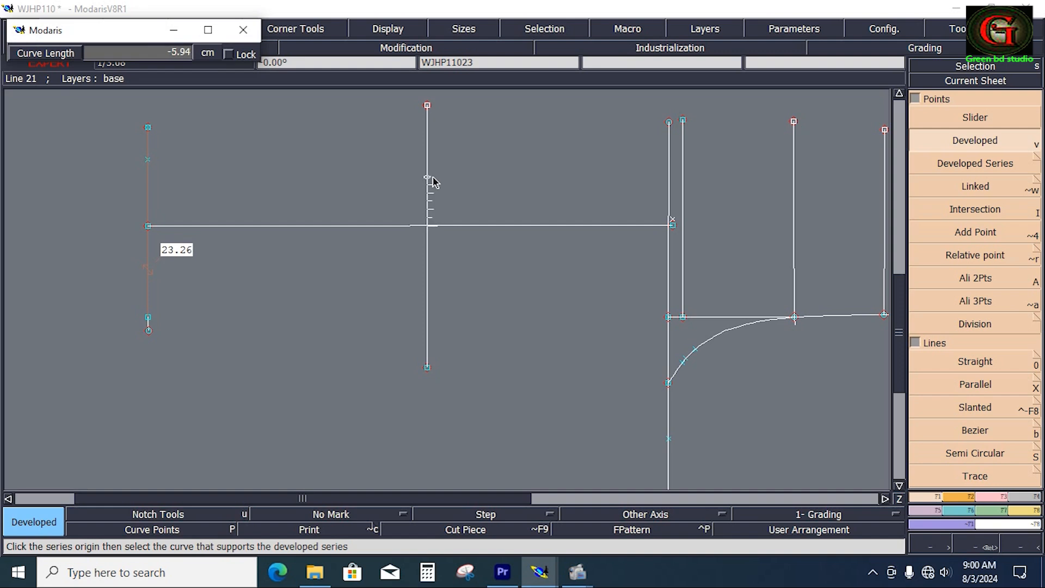
{"action": "type", "text": "-"}
{"action": "left_click", "coordinate": [428, 226]}
{"action": "left_click", "coordinate": [427, 230]}
{"action": "type", "text": "-12.00"}
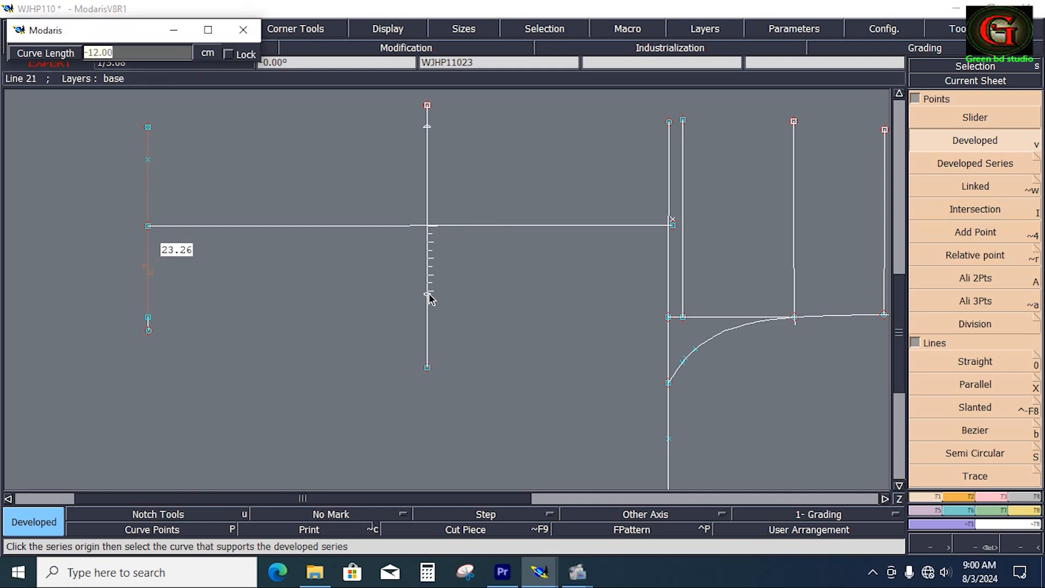
{"action": "type", "text": "1"}
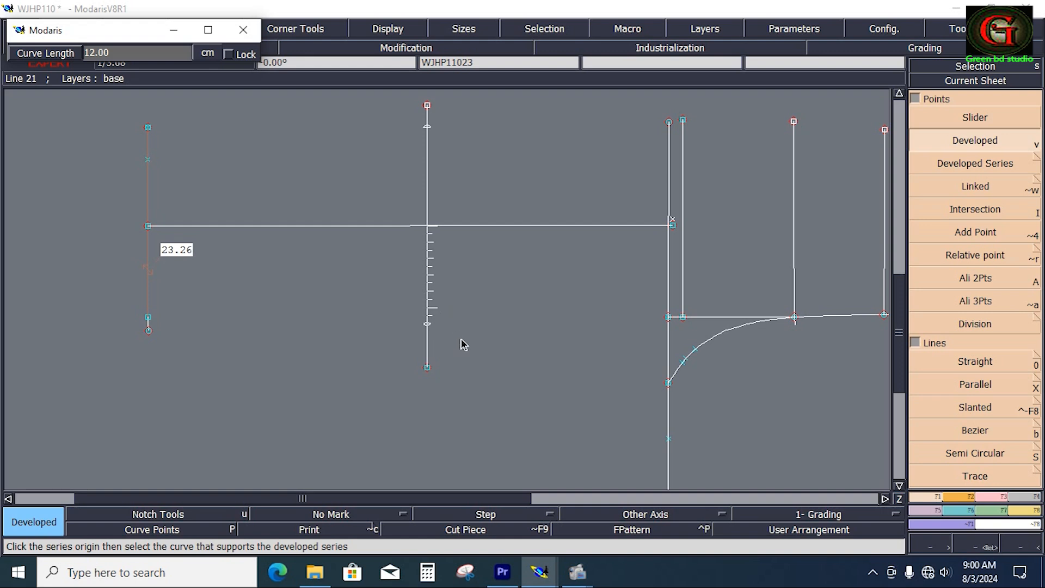
{"action": "key", "text": "Return"}
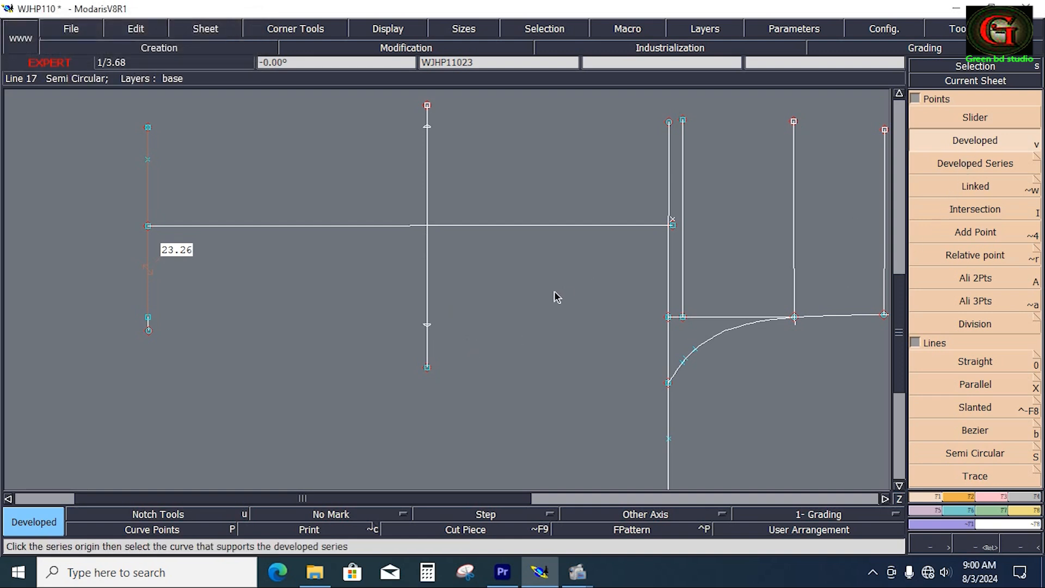
Add developed points on the knee line 2 cm below and 2 cm above its lower 12 cm marker
{"action": "left_click", "coordinate": [428, 310]}
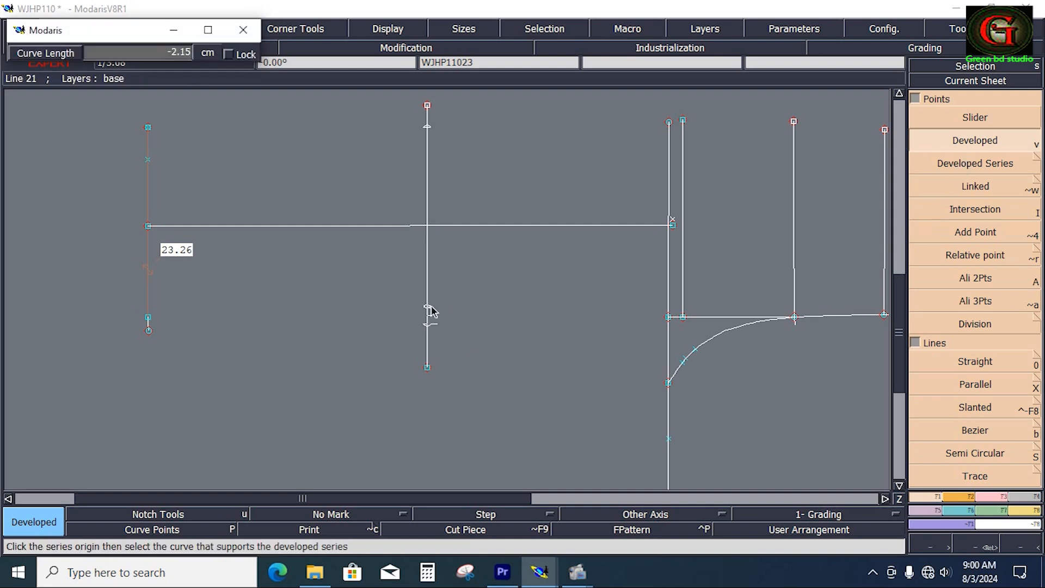
{"action": "key", "text": "Down"}
{"action": "type", "text": "."}
{"action": "key", "text": "Return"}
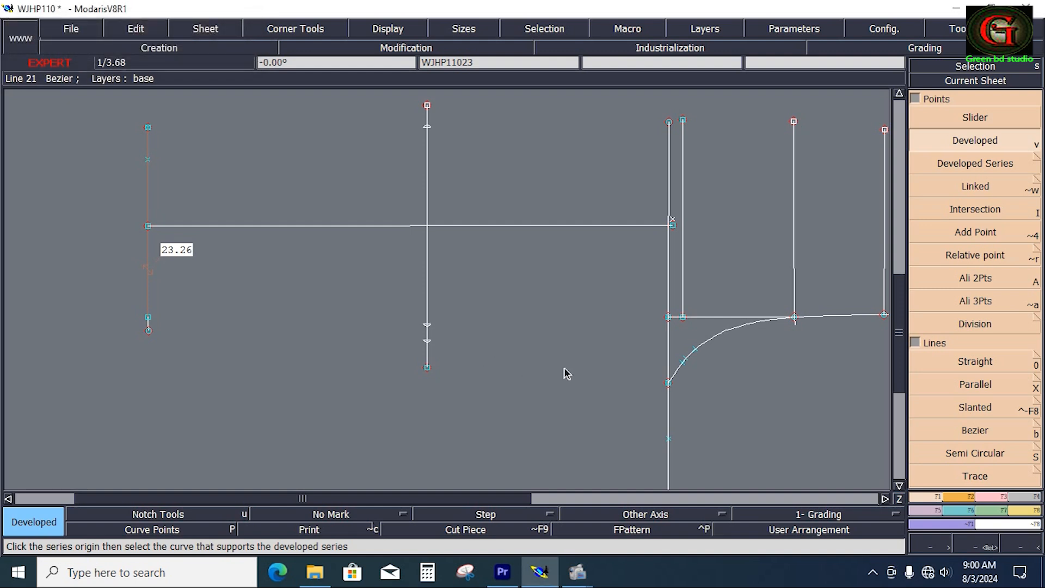
{"action": "key", "text": "ctrl+z"}
{"action": "key", "text": "ctrl+y"}
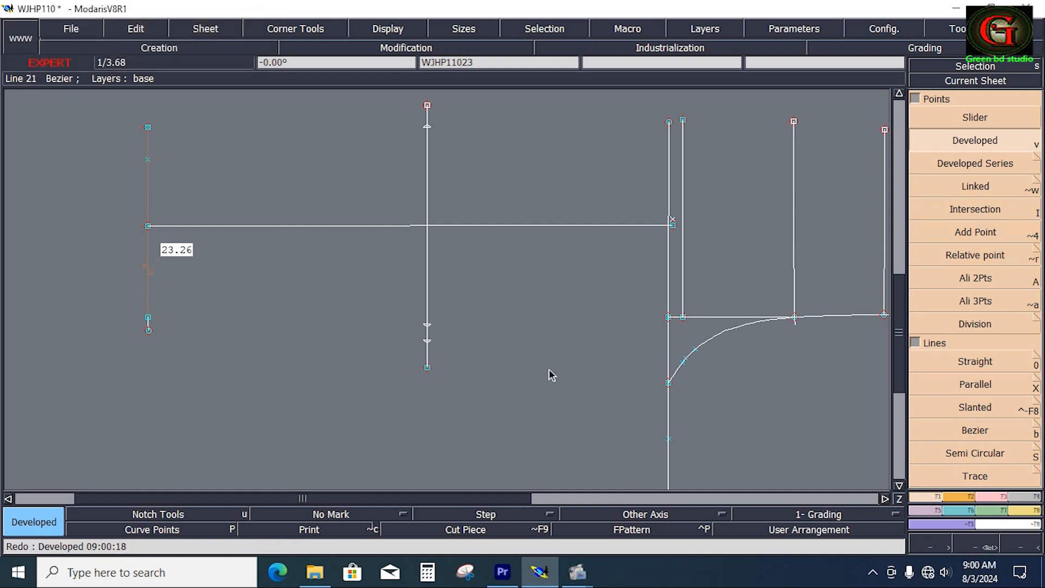
{"action": "left_click", "coordinate": [428, 316]}
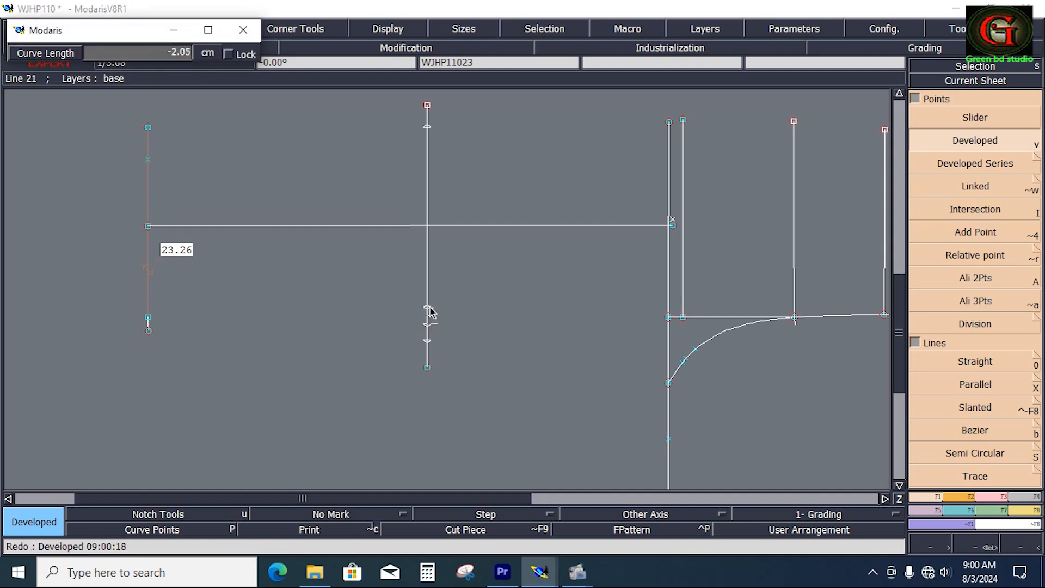
{"action": "type", "text": "-2"}
{"action": "key", "text": "Return"}
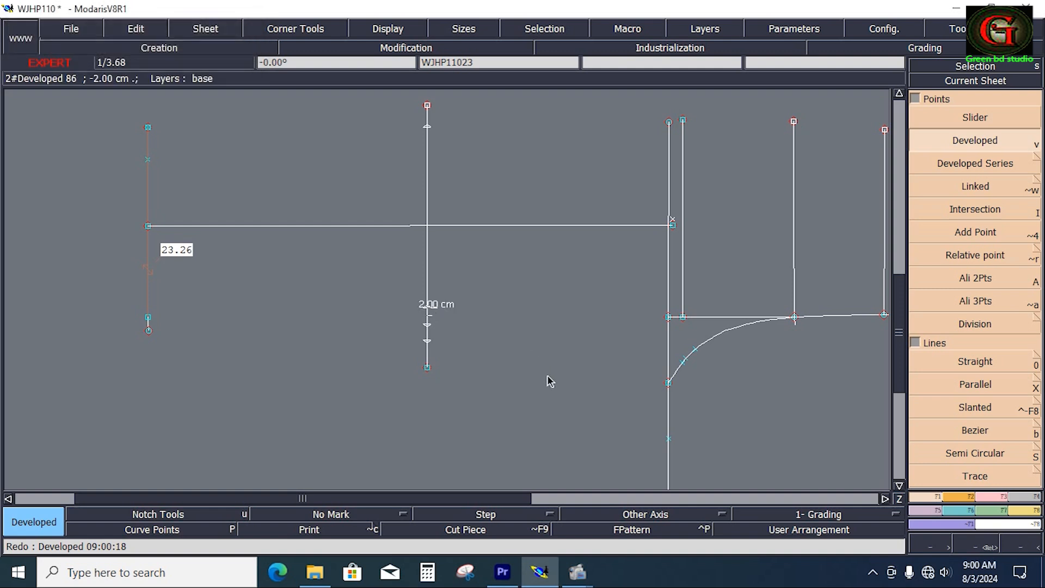
Insert the developed points 2 cm either side of the lower marker into the curves of both the knee line and the hem line
{"action": "key", "text": "alt+7"}
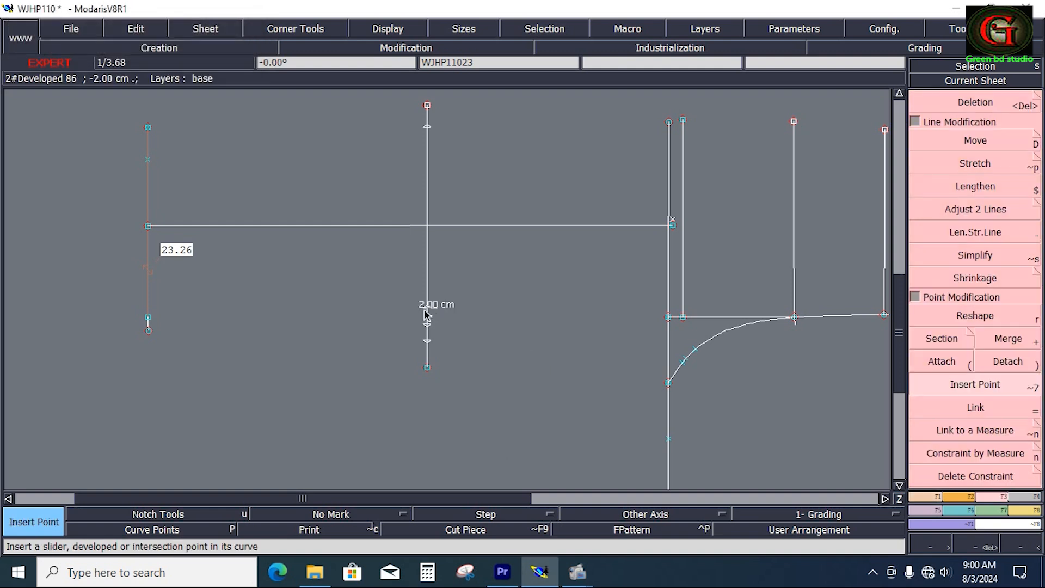
{"action": "left_click", "coordinate": [428, 342]}
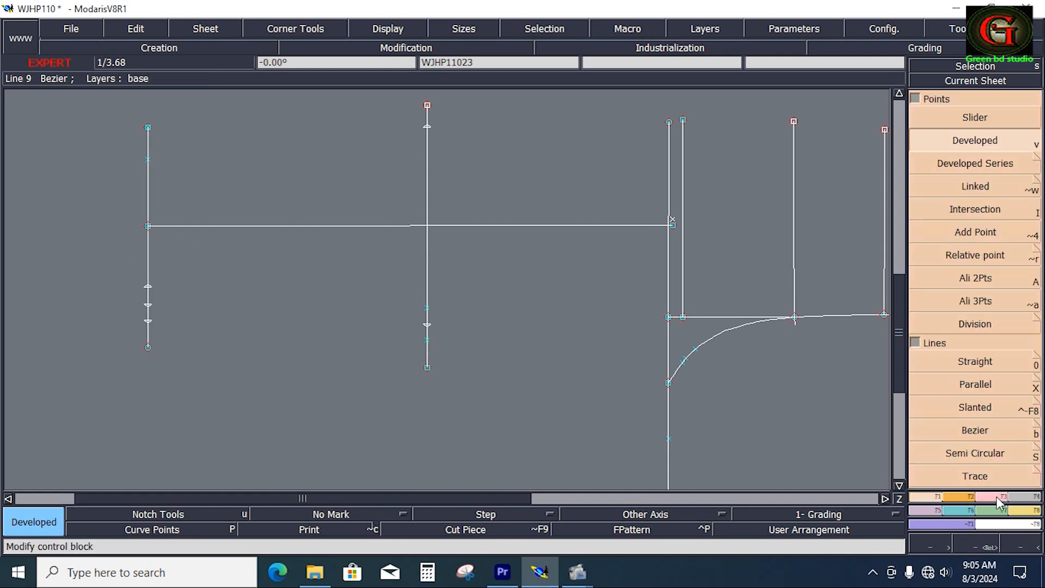
{"action": "left_click", "coordinate": [1000, 497]}
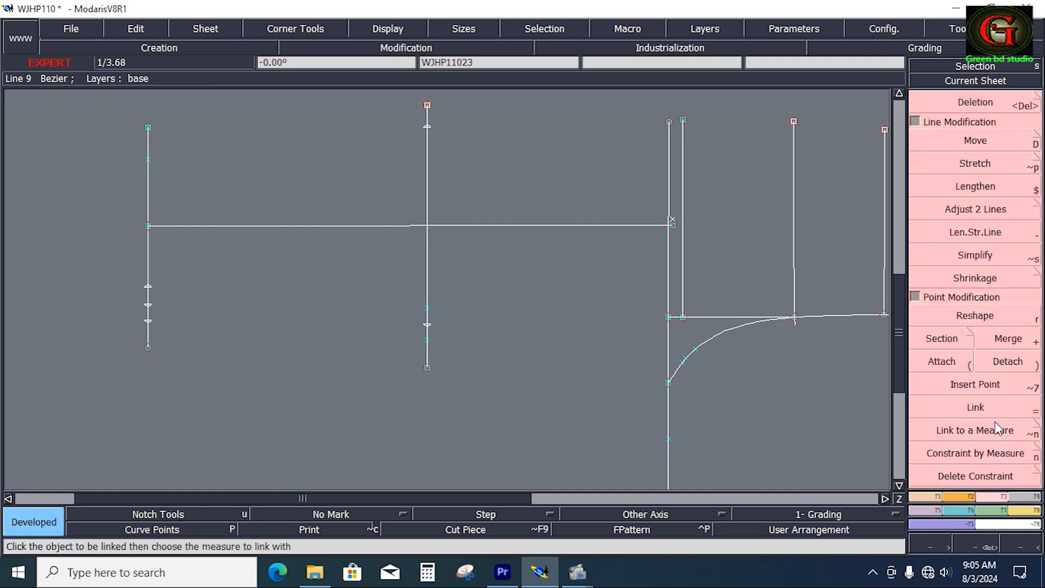
{"action": "left_click", "coordinate": [982, 386]}
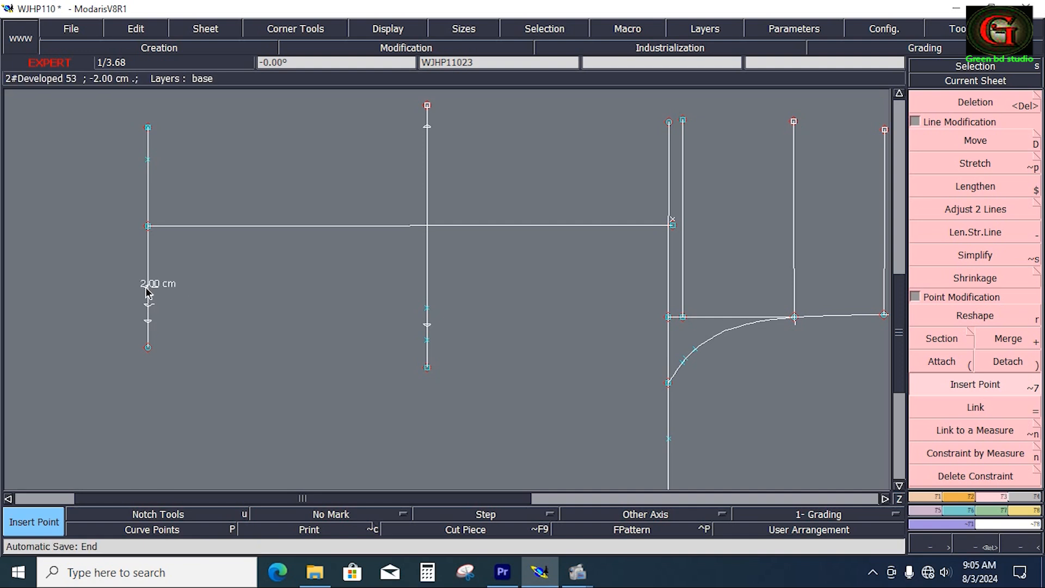
{"action": "left_click", "coordinate": [147, 287]}
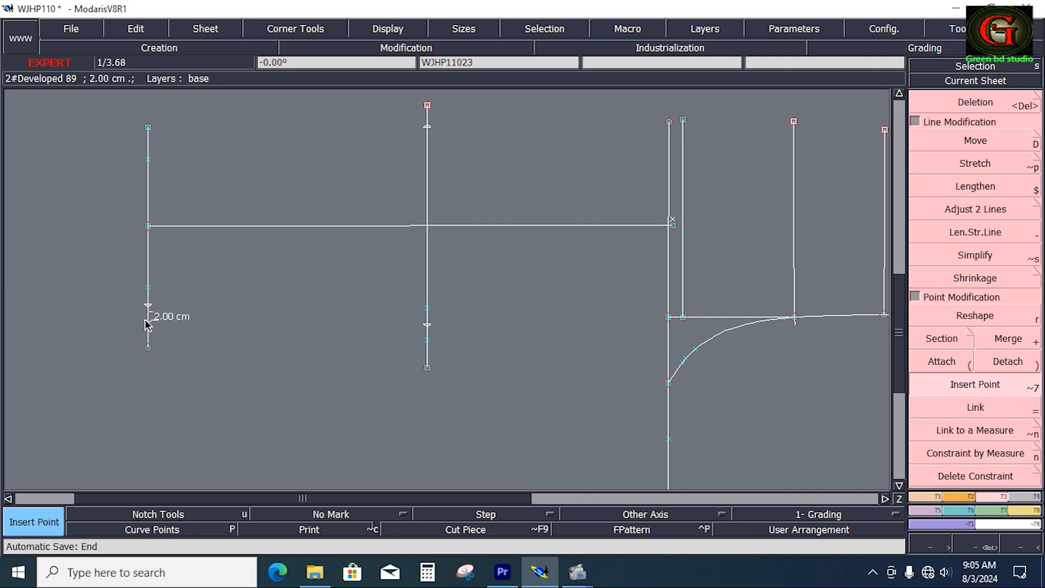
{"action": "left_click", "coordinate": [146, 322]}
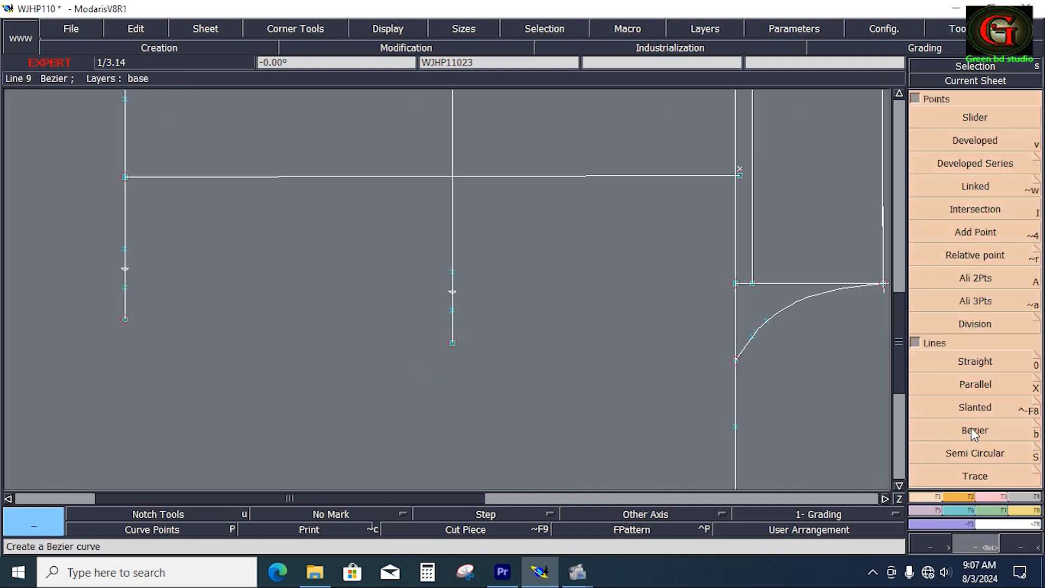
Draw two Bezier inseam lines connecting the upper and the lower inserted hem and knee points to the corresponding points on the crotch line
{"action": "left_click", "coordinate": [973, 431]}
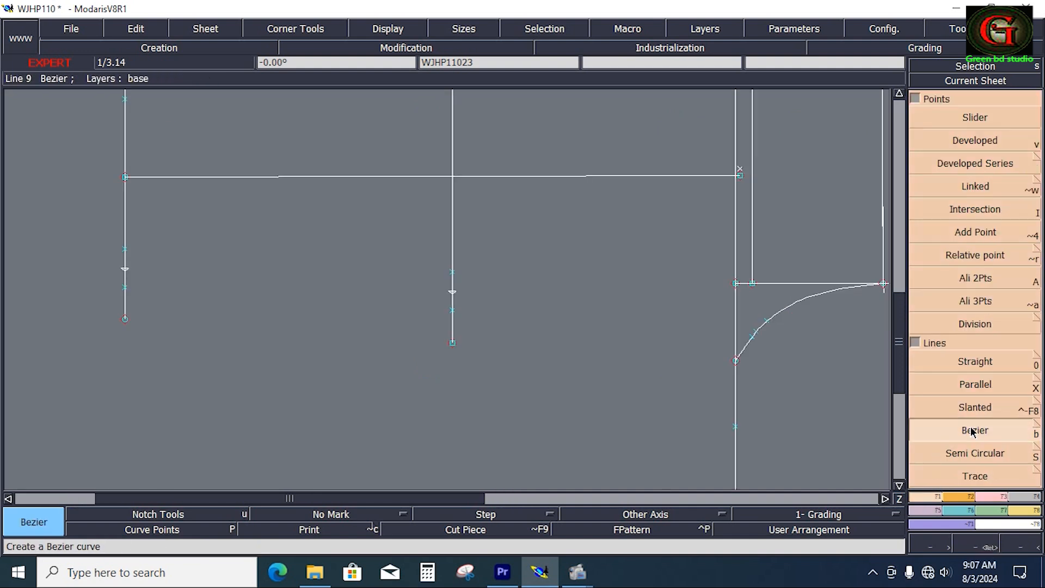
{"action": "left_click", "coordinate": [125, 249]}
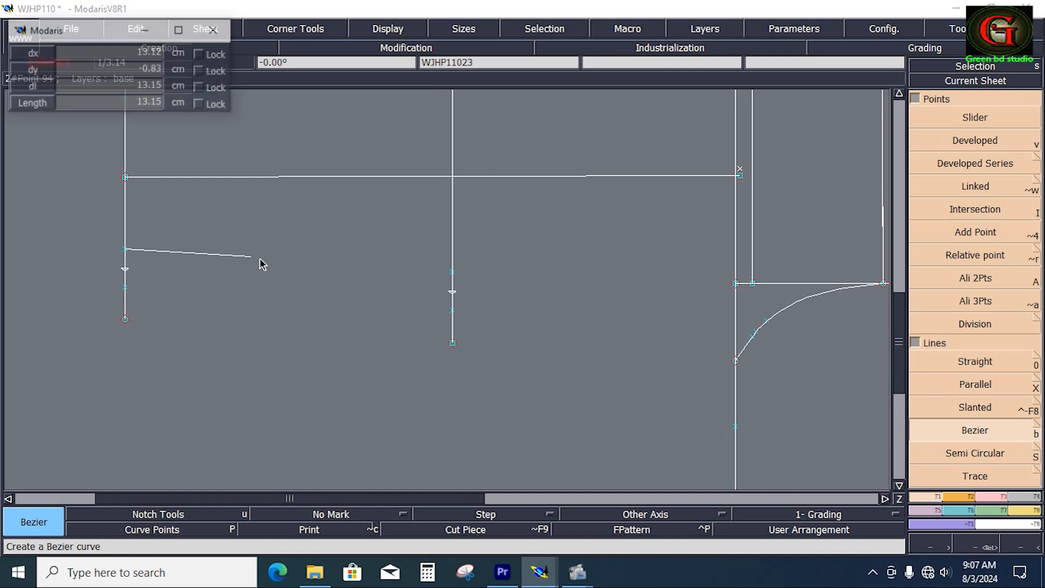
{"action": "left_click", "coordinate": [450, 272]}
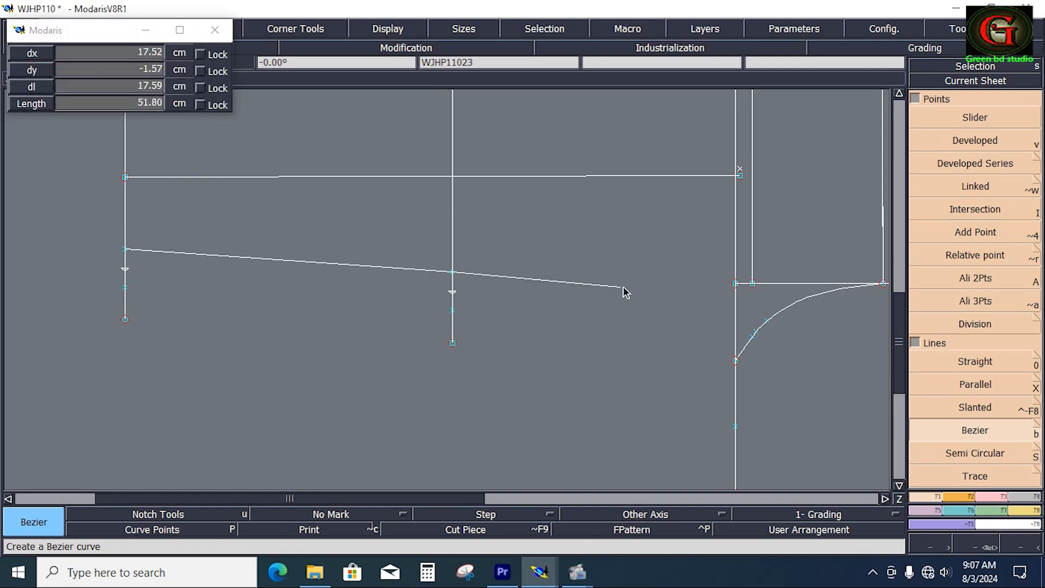
{"action": "left_click", "coordinate": [735, 360]}
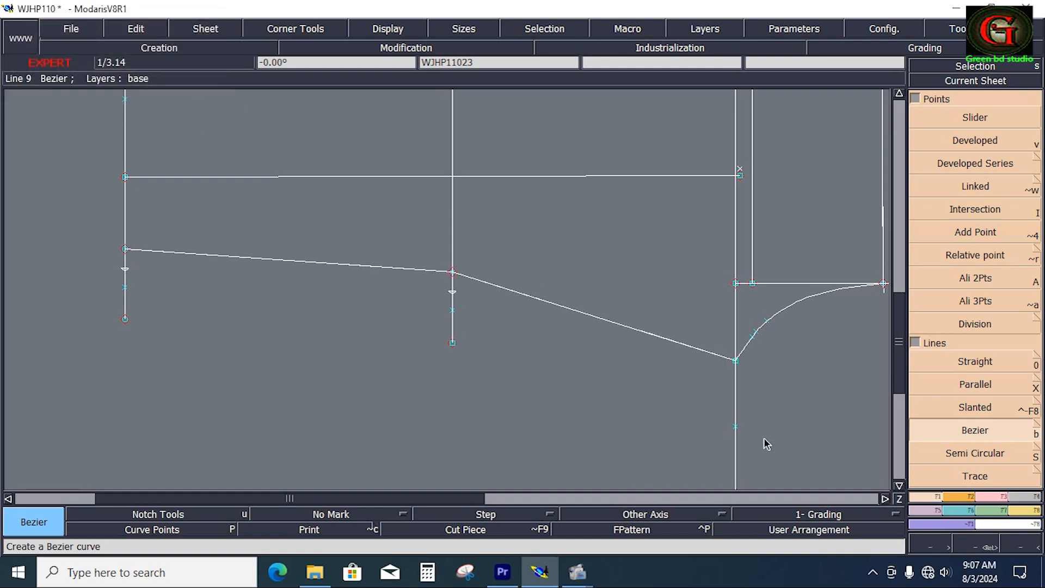
{"action": "left_click", "coordinate": [452, 310]}
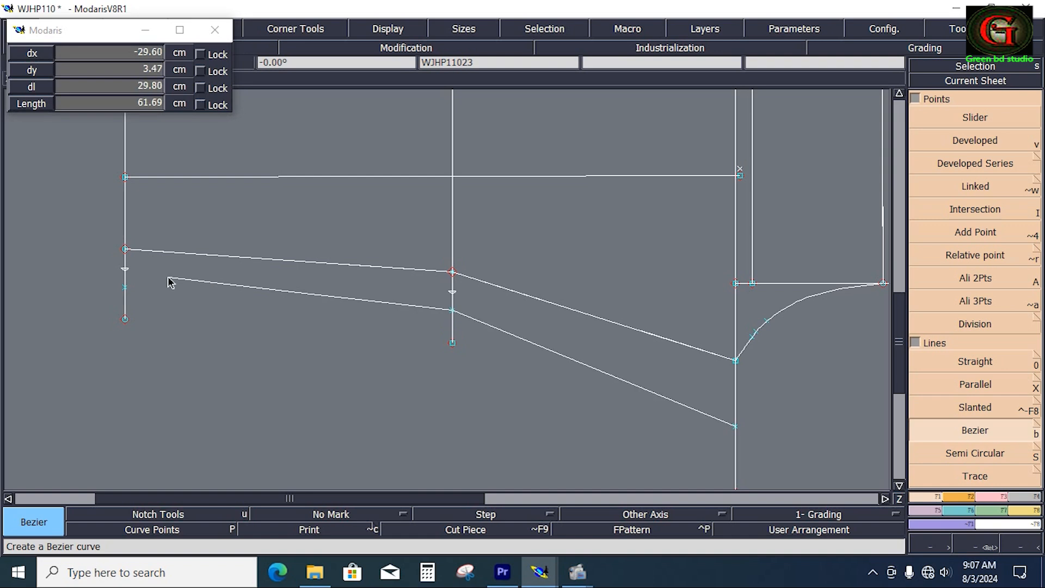
{"action": "left_click", "coordinate": [125, 287]}
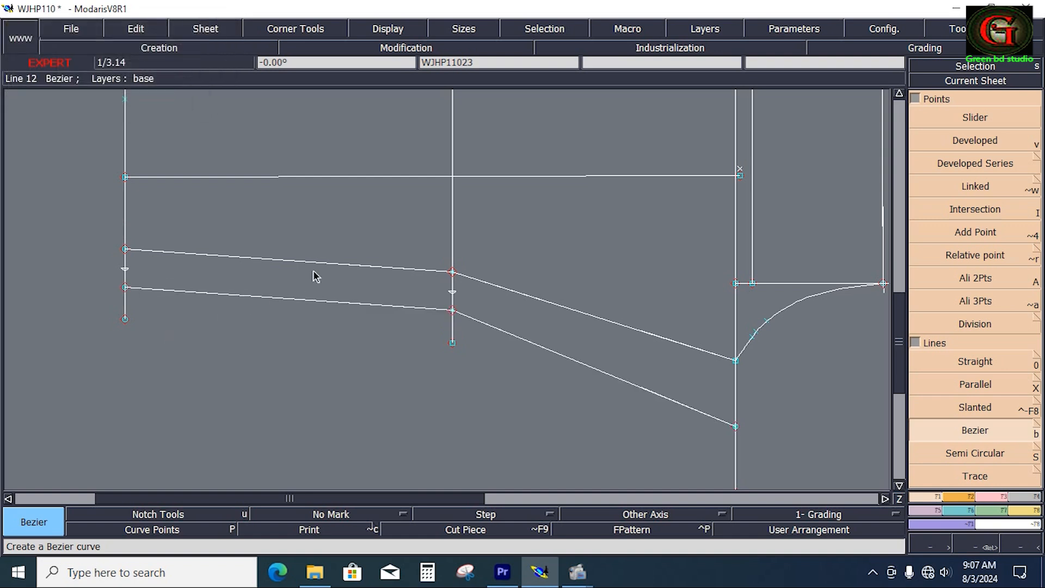
Save the current pattern model
{"action": "left_click", "coordinate": [59, 27]}
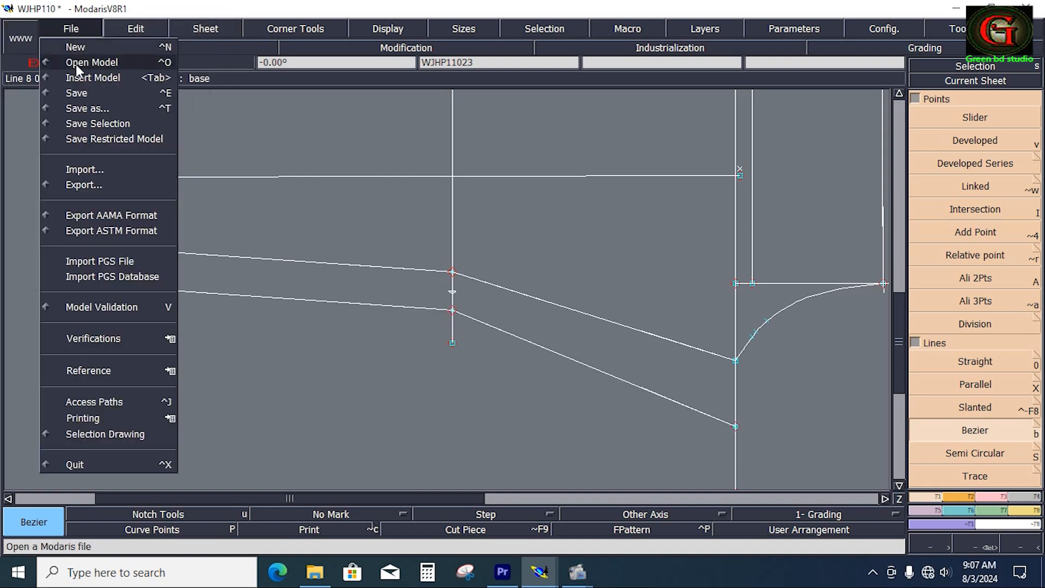
{"action": "left_click", "coordinate": [77, 93]}
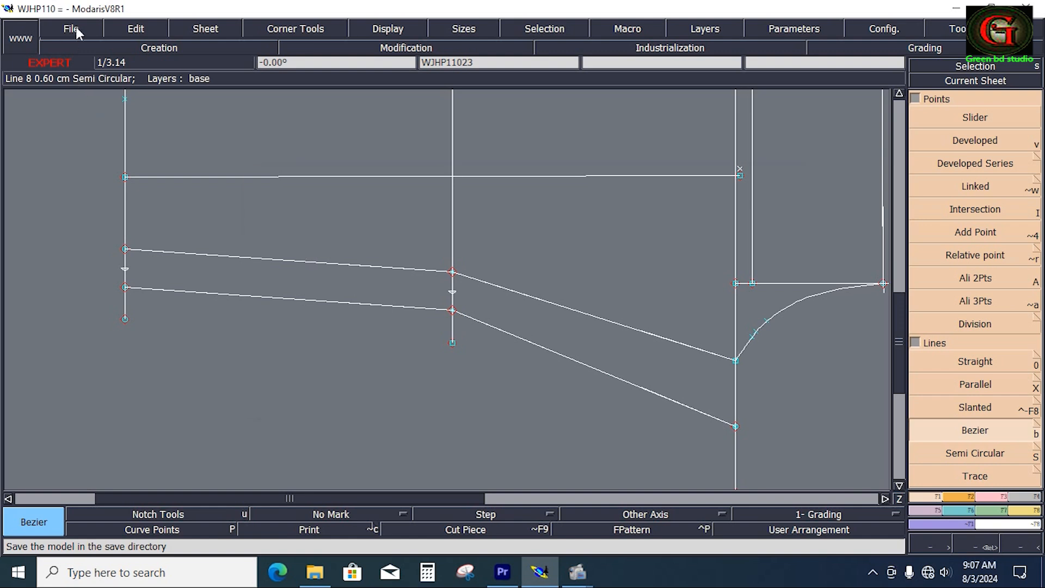
{"action": "left_click", "coordinate": [423, 375]}
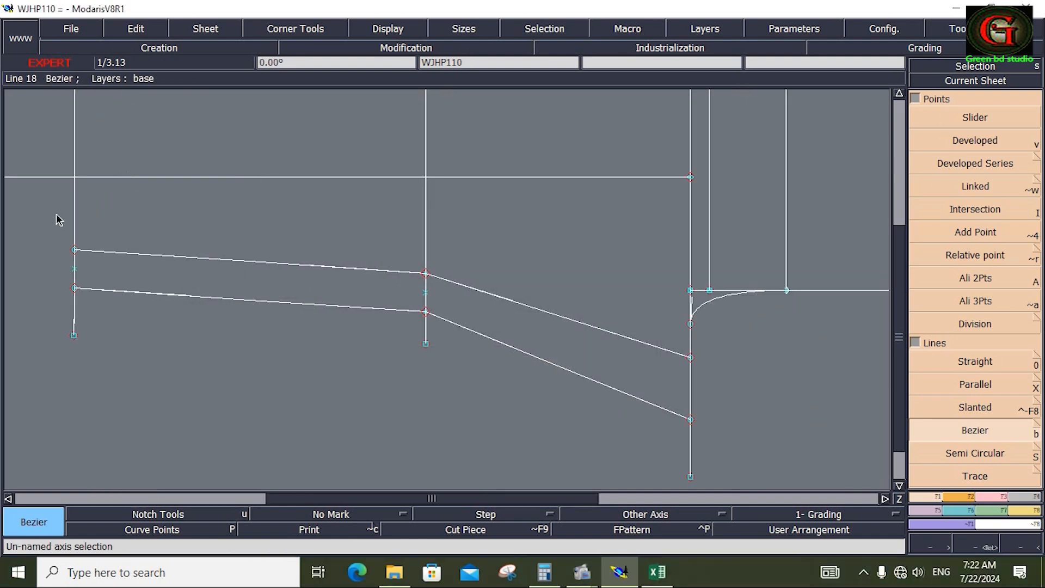
Reshape both inseam lines between the knee line and the crotch line into smooth curves with their tangent handles
{"action": "left_click_drag", "start_coordinate": [55, 214], "coordinate": [720, 441]}
{"action": "left_click", "coordinate": [658, 431]}
{"action": "left_click", "coordinate": [1001, 497]}
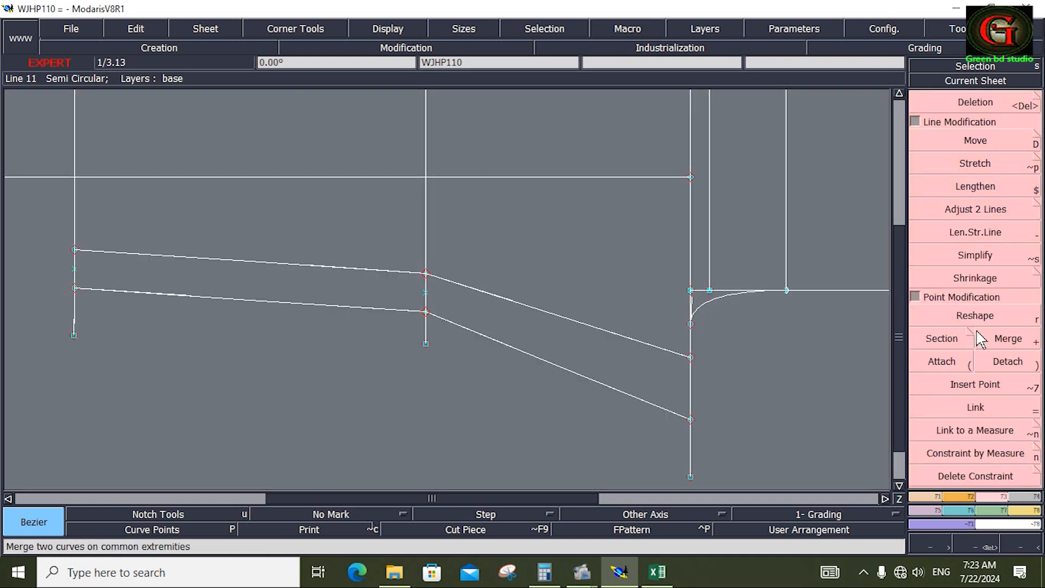
{"action": "left_click", "coordinate": [980, 316]}
{"action": "mouse_move", "coordinate": [504, 304]}
{"action": "left_mouse_down"}
{"action": "mouse_move", "coordinate": [506, 292]}
{"action": "mouse_move", "coordinate": [511, 299]}
{"action": "left_mouse_up"}
{"action": "left_click_drag", "start_coordinate": [496, 344], "coordinate": [497, 334]}
{"action": "left_click_drag", "start_coordinate": [506, 290], "coordinate": [520, 289]}
{"action": "left_click_drag", "start_coordinate": [501, 331], "coordinate": [497, 318]}
{"action": "left_click_drag", "start_coordinate": [523, 286], "coordinate": [532, 283]}
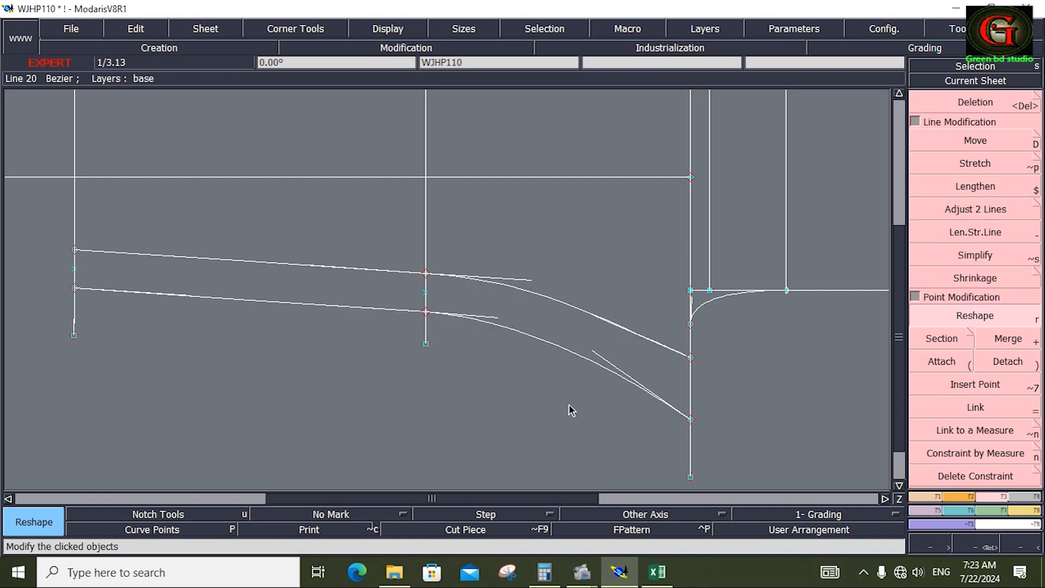
Reshape both inseam lines between hem and knee into gentle curves and refine the lower line's tangent at the knee point
{"action": "left_click_drag", "start_coordinate": [194, 299], "coordinate": [197, 297]}
{"action": "left_click_drag", "start_coordinate": [317, 297], "coordinate": [323, 301]}
{"action": "left_click_drag", "start_coordinate": [309, 266], "coordinate": [309, 253]}
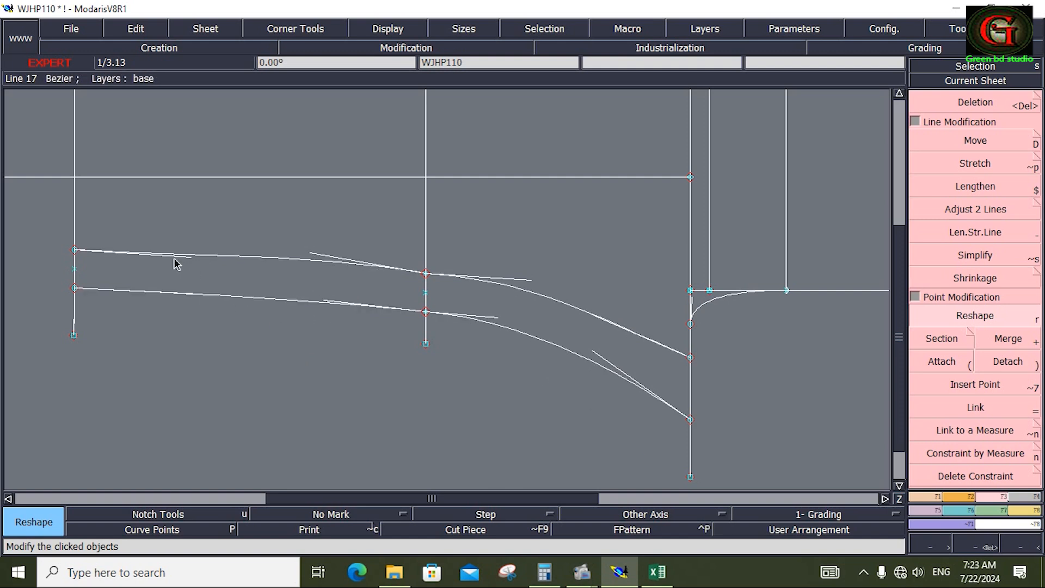
{"action": "left_click_drag", "start_coordinate": [188, 257], "coordinate": [191, 253]}
{"action": "left_click_drag", "start_coordinate": [312, 253], "coordinate": [308, 258]}
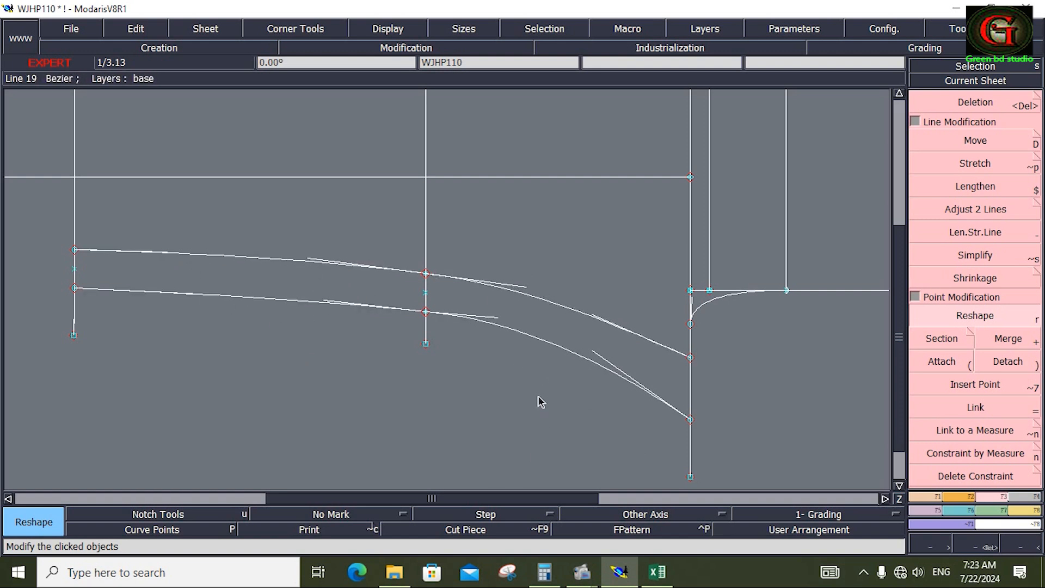
{"action": "left_click_drag", "start_coordinate": [497, 318], "coordinate": [497, 330]}
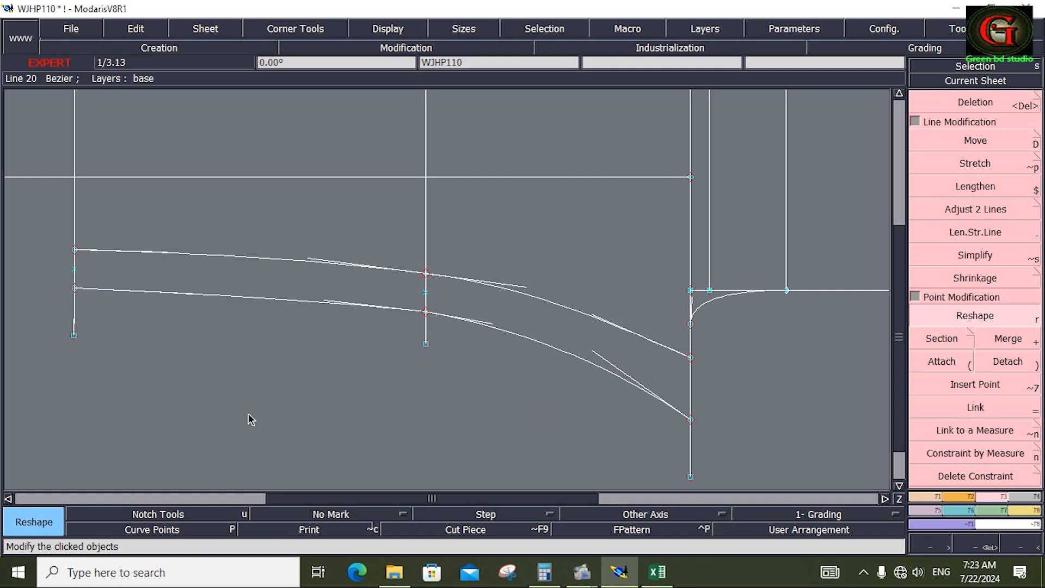
{"action": "left_click_drag", "start_coordinate": [315, 258], "coordinate": [318, 262]}
Add a dynamic length measure along the upper inseam curve from its crotch line point to its hem point
{"action": "key", "text": "F8"}
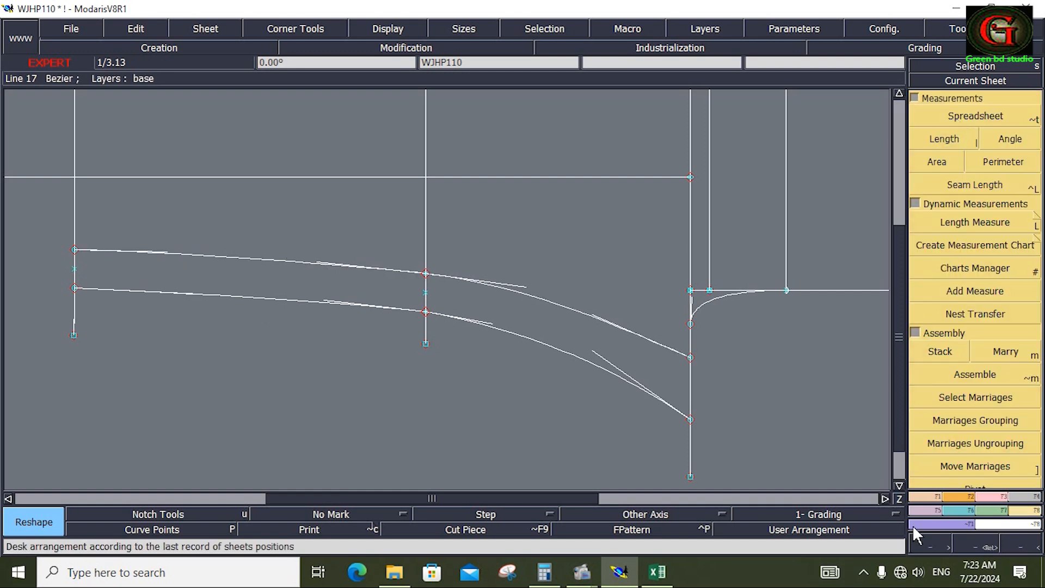
{"action": "left_click", "coordinate": [925, 497]}
{"action": "left_click", "coordinate": [983, 141]}
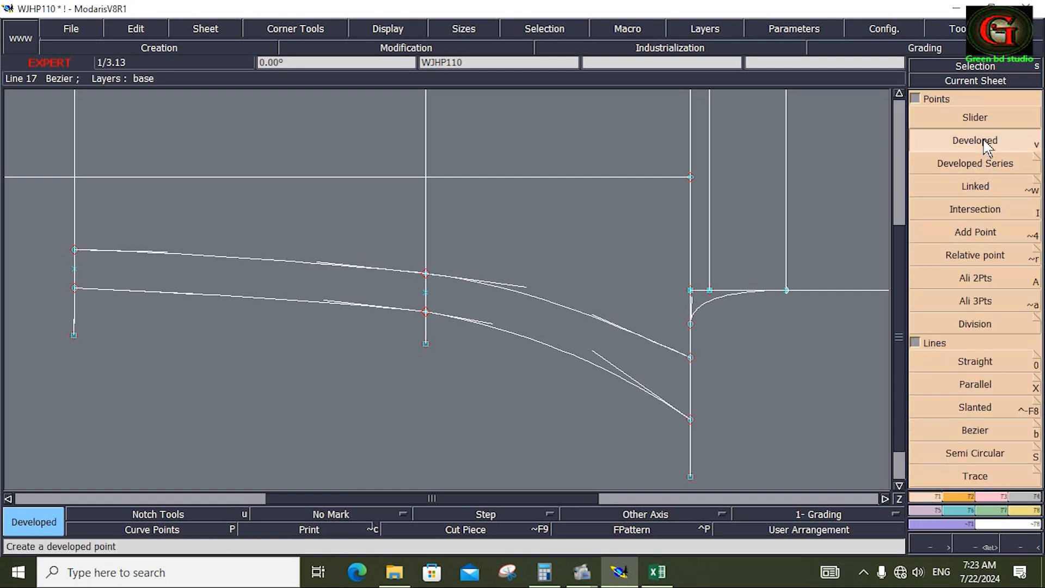
{"action": "left_click", "coordinate": [1022, 512]}
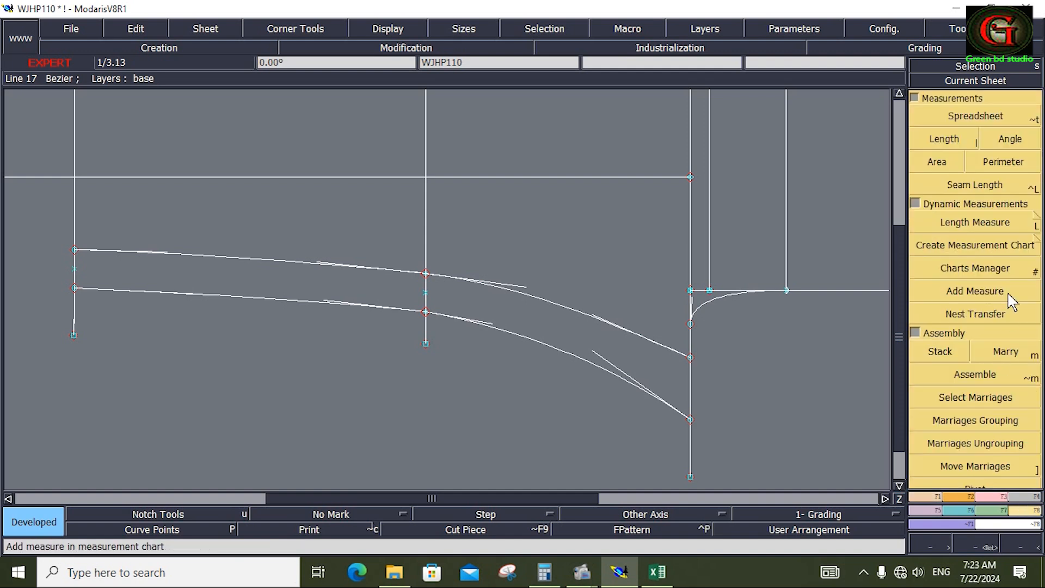
{"action": "left_click", "coordinate": [1020, 223]}
{"action": "left_click", "coordinate": [691, 360]}
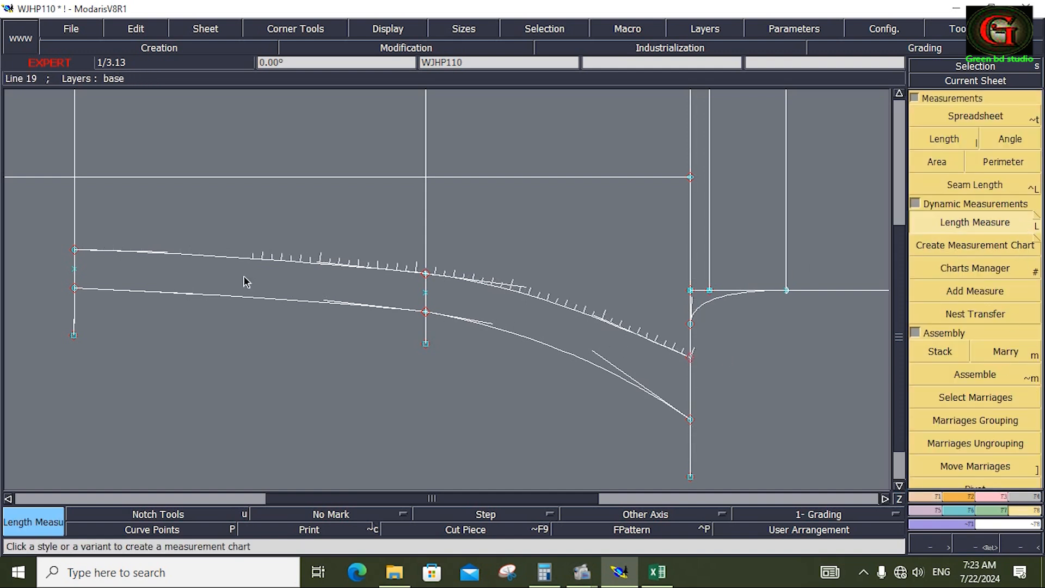
{"action": "left_click", "coordinate": [78, 252]}
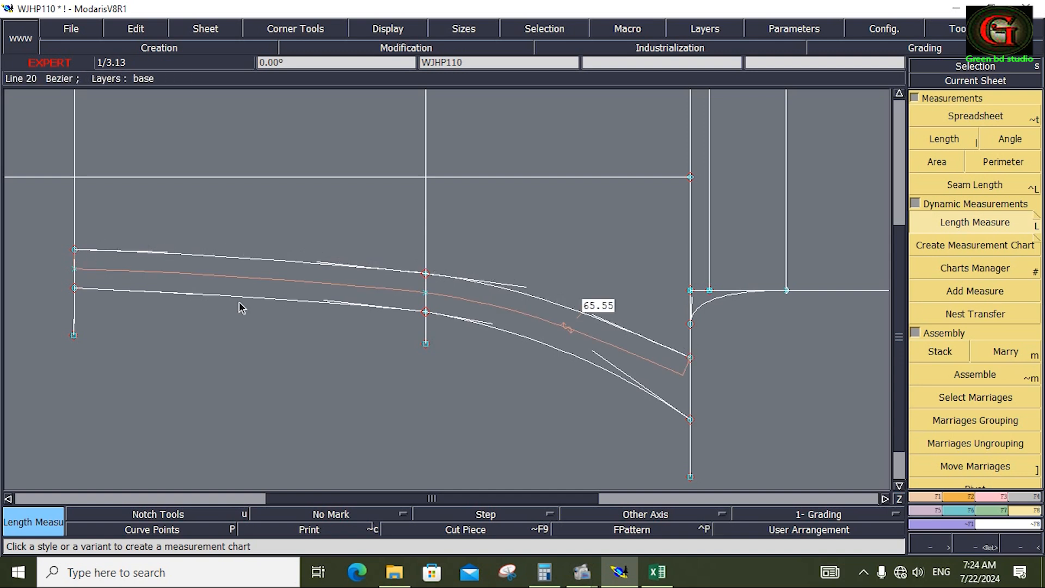
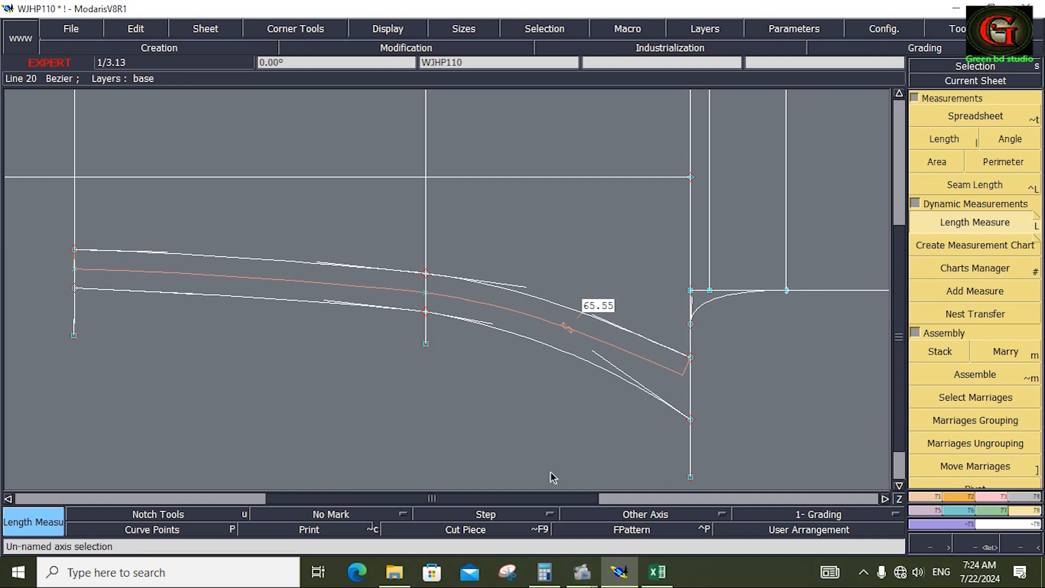
Switch to Calculator, compute 72 - 65.5, and return to the pattern
{"action": "left_click", "coordinate": [548, 570]}
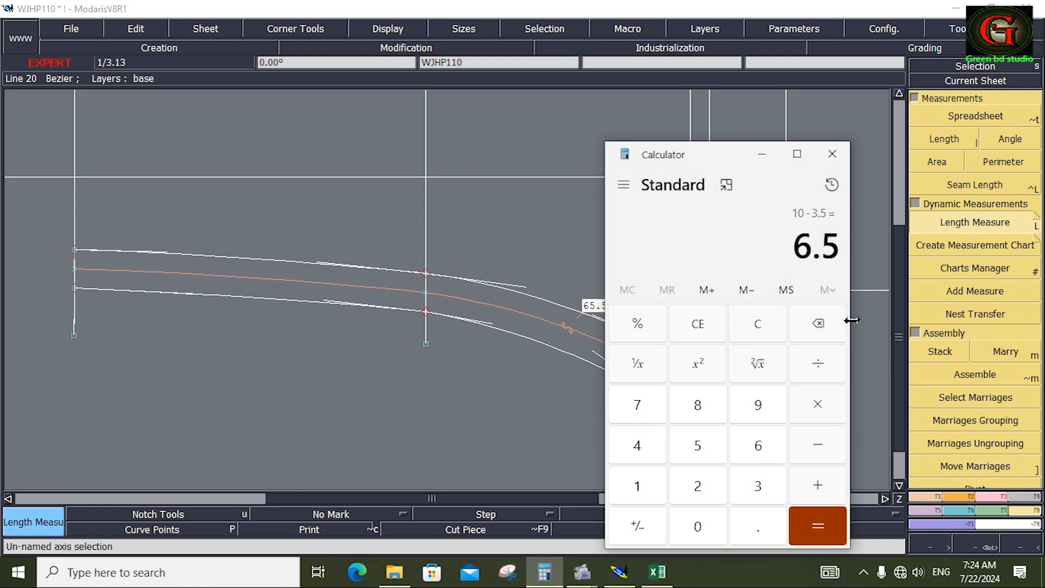
{"action": "left_click", "coordinate": [640, 409]}
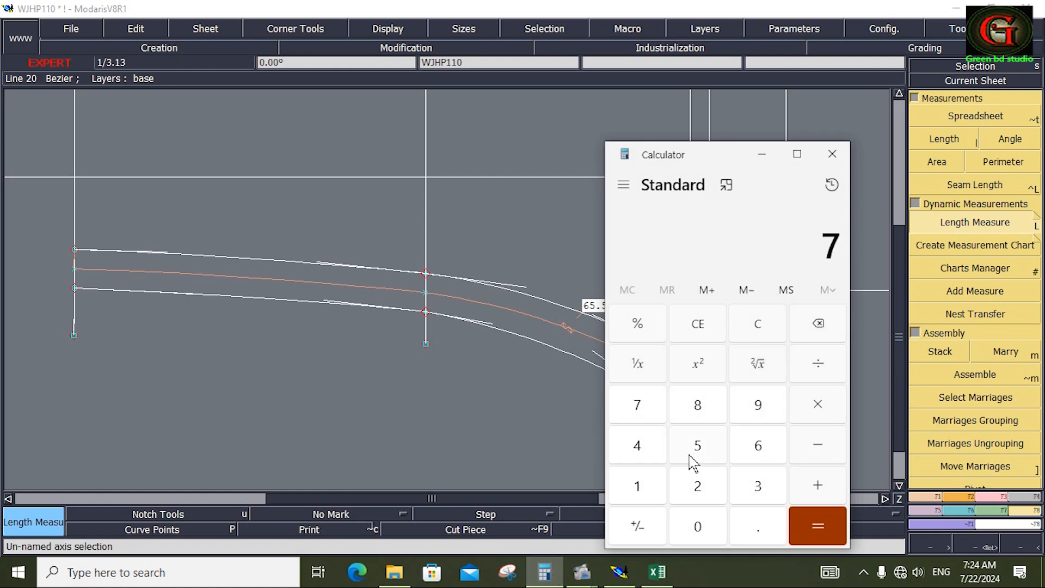
{"action": "left_click", "coordinate": [702, 486]}
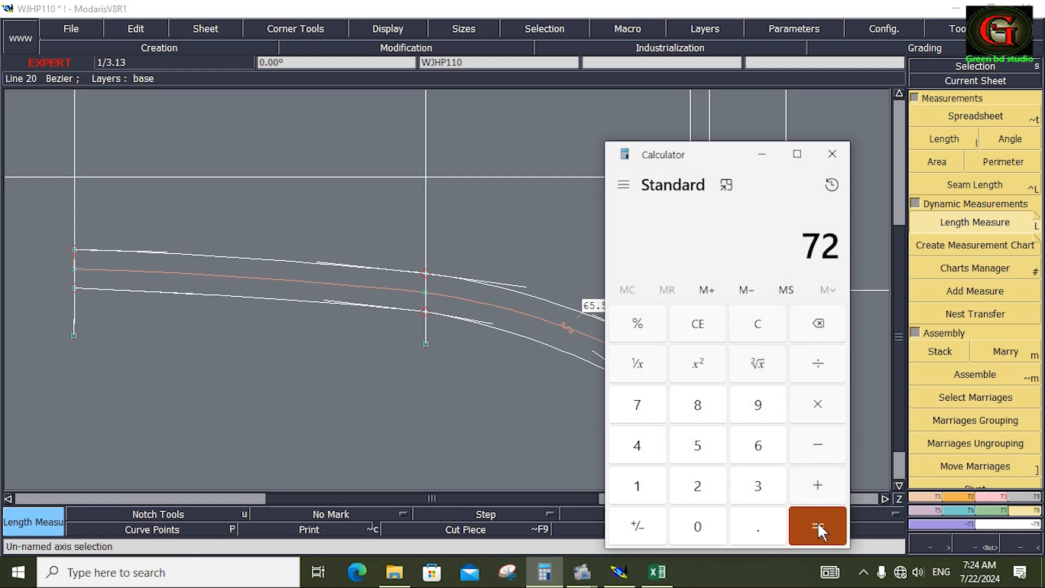
{"action": "left_click", "coordinate": [817, 452]}
{"action": "left_click", "coordinate": [762, 452]}
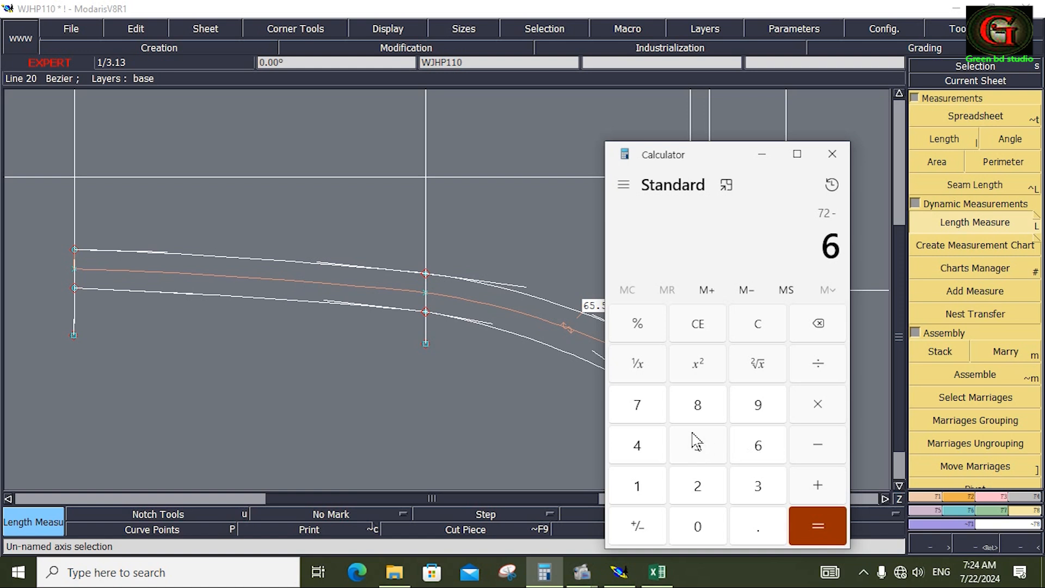
{"action": "left_click", "coordinate": [692, 441]}
{"action": "left_click", "coordinate": [770, 527]}
{"action": "left_click", "coordinate": [710, 460]}
{"action": "left_click", "coordinate": [794, 520]}
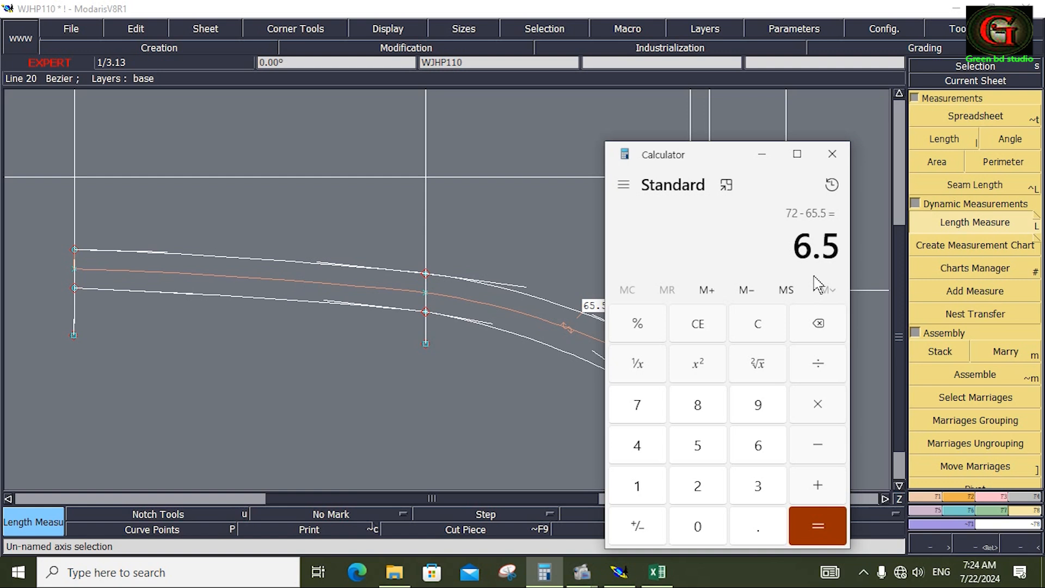
{"action": "left_click_drag", "start_coordinate": [832, 251], "coordinate": [799, 242]}
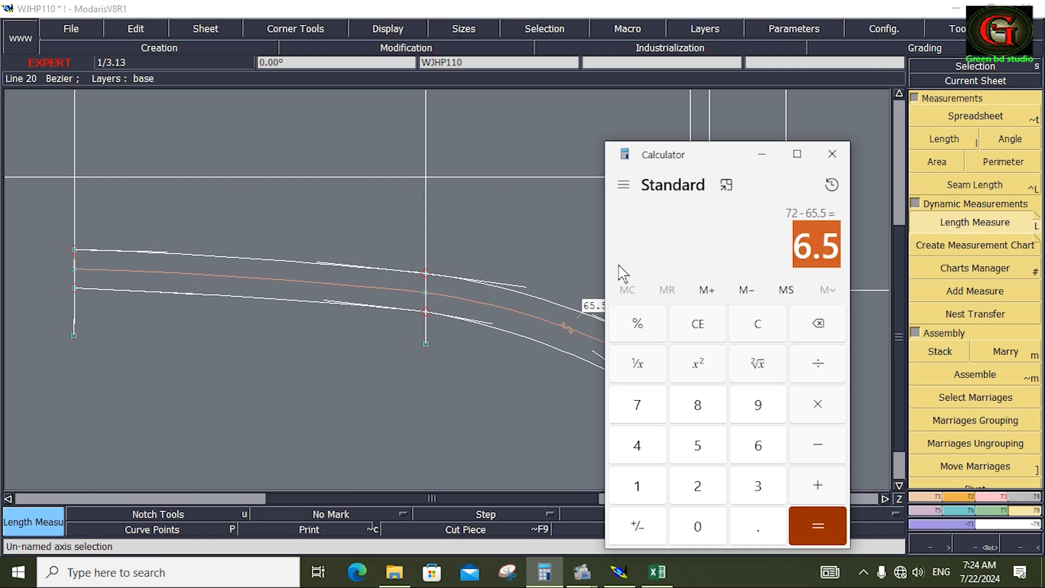
{"action": "left_click", "coordinate": [765, 156]}
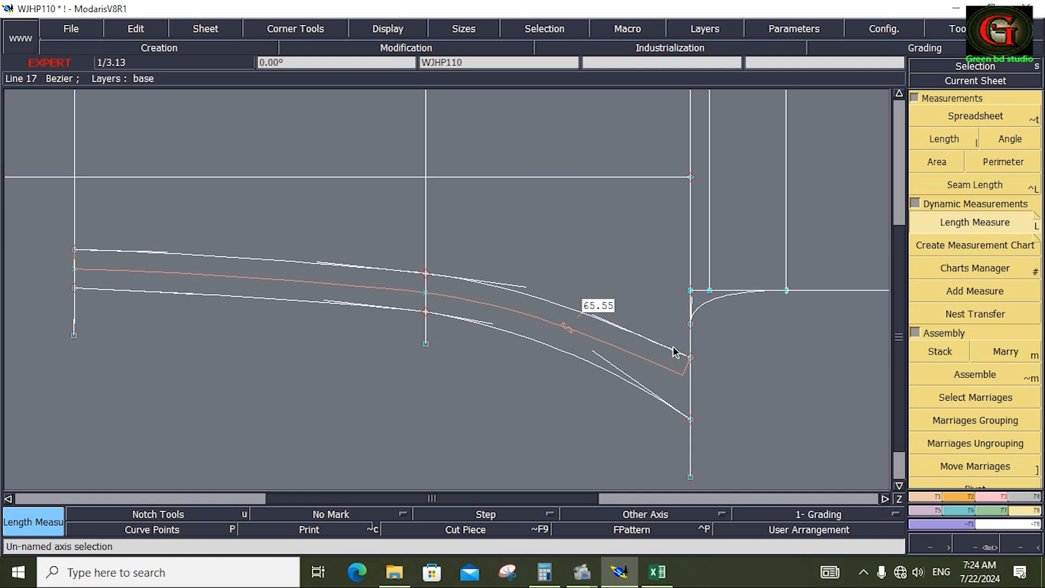
Try to place a developed point along the upper inseam curve, measured from its hem end, and undo it
{"action": "left_click", "coordinate": [986, 496]}
{"action": "left_click", "coordinate": [967, 320]}
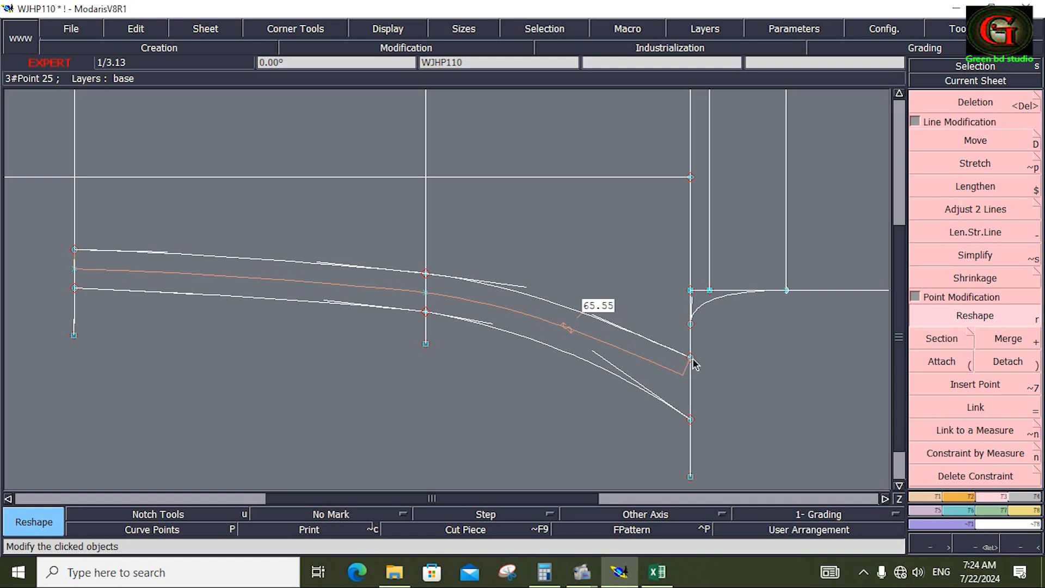
{"action": "left_click", "coordinate": [925, 496]}
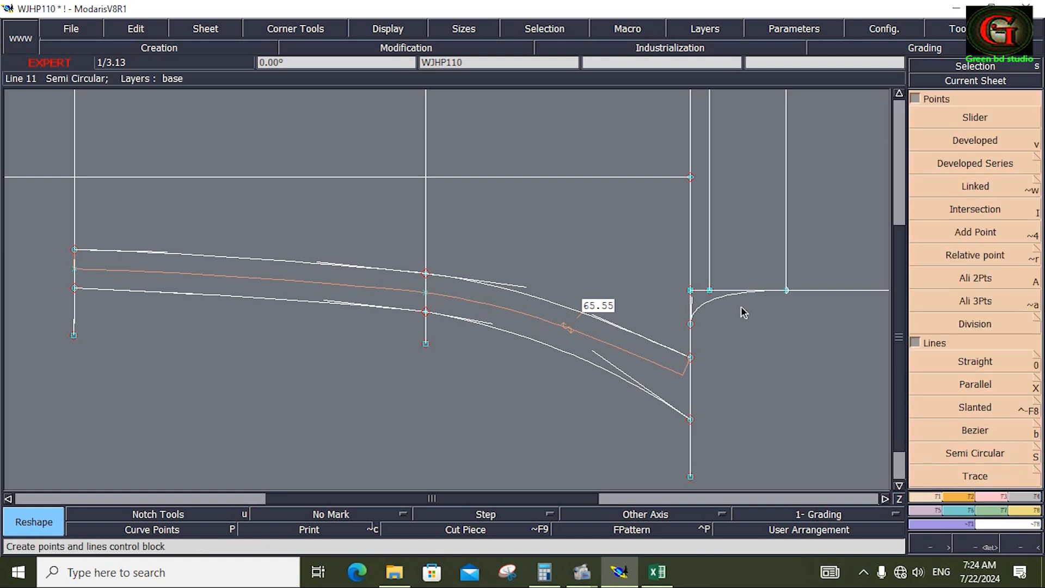
{"action": "left_click", "coordinate": [968, 143]}
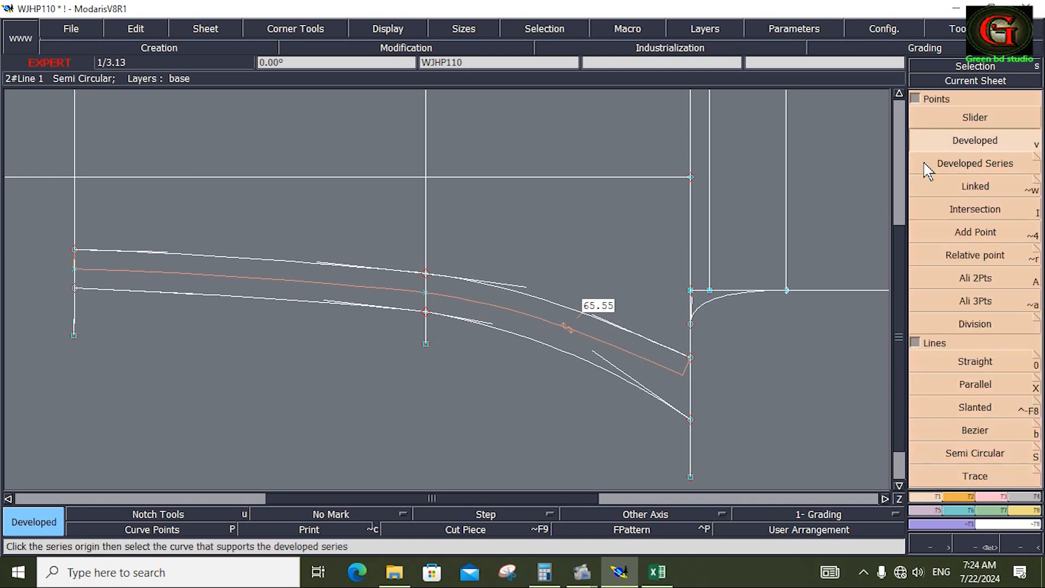
{"action": "left_click", "coordinate": [76, 251]}
{"action": "left_click", "coordinate": [145, 252]}
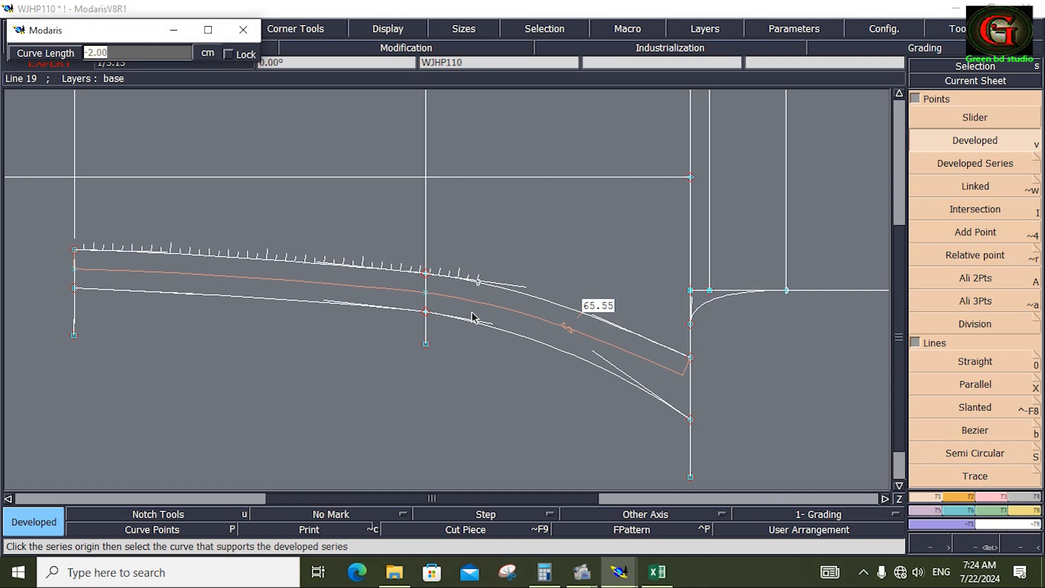
{"action": "type", "text": "7"}
{"action": "left_click", "coordinate": [524, 396]}
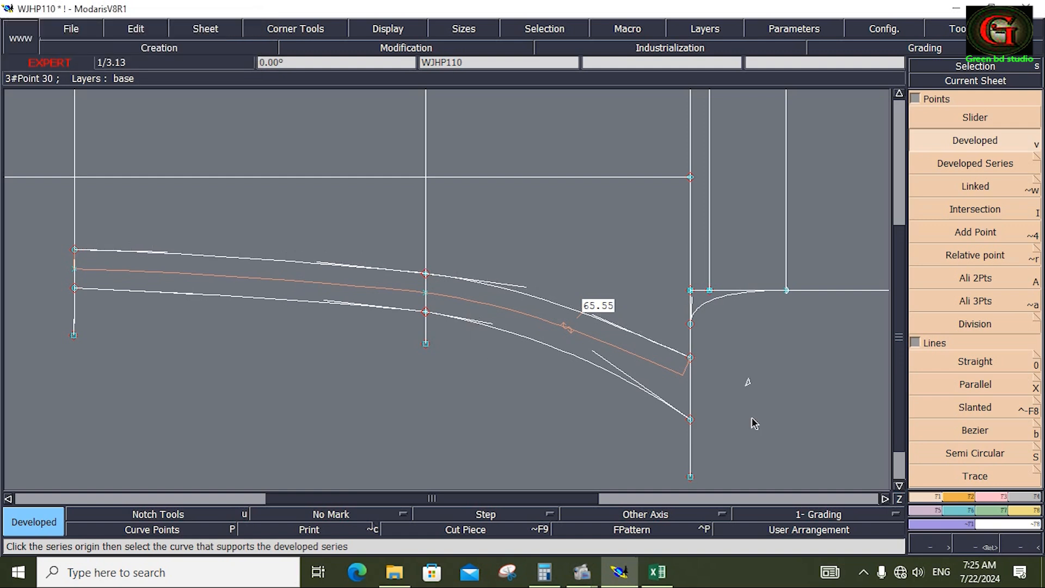
{"action": "key", "text": "ctrl+z"}
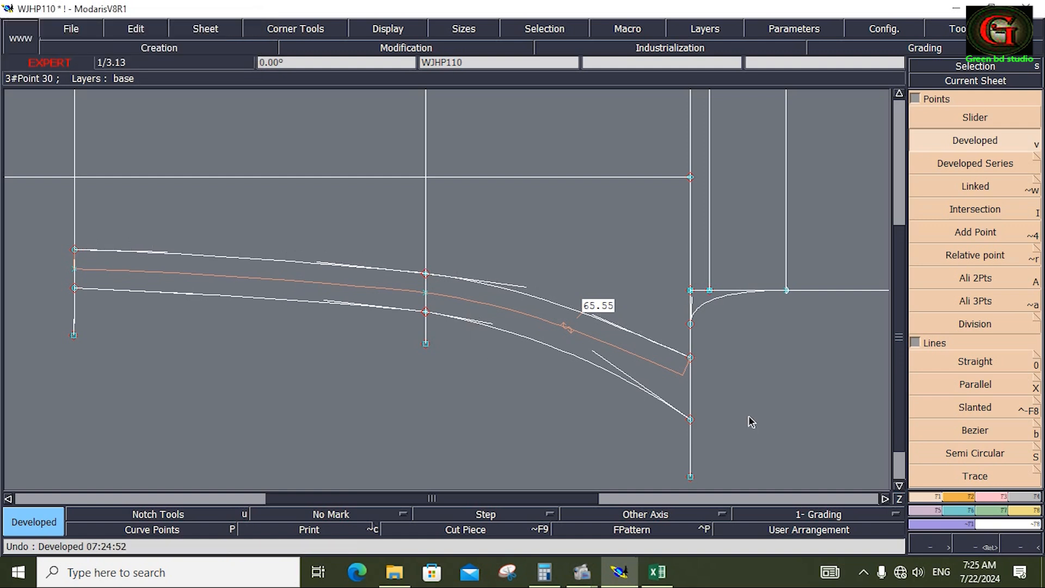
Switch to Calculator, compute 72 - 6, and return to the pattern
{"action": "left_click", "coordinate": [544, 572]}
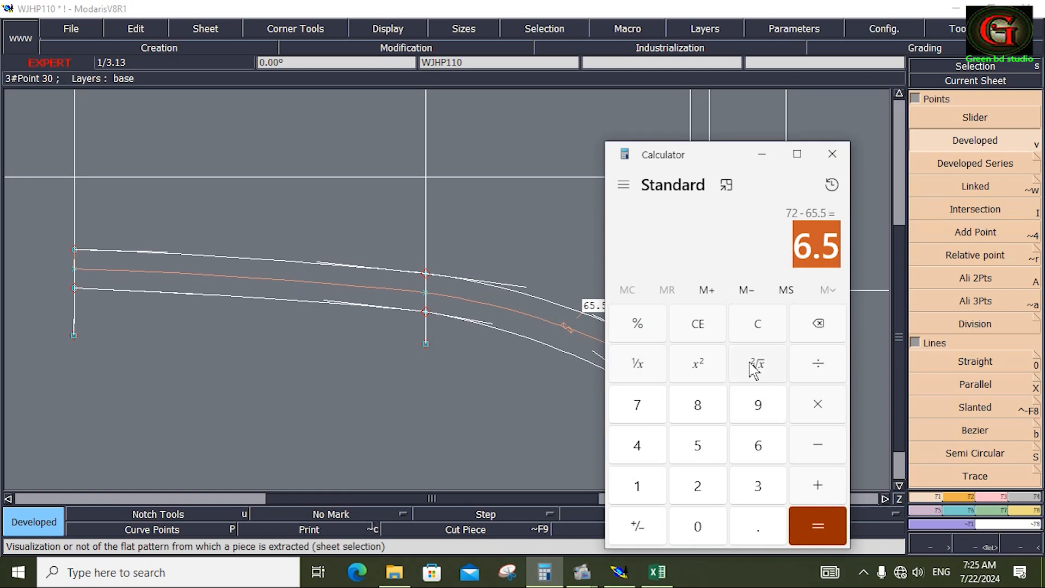
{"action": "left_click", "coordinate": [758, 331]}
{"action": "left_click", "coordinate": [635, 407]}
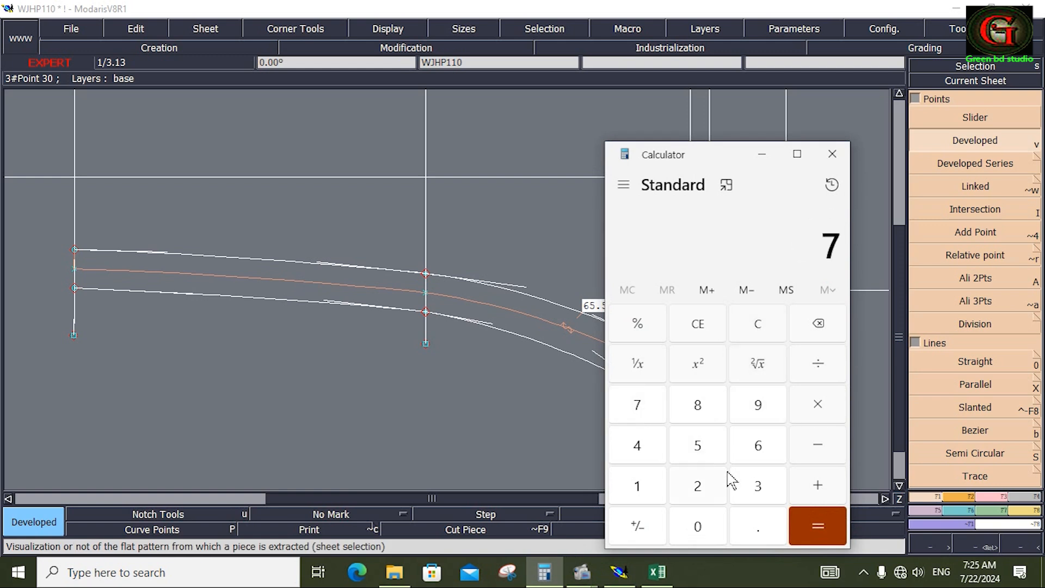
{"action": "left_click", "coordinate": [697, 484]}
{"action": "left_click", "coordinate": [816, 446]}
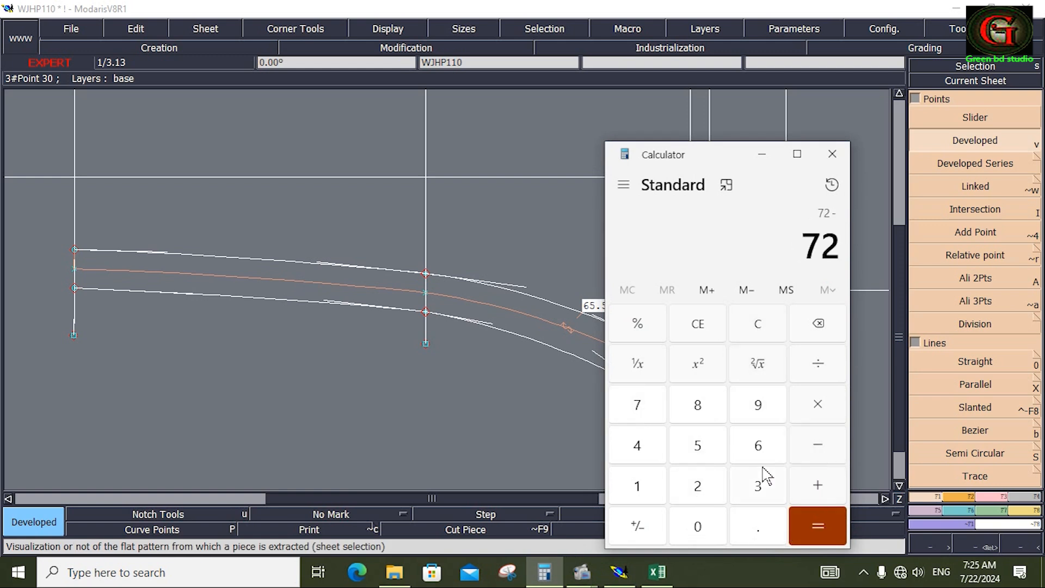
{"action": "left_click", "coordinate": [759, 454]}
{"action": "left_click", "coordinate": [805, 516]}
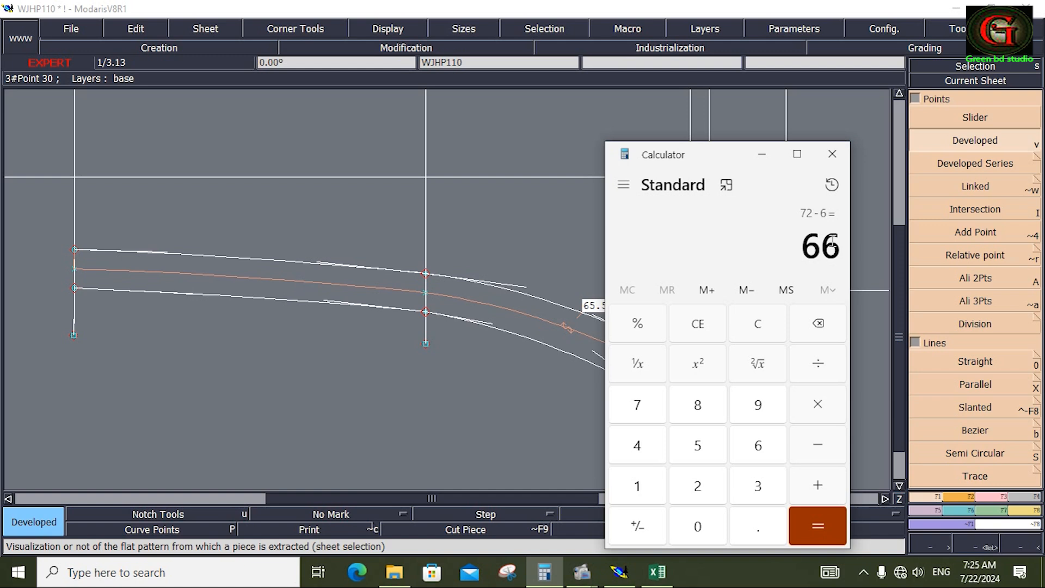
{"action": "left_click", "coordinate": [762, 154]}
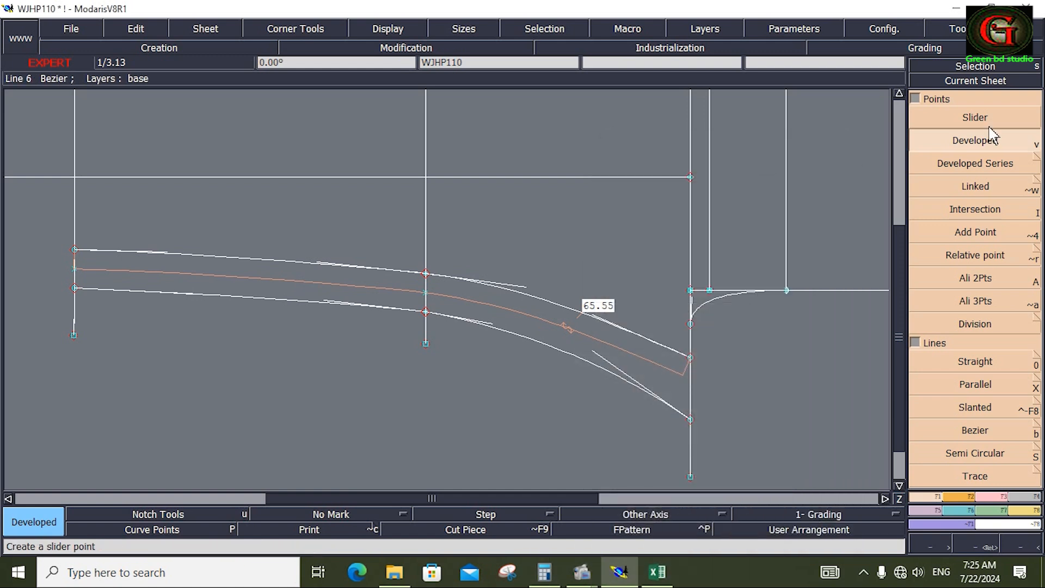
{"action": "left_click", "coordinate": [990, 137]}
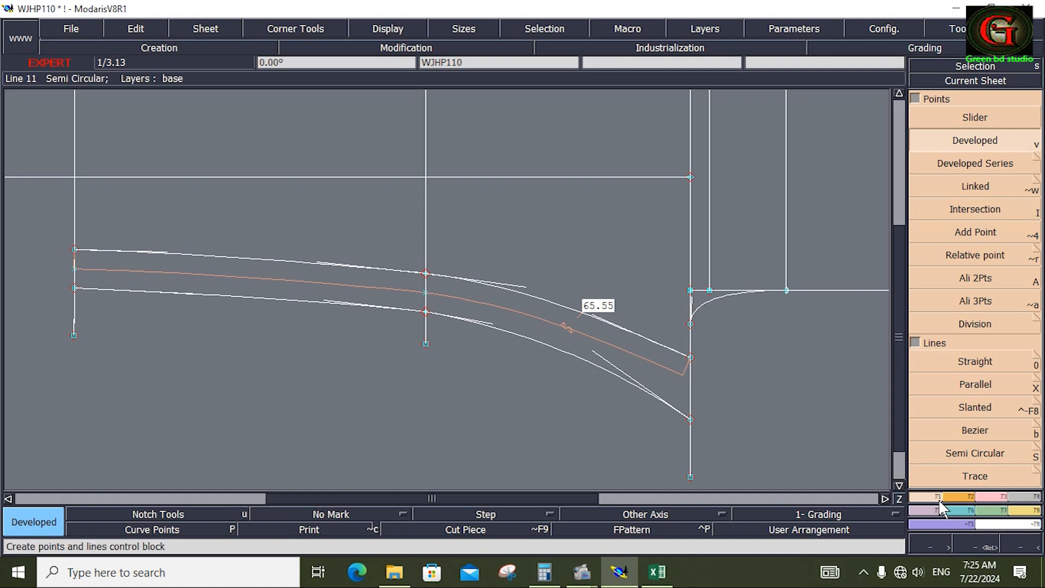
{"action": "left_click", "coordinate": [991, 496]}
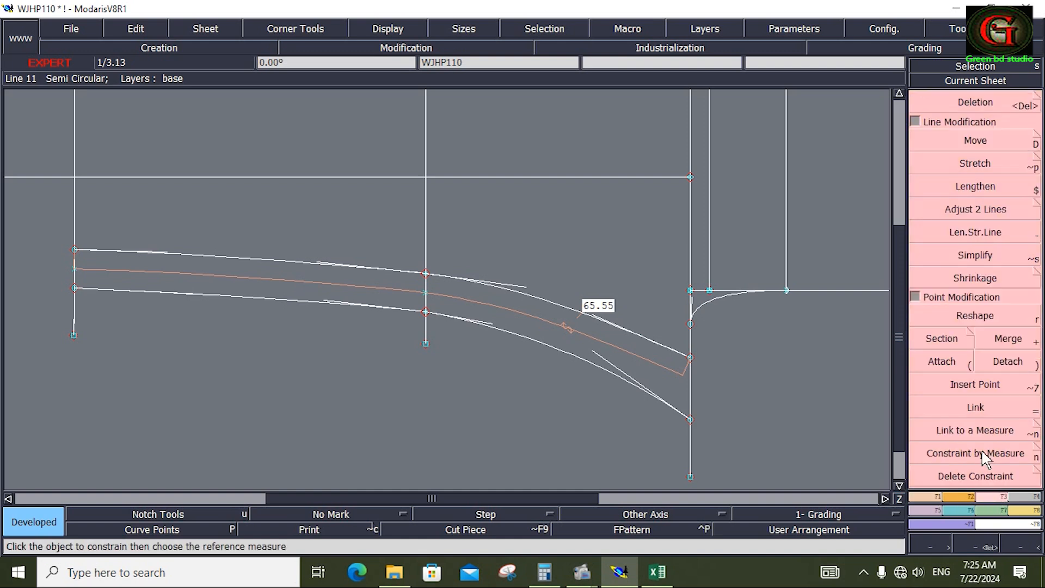
{"action": "left_click", "coordinate": [925, 496]}
{"action": "left_click", "coordinate": [992, 495]}
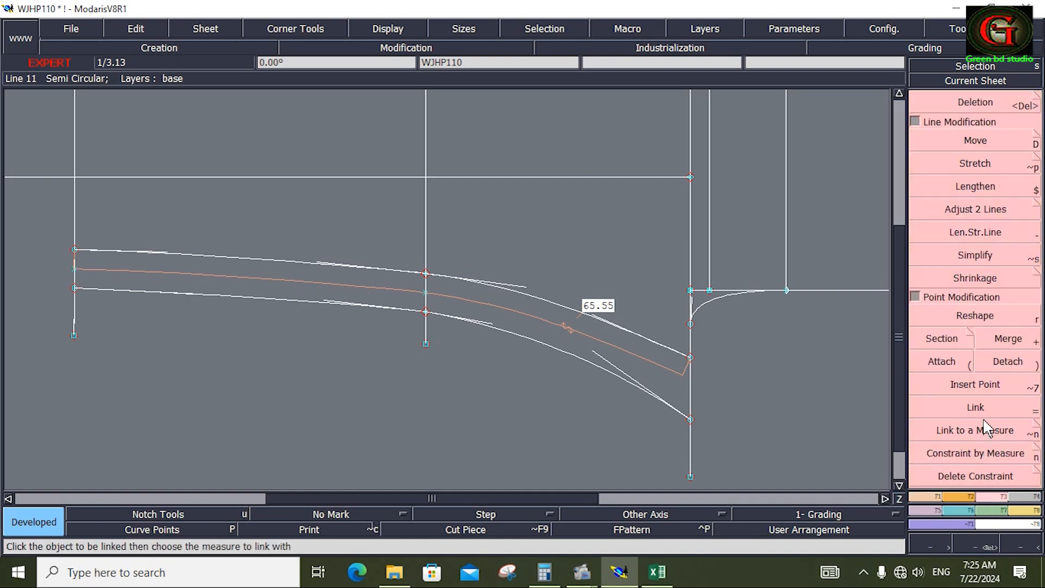
Extend the crotch end of the upper inseam curve in a straight line past the crotch line with Len.Str.Line
{"action": "left_click", "coordinate": [980, 385]}
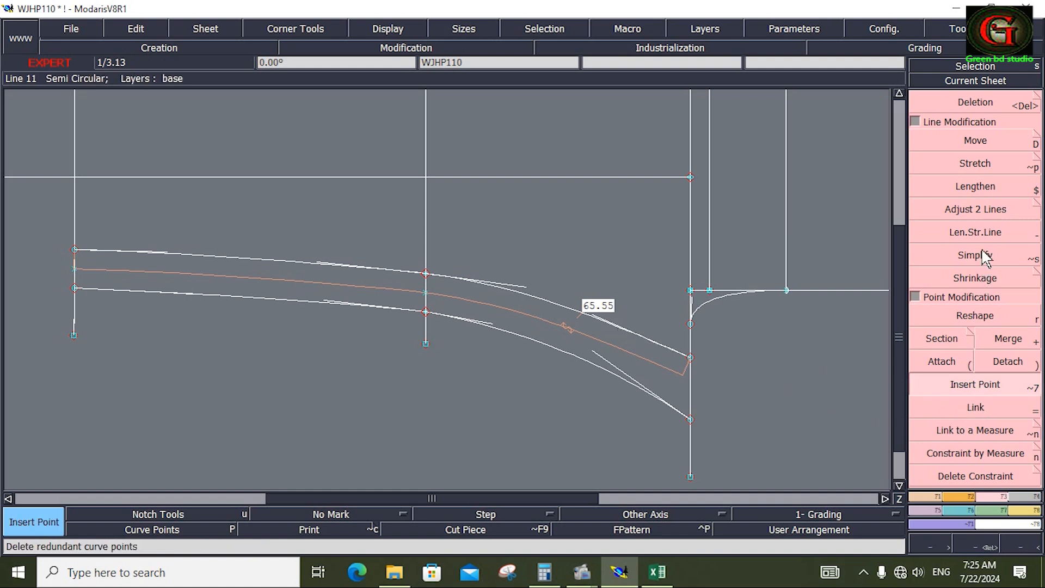
{"action": "left_click", "coordinate": [975, 233]}
{"action": "left_click", "coordinate": [667, 352]}
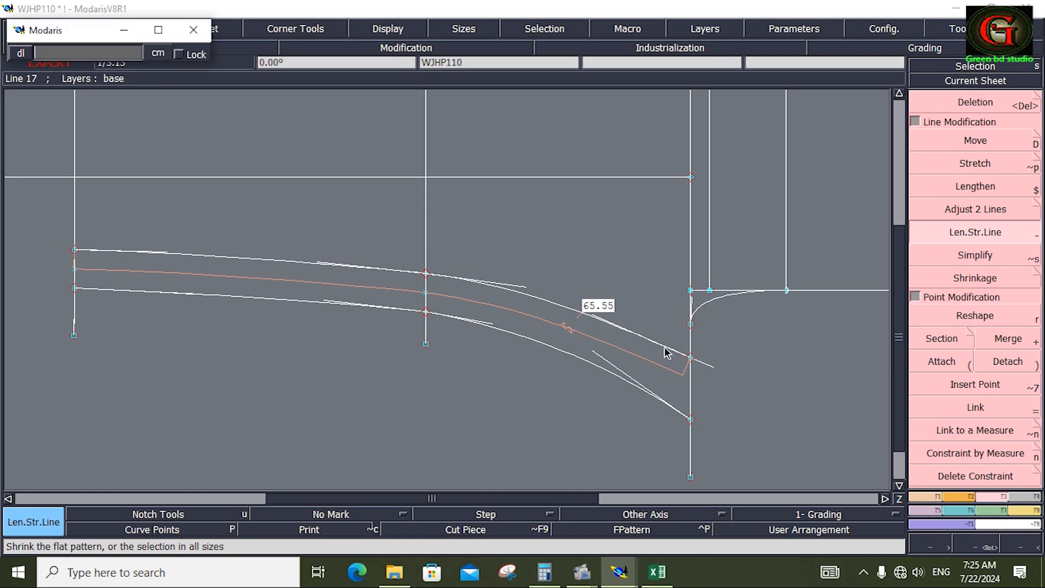
{"action": "key", "text": "Return"}
{"action": "left_click", "coordinate": [738, 442]}
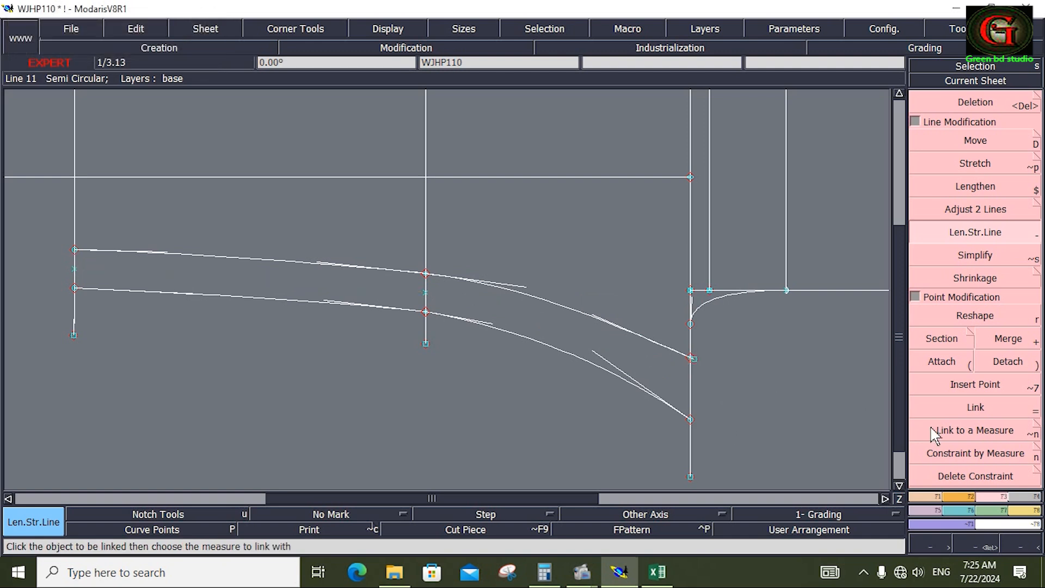
Add a dynamic length measure along the upper inseam curve from its extended crotch end to its hem point
{"action": "left_click", "coordinate": [1020, 511]}
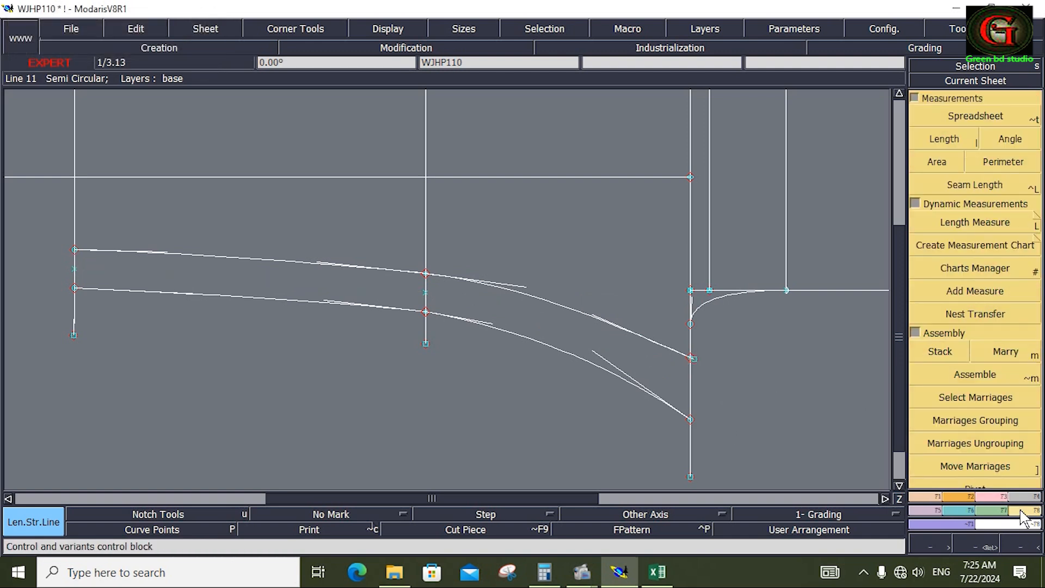
{"action": "left_click", "coordinate": [1031, 227]}
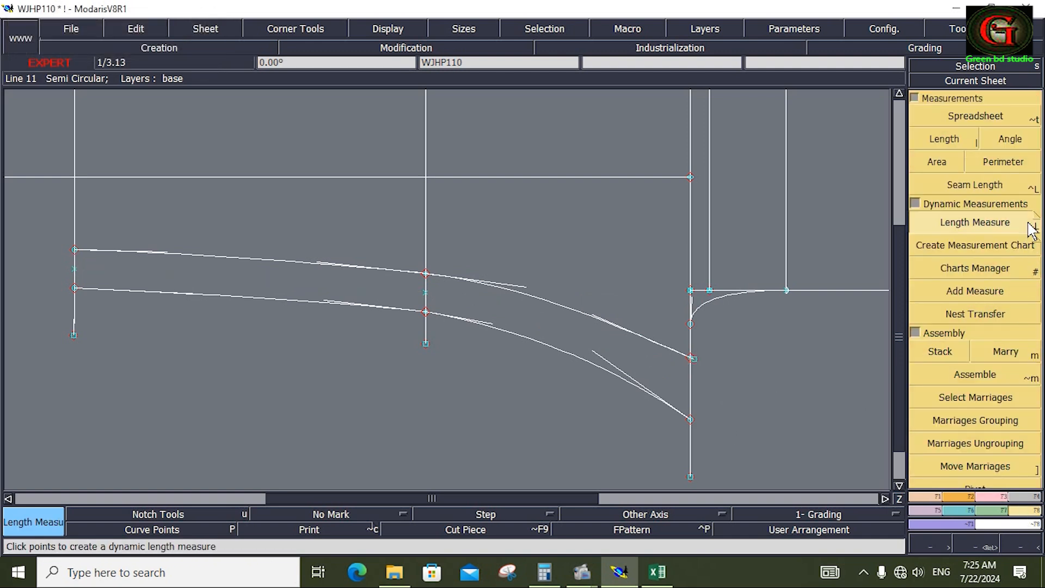
{"action": "left_click", "coordinate": [693, 360]}
{"action": "left_click", "coordinate": [79, 260]}
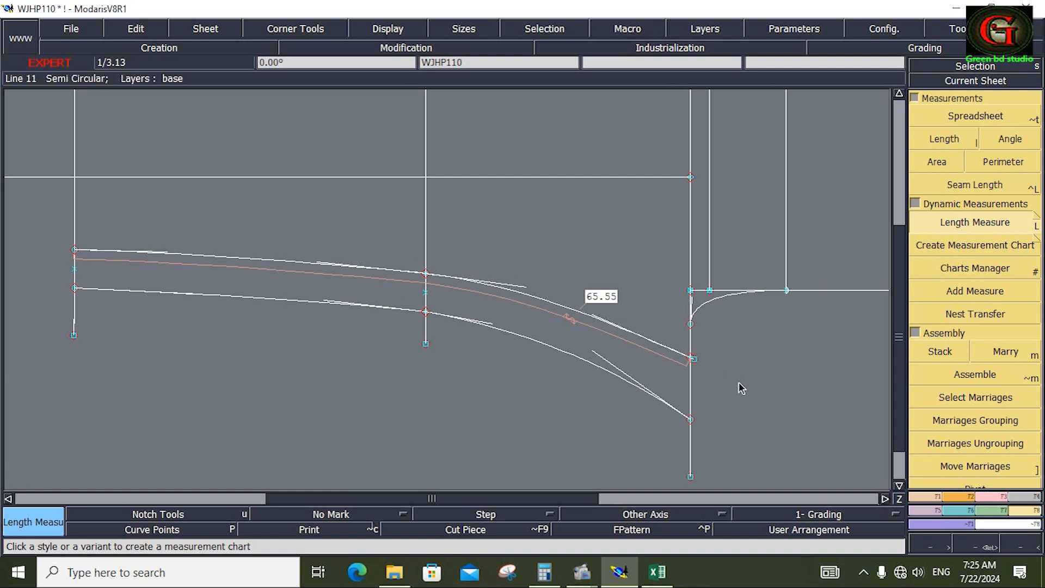
{"action": "key", "text": "ctrl+z"}
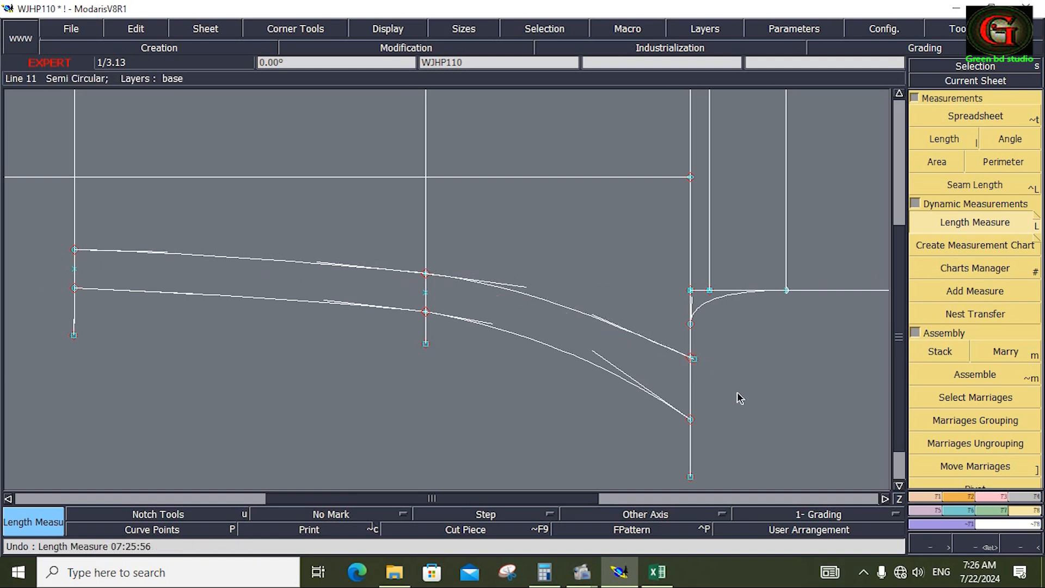
{"action": "left_click", "coordinate": [694, 359]}
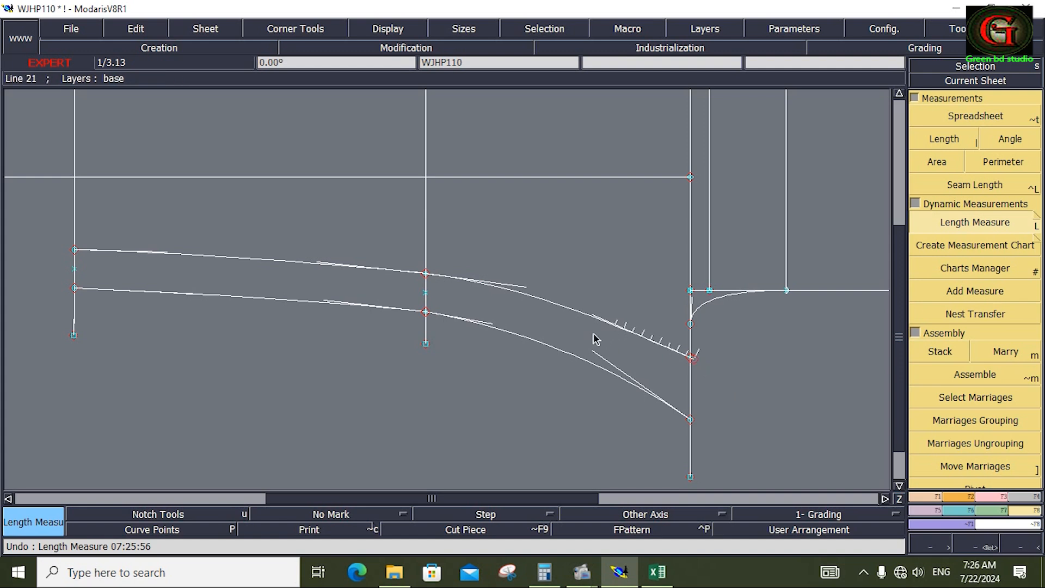
{"action": "left_click", "coordinate": [84, 250]}
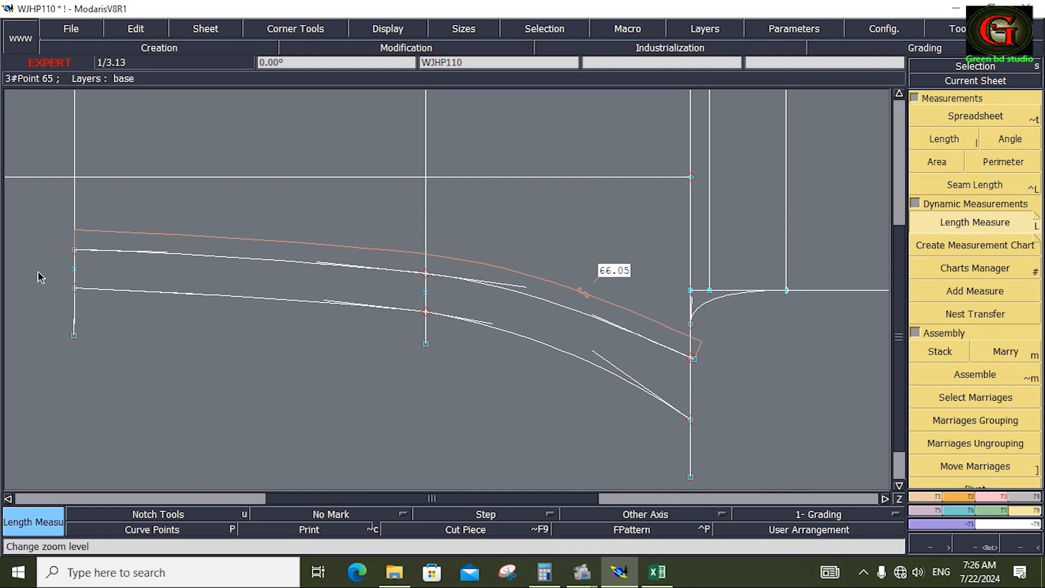
Place a developed point on the lower inseam curve at a curve length of 66.00 cm from its hem point
{"action": "left_click", "coordinate": [925, 496]}
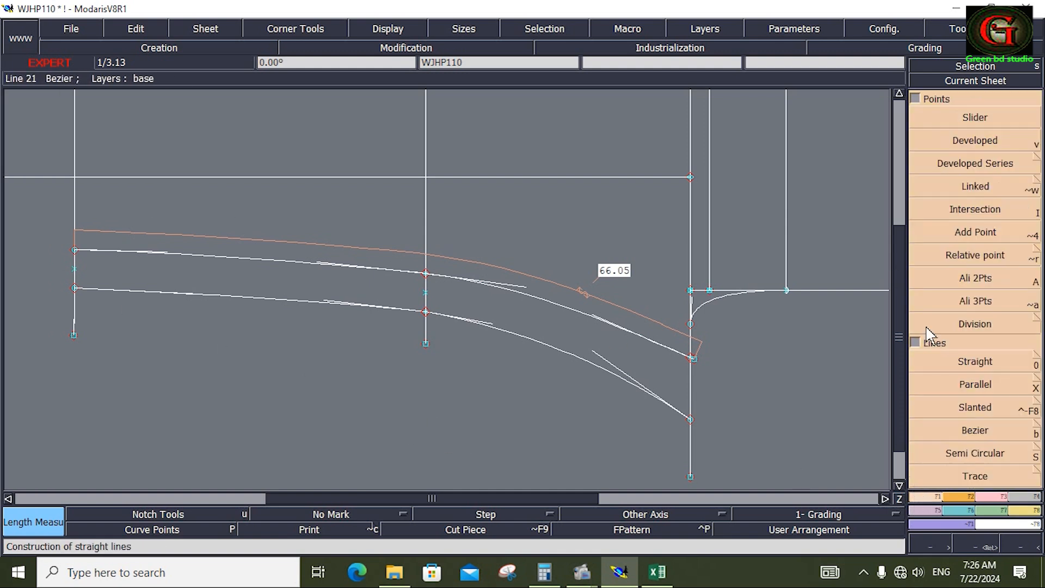
{"action": "left_click", "coordinate": [959, 147]}
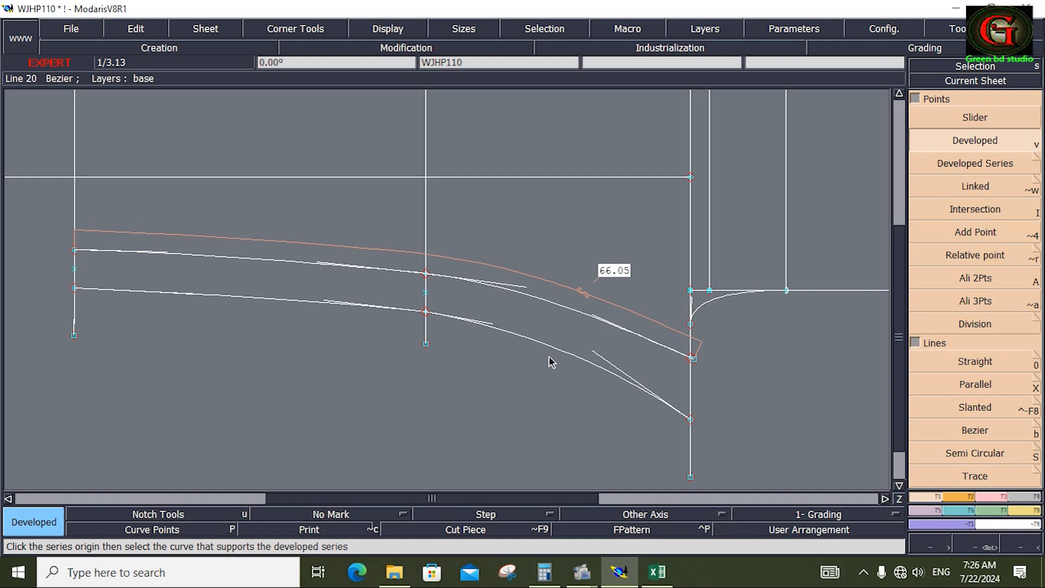
{"action": "left_click", "coordinate": [76, 290]}
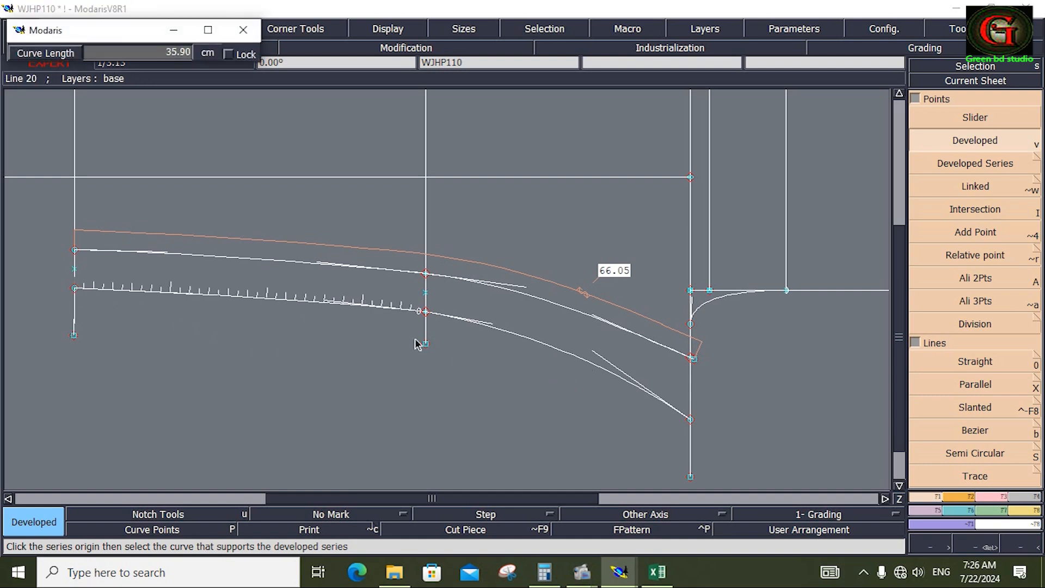
{"action": "type", "text": "72.00"}
{"action": "type", "text": "66.00"}
{"action": "key", "text": "Return"}
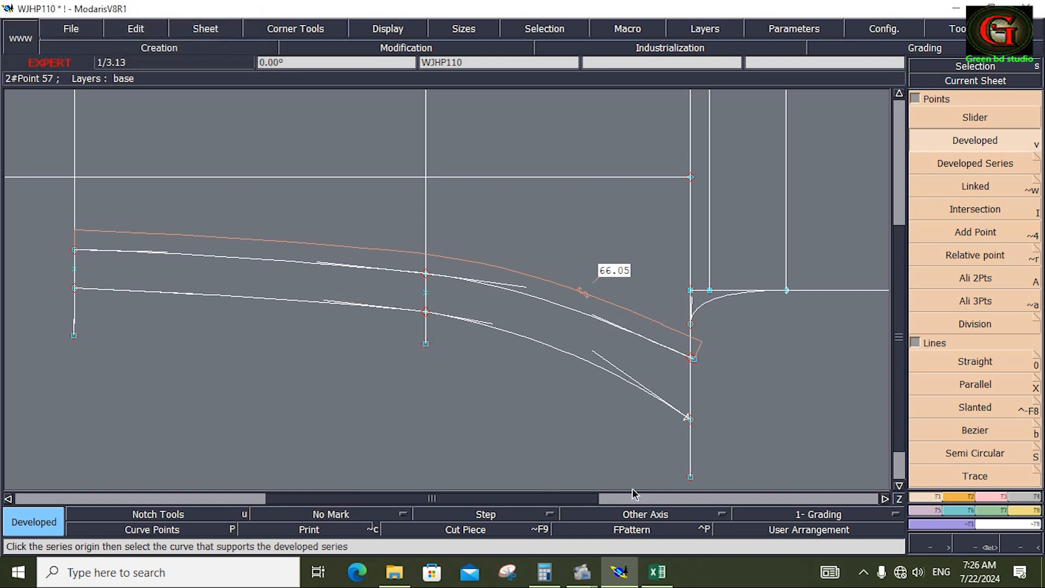
Insert the 66 cm developed point into the lower inseam curve and section the curve at that point
{"action": "key", "text": "z"}
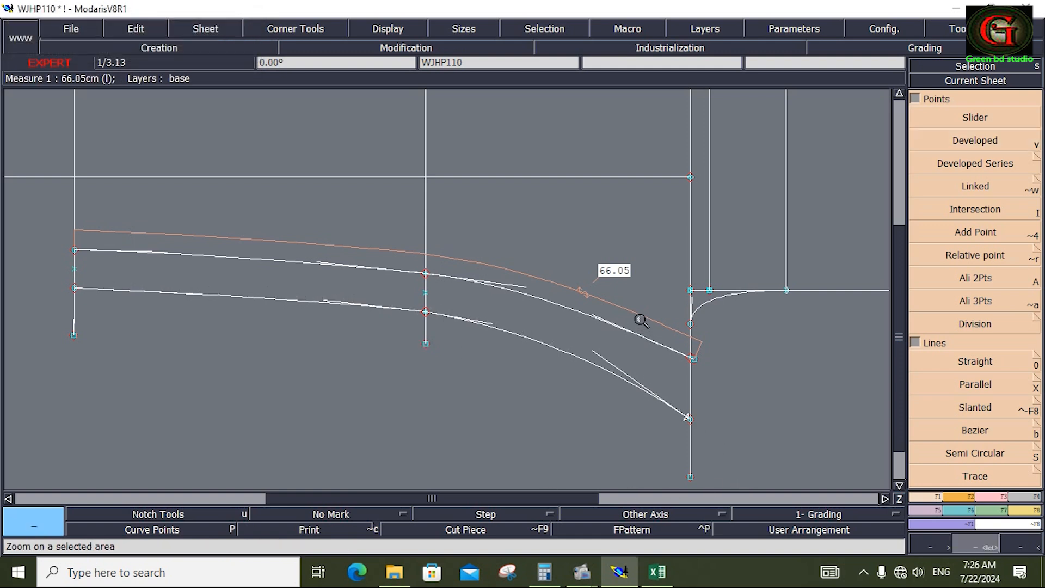
{"action": "left_click_drag", "start_coordinate": [641, 319], "coordinate": [723, 462]}
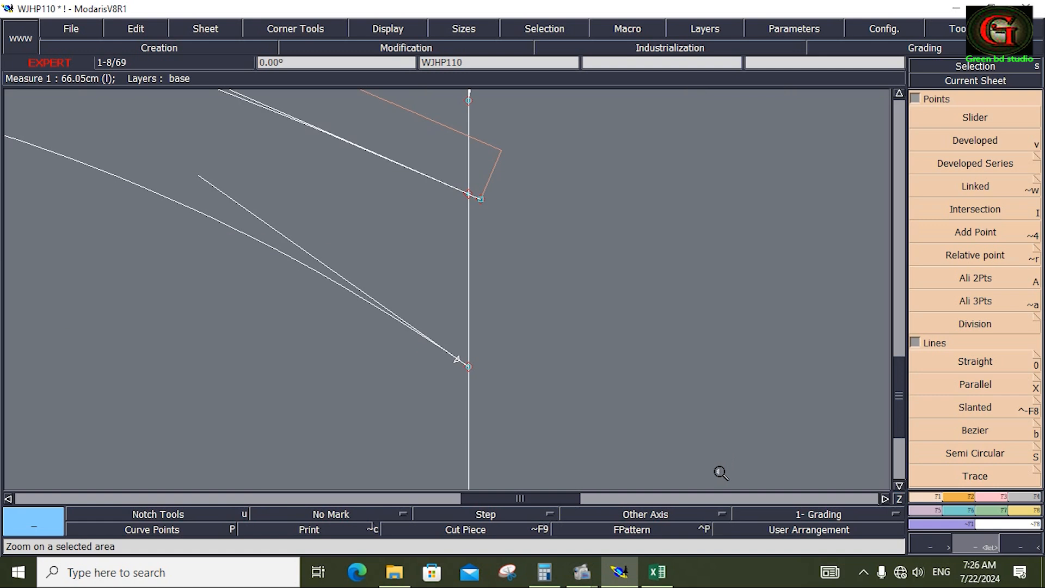
{"action": "left_click", "coordinate": [458, 360]}
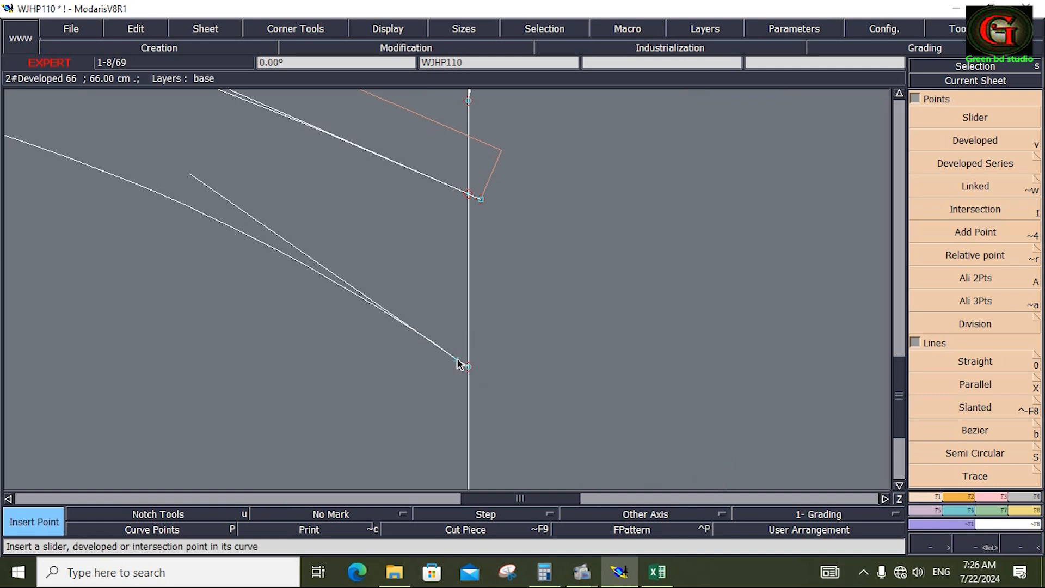
{"action": "left_click", "coordinate": [998, 497]}
{"action": "left_click", "coordinate": [944, 339]}
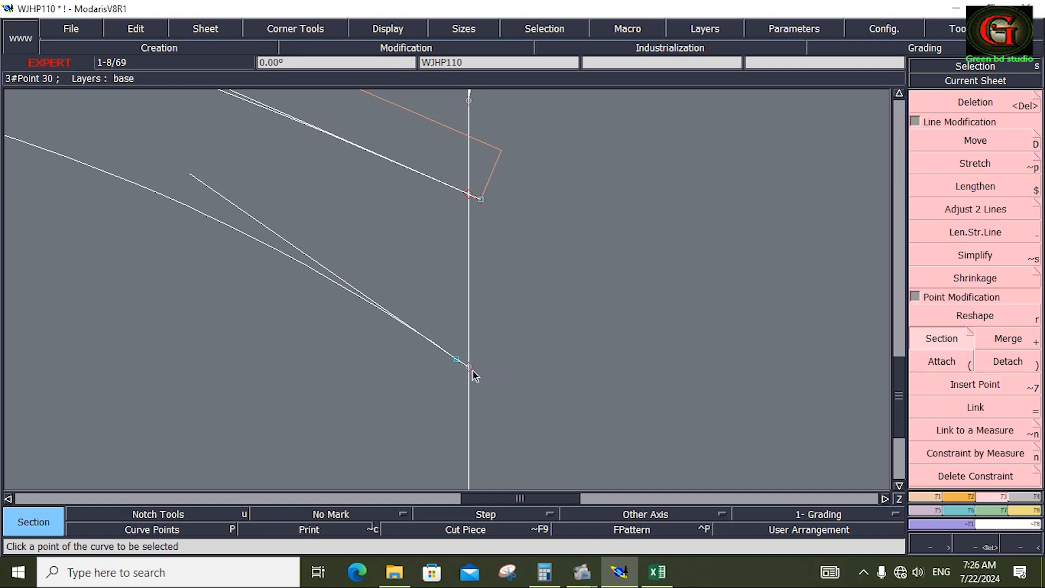
Delete the leftover segment beyond the lower curve's section point and the spare points where both inseam curves met the crotch line
{"action": "left_click", "coordinate": [975, 315]}
{"action": "left_click_drag", "start_coordinate": [478, 366], "coordinate": [502, 387]}
{"action": "key", "text": "Delete"}
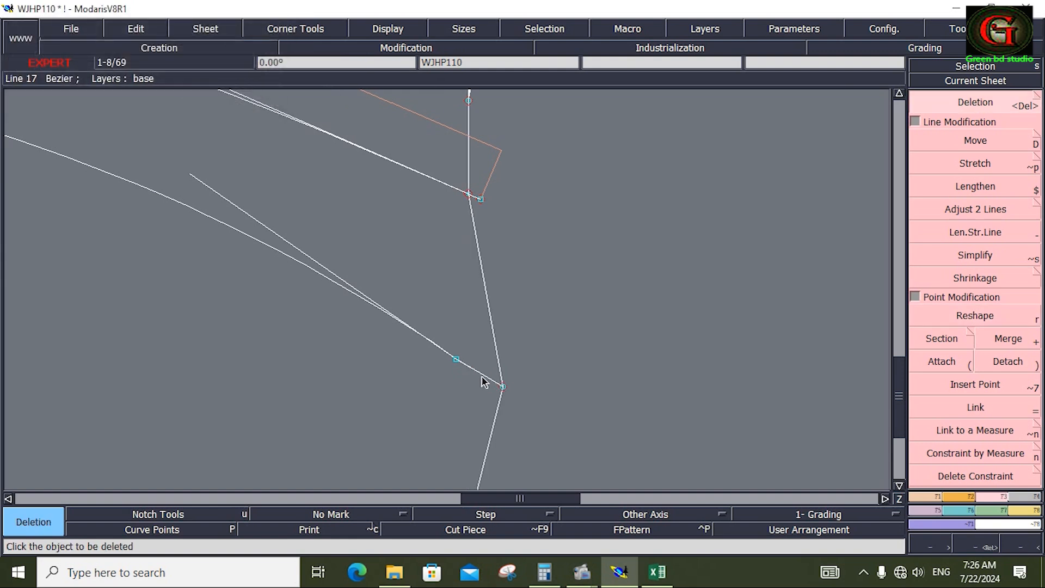
{"action": "left_click", "coordinate": [481, 381]}
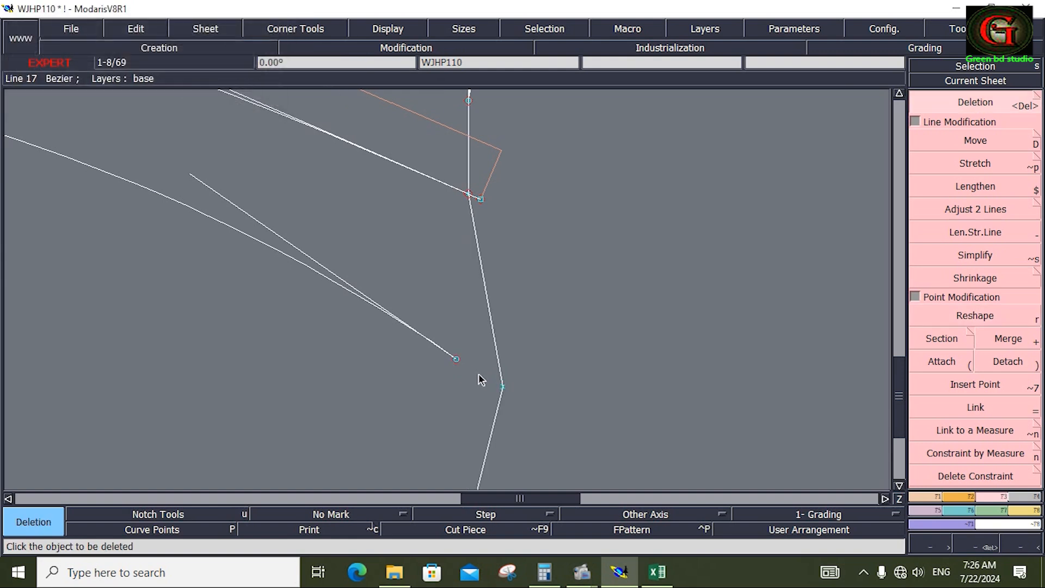
{"action": "left_click", "coordinate": [503, 387]}
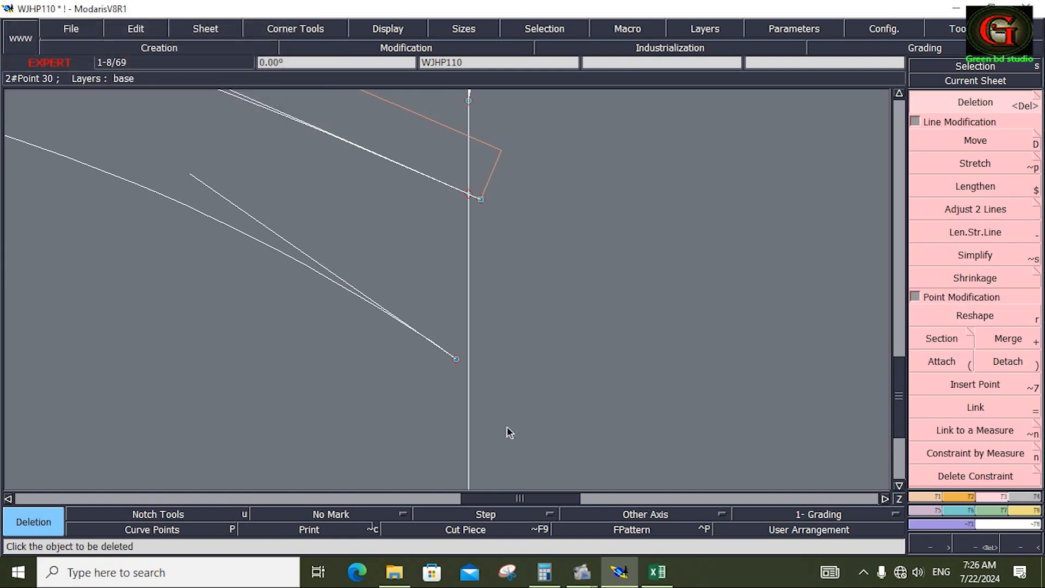
{"action": "left_click", "coordinate": [470, 196]}
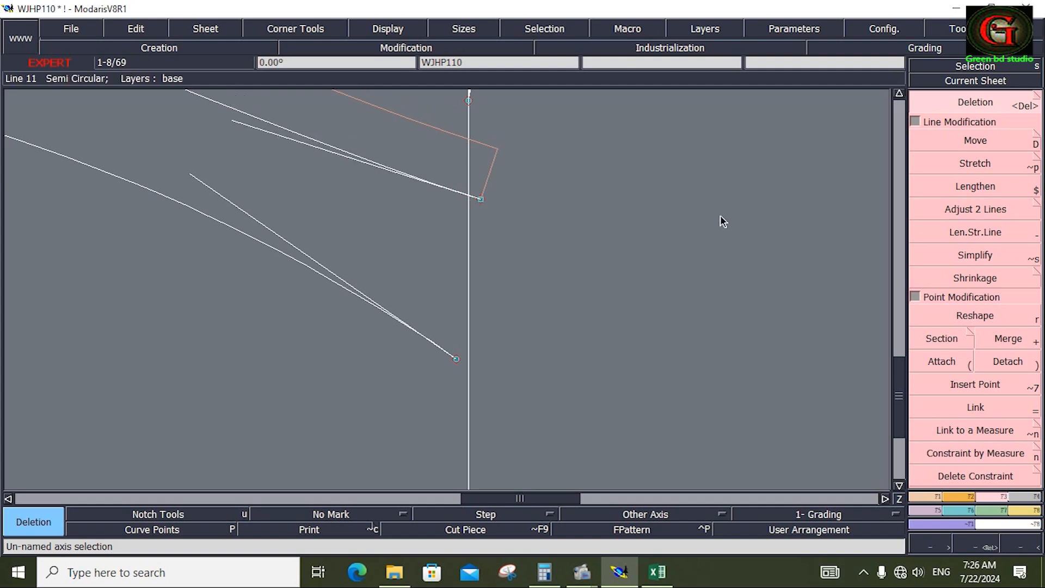
Reshape the tangent handle at the crotch end of the upper inseam curve to smooth the curve
{"action": "key", "text": "Home"}
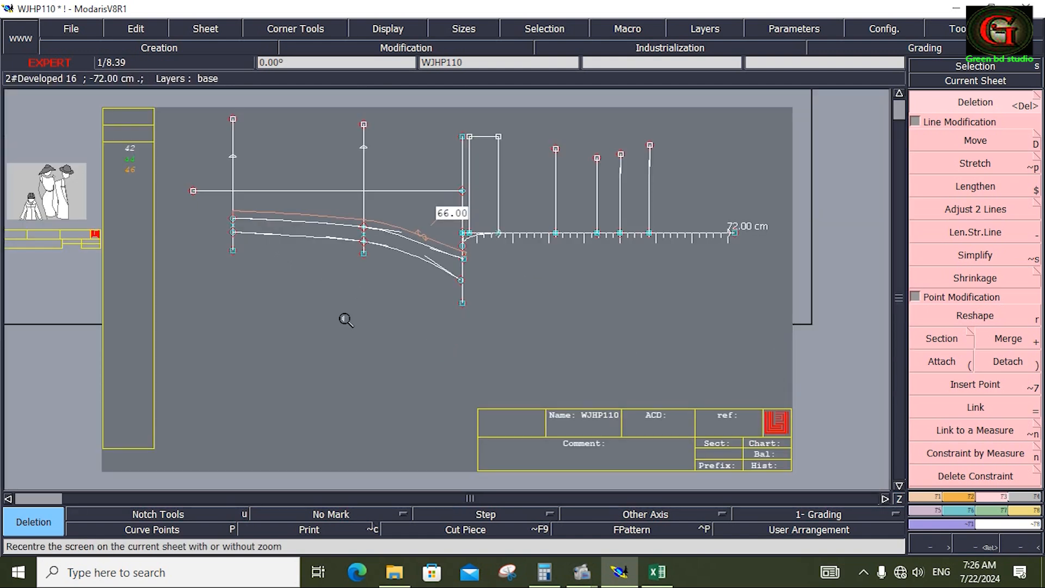
{"action": "left_click_drag", "start_coordinate": [310, 206], "coordinate": [486, 302]}
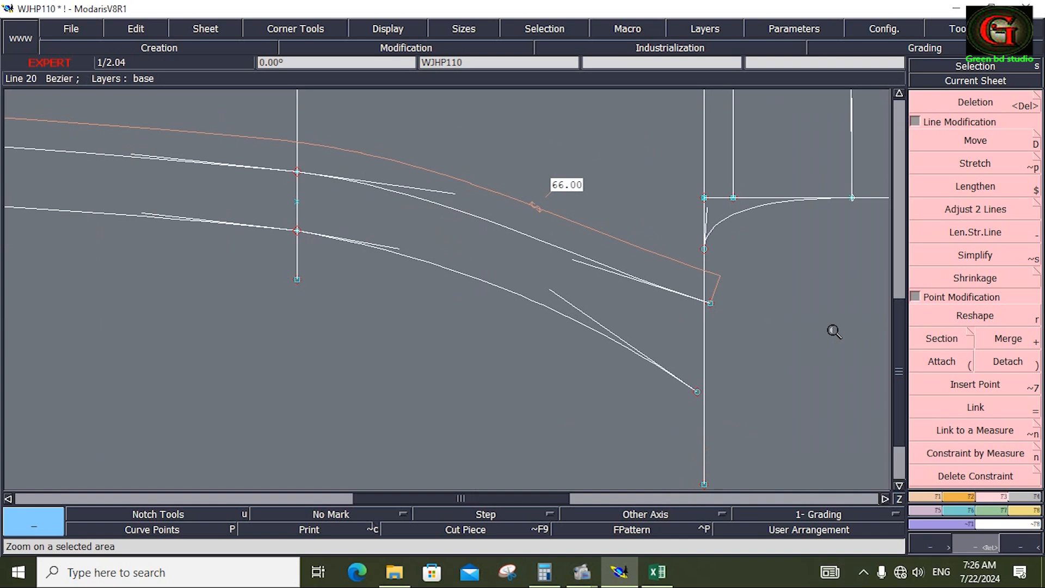
{"action": "left_click", "coordinate": [974, 325]}
{"action": "left_click_drag", "start_coordinate": [574, 269], "coordinate": [574, 243]}
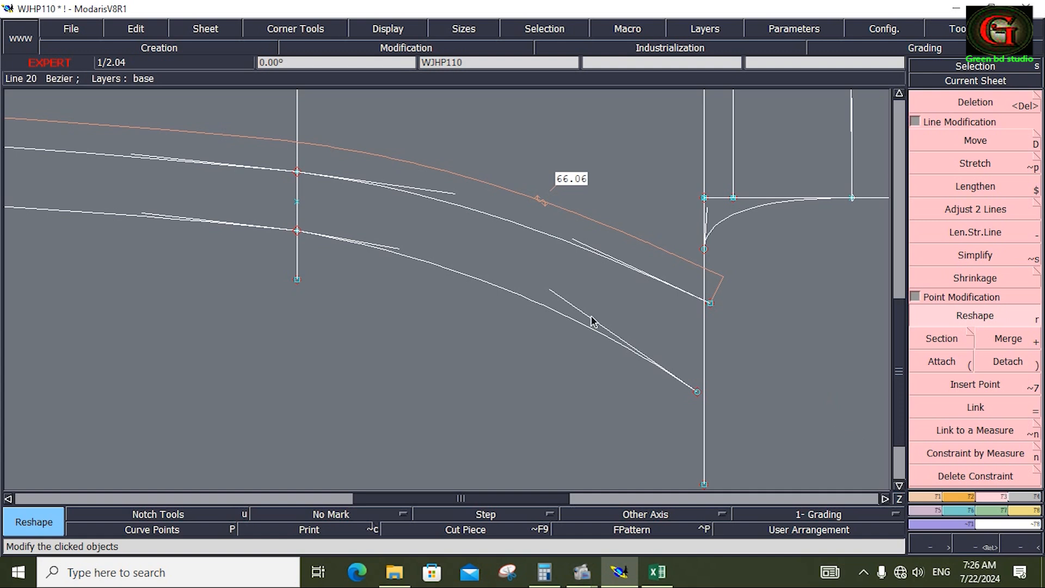
Save the model WJHP110 and continue past the detected anomalies
{"action": "left_click", "coordinate": [82, 22]}
{"action": "left_click", "coordinate": [87, 92]}
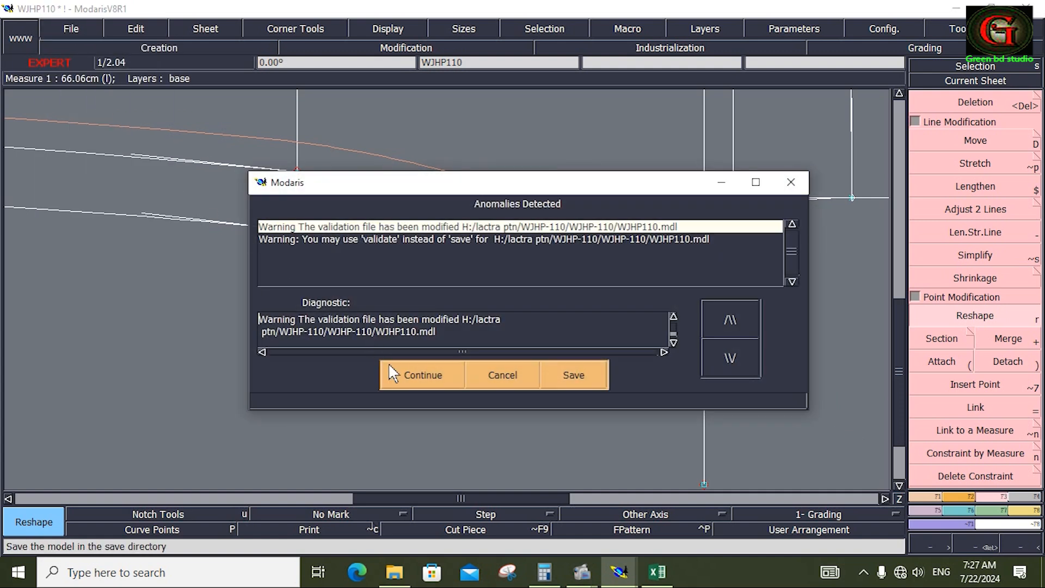
{"action": "left_click", "coordinate": [411, 381]}
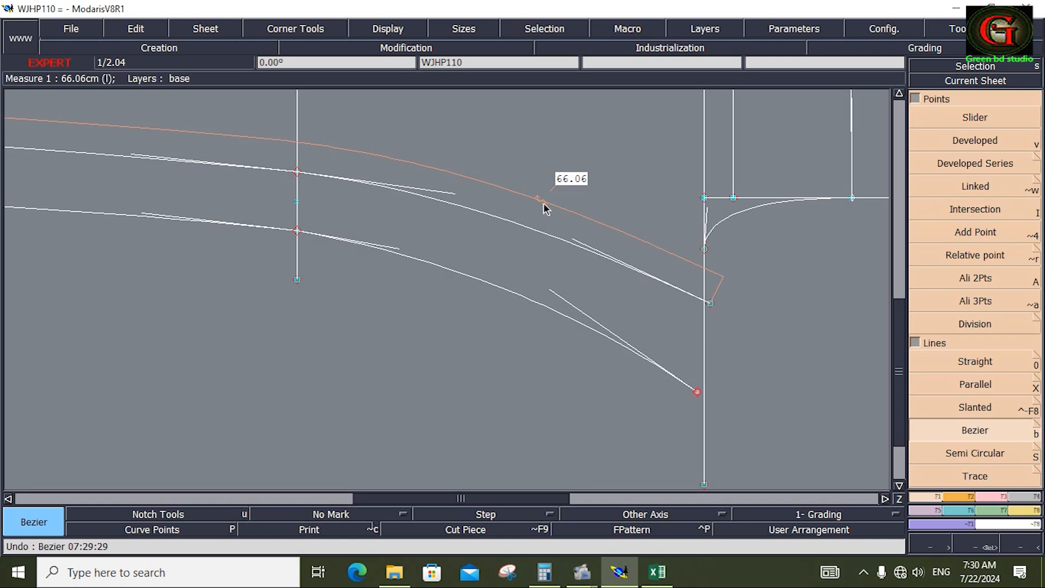
Delete the dynamic length measure from the upper inseam curve
{"action": "key", "text": "Delete"}
{"action": "left_click", "coordinate": [544, 206]}
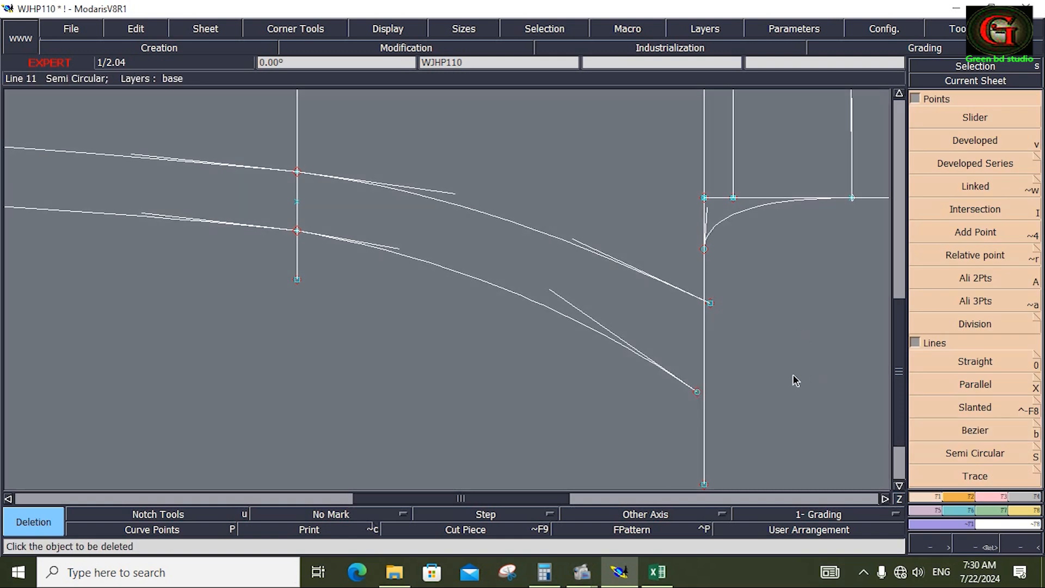
{"action": "left_click_drag", "start_coordinate": [687, 106], "coordinate": [754, 427]}
{"action": "left_click", "coordinate": [762, 397]}
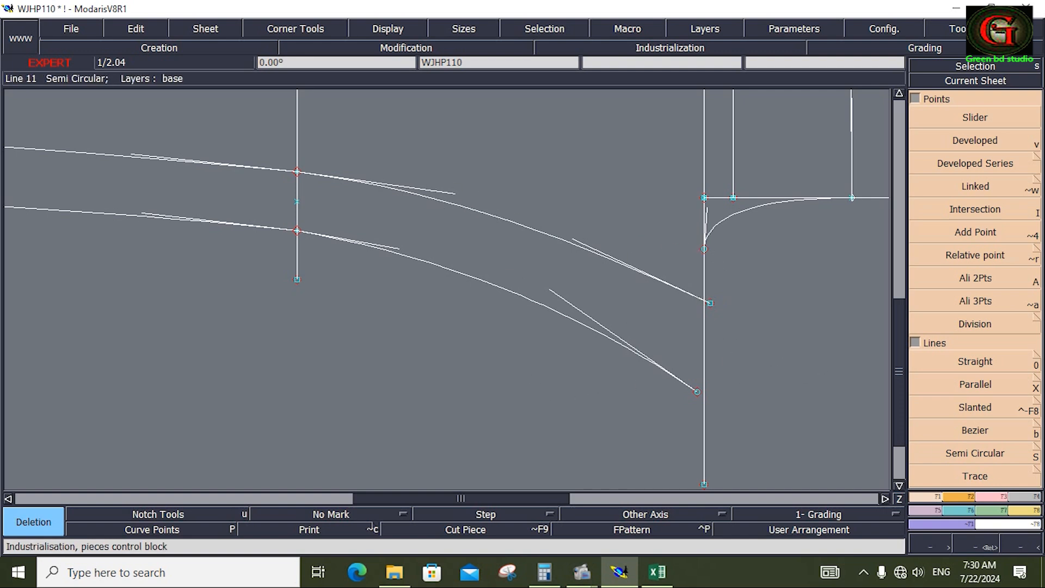
{"action": "left_click", "coordinate": [1032, 521]}
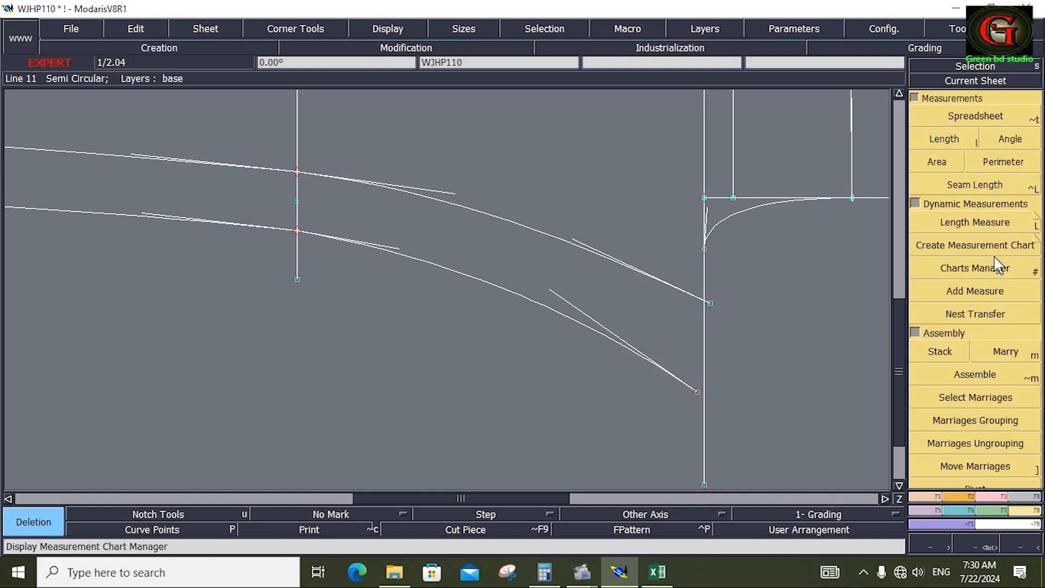
{"action": "left_click", "coordinate": [980, 223]}
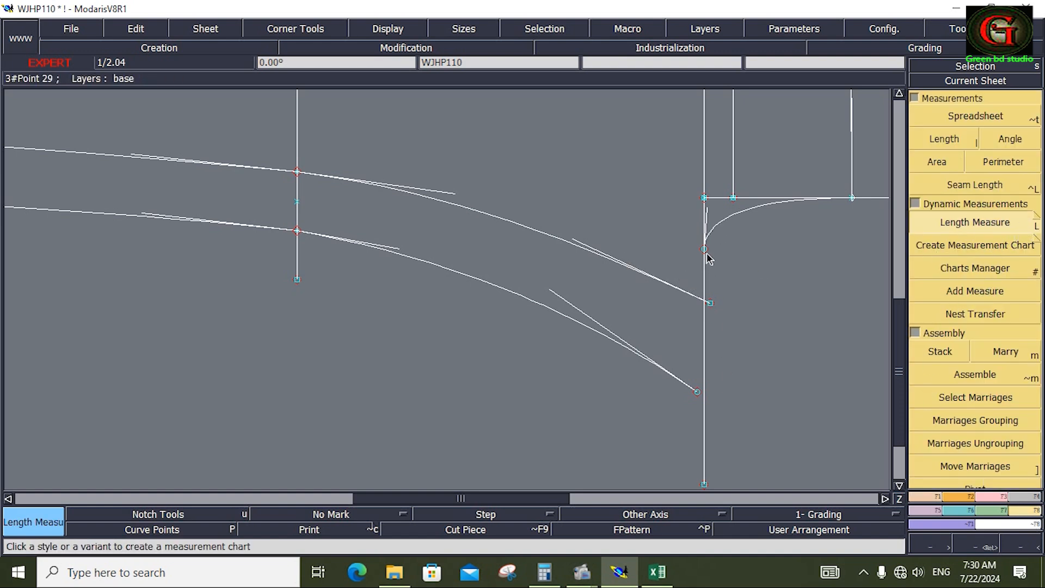
Try a closed four-point Bezier outline in the empty area below the inseam curves, and undo it
{"action": "left_click", "coordinate": [928, 524]}
{"action": "left_click", "coordinate": [975, 431]}
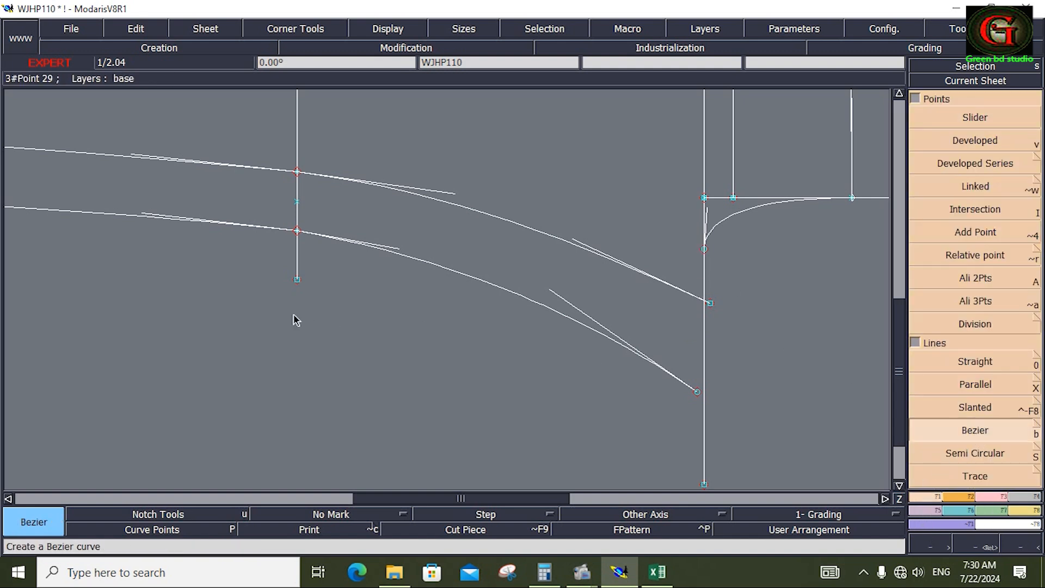
{"action": "left_click", "coordinate": [277, 366]}
{"action": "left_click", "coordinate": [443, 344]}
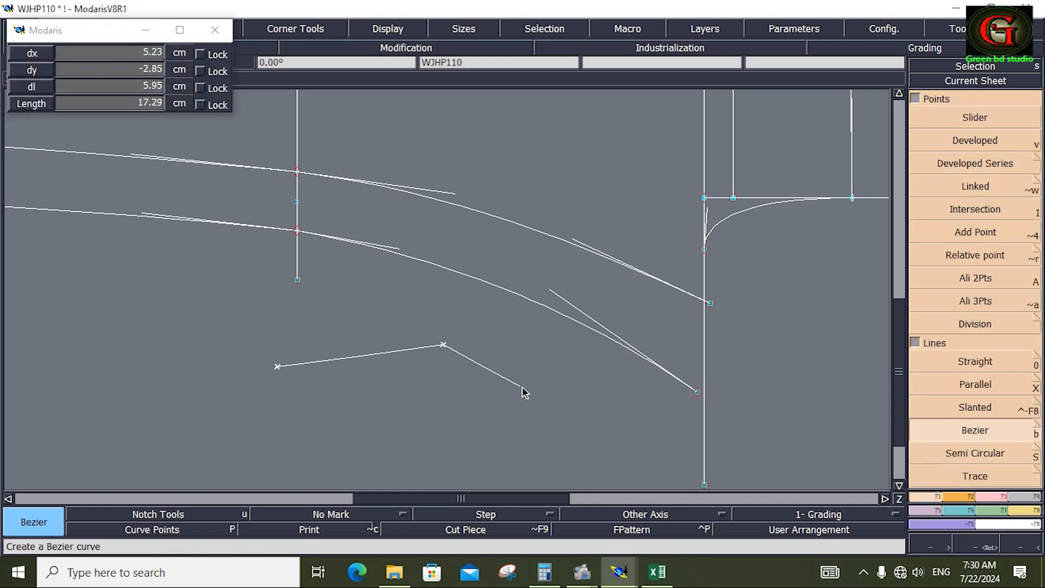
{"action": "left_click", "coordinate": [583, 400]}
{"action": "left_click", "coordinate": [460, 455]}
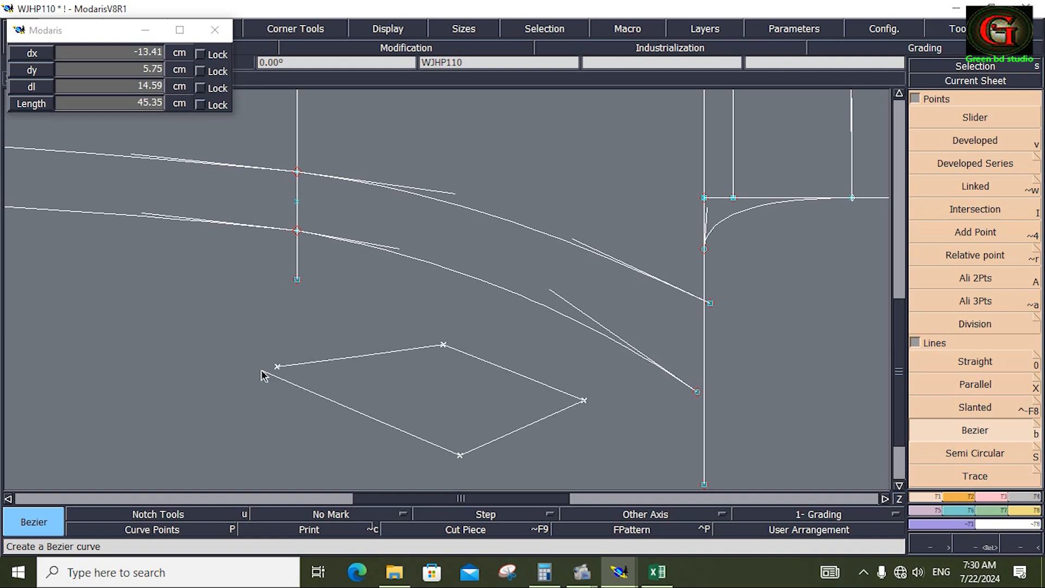
{"action": "left_click", "coordinate": [275, 368]}
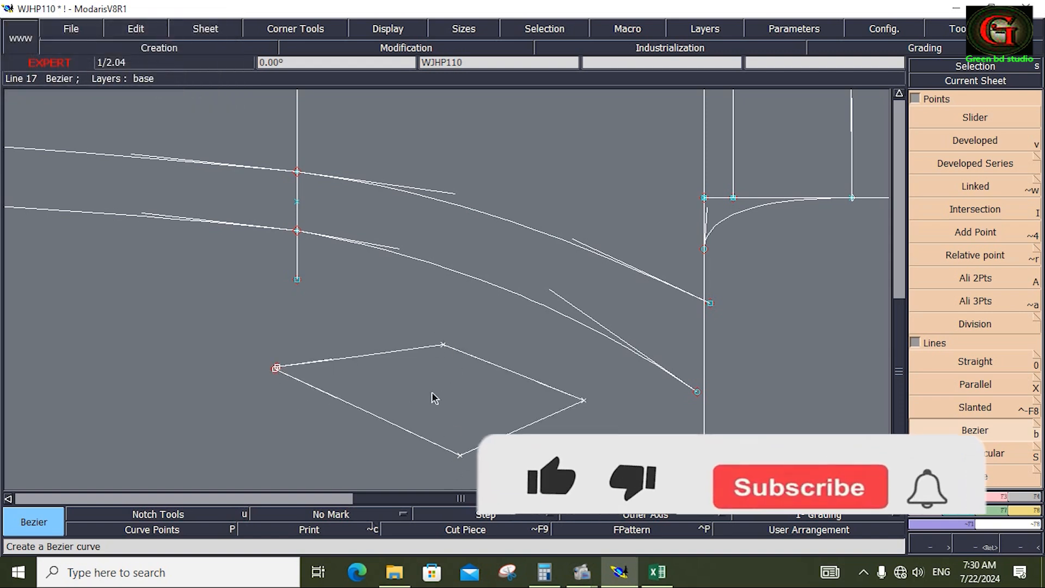
{"action": "key", "text": "ctrl+z"}
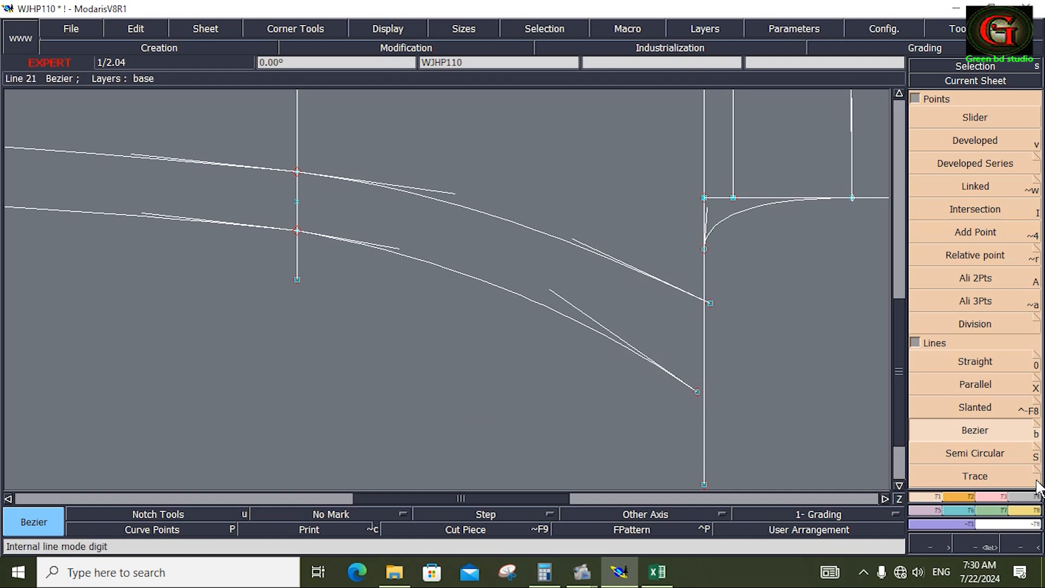
Add a dynamic length measure along the upper inseam curve from its crotch end to the knee line
{"action": "left_click", "coordinate": [1037, 510]}
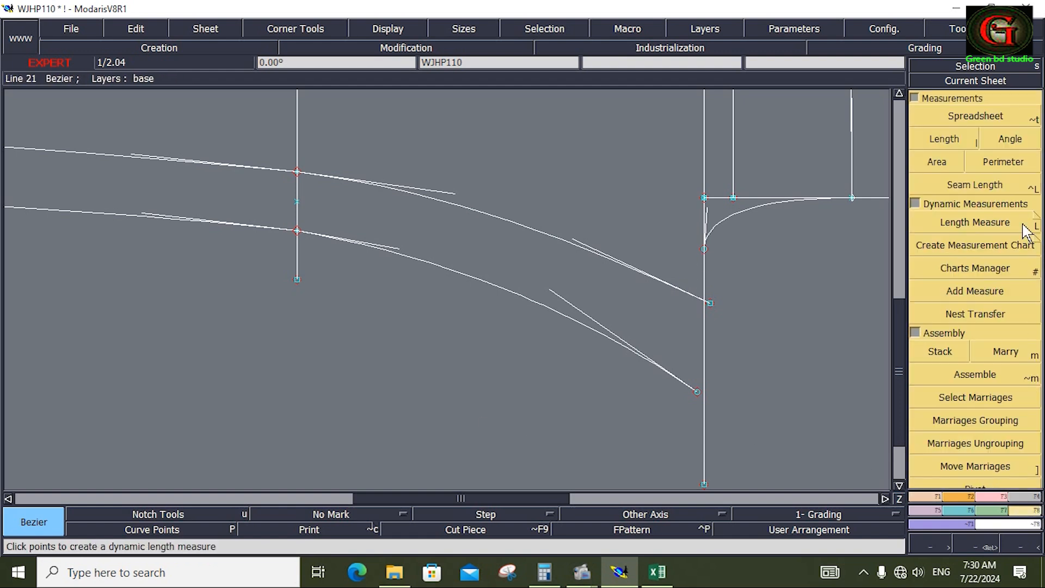
{"action": "left_click", "coordinate": [974, 222]}
{"action": "left_click", "coordinate": [710, 303]}
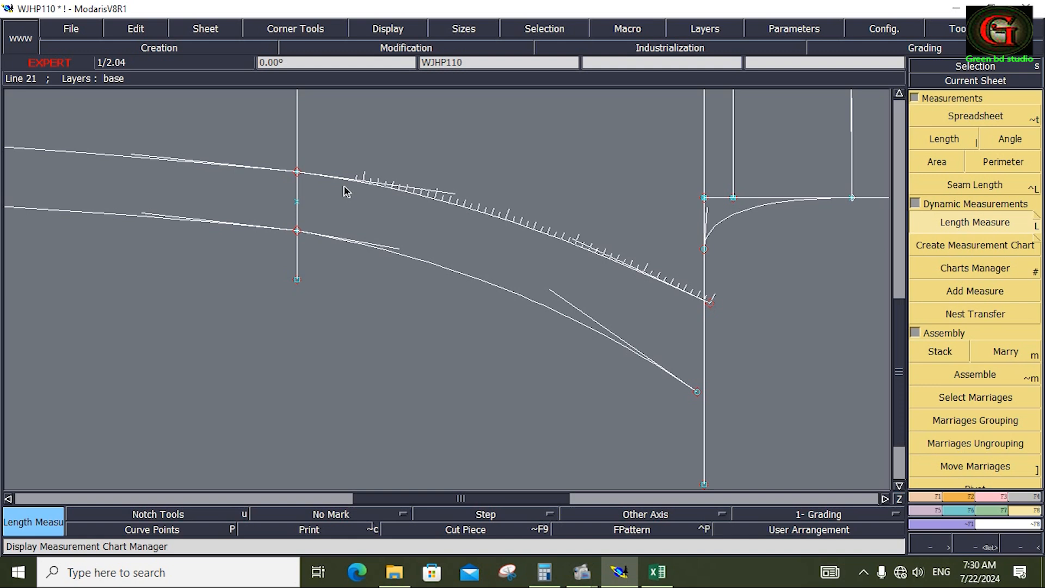
{"action": "left_click", "coordinate": [297, 170]}
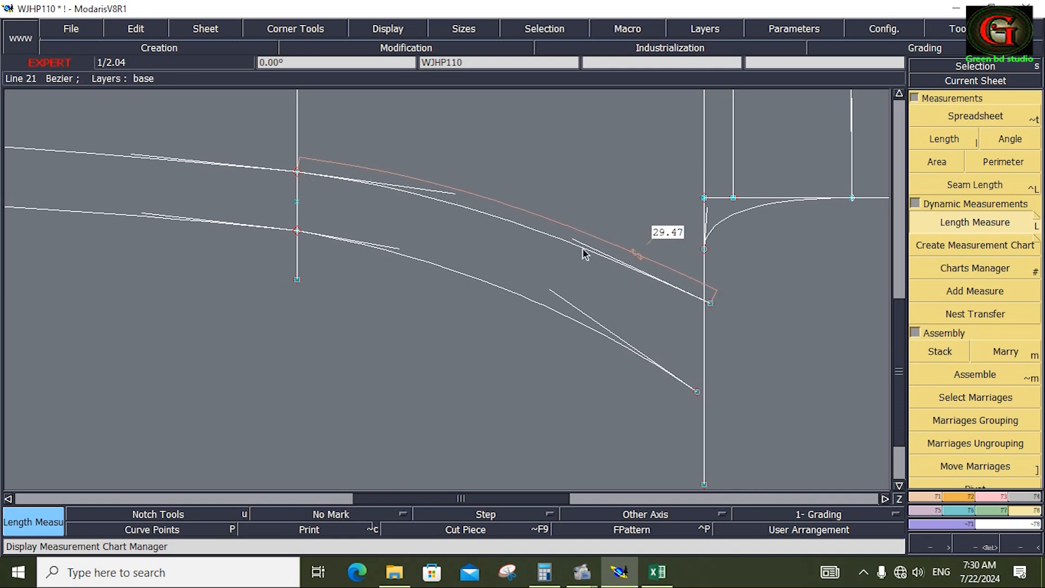
{"action": "left_click", "coordinate": [926, 497]}
{"action": "left_click", "coordinate": [978, 430]}
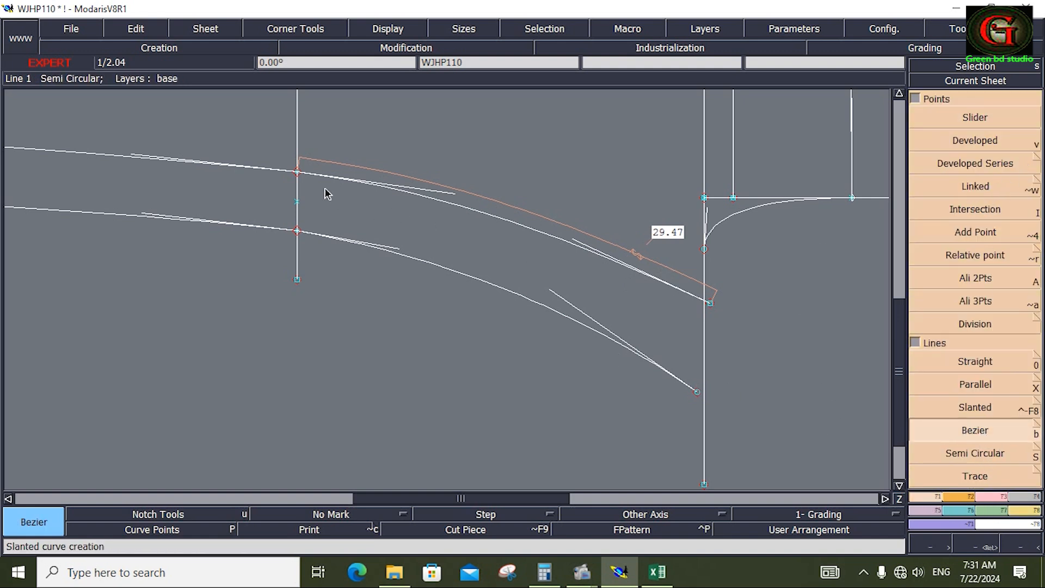
{"action": "left_click", "coordinate": [301, 173]}
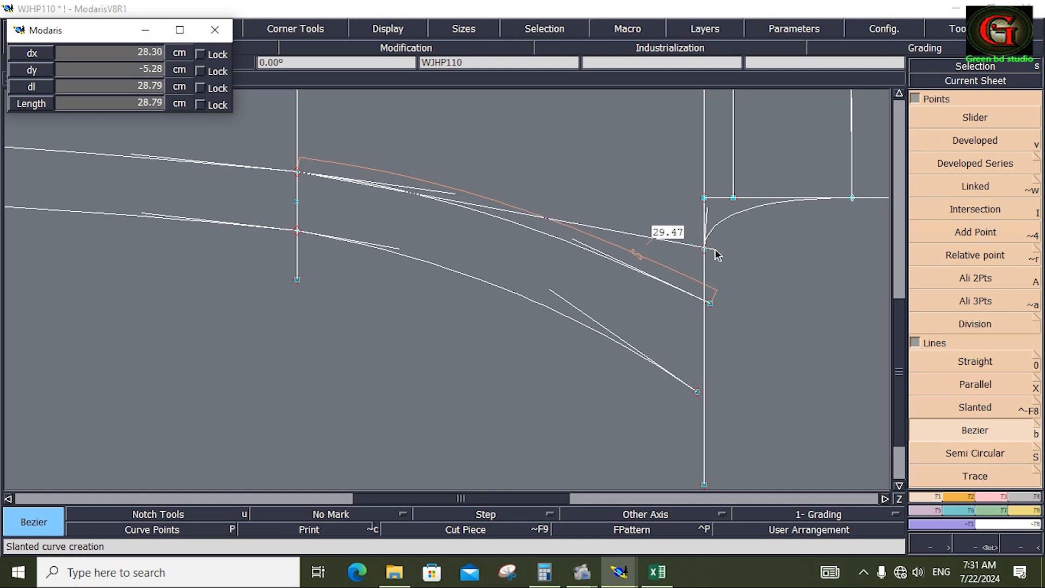
{"action": "left_click", "coordinate": [715, 250]}
{"action": "left_click", "coordinate": [225, 326]}
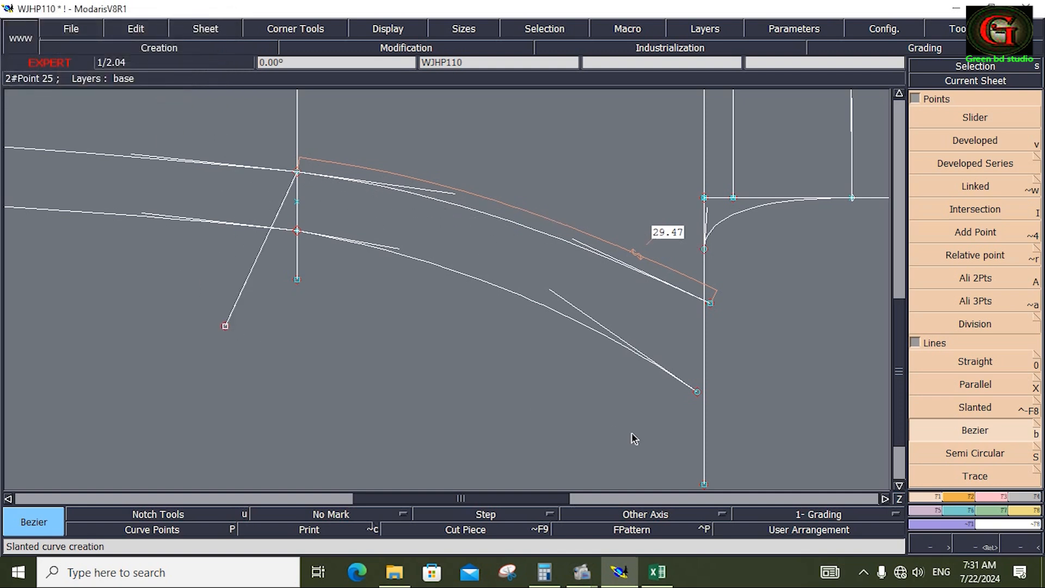
{"action": "key", "text": "ctrl+z"}
Draw a Bezier line about 32 cm long from the upper knee point past the vertical crotch line, and add a dynamic length measure to it
{"action": "left_click", "coordinate": [981, 428]}
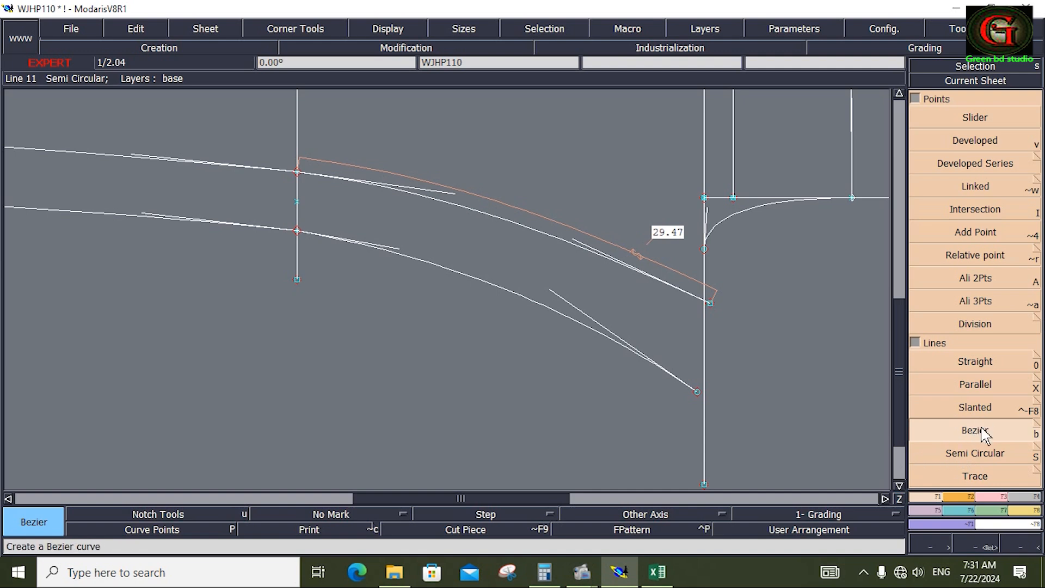
{"action": "left_click", "coordinate": [297, 172]}
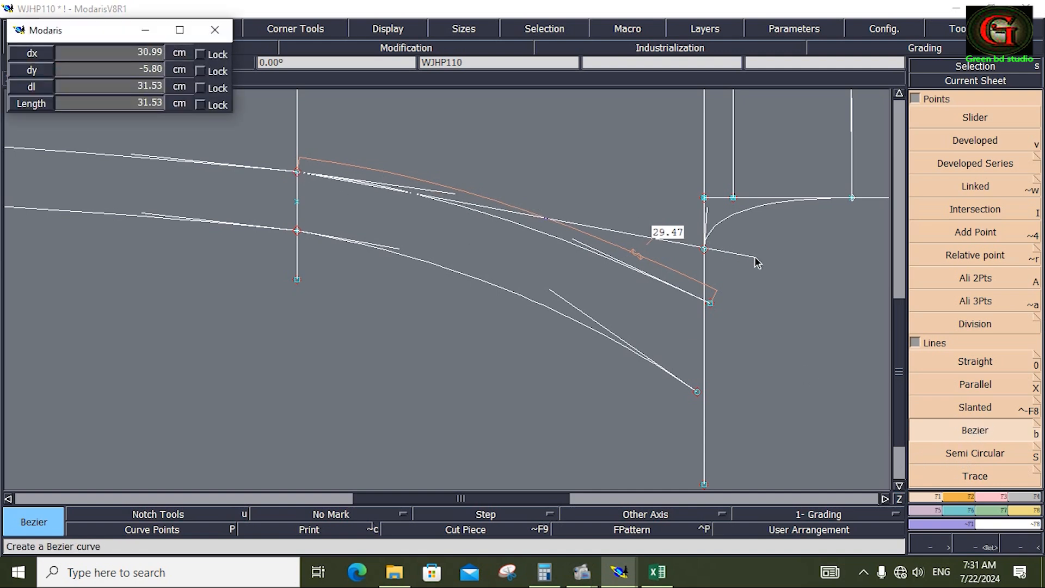
{"action": "left_click", "coordinate": [763, 259]}
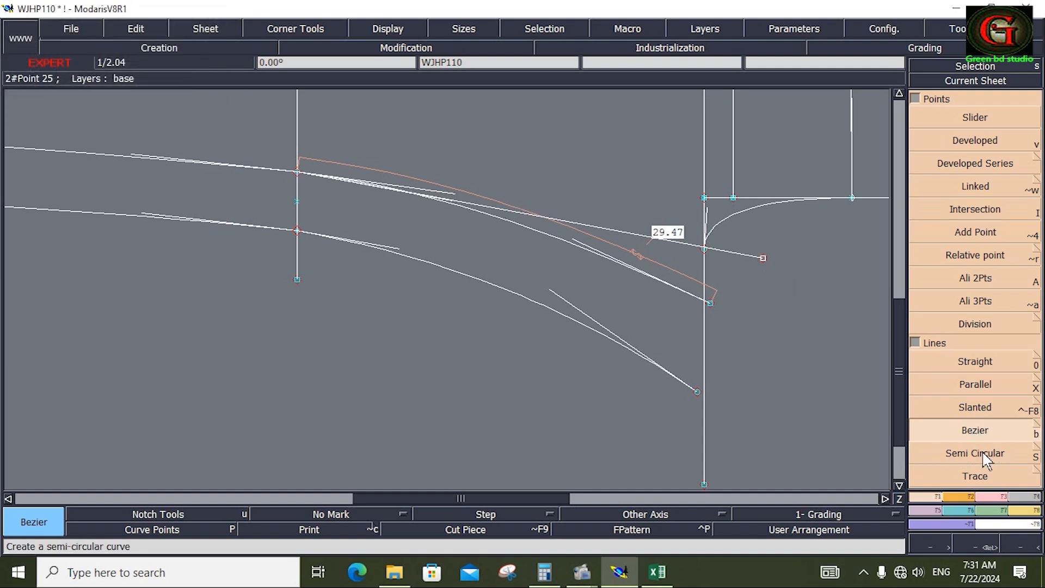
{"action": "left_click", "coordinate": [1025, 509]}
{"action": "left_click", "coordinate": [952, 226]}
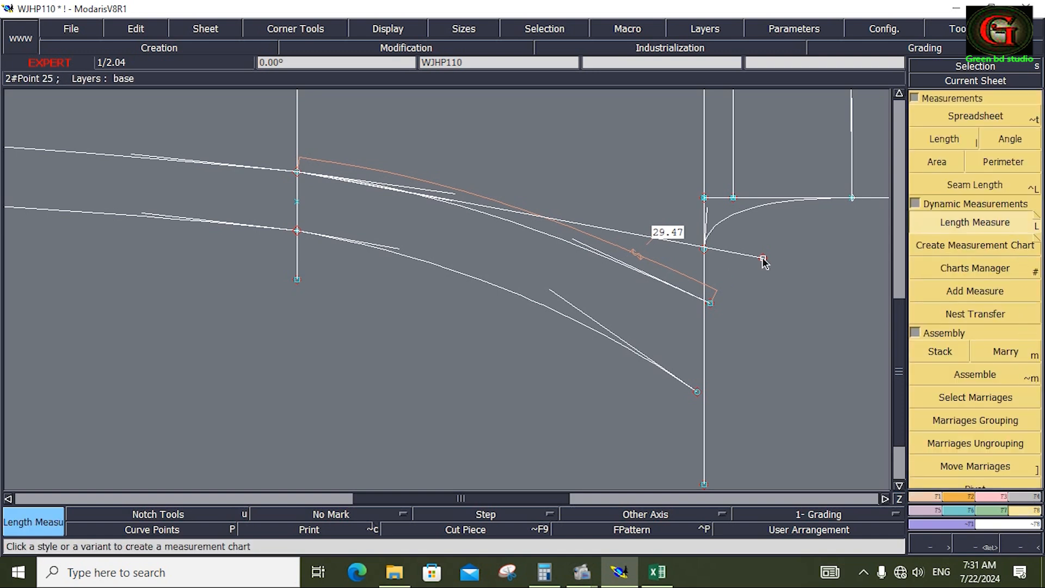
{"action": "left_click", "coordinate": [302, 172]}
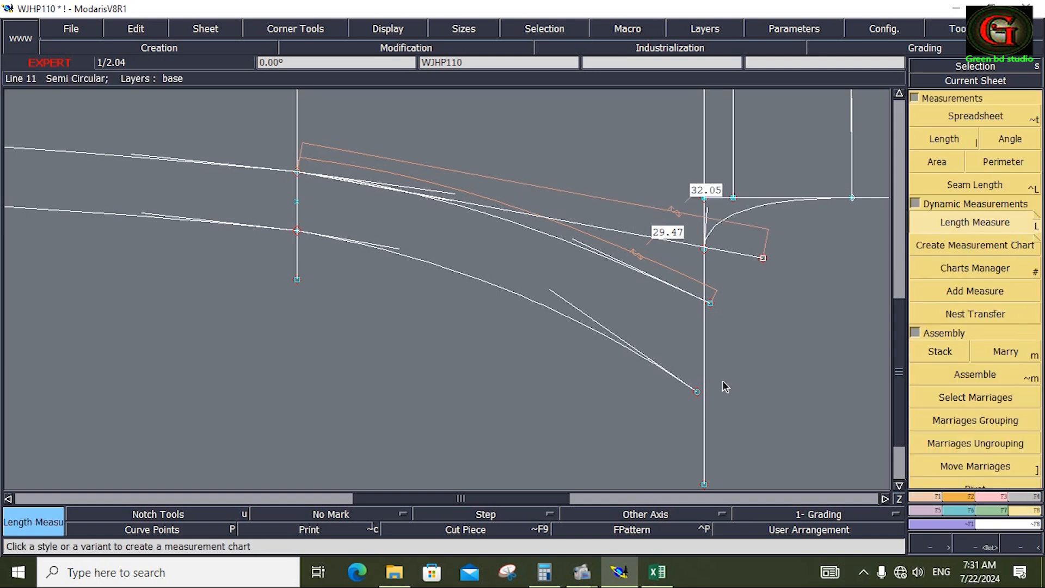
Reshape the new Bezier line into a slight curve and move its crotch end inward to a length of about 29.46 cm
{"action": "left_click", "coordinate": [1002, 496]}
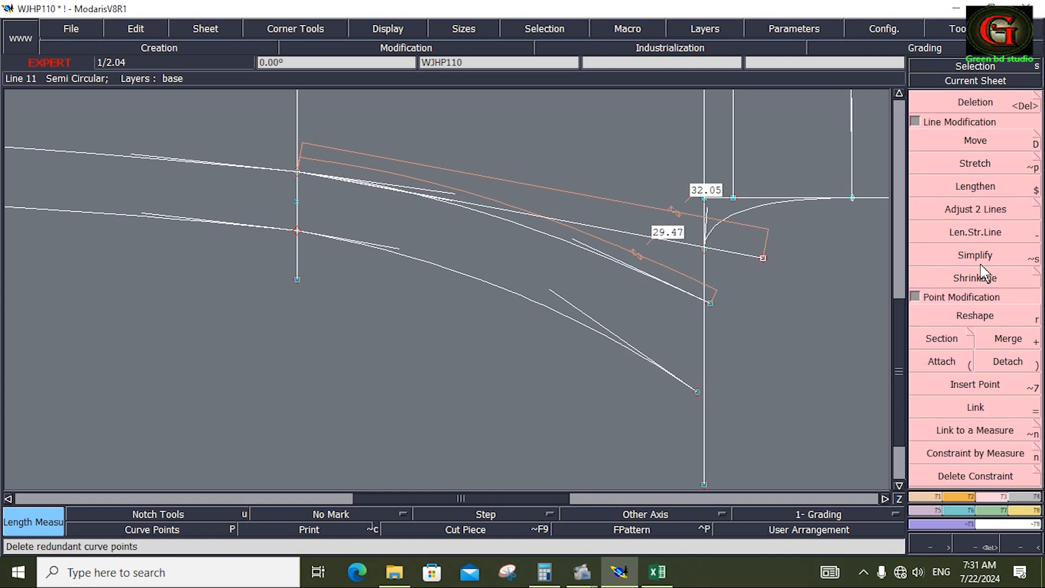
{"action": "left_click", "coordinate": [986, 318]}
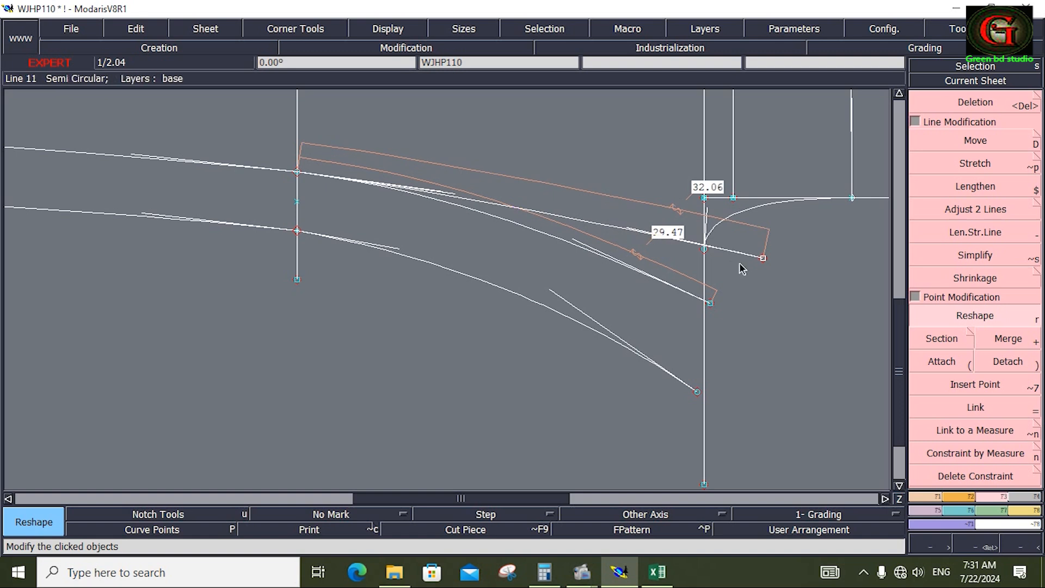
{"action": "left_click", "coordinate": [763, 260]}
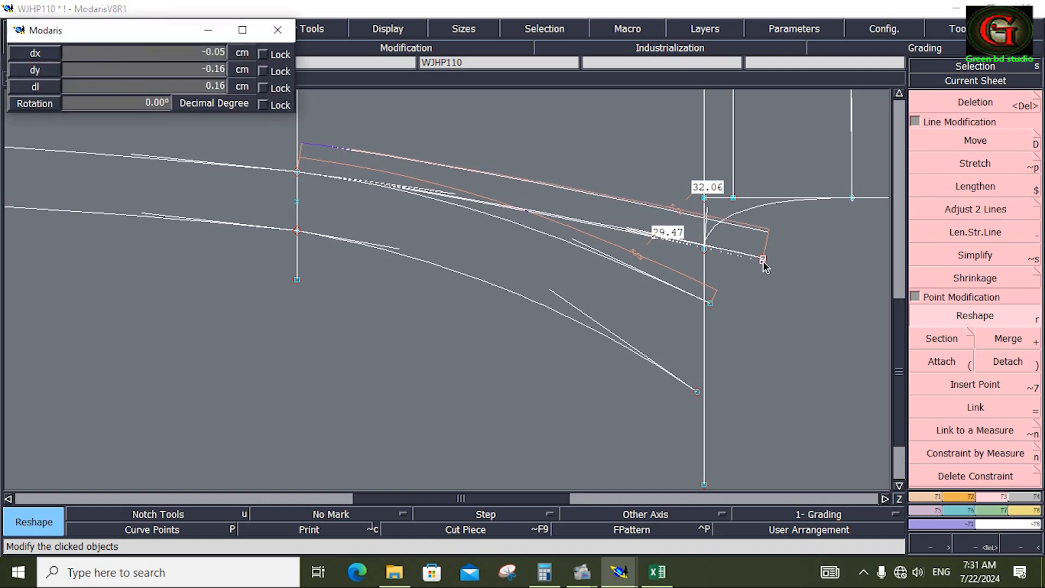
{"action": "left_click", "coordinate": [763, 262]}
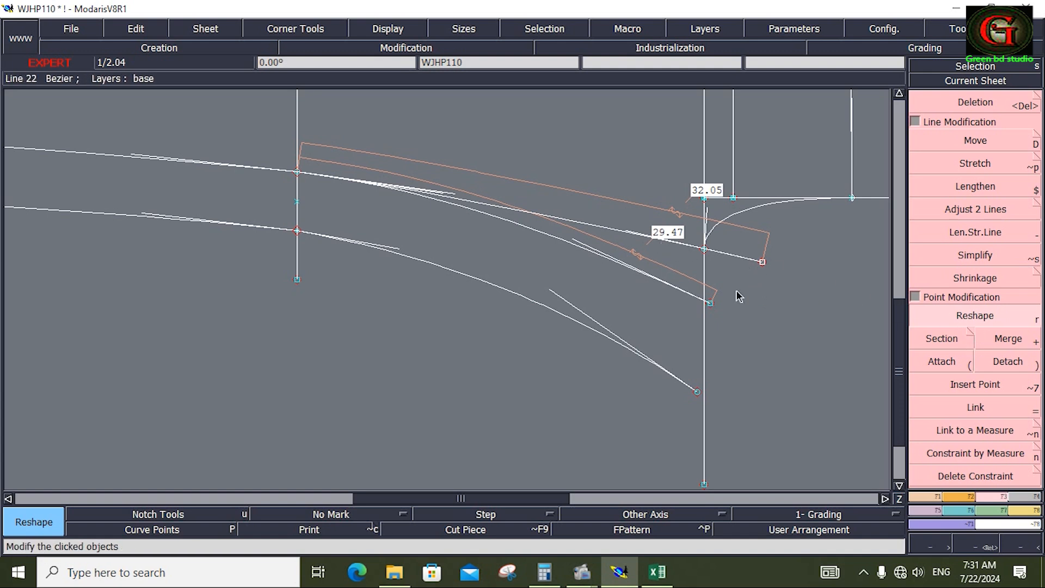
{"action": "left_click", "coordinate": [762, 262]}
{"action": "left_click", "coordinate": [726, 255]}
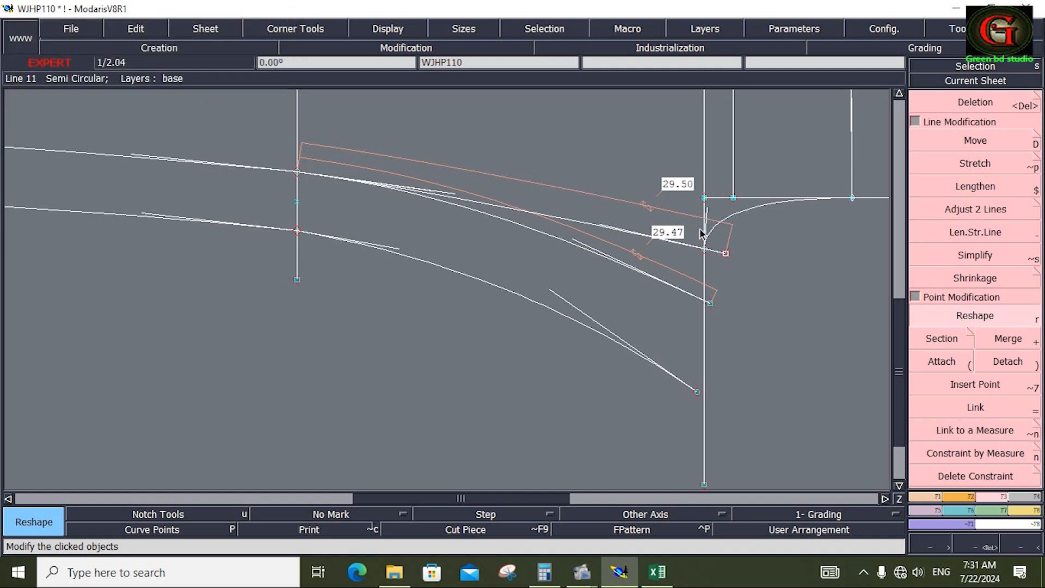
{"action": "left_click", "coordinate": [726, 255]}
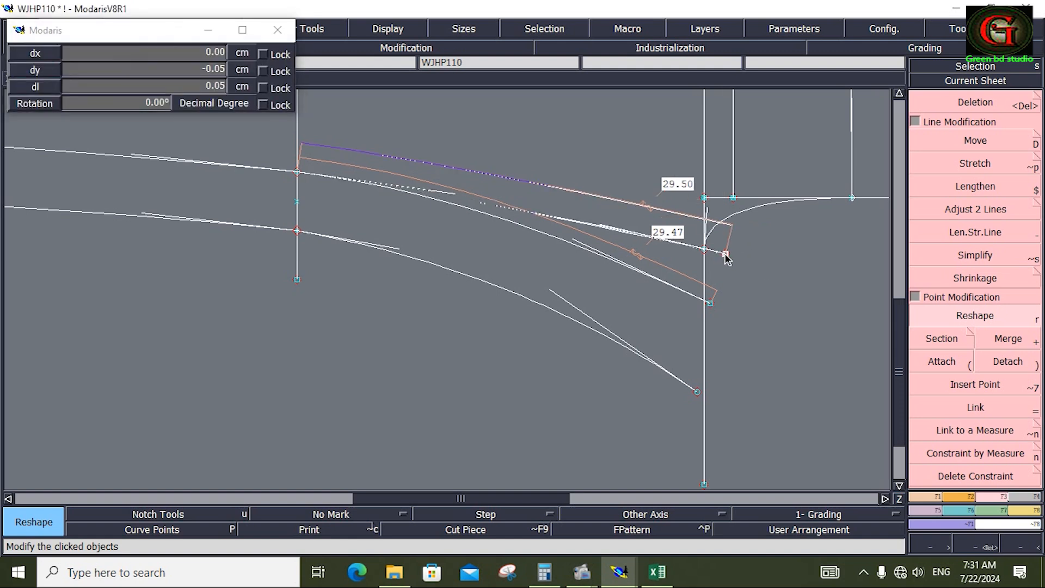
{"action": "left_click", "coordinate": [726, 256]}
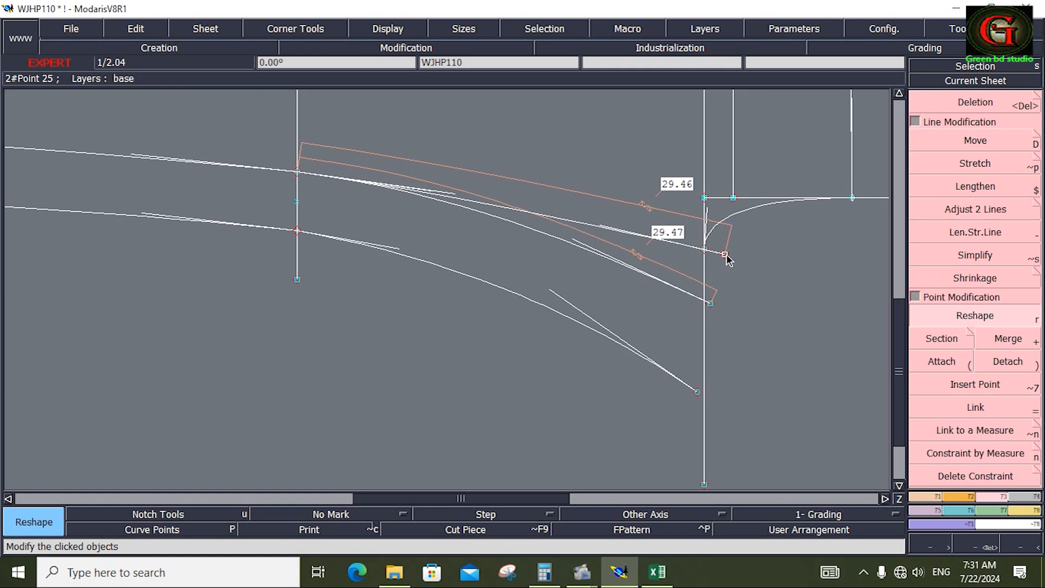
Delete the old crotch curve and draw a Bezier line from the new inseam's end to the developed point on the horizontal line
{"action": "key", "text": "Delete"}
{"action": "left_click", "coordinate": [737, 218]}
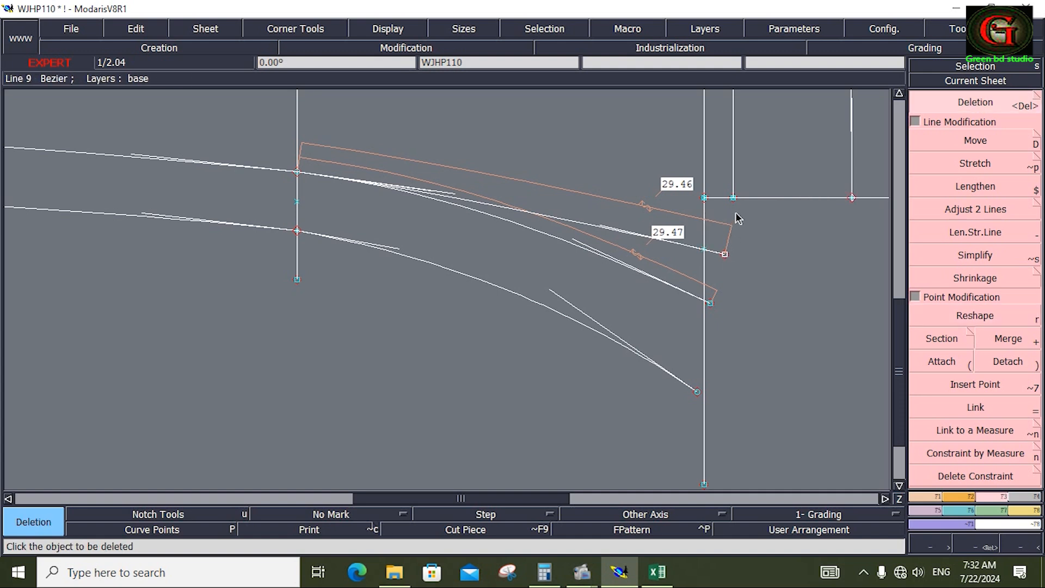
{"action": "left_click", "coordinate": [925, 496]}
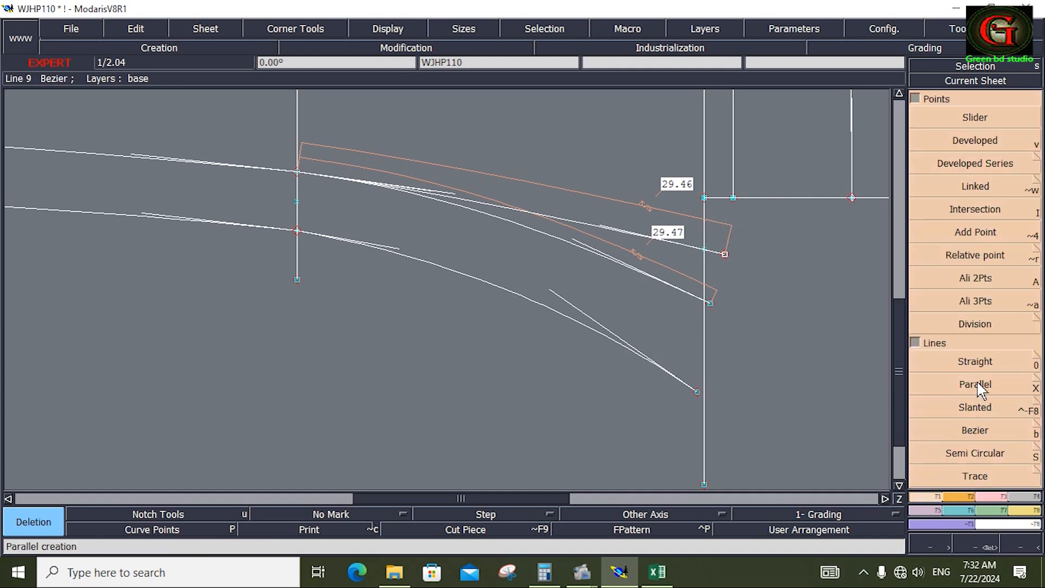
{"action": "left_click", "coordinate": [969, 435]}
{"action": "left_click", "coordinate": [724, 254]}
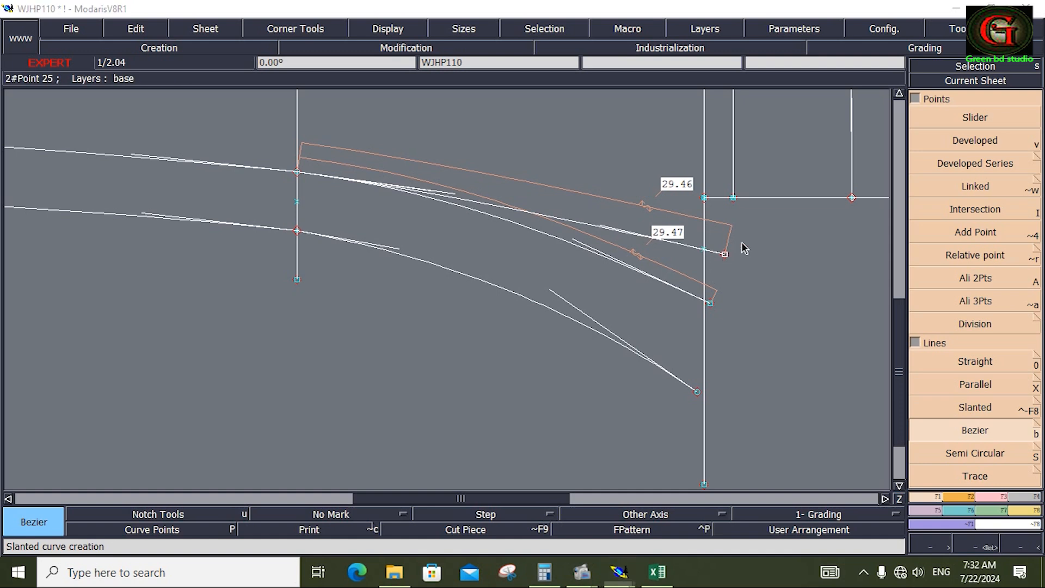
{"action": "left_click", "coordinate": [852, 198]}
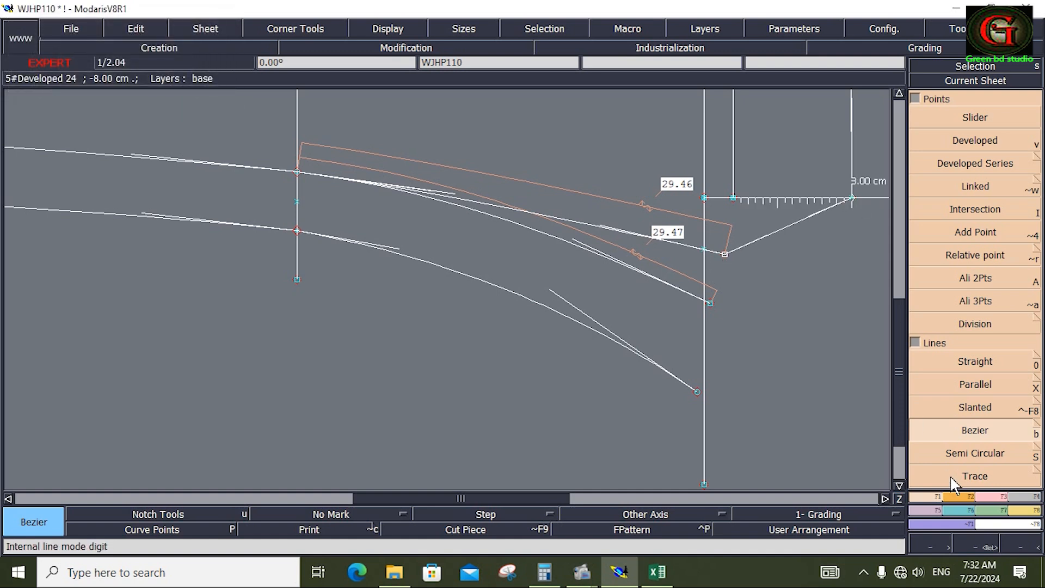
Reshape the new crotch line into a smooth hollow curve, adjusting the tangent handle nearest the horizontal line
{"action": "left_click", "coordinate": [988, 496]}
{"action": "left_click", "coordinate": [975, 315]}
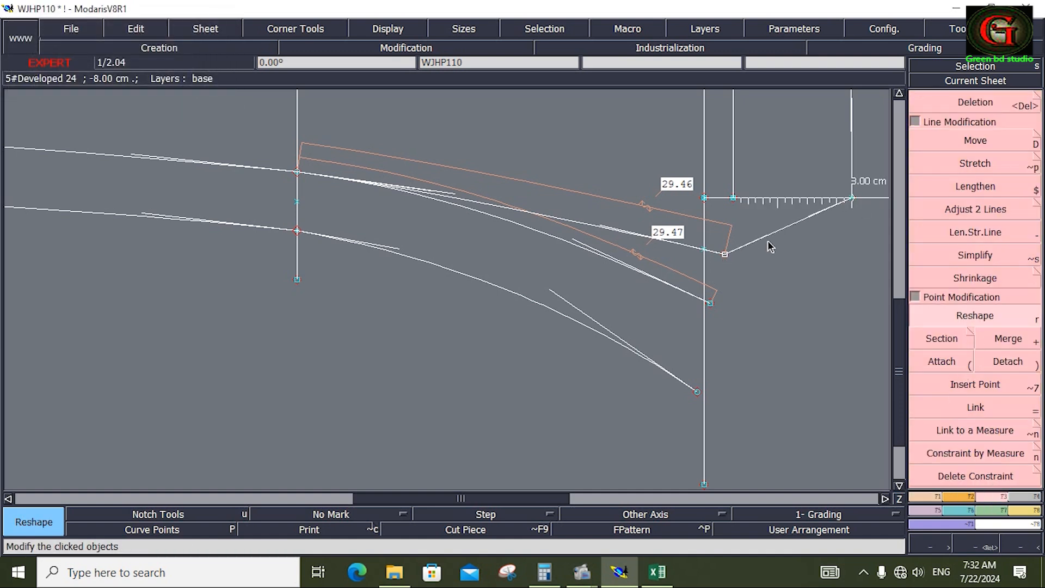
{"action": "left_click", "coordinate": [764, 242]}
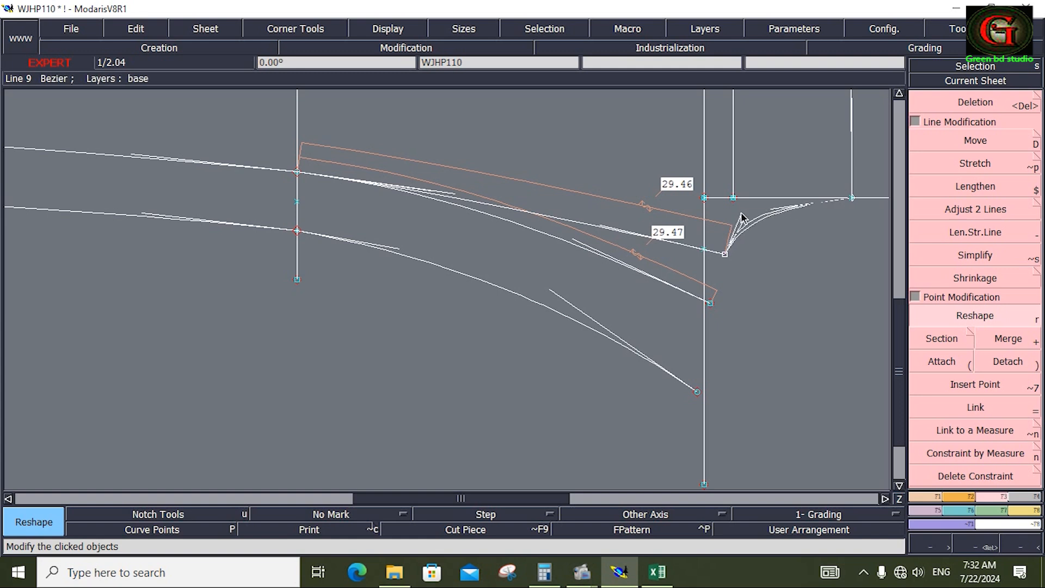
{"action": "left_click", "coordinate": [772, 209]}
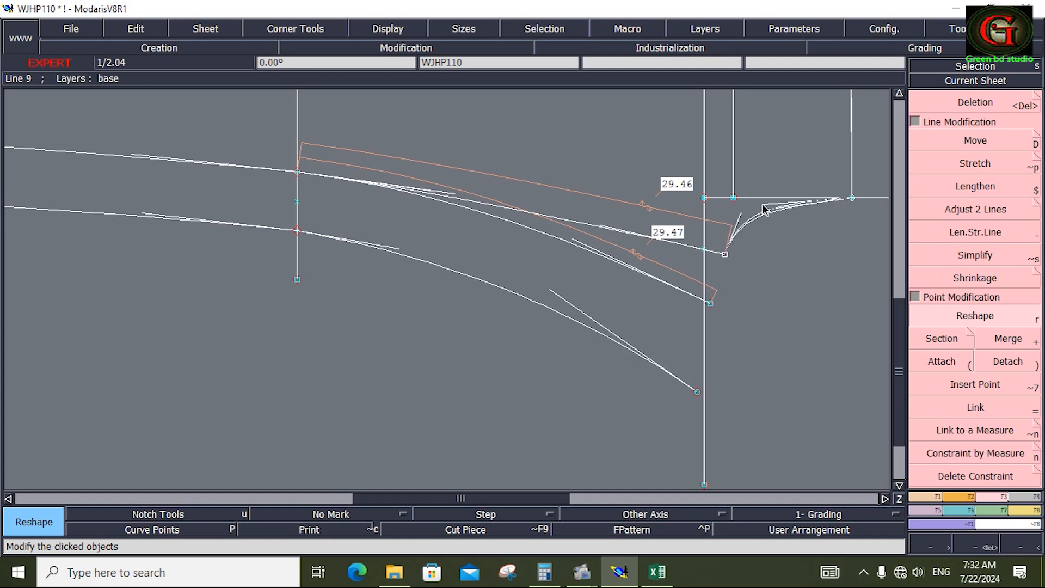
{"action": "left_click", "coordinate": [763, 205]}
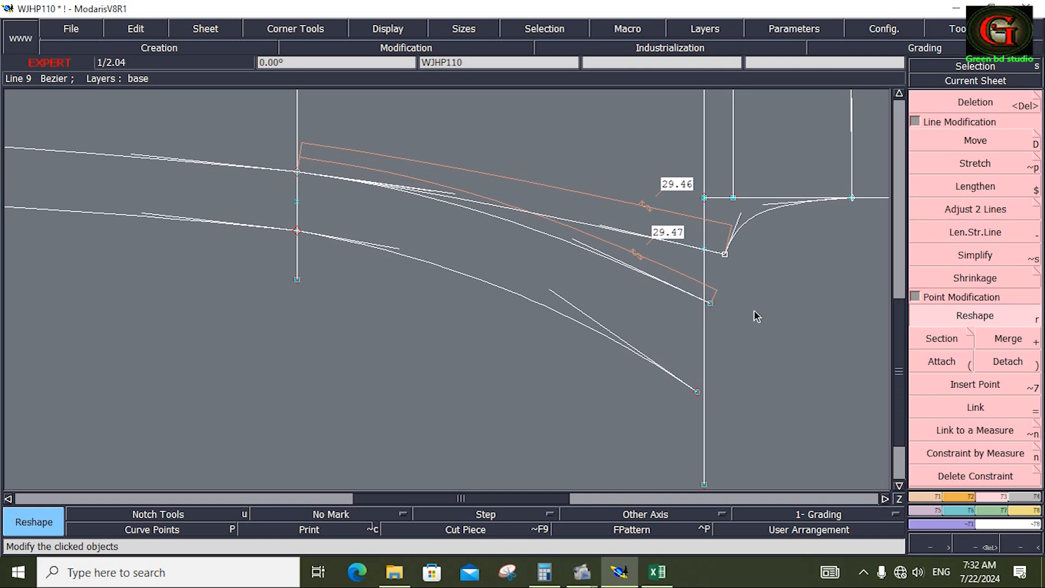
Save the model WJHP110
{"action": "left_click", "coordinate": [71, 28]}
{"action": "left_click", "coordinate": [87, 91]}
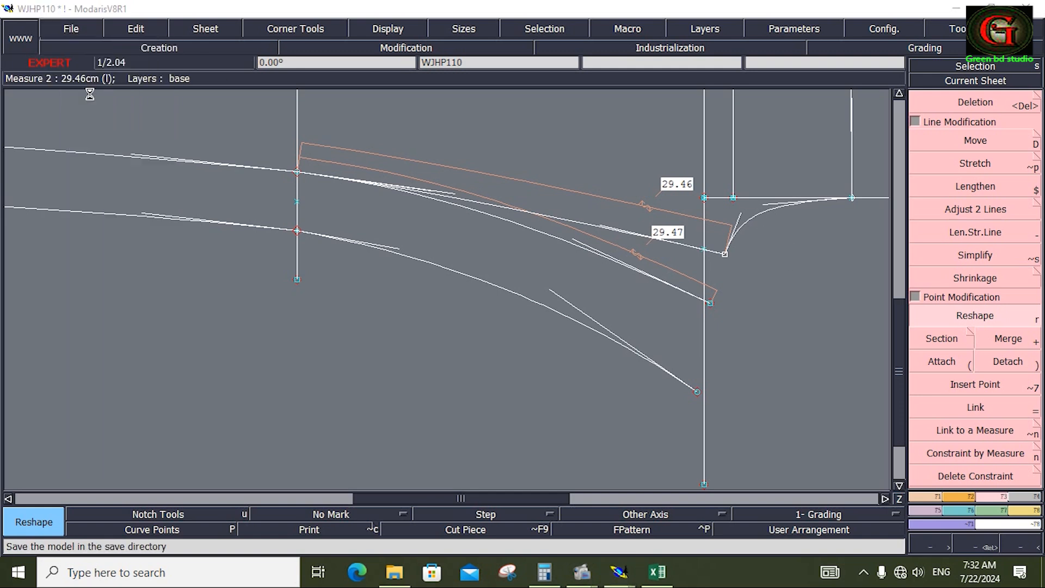
{"action": "left_click", "coordinate": [460, 382]}
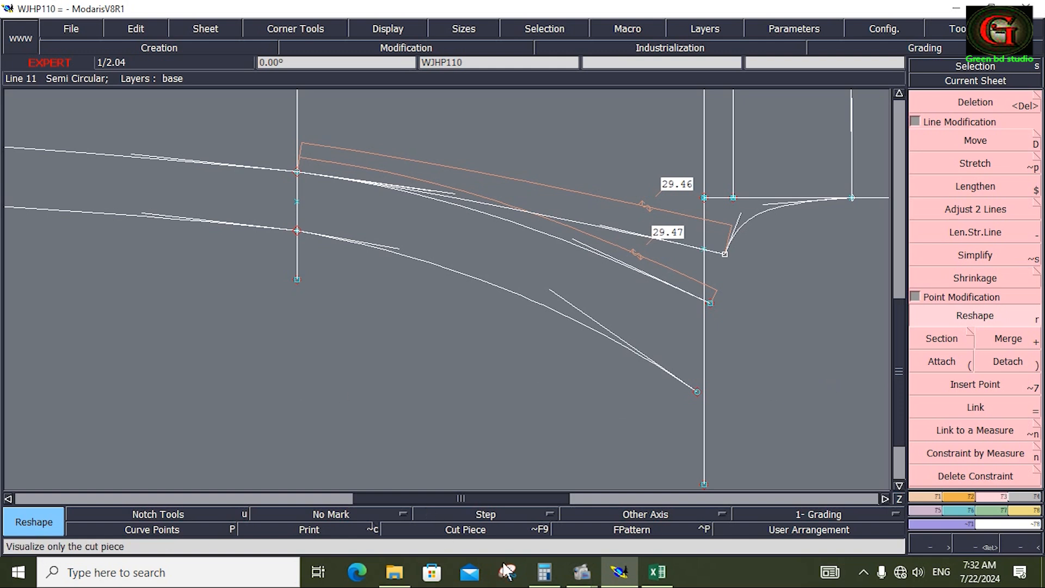
Switch to Excel to check the measurement points in the WJHP110W size chart, and return to the Modaris pattern
{"action": "left_click", "coordinate": [657, 571]}
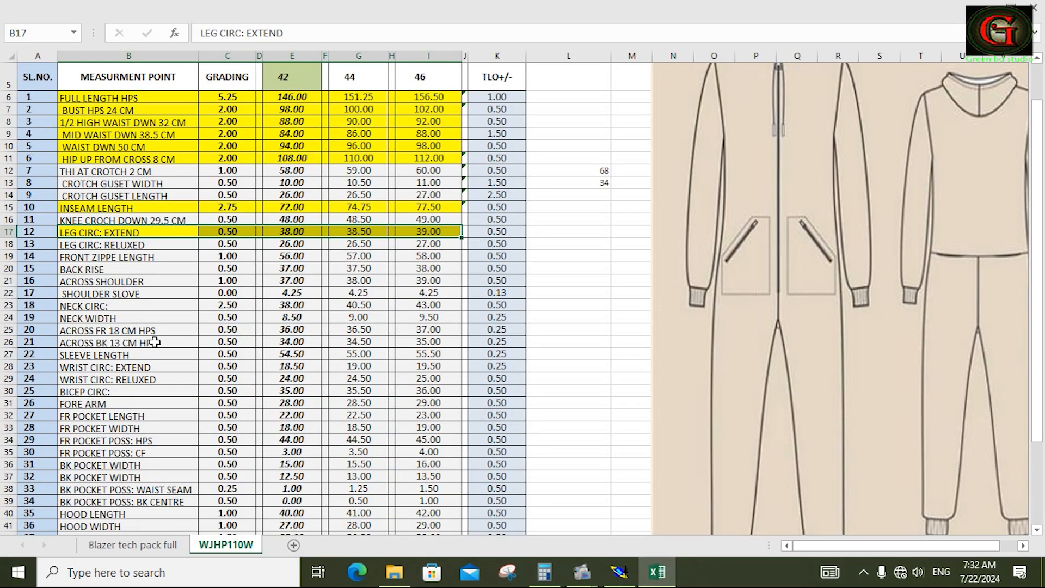
{"action": "left_click", "coordinate": [618, 572]}
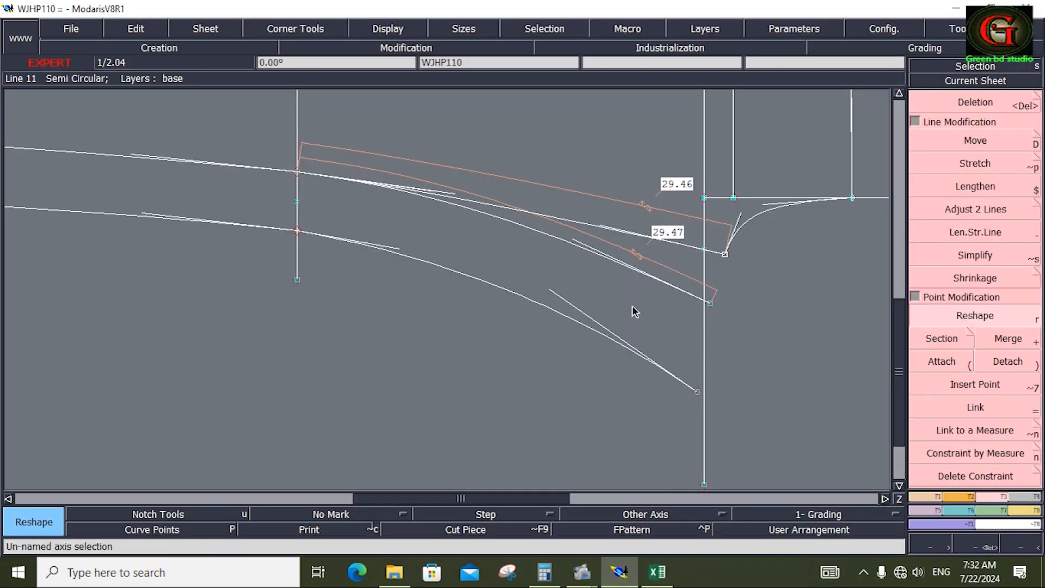
Place a developed point on the lower inseam curve, measured from its crotch end, and insert a curve point there
{"action": "left_click", "coordinate": [928, 497]}
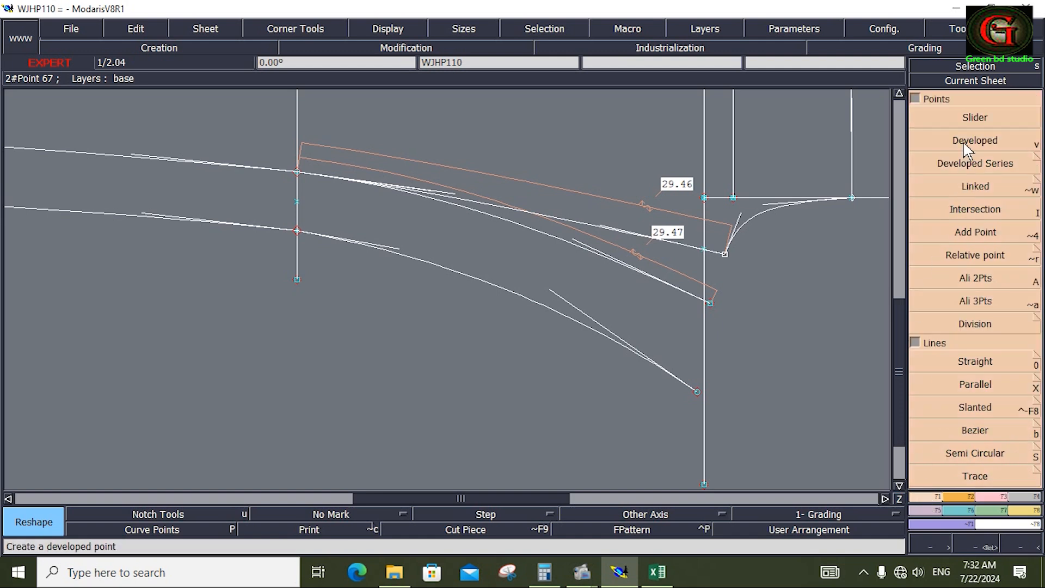
{"action": "left_click", "coordinate": [946, 147]}
{"action": "left_click", "coordinate": [947, 160]}
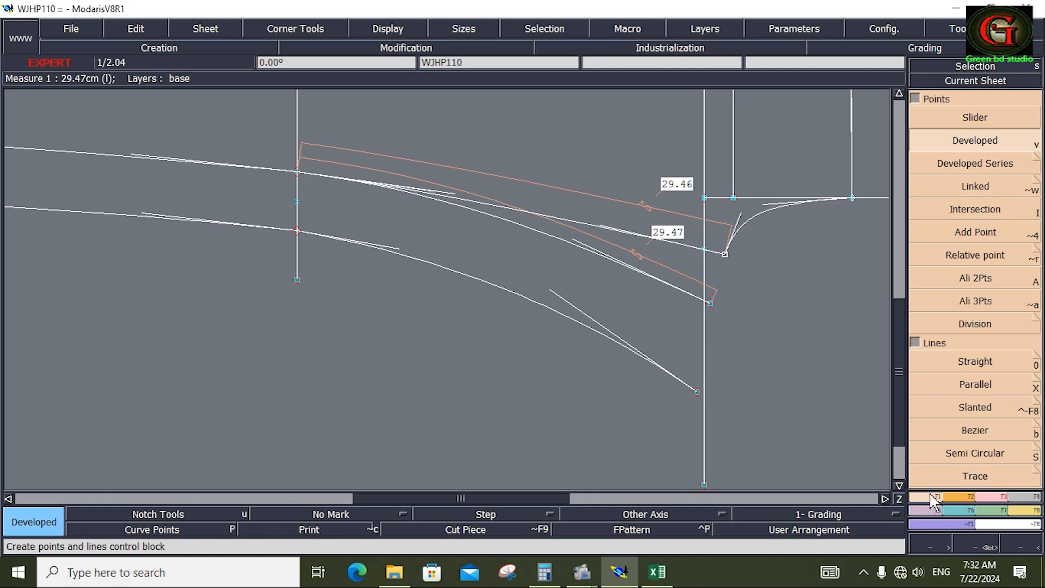
{"action": "left_click", "coordinate": [696, 392]}
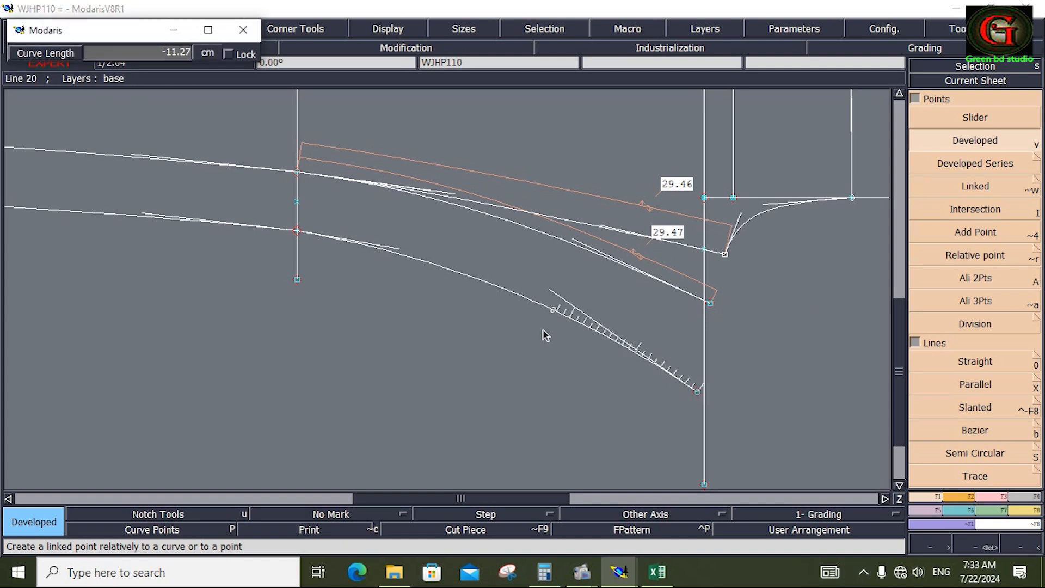
{"action": "type", "text": "66.00"}
{"action": "key", "text": "BackSpace"}
{"action": "key", "text": "Return"}
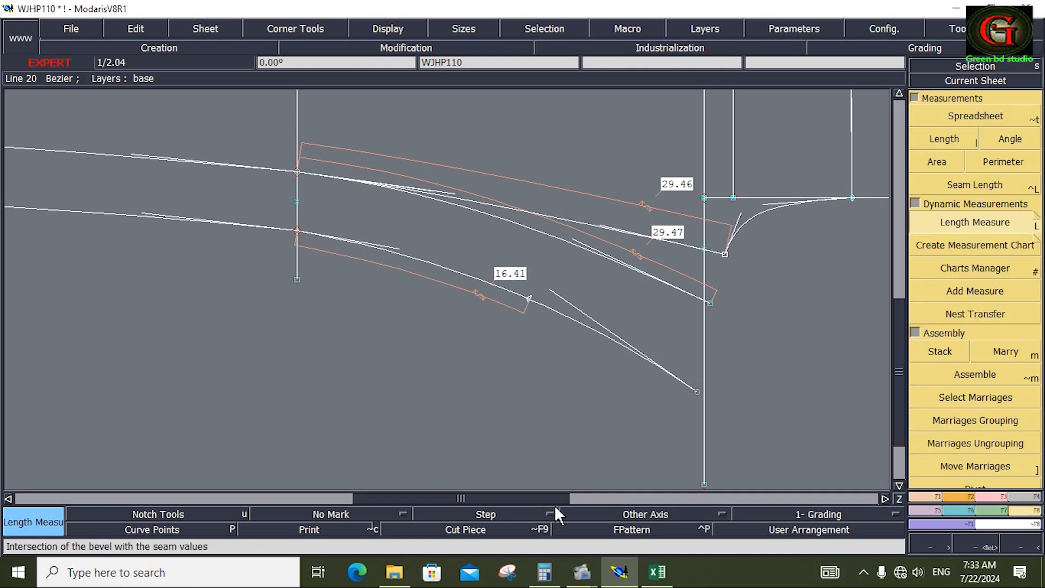
{"action": "key", "text": "i"}
{"action": "left_click", "coordinate": [525, 300]}
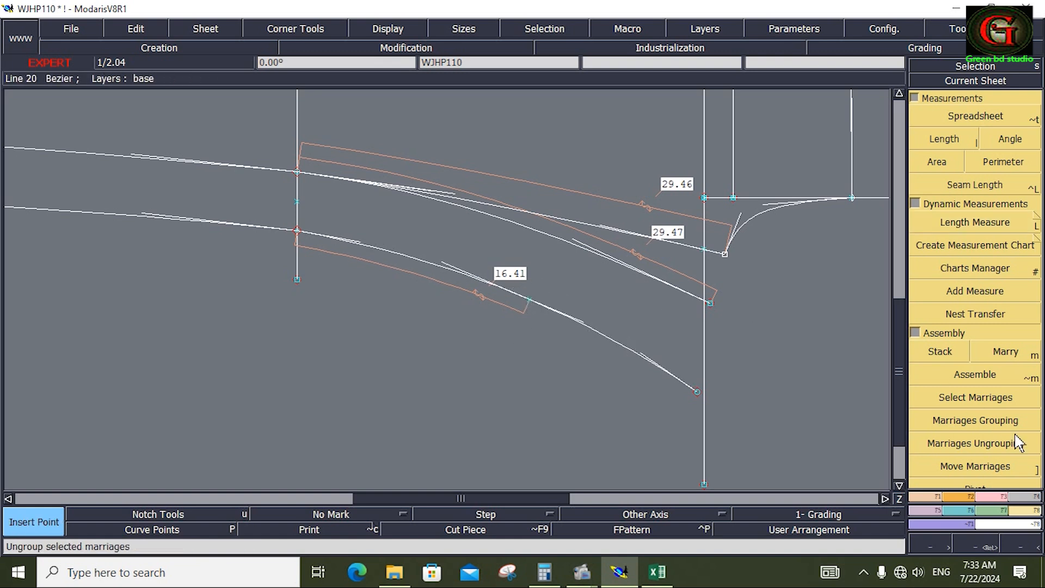
Place a developed point on the upper inseam curve, 16.41 cm from its knee end, and insert it as a curve point
{"action": "left_click", "coordinate": [922, 498]}
{"action": "left_click", "coordinate": [974, 142]}
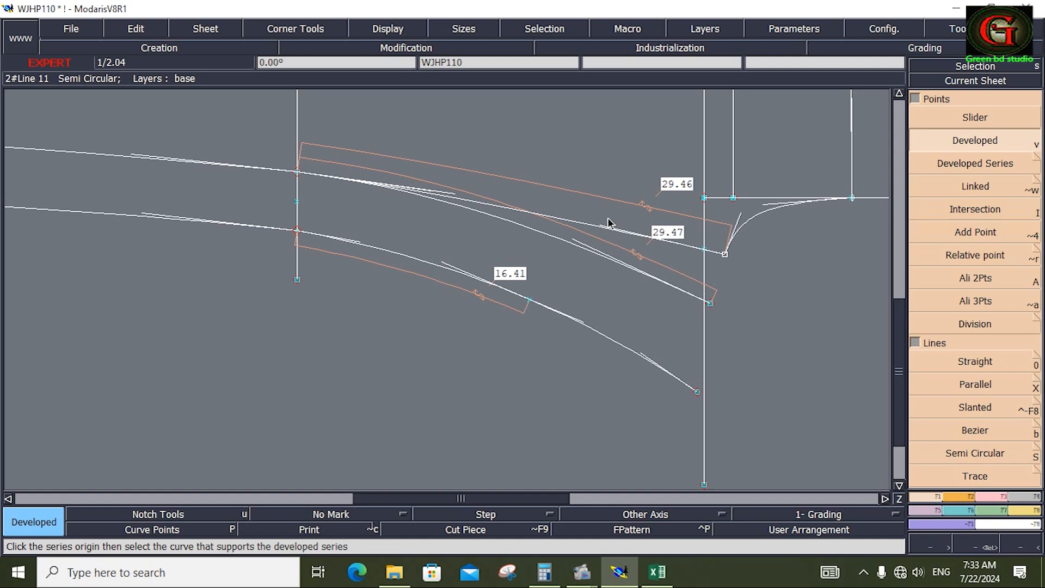
{"action": "left_click", "coordinate": [297, 173]}
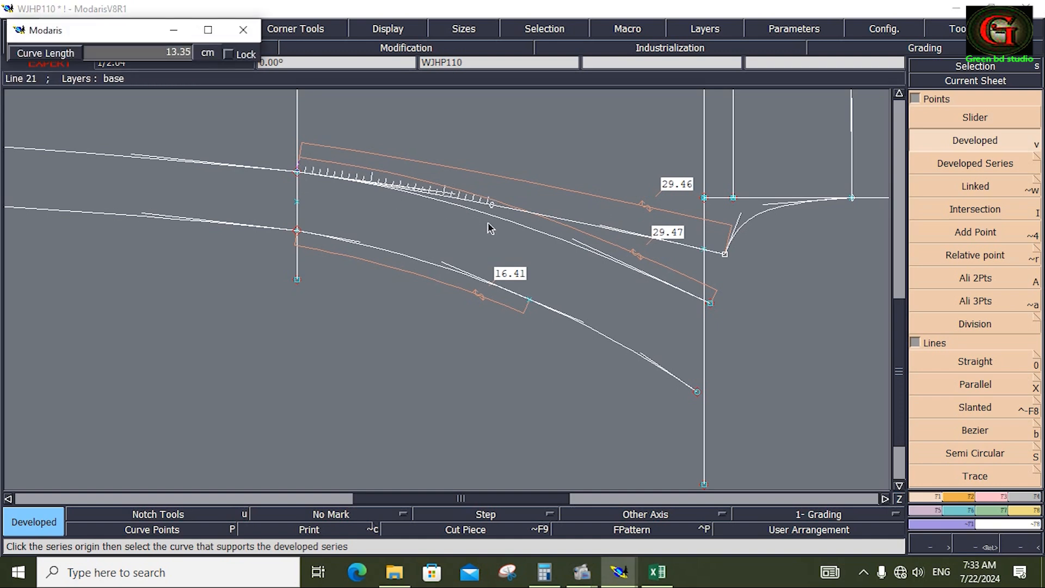
{"action": "type", "text": "-13.00"}
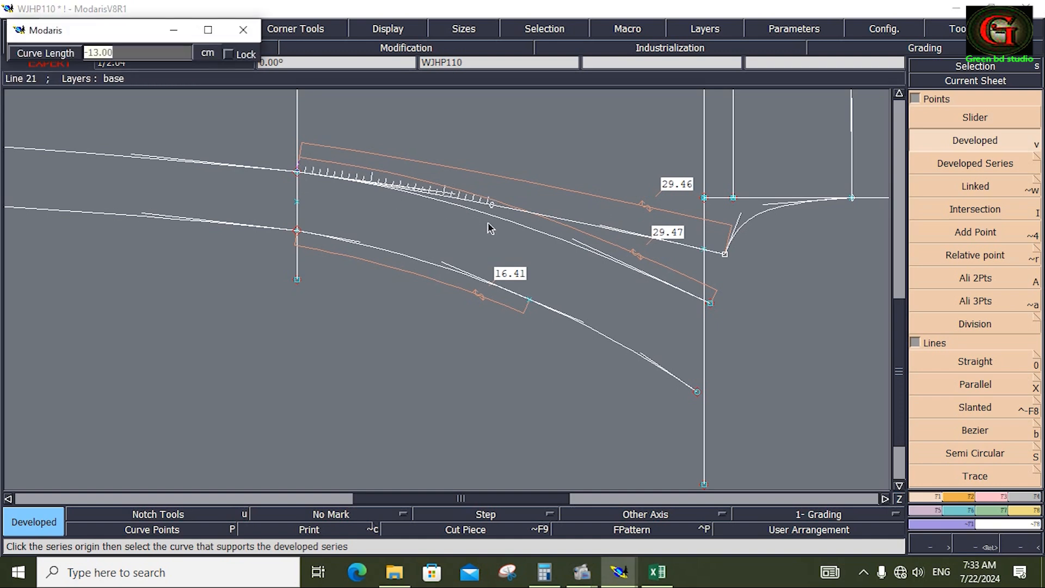
{"action": "type", "text": "16.41"}
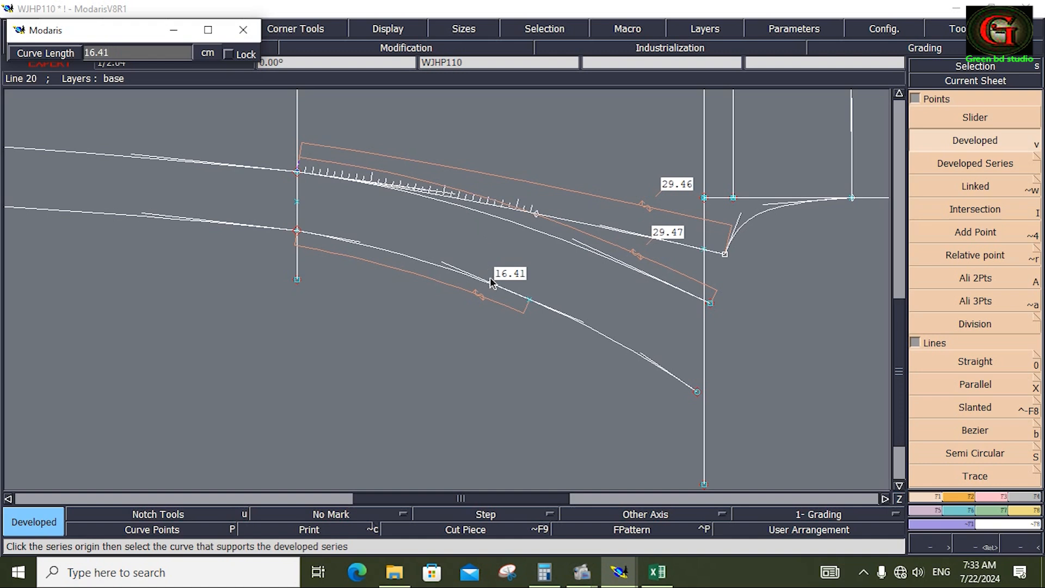
{"action": "key", "text": "Return"}
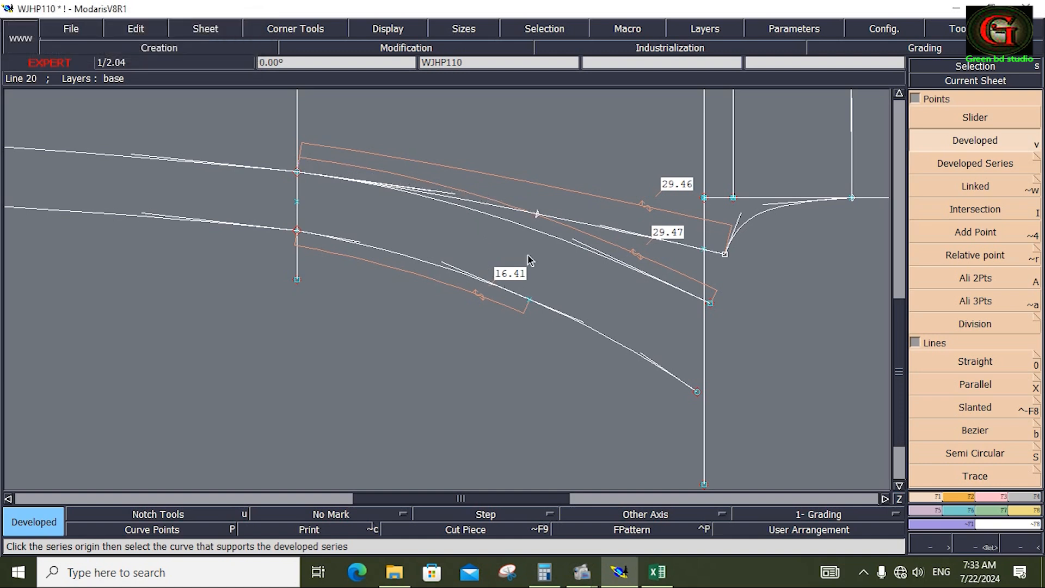
{"action": "key", "text": "i"}
{"action": "left_click", "coordinate": [537, 214]}
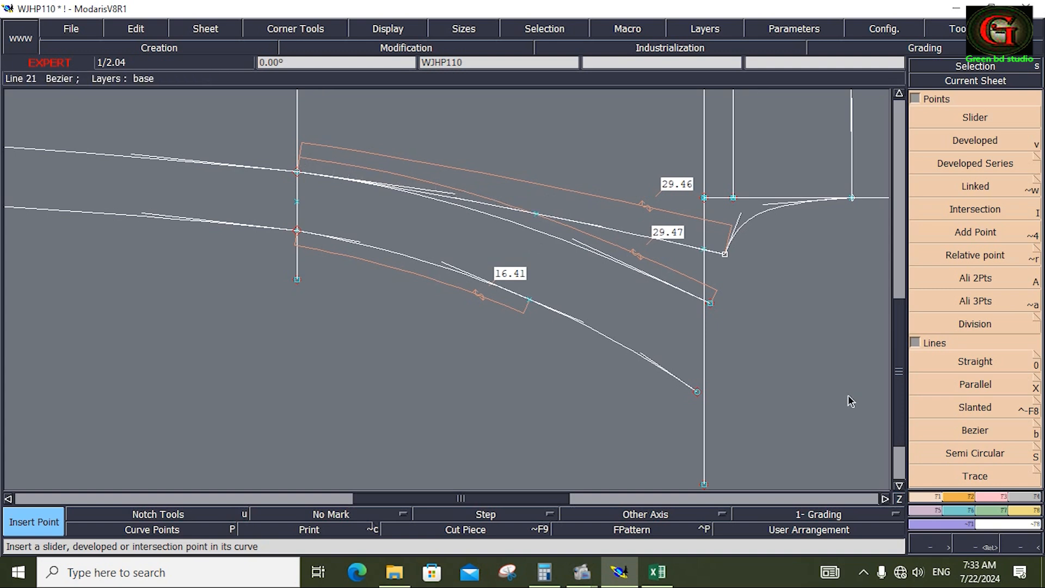
Section the upper inseam curve at its inserted point, converting the affected dynamic measurements to constant measures
{"action": "left_click", "coordinate": [1000, 496]}
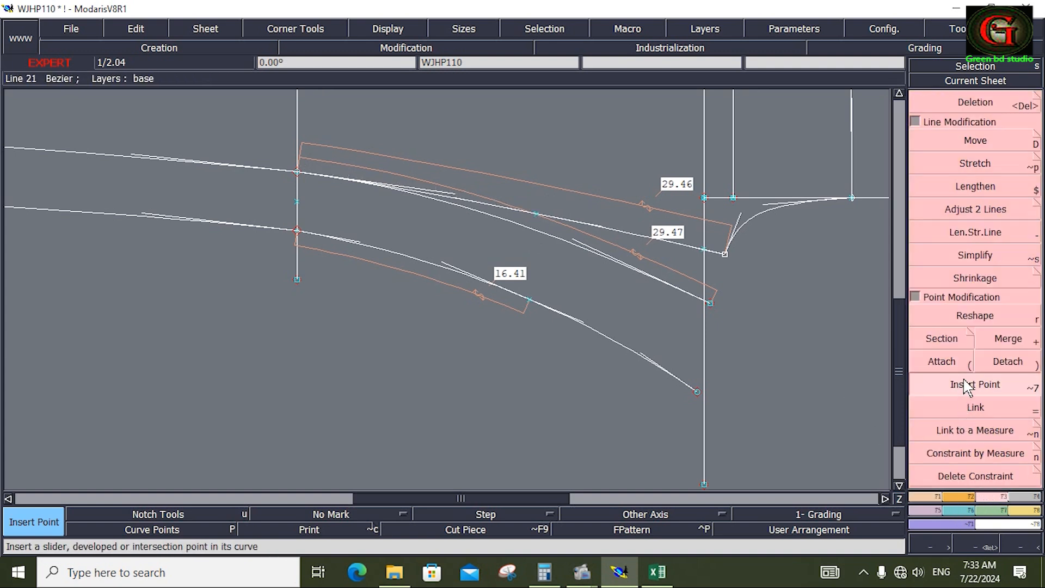
{"action": "left_click", "coordinate": [950, 343]}
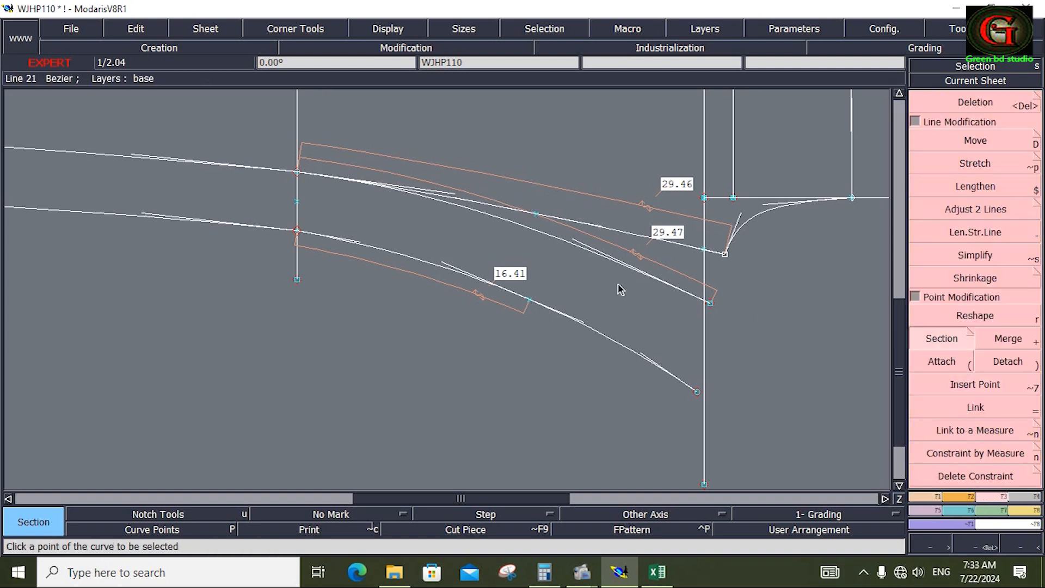
{"action": "left_click", "coordinate": [538, 214]}
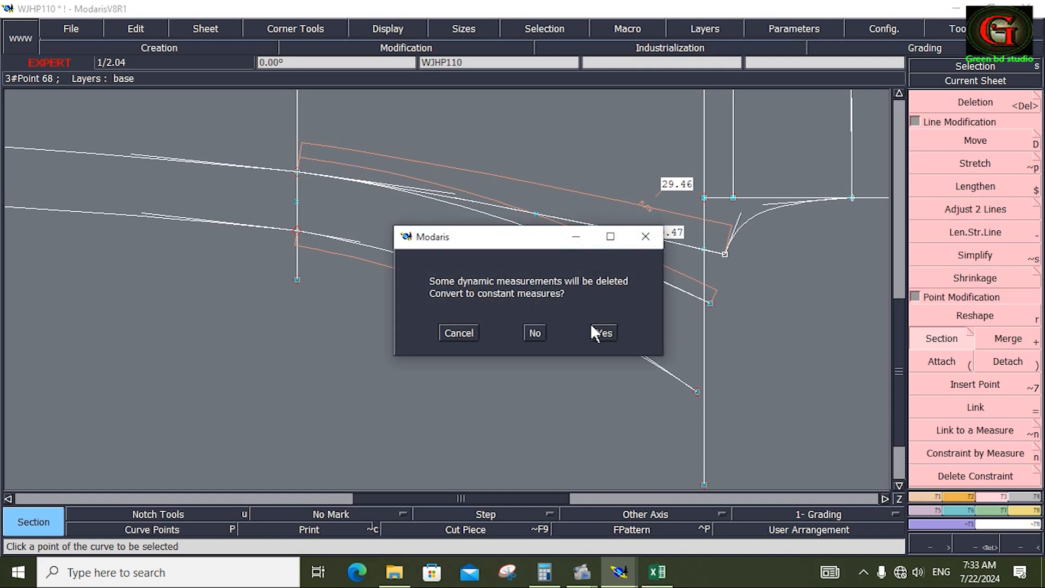
{"action": "left_click", "coordinate": [601, 333]}
Place a developed point on the middle inseam curve, 16.41 cm from its knee end, and insert it as a curve point
{"action": "left_click", "coordinate": [924, 496]}
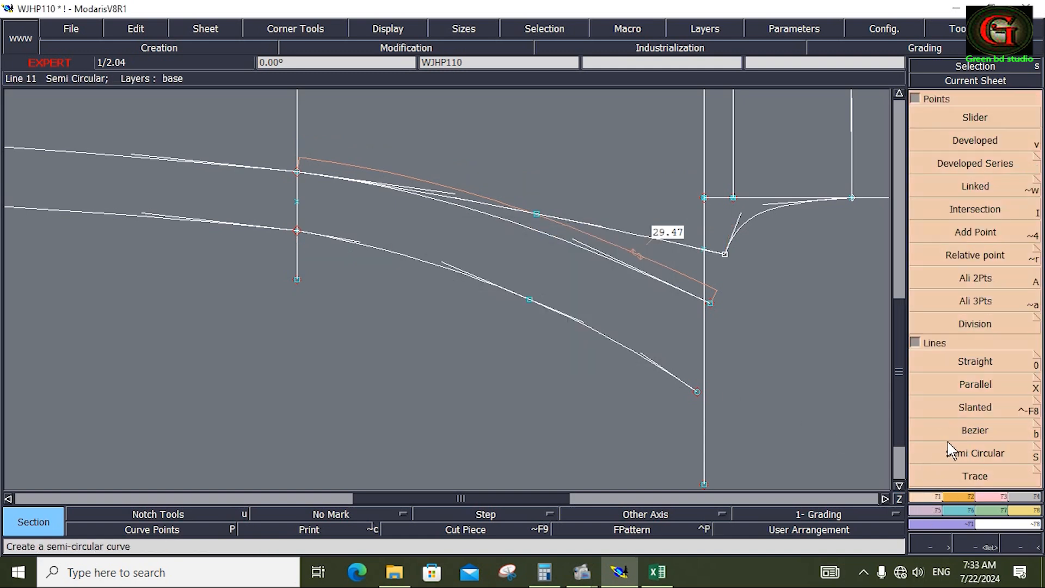
{"action": "left_click", "coordinate": [973, 431]}
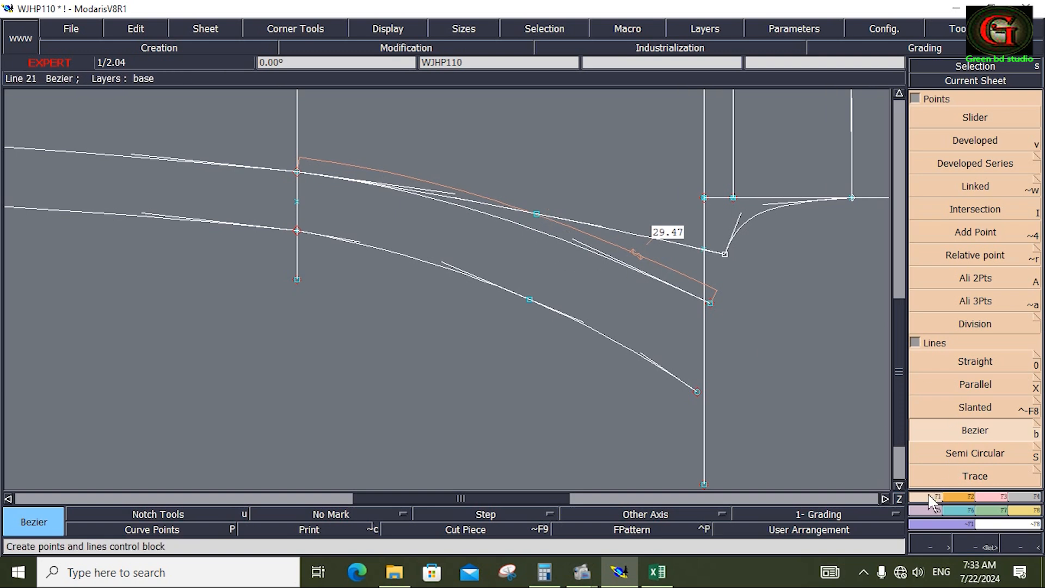
{"action": "left_click", "coordinate": [925, 143]}
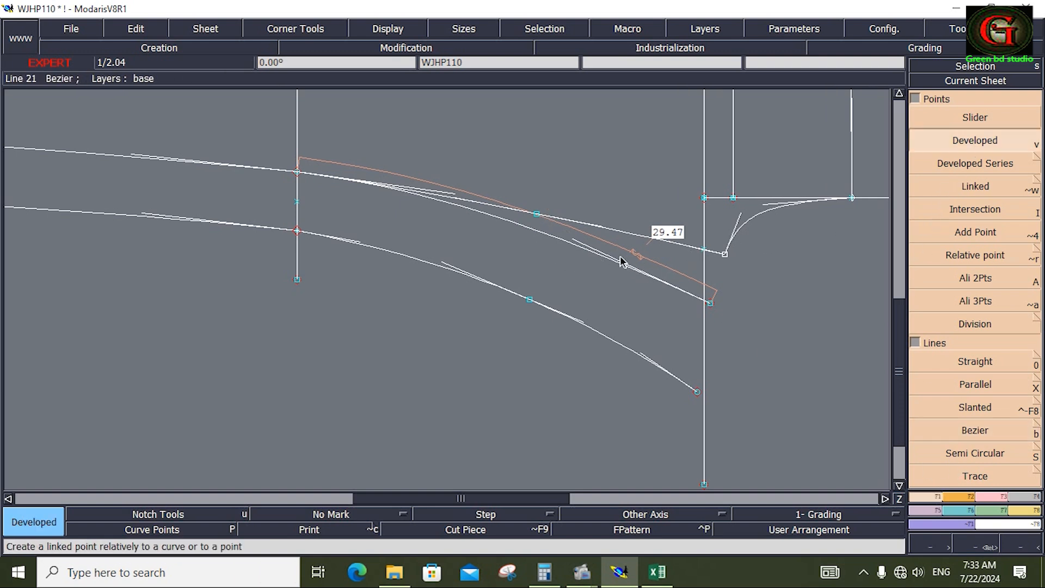
{"action": "left_click", "coordinate": [299, 173]}
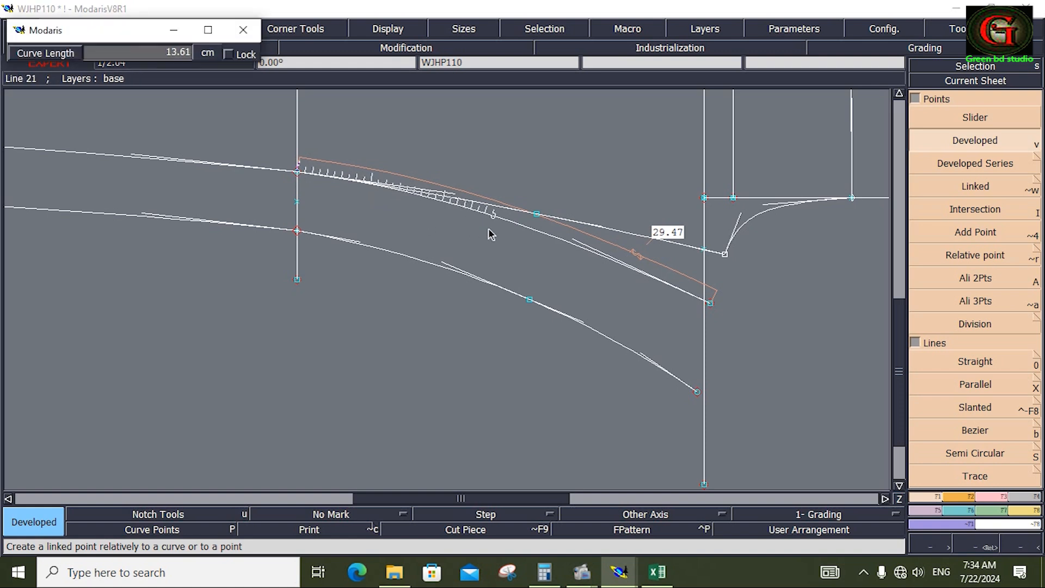
{"action": "type", "text": "16.41"}
{"action": "key", "text": "Return"}
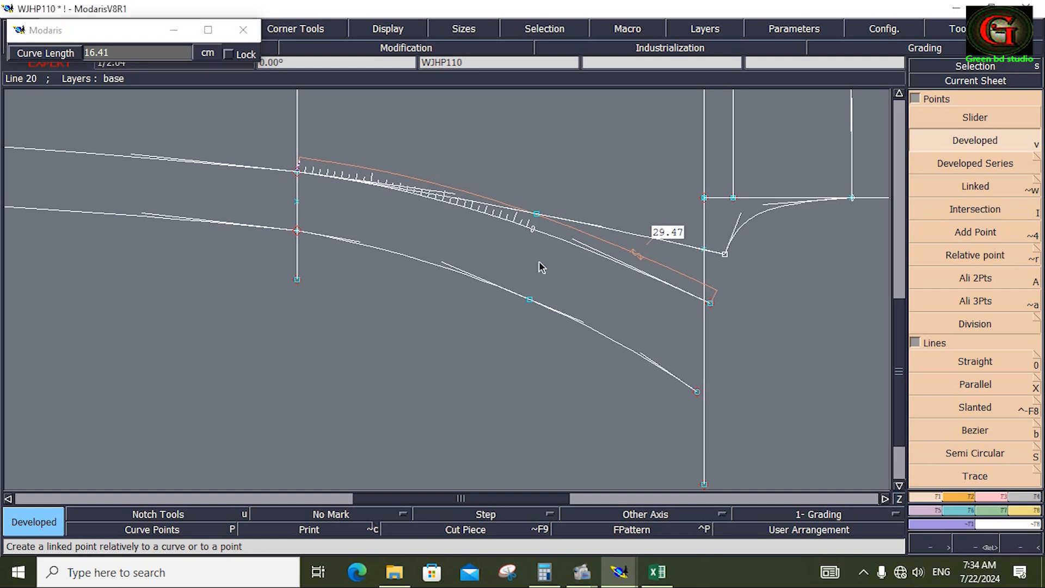
{"action": "key", "text": "i"}
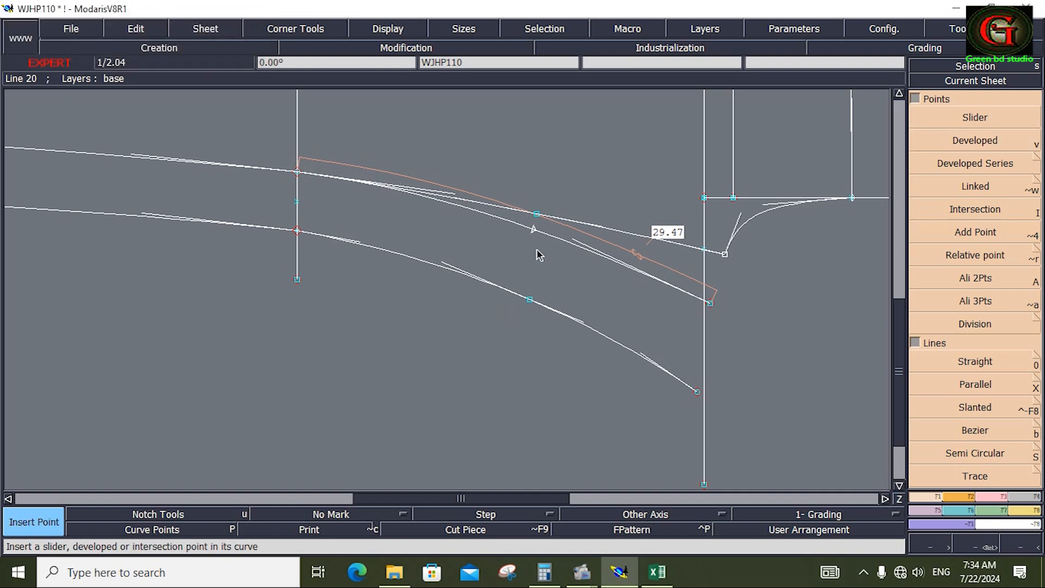
{"action": "left_click", "coordinate": [532, 230]}
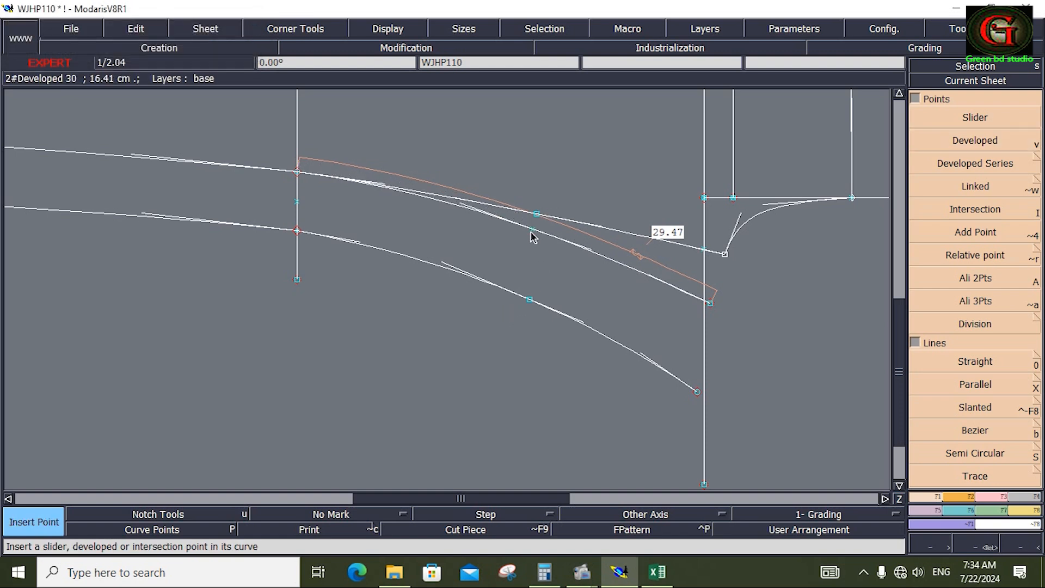
Section the middle inseam curve at its inserted point, converting the affected dynamic measurement to a constant measure
{"action": "left_click", "coordinate": [1005, 497]}
{"action": "left_click", "coordinate": [943, 340]}
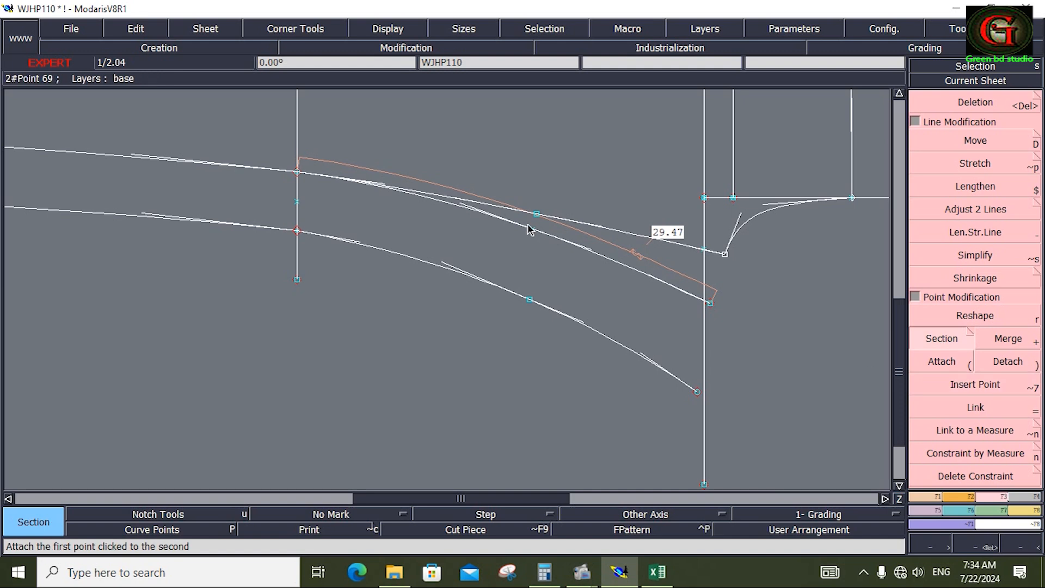
{"action": "left_click", "coordinate": [532, 228]}
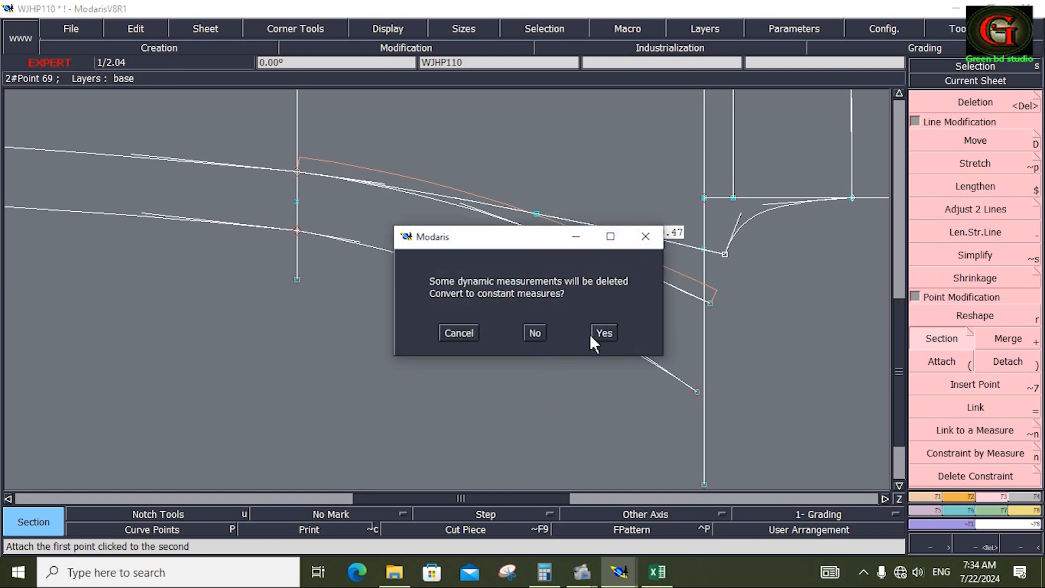
{"action": "left_click", "coordinate": [603, 333]}
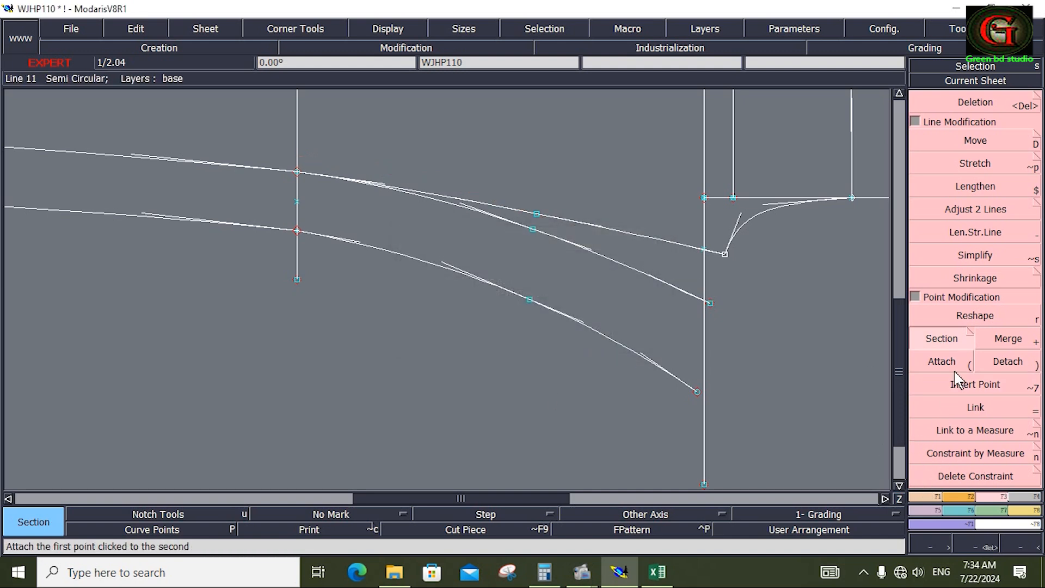
{"action": "left_click", "coordinate": [971, 334]}
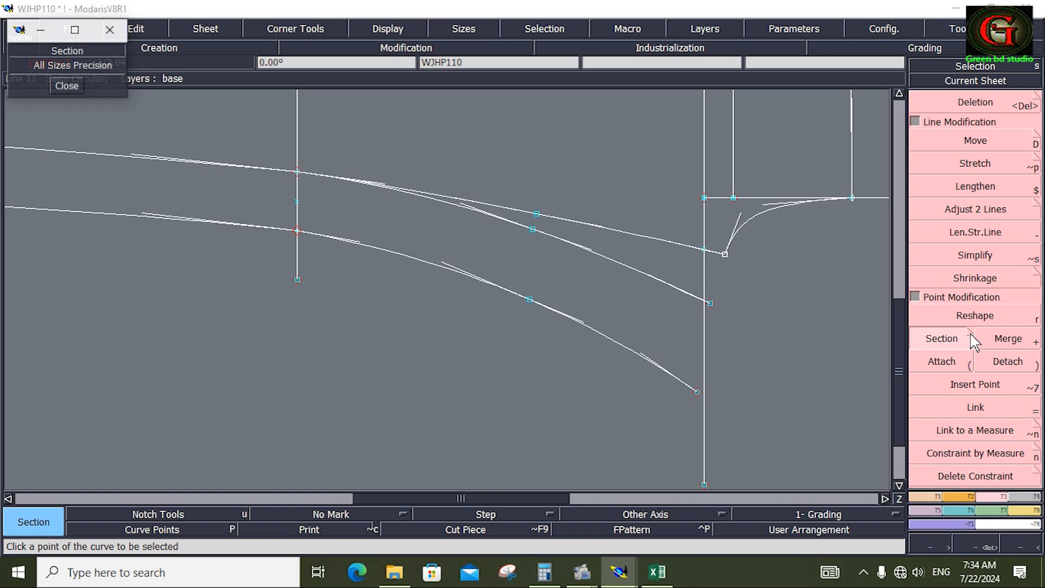
{"action": "left_click", "coordinate": [65, 86]}
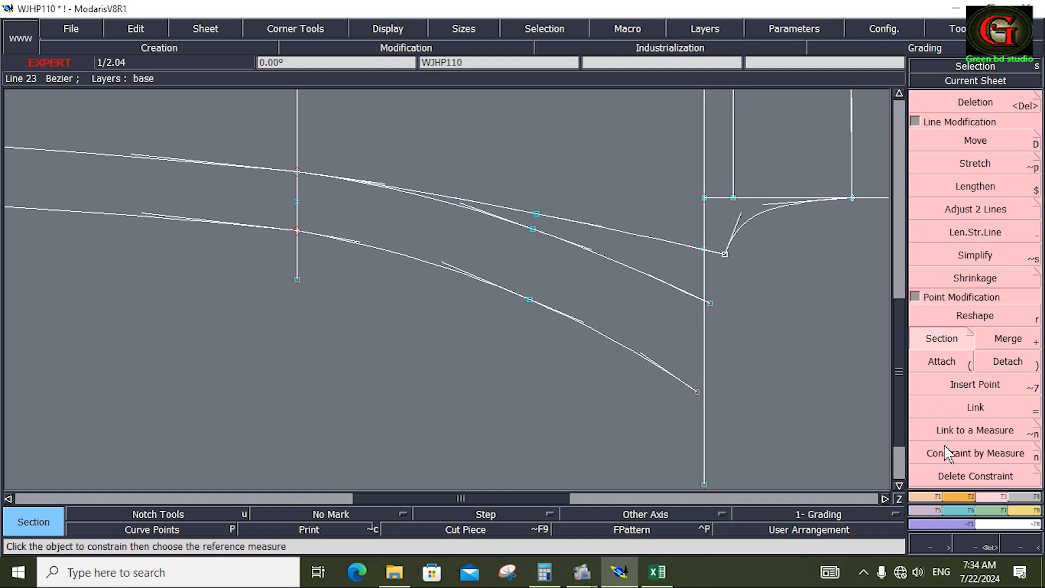
Draw a straight Bezier line from the middle inseam curve's section point to the crotch curve's lower end
{"action": "left_click", "coordinate": [913, 497]}
{"action": "left_click", "coordinate": [971, 431]}
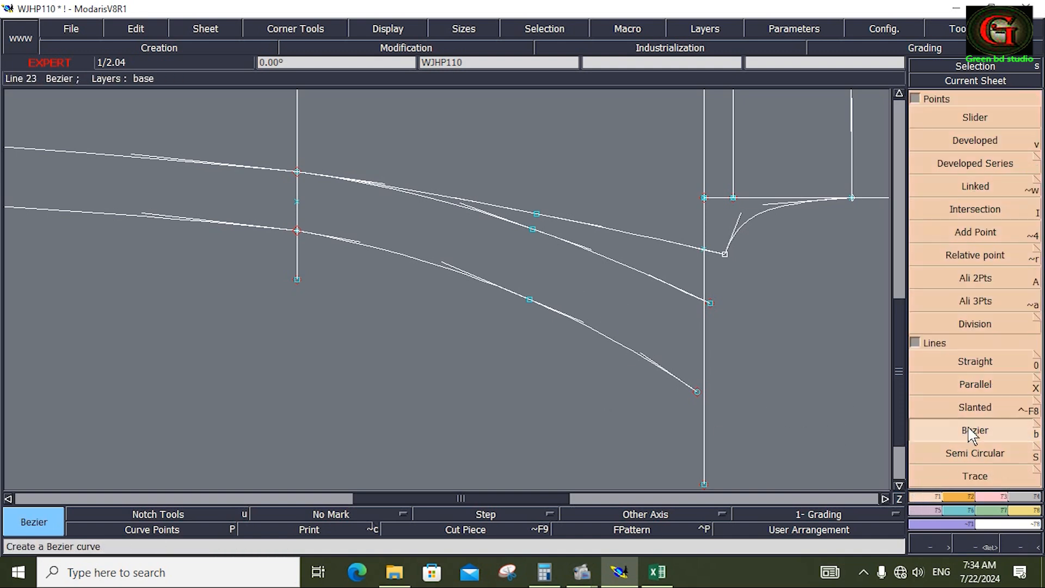
{"action": "left_click", "coordinate": [532, 229]}
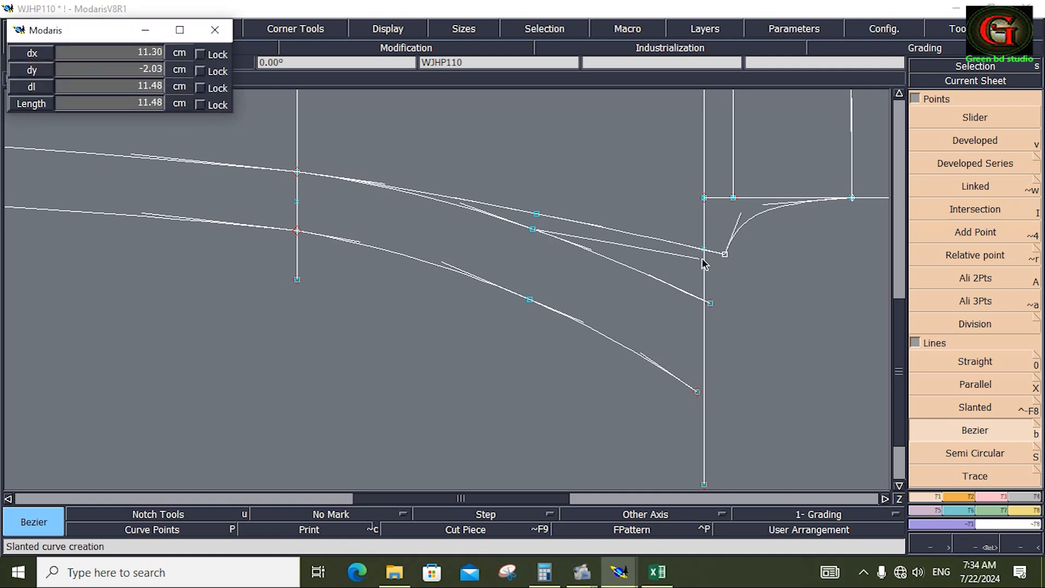
{"action": "left_click", "coordinate": [724, 254]}
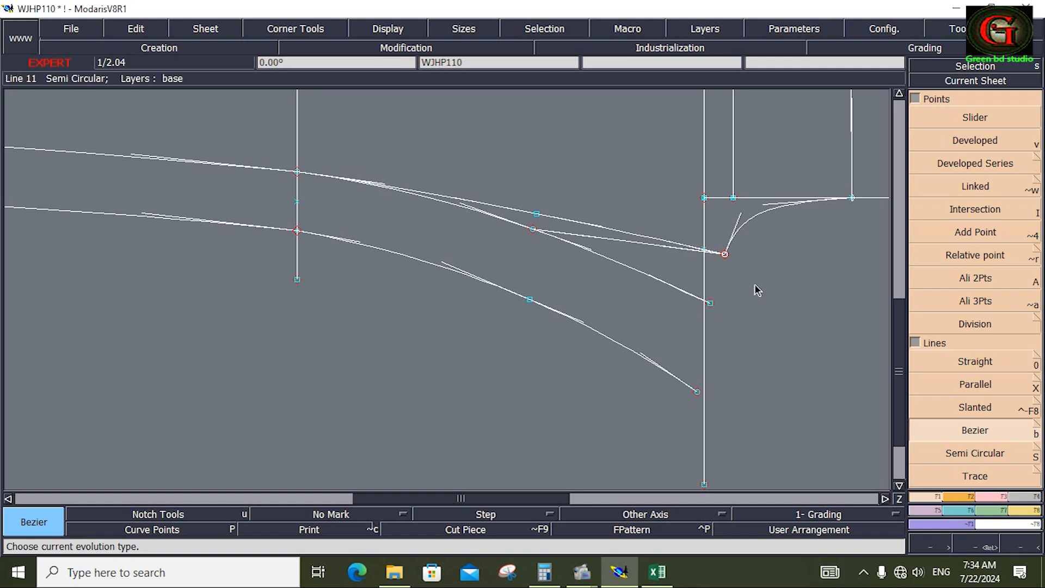
Add a dynamic length measure between the crotch curve's lower end and the middle inseam curve's crotch end
{"action": "left_click", "coordinate": [1034, 512]}
{"action": "left_click", "coordinate": [1016, 224]}
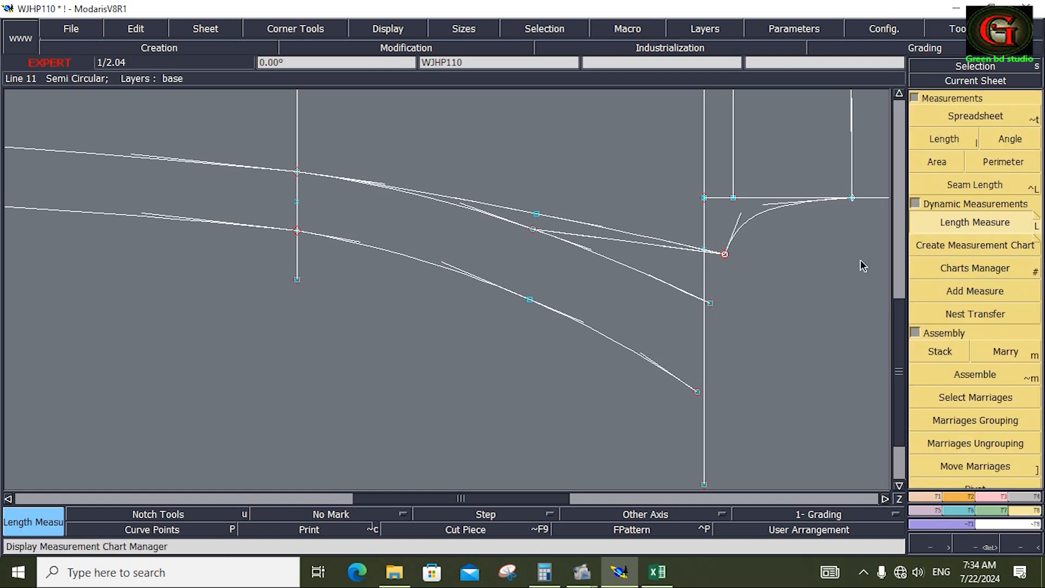
{"action": "left_click", "coordinate": [723, 255]}
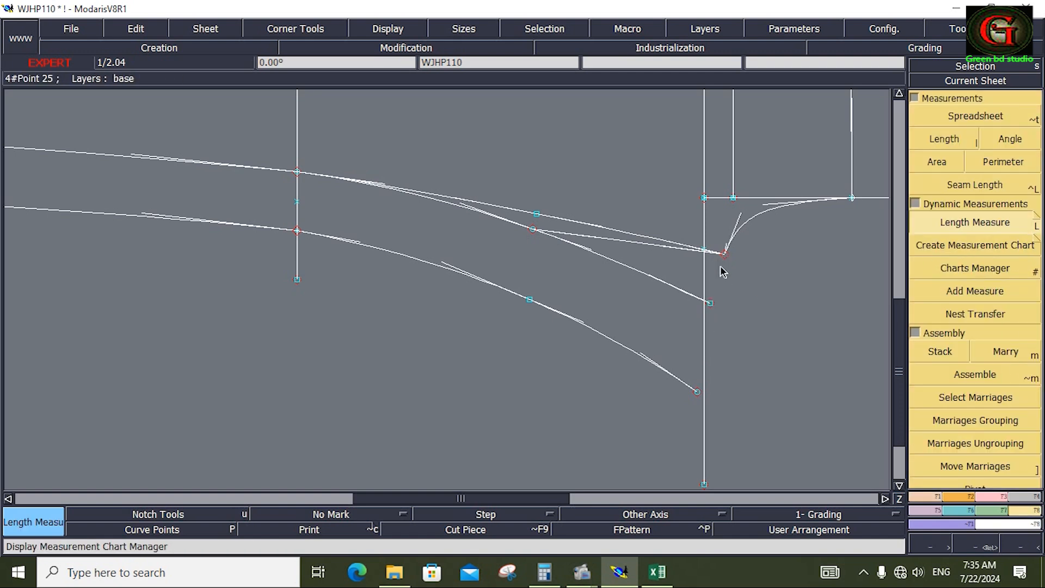
{"action": "left_click", "coordinate": [713, 303]}
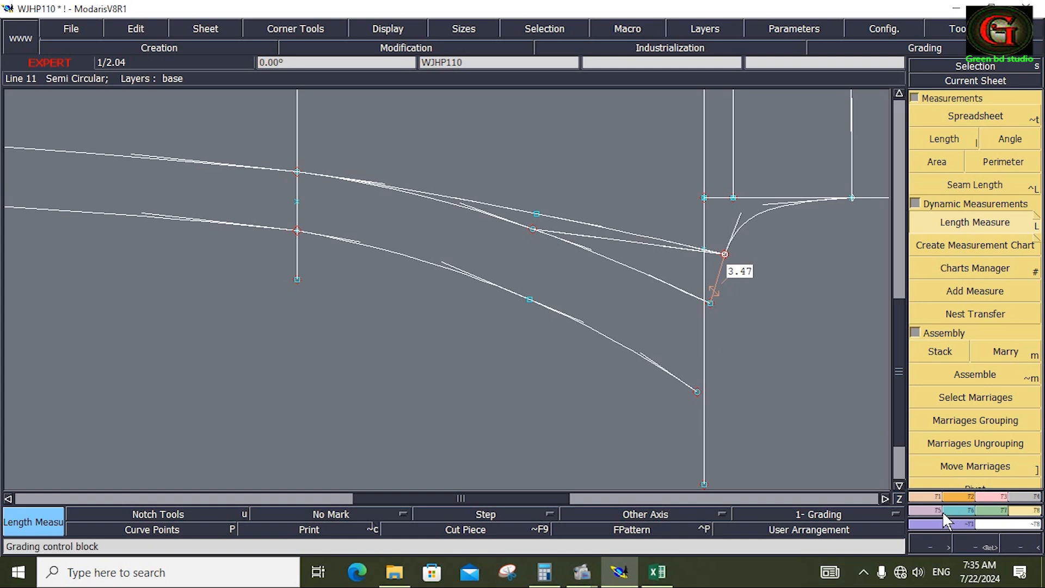
Draw a slanted line up from the lower inseam's crotch end, and join the lower knee point to it about 7 cm from its lower end
{"action": "left_click", "coordinate": [929, 497]}
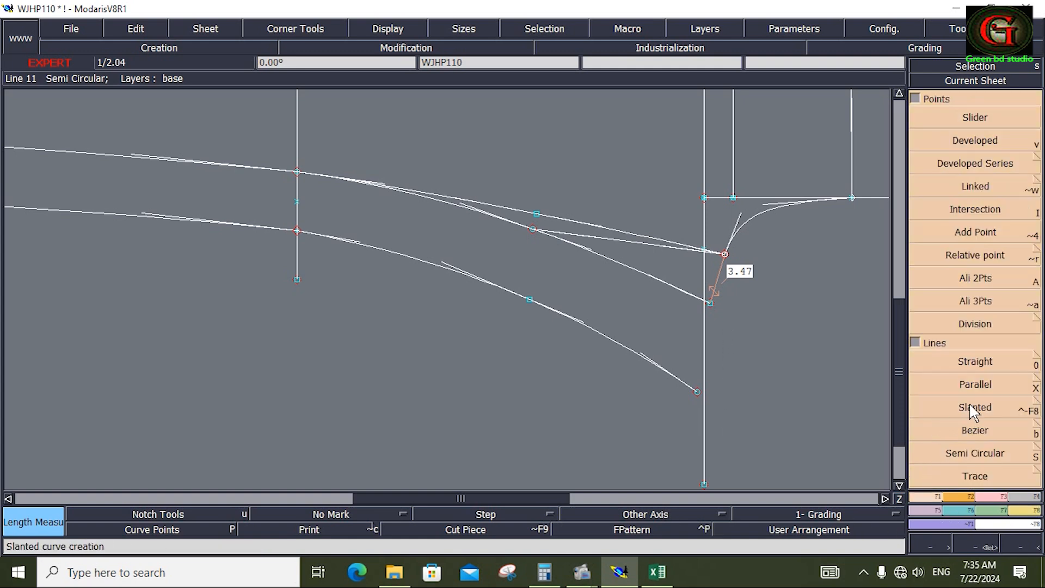
{"action": "left_click", "coordinate": [982, 431]}
{"action": "left_click", "coordinate": [697, 392]}
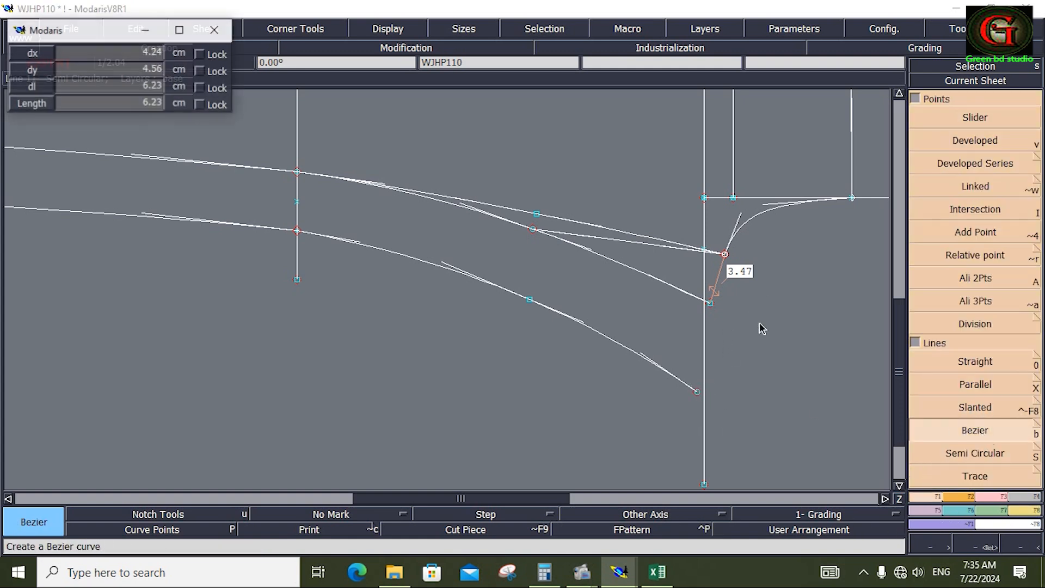
{"action": "left_click", "coordinate": [766, 273]}
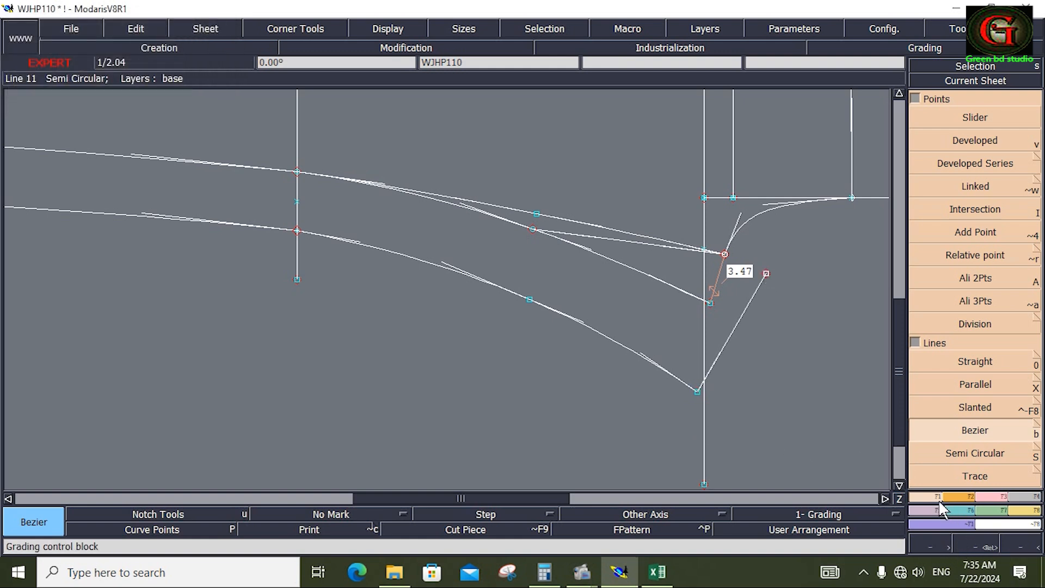
{"action": "left_click", "coordinate": [297, 231]}
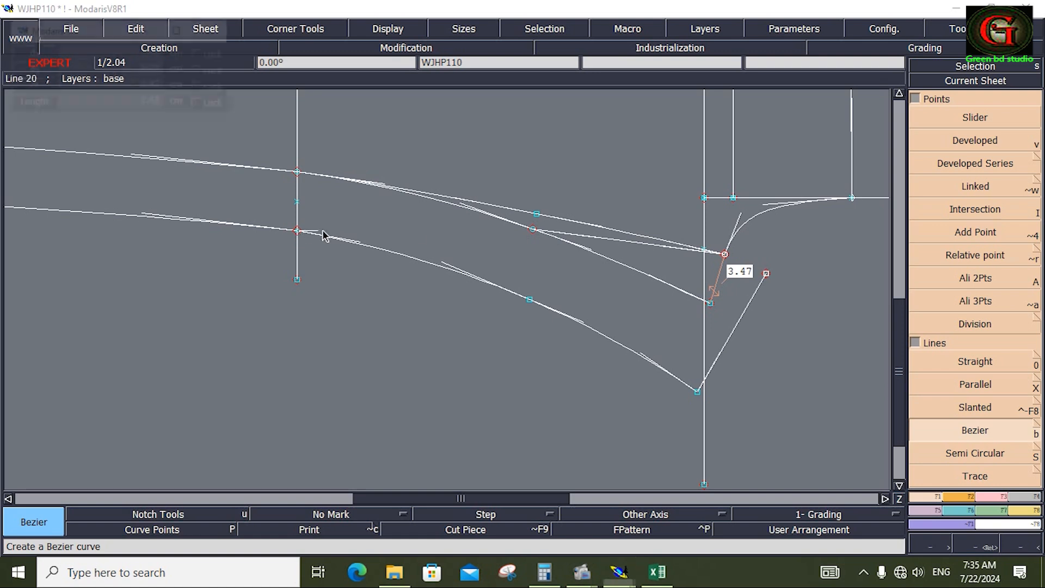
{"action": "left_click", "coordinate": [748, 303]}
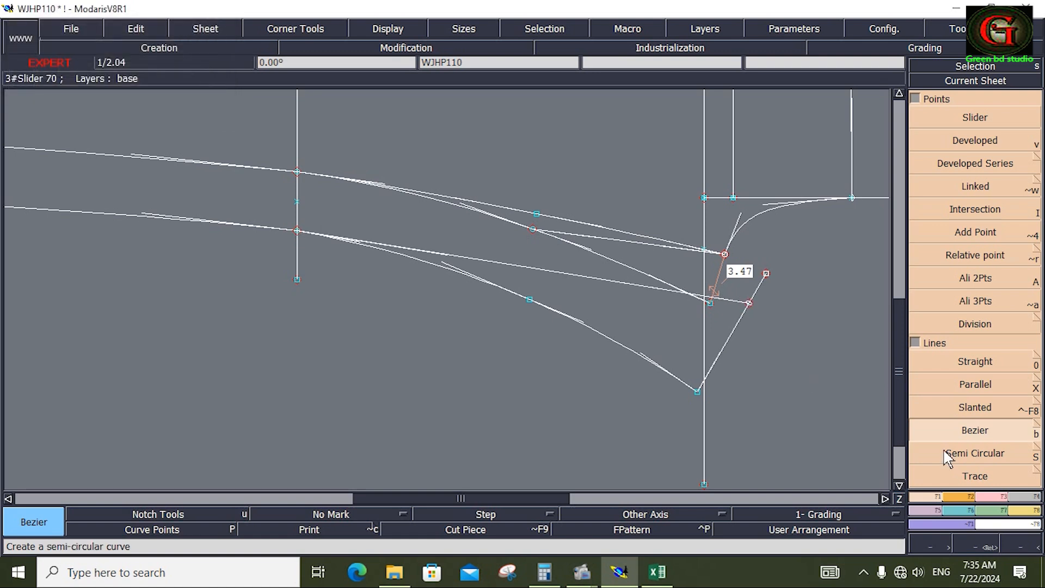
Add a dynamic length measure along the slanted line, from the lower inseam's crotch end to the point where the knee line meets it
{"action": "left_click", "coordinate": [1030, 512]}
{"action": "left_click", "coordinate": [1016, 223]}
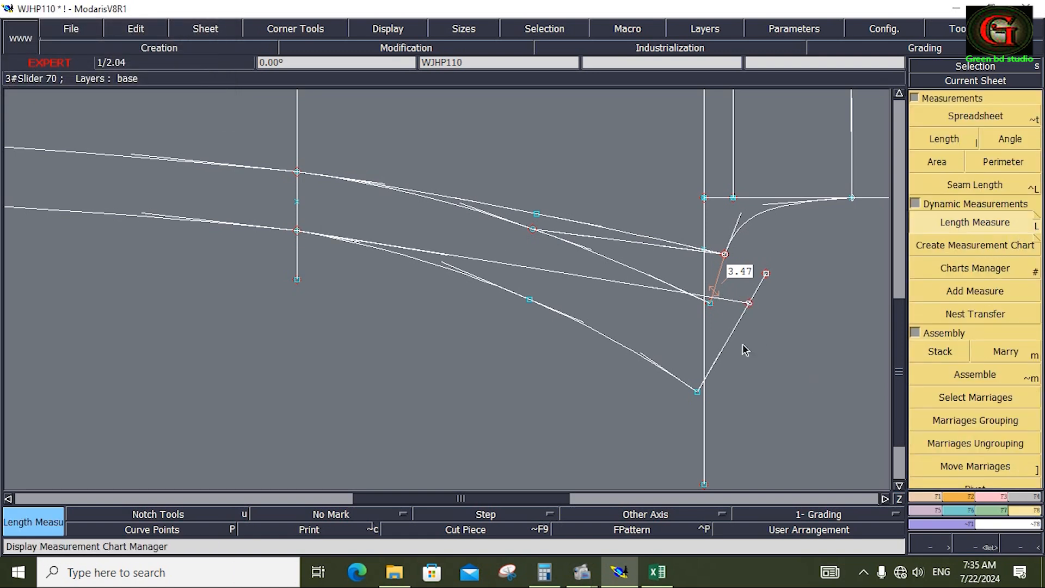
{"action": "left_click", "coordinate": [697, 391]}
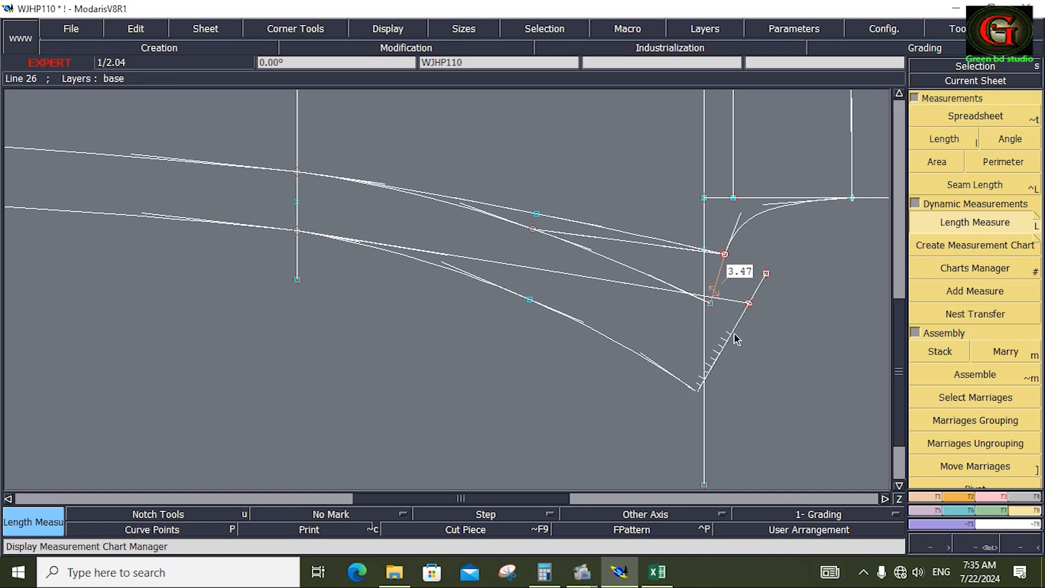
{"action": "left_click", "coordinate": [749, 303]}
{"action": "key", "text": "F3"}
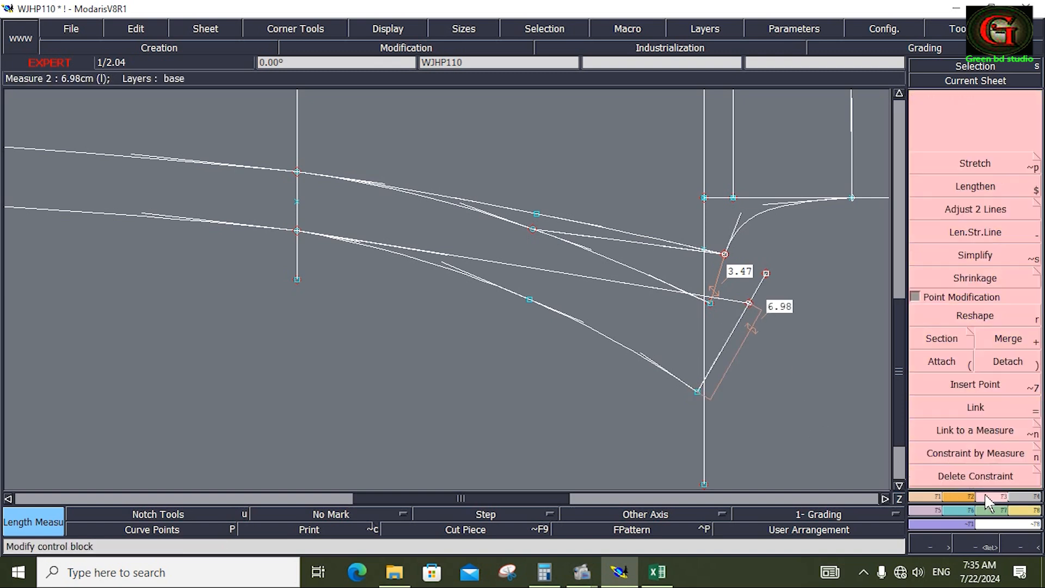
Reshape the slanted line by moving its upper end toward the crotch curve, putting the knee line's joint about 6.7 cm from its lower end
{"action": "left_click", "coordinate": [969, 321]}
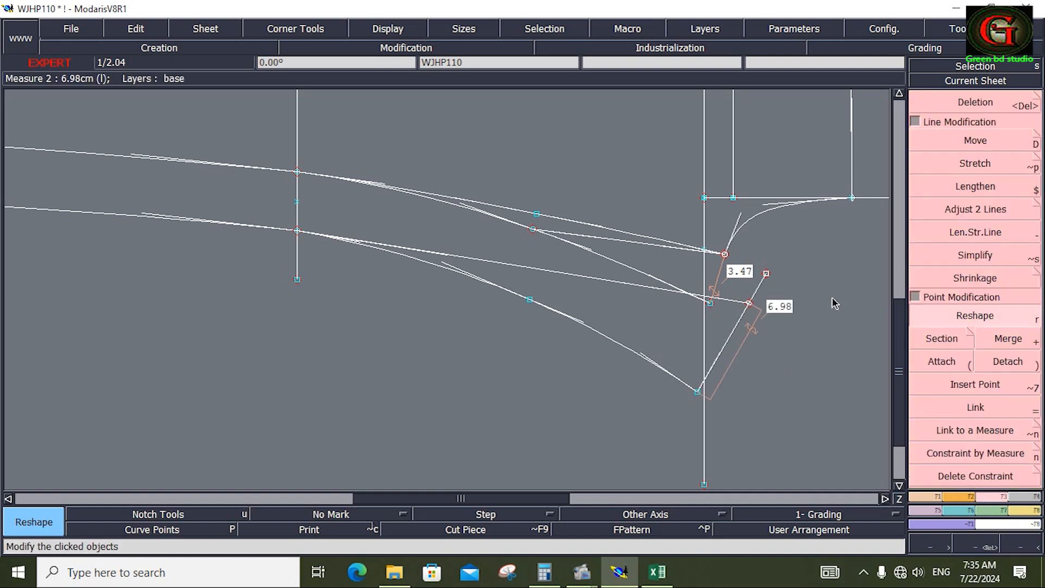
{"action": "left_click", "coordinate": [766, 274]}
{"action": "left_click", "coordinate": [736, 268]}
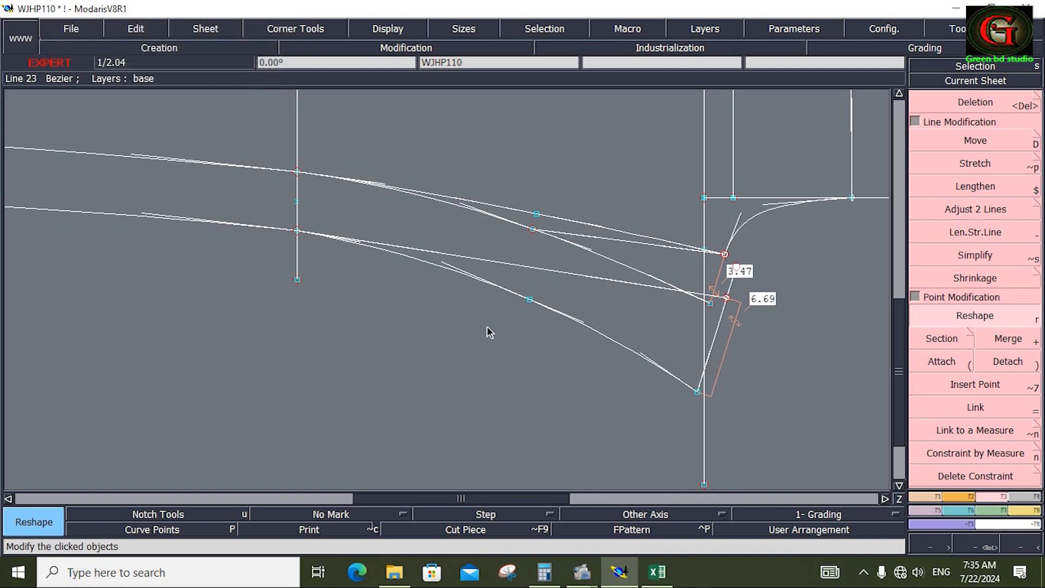
Merge the lower inseam curve at its section point, and add dynamic length measures from knee to crotch along it and the knee line
{"action": "key", "text": "plus"}
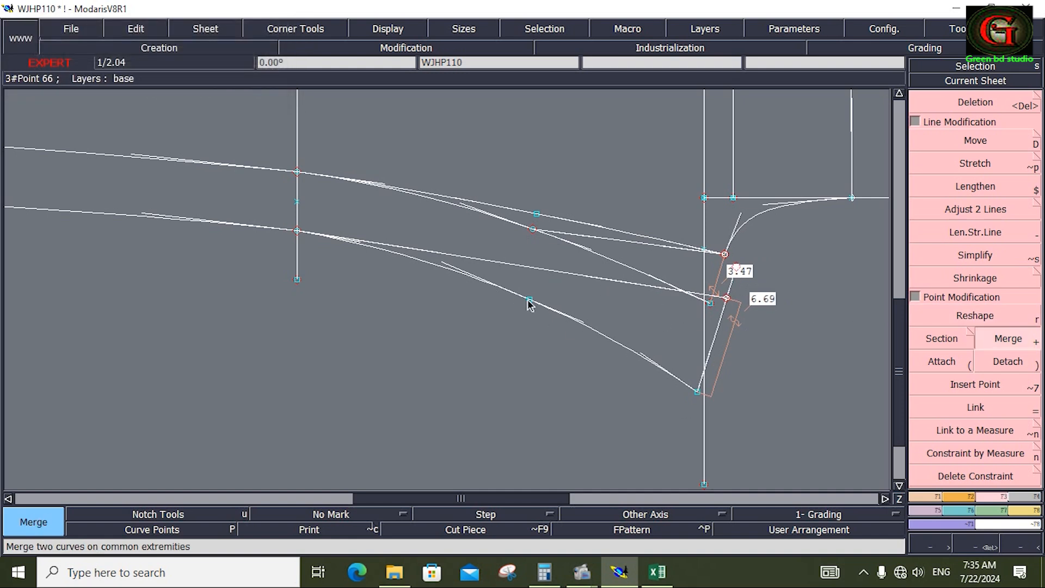
{"action": "key", "text": "shift+l"}
{"action": "left_click", "coordinate": [305, 235]}
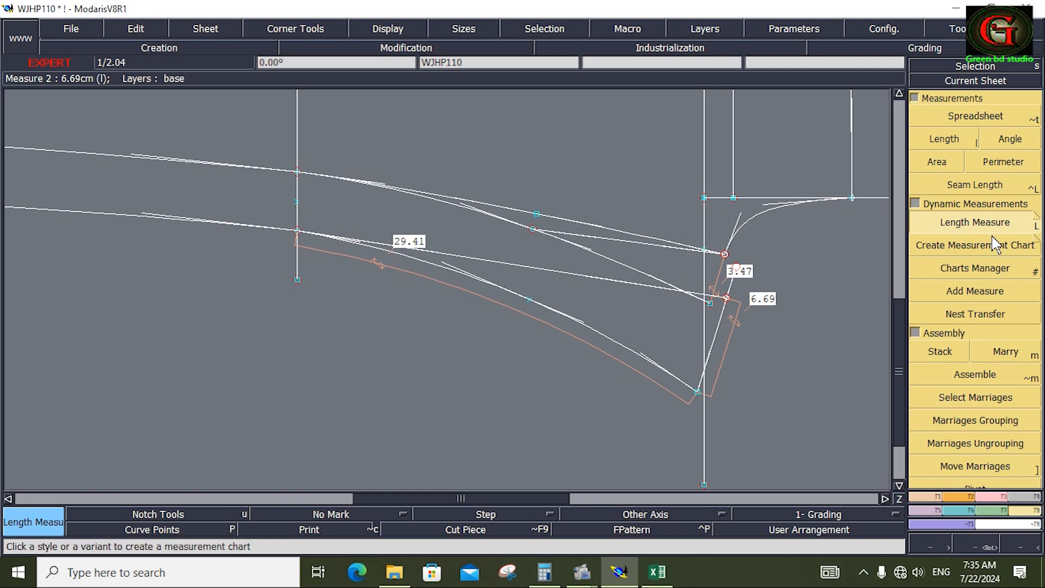
{"action": "left_click", "coordinate": [381, 261]}
Bend the straight knee line into a gentle upward bow about 29.41 cm long, matching the lower inseam's length
{"action": "key", "text": "F3"}
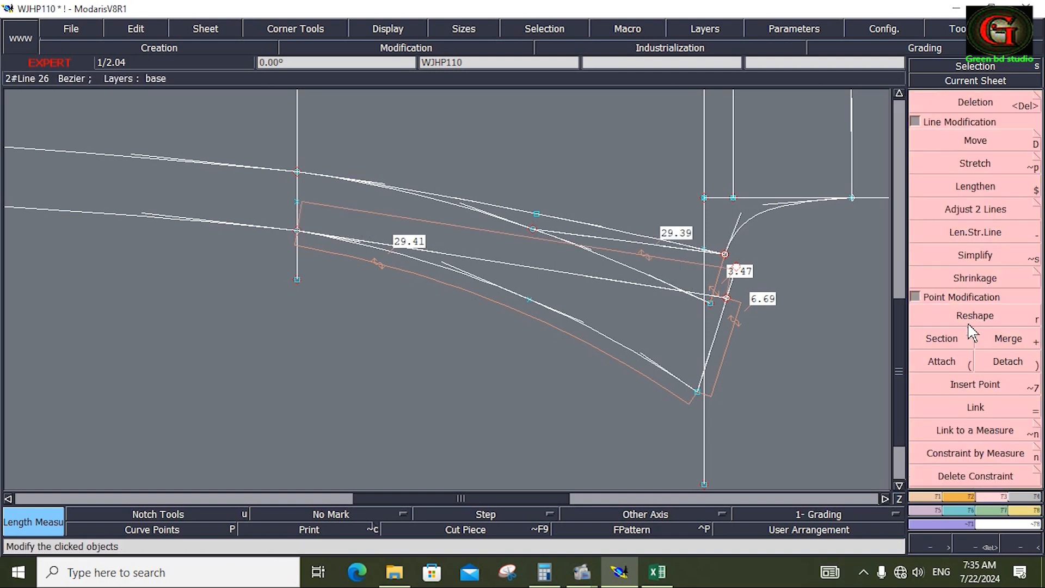
{"action": "left_click", "coordinate": [972, 320]}
{"action": "left_click_drag", "start_coordinate": [436, 255], "coordinate": [434, 251]}
{"action": "left_click_drag", "start_coordinate": [597, 278], "coordinate": [605, 275]}
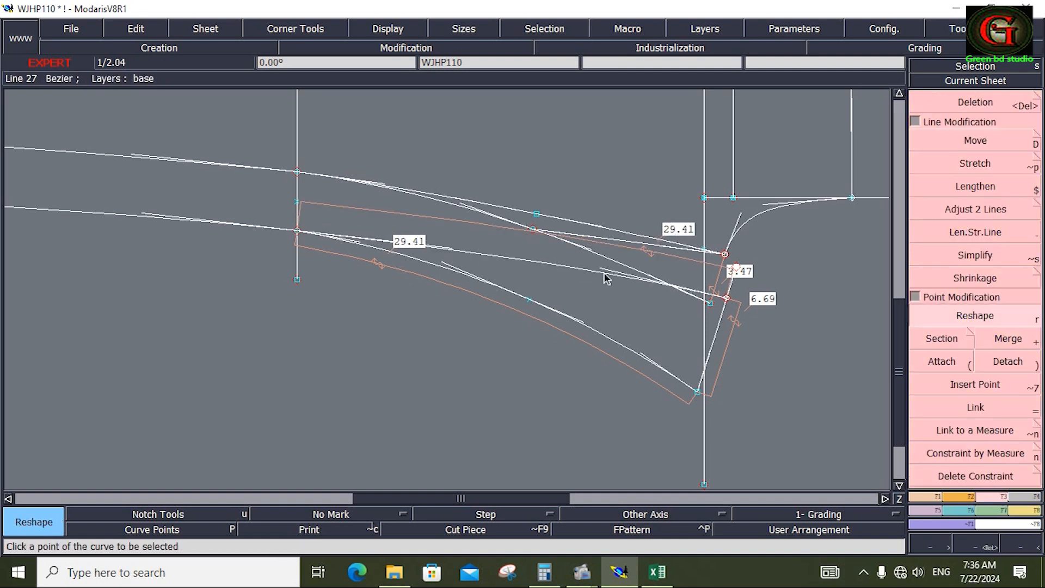
Delete the knee line's length measure and the measure between the crotch curve and the middle inseam's crotch end
{"action": "key", "text": "Delete"}
{"action": "left_click", "coordinate": [656, 261]}
{"action": "left_click", "coordinate": [722, 291]}
Add a dynamic length measure along the bowed knee line, from the lower knee point to its joint on the slanted line
{"action": "key", "text": "F1"}
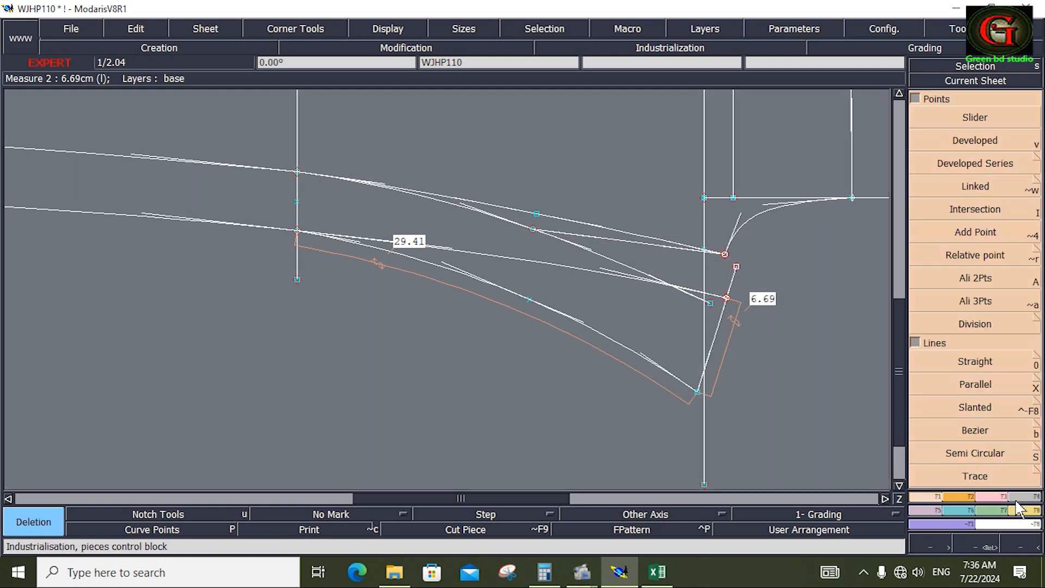
{"action": "left_click", "coordinate": [1019, 509]}
{"action": "left_click", "coordinate": [1019, 229]}
{"action": "left_click", "coordinate": [298, 233]}
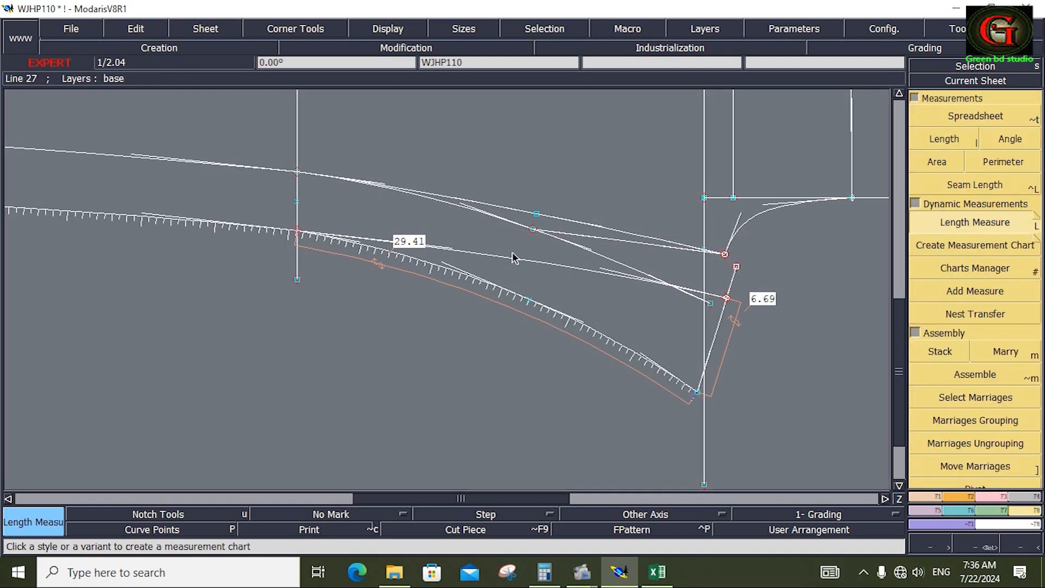
{"action": "left_click", "coordinate": [726, 299]}
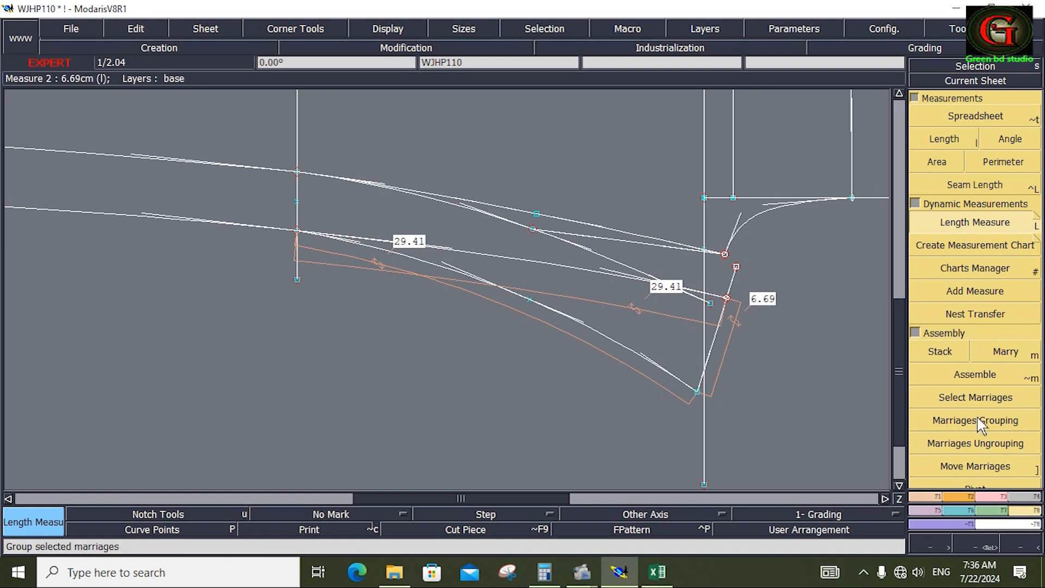
Slide the bowed knee line's joint down the slanted line to about 6.59 cm from the line's lower end
{"action": "left_click", "coordinate": [998, 497]}
{"action": "left_click", "coordinate": [978, 317]}
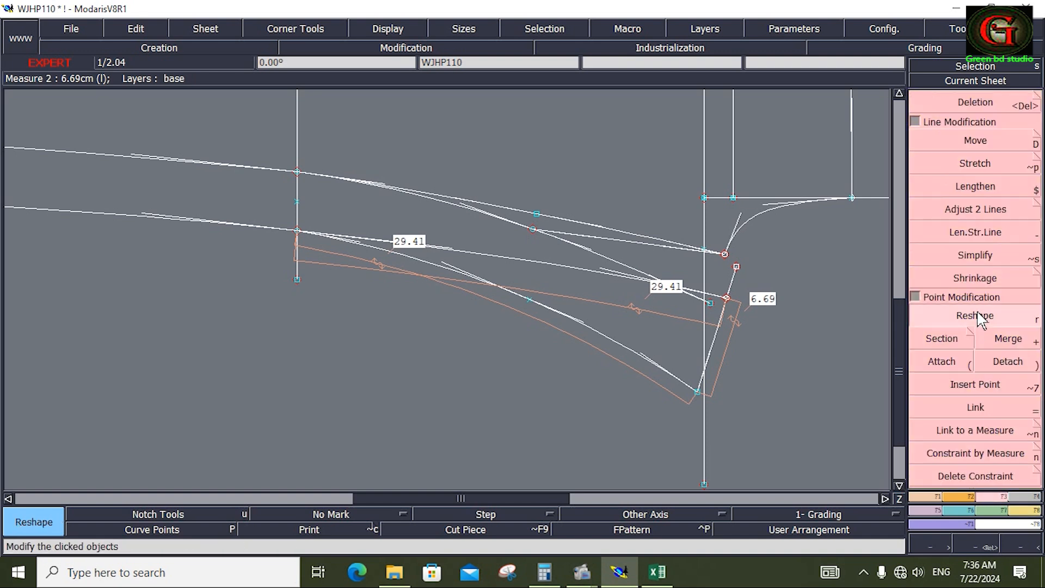
{"action": "left_click", "coordinate": [728, 300]}
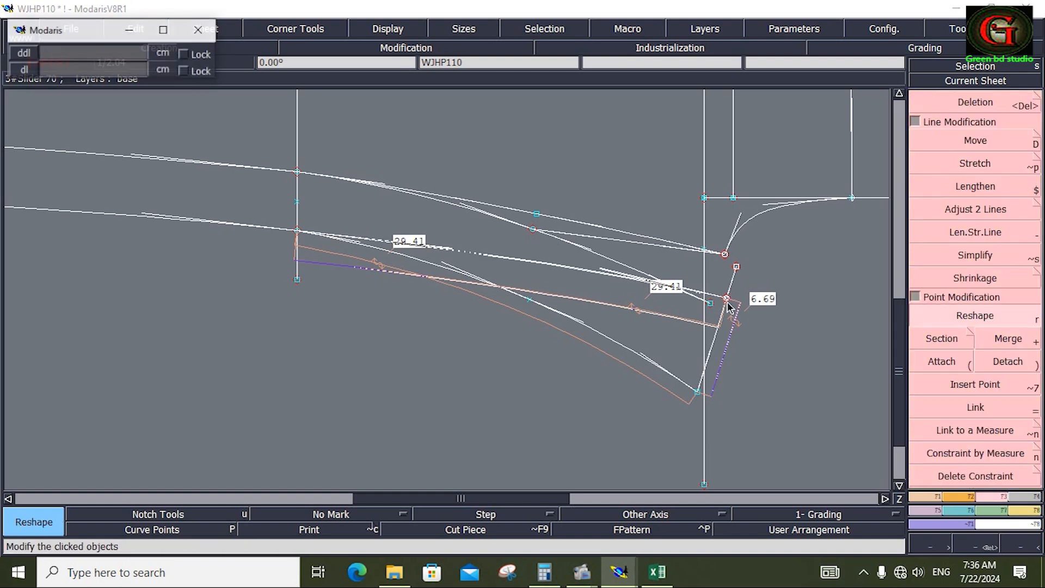
{"action": "left_click", "coordinate": [729, 306]}
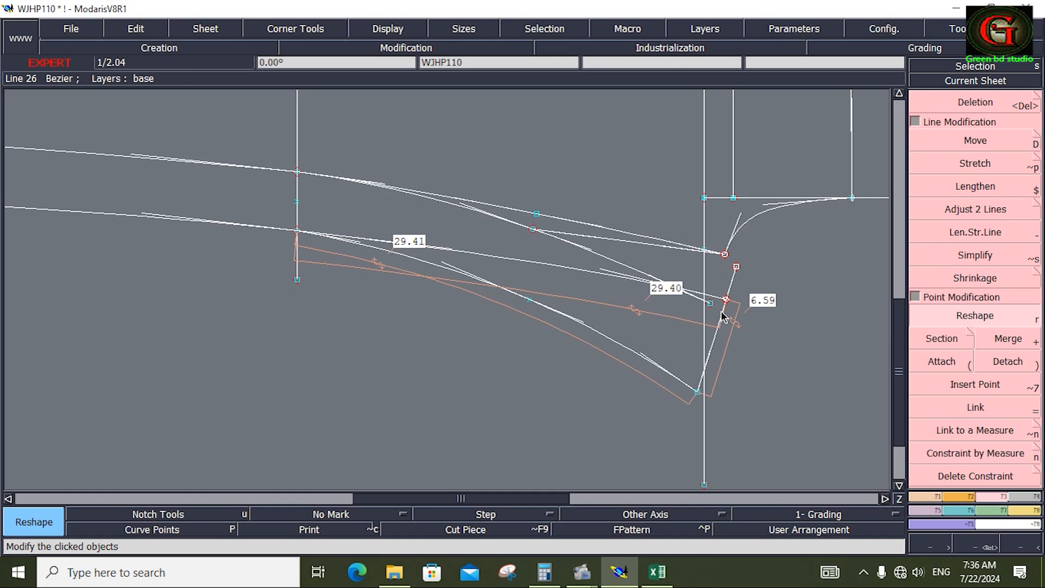
Fine-tune the slanted line's upper end until the bowed knee line is about 29.43 cm long
{"action": "left_click", "coordinate": [738, 268]}
{"action": "left_click", "coordinate": [744, 270]}
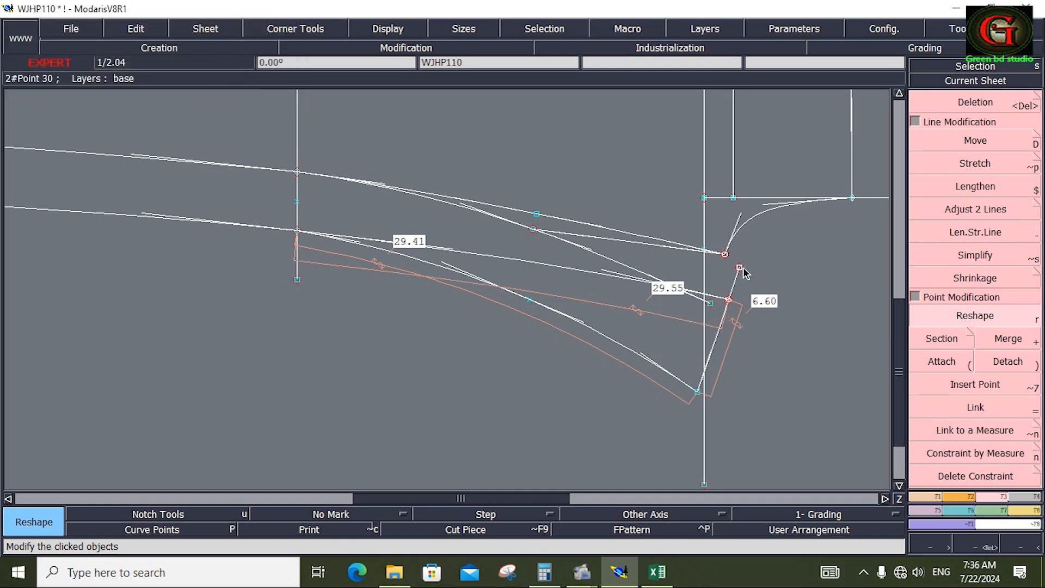
{"action": "left_click", "coordinate": [743, 270]}
{"action": "left_click", "coordinate": [744, 270]}
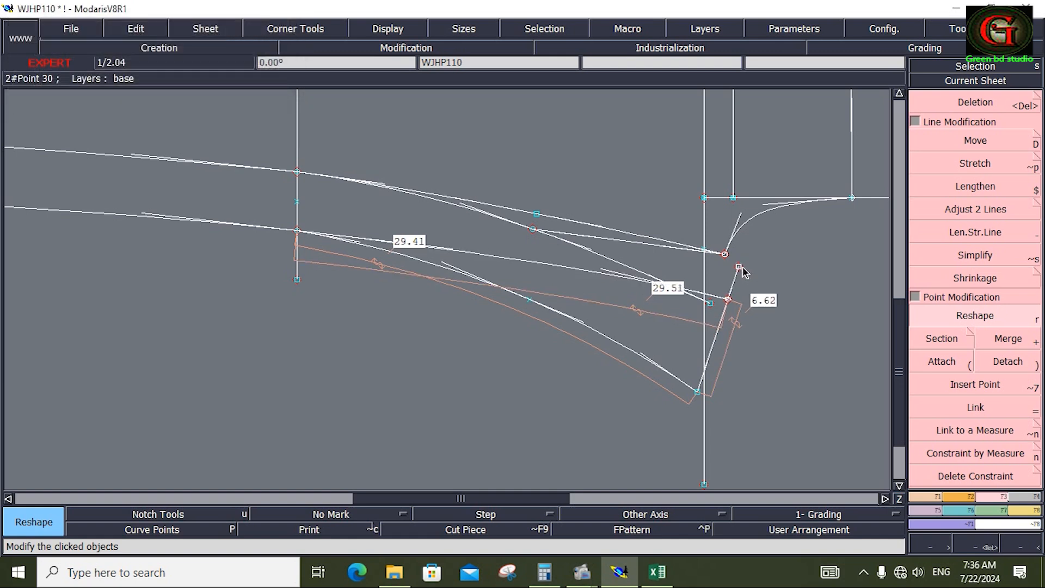
{"action": "left_click", "coordinate": [739, 268]}
{"action": "left_click", "coordinate": [738, 270]}
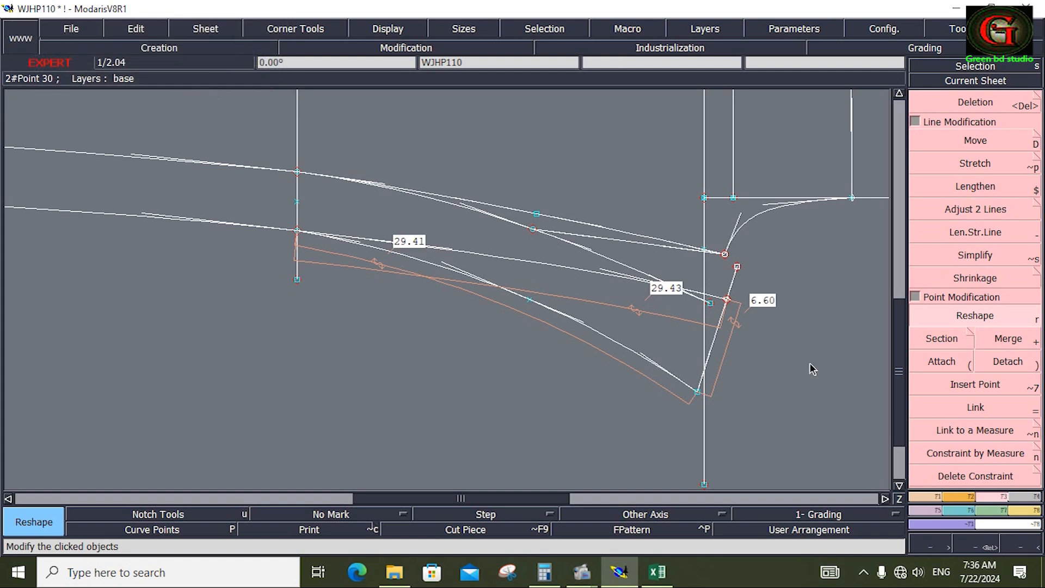
Slide the joint down the slanted line to about 6.47 cm from its lower end, making the bowed knee line 29.42 cm long
{"action": "left_click", "coordinate": [731, 305]}
{"action": "left_click", "coordinate": [729, 309]}
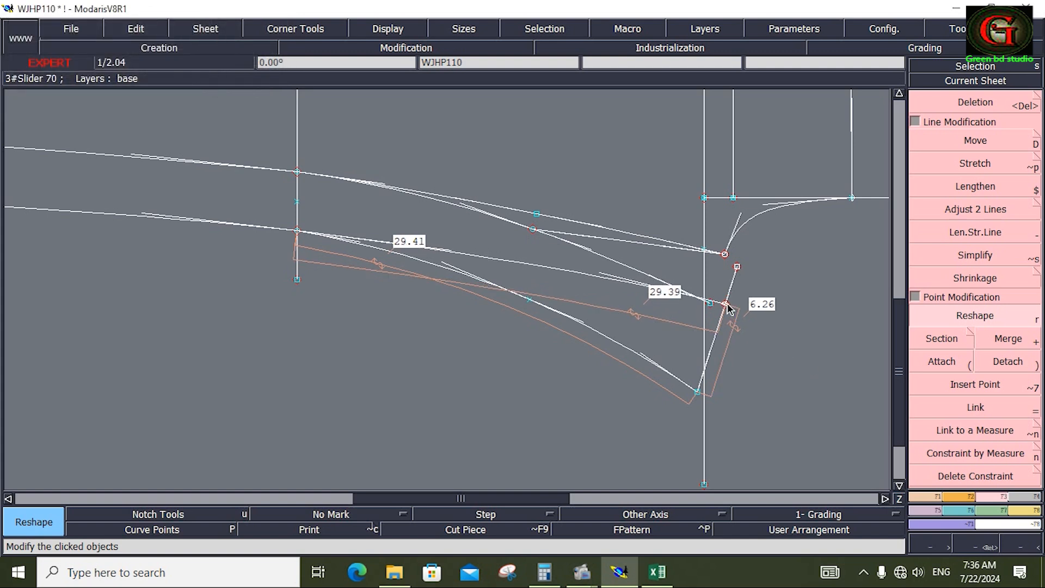
{"action": "left_click", "coordinate": [727, 305]}
{"action": "left_click", "coordinate": [728, 302]}
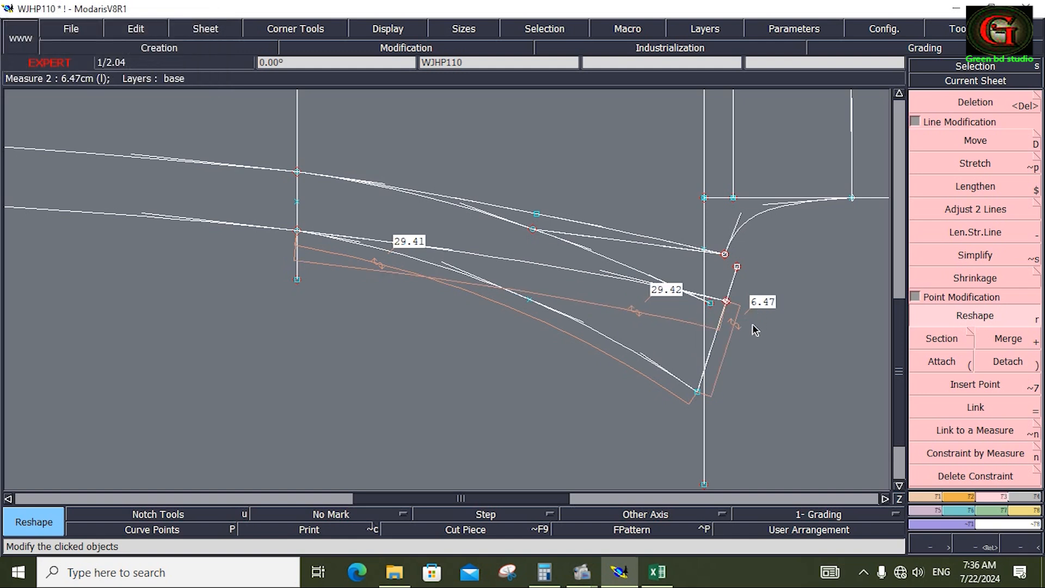
Insert the joint as a real point in its curve, and delete the slanted construction line
{"action": "key", "text": "shift+7"}
{"action": "left_click", "coordinate": [725, 303]}
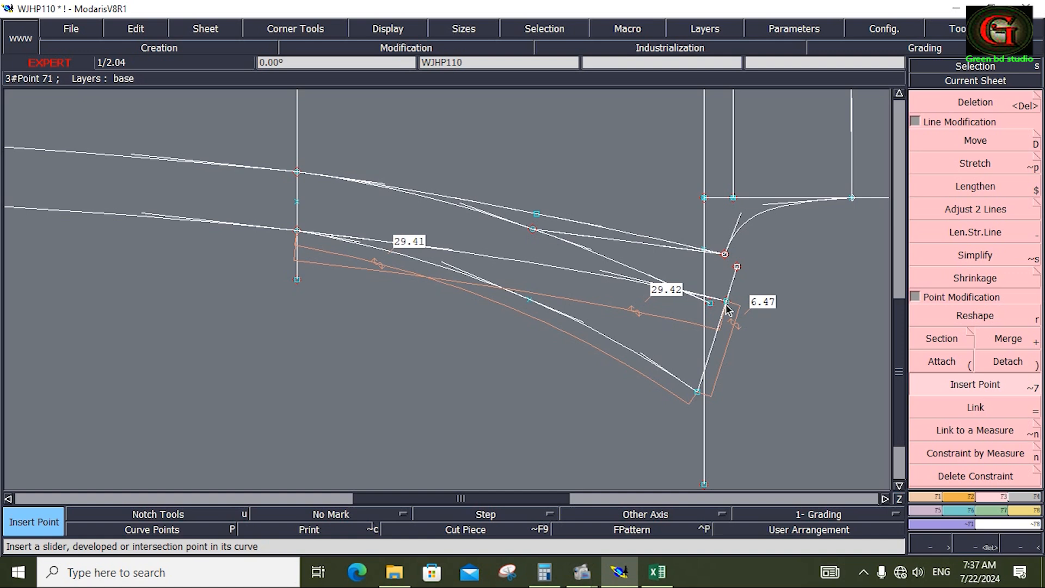
{"action": "key", "text": "Delete"}
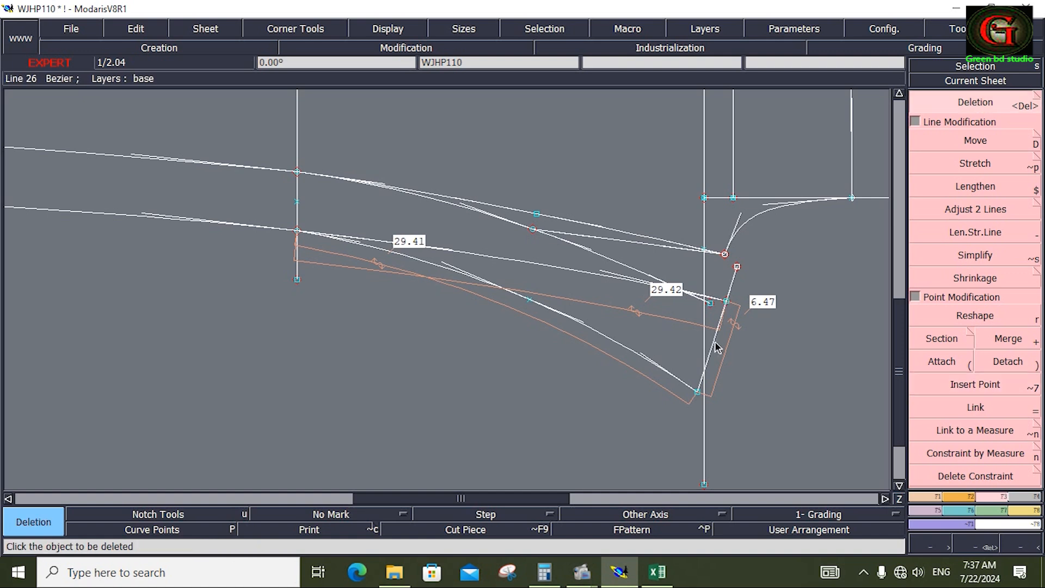
{"action": "left_click", "coordinate": [714, 341]}
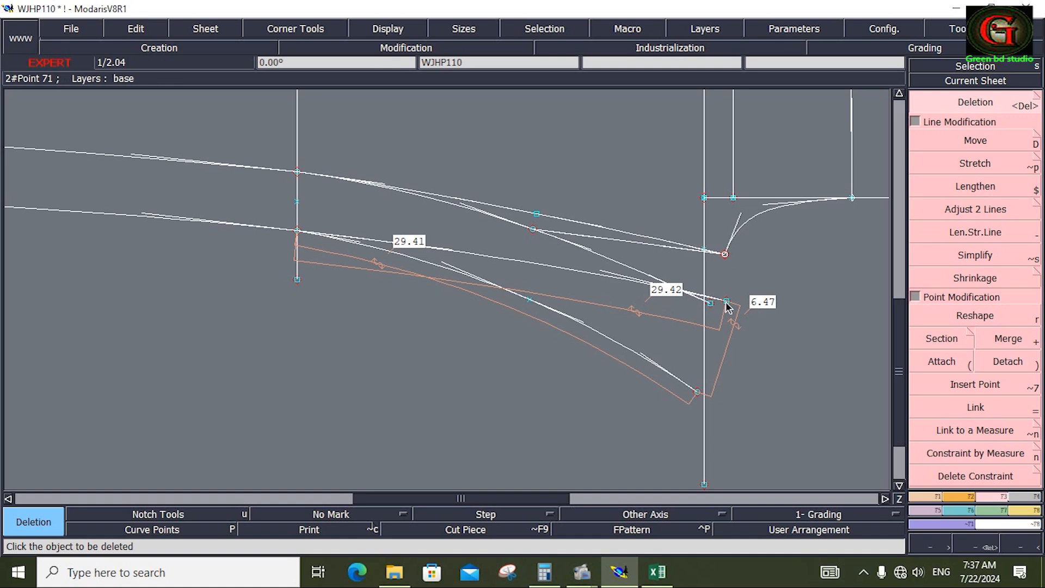
{"action": "left_click", "coordinate": [599, 334]}
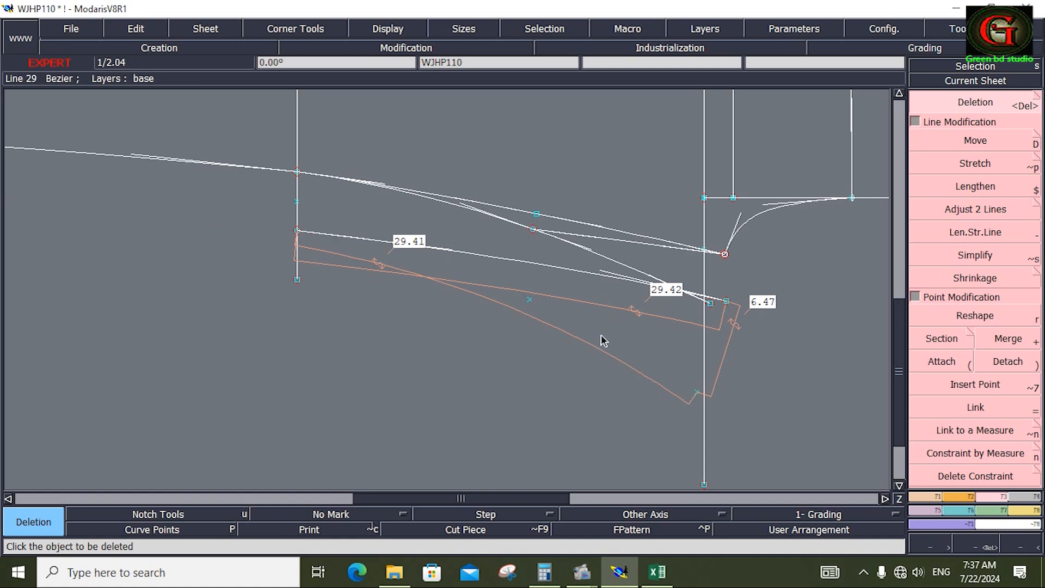
{"action": "key", "text": "ctrl+z"}
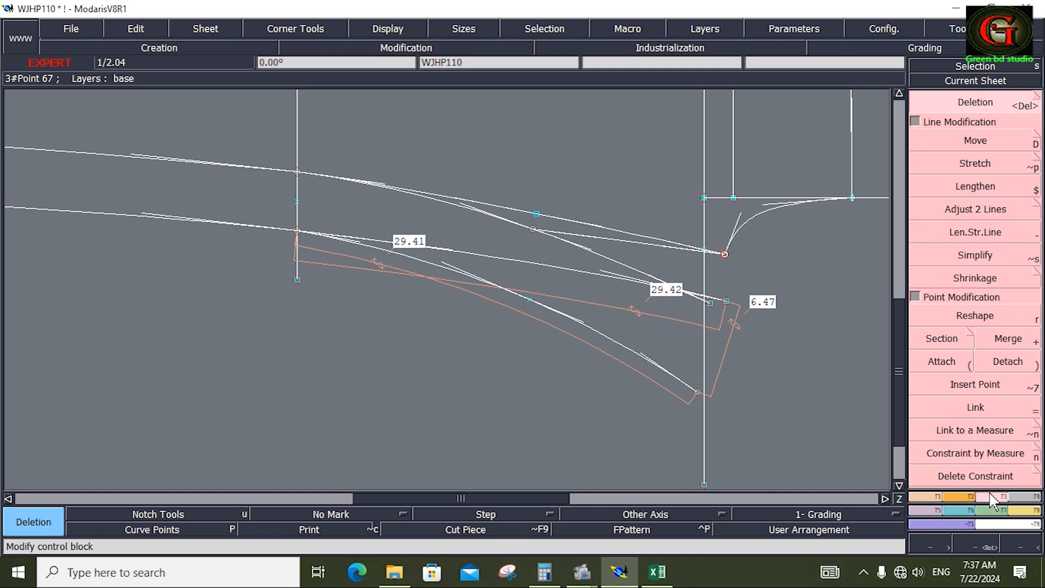
{"action": "left_click", "coordinate": [976, 210]}
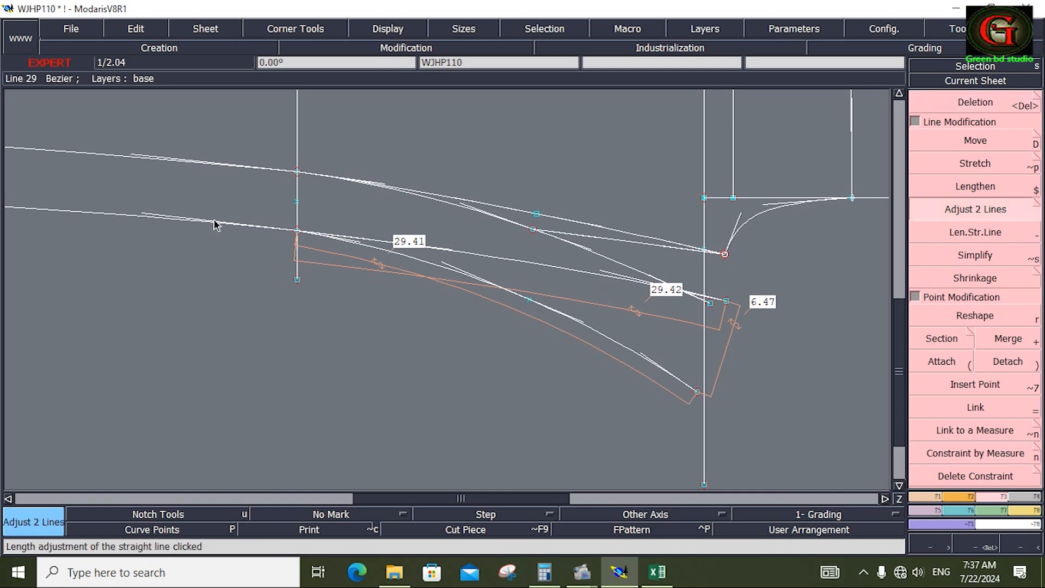
{"action": "left_click", "coordinate": [299, 220]}
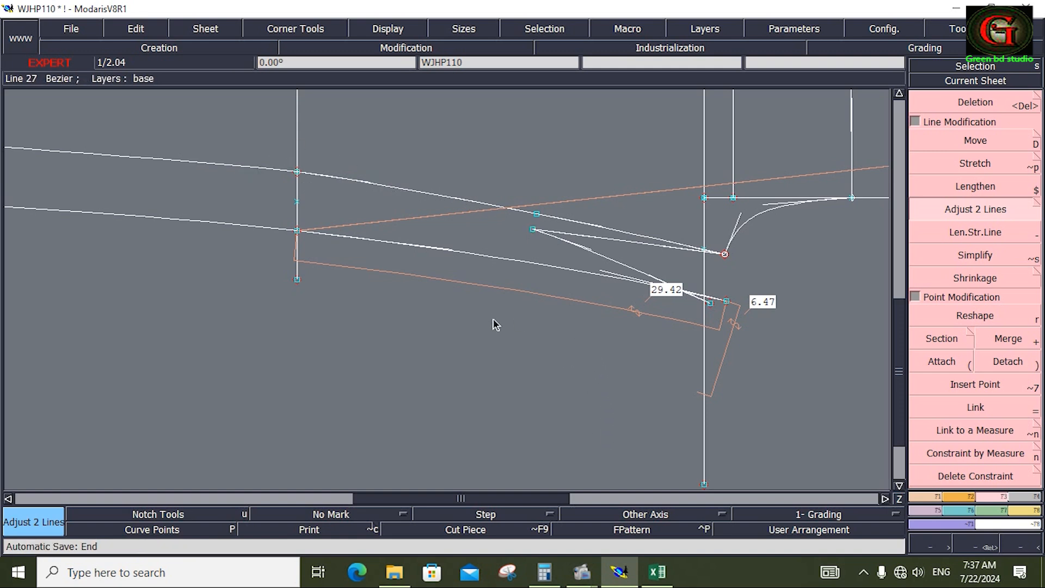
{"action": "key", "text": "ctrl+z"}
{"action": "key", "text": "ctrl+z"}
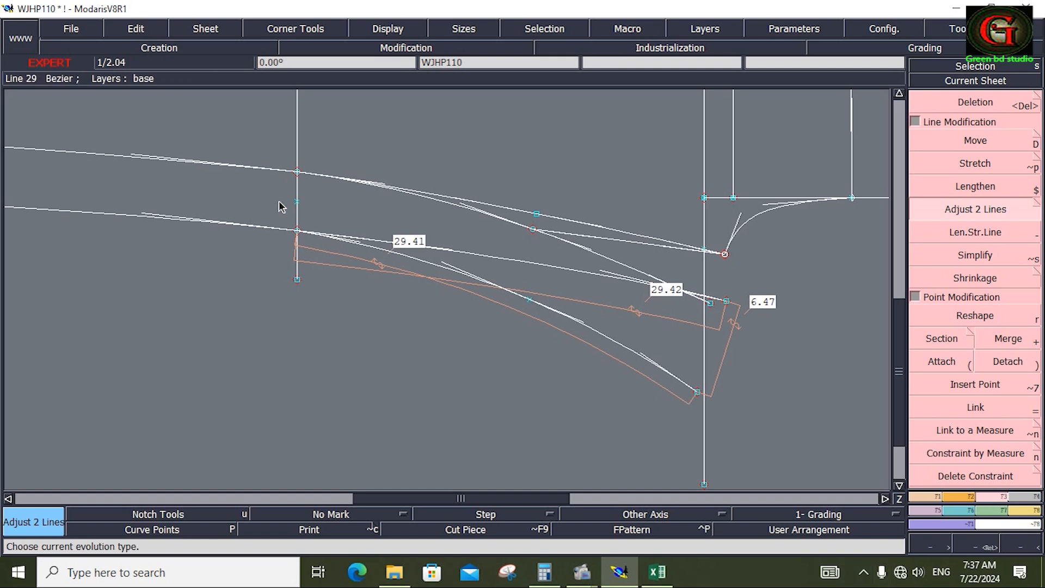
{"action": "left_click_drag", "start_coordinate": [269, 136], "coordinate": [749, 426]}
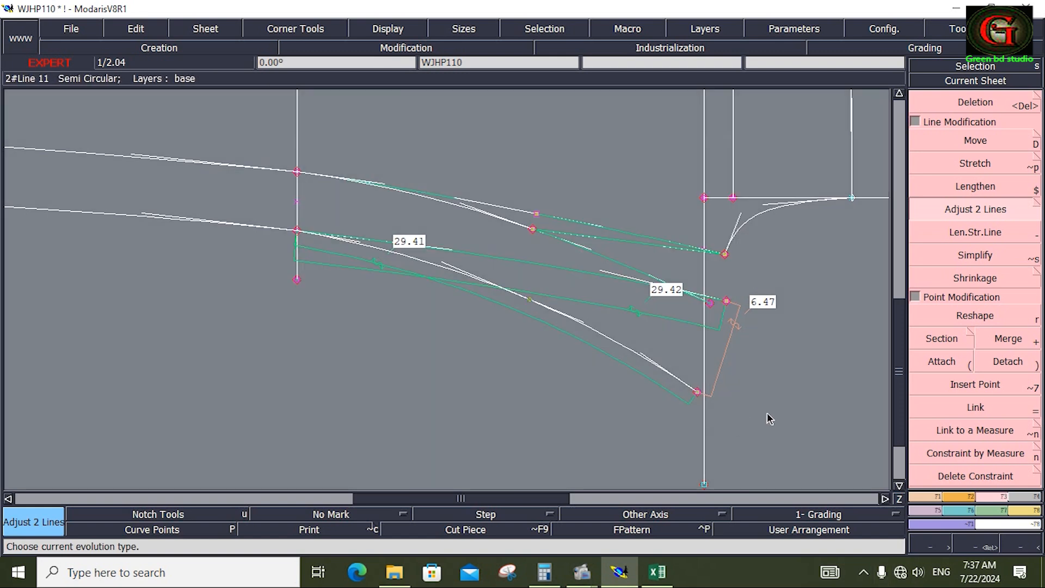
Draw a straight Bezier line from the bowed knee line's crotch end to the section point on the lower inseam curve
{"action": "left_click", "coordinate": [926, 496]}
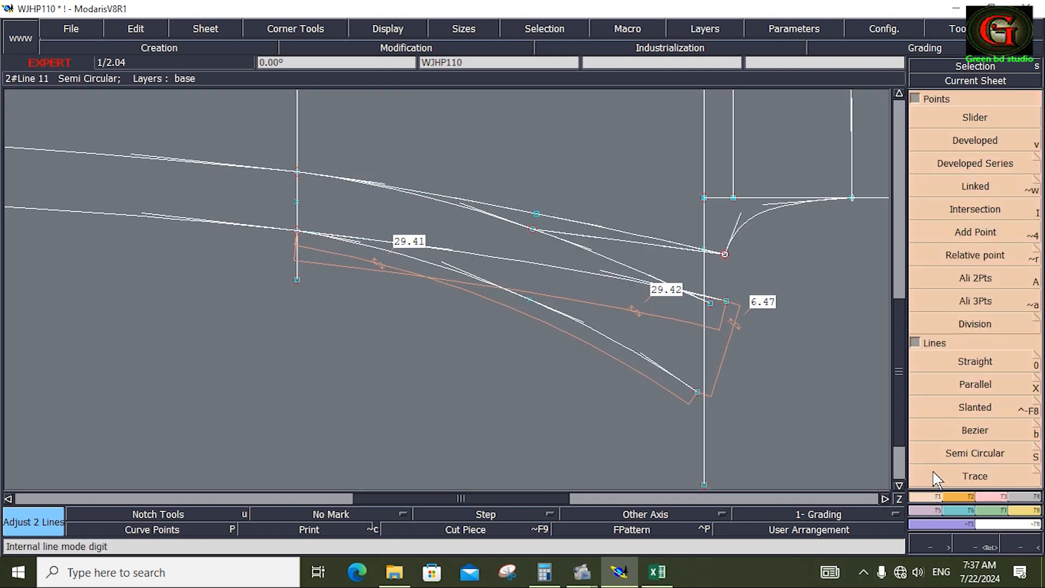
{"action": "left_click", "coordinate": [963, 431]}
{"action": "left_click", "coordinate": [727, 301]}
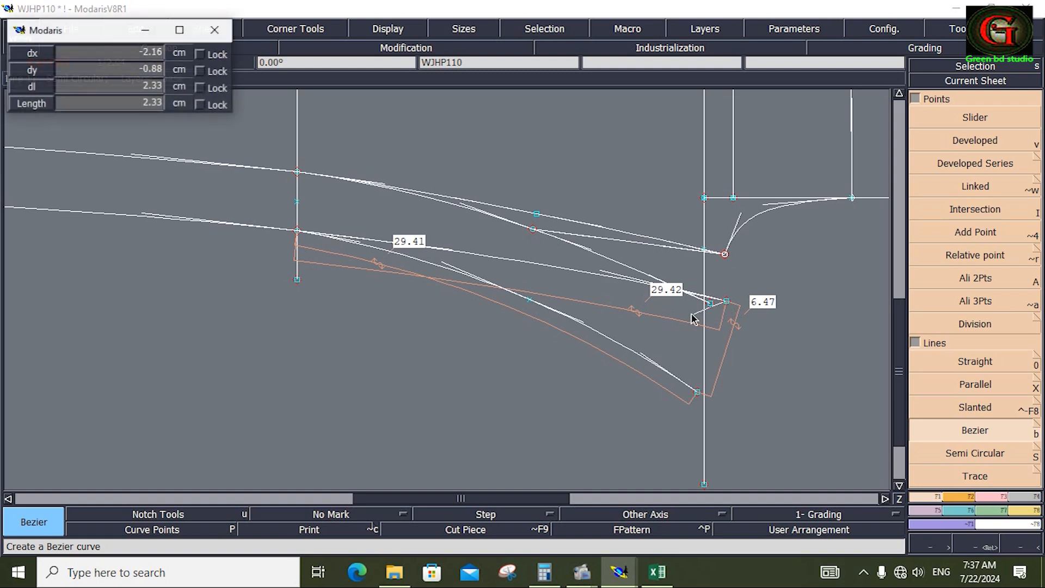
{"action": "left_click", "coordinate": [530, 300]}
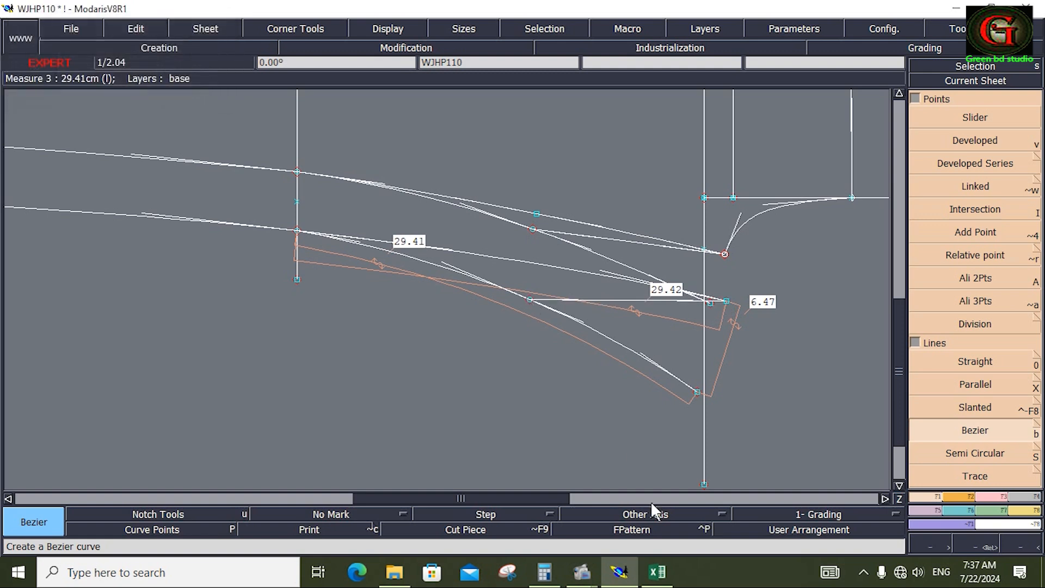
Reshape the new Bezier line and the one from the middle inseam's section point to the crotch curve into slight upward bows
{"action": "left_click", "coordinate": [986, 498]}
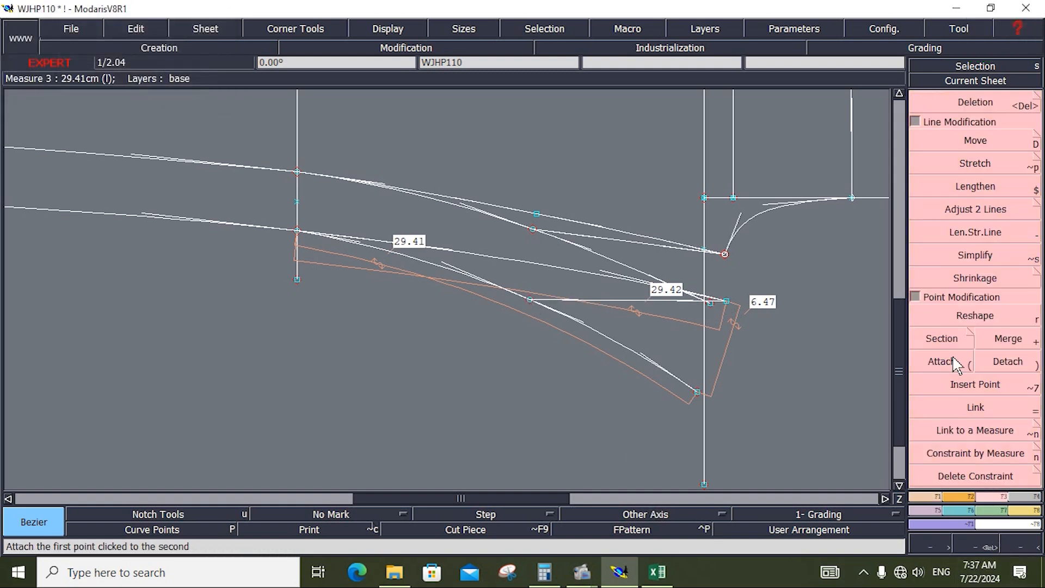
{"action": "left_click", "coordinate": [975, 315]}
{"action": "left_click_drag", "start_coordinate": [575, 299], "coordinate": [601, 290]}
{"action": "left_click_drag", "start_coordinate": [675, 300], "coordinate": [660, 292]}
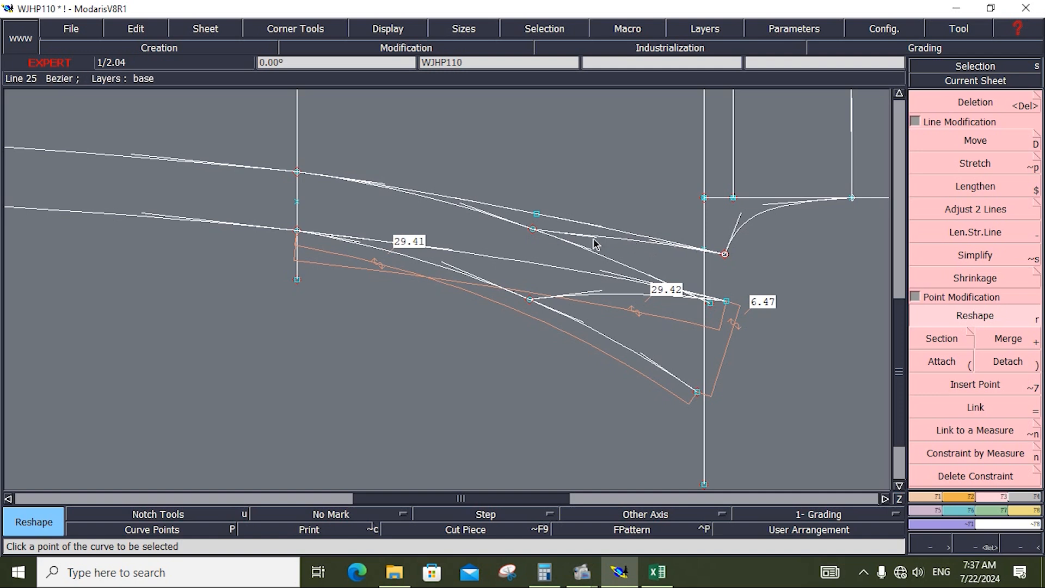
{"action": "left_click", "coordinate": [646, 245]}
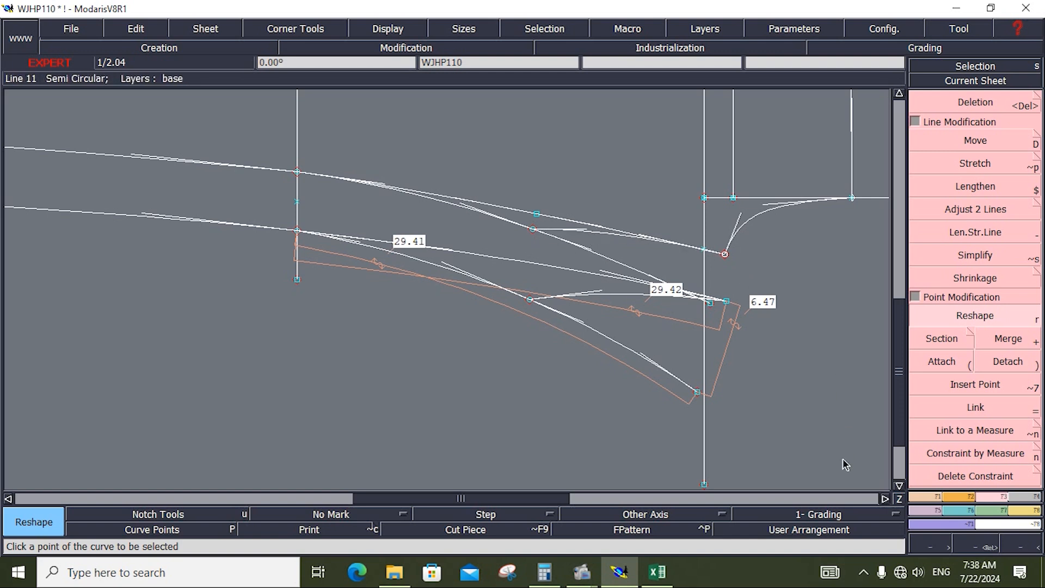
Add a dynamic length measure along the lower inseam curve, from its section point to its crotch end
{"action": "key", "text": "shift+l"}
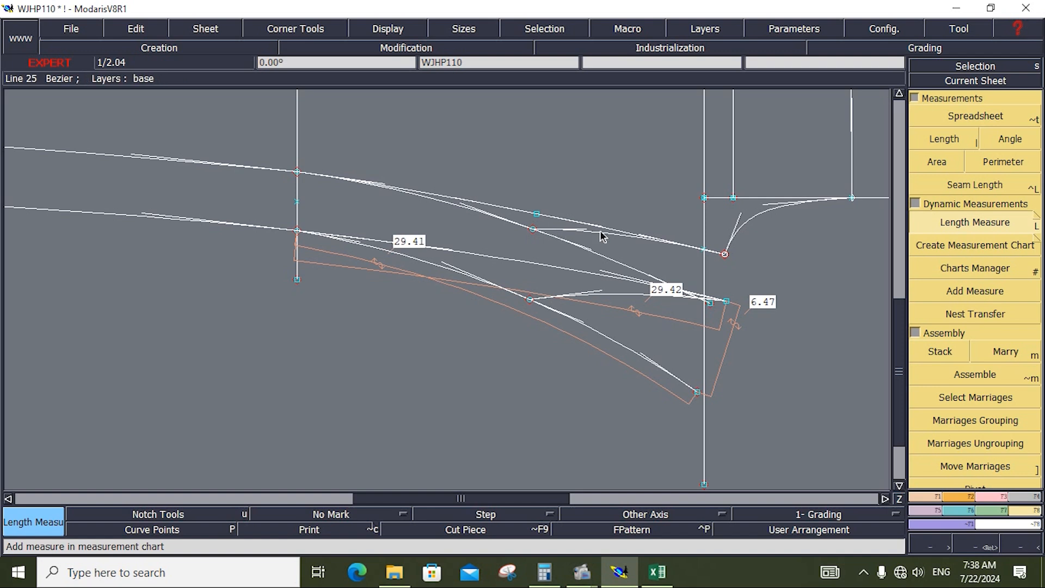
{"action": "left_click", "coordinate": [531, 301]}
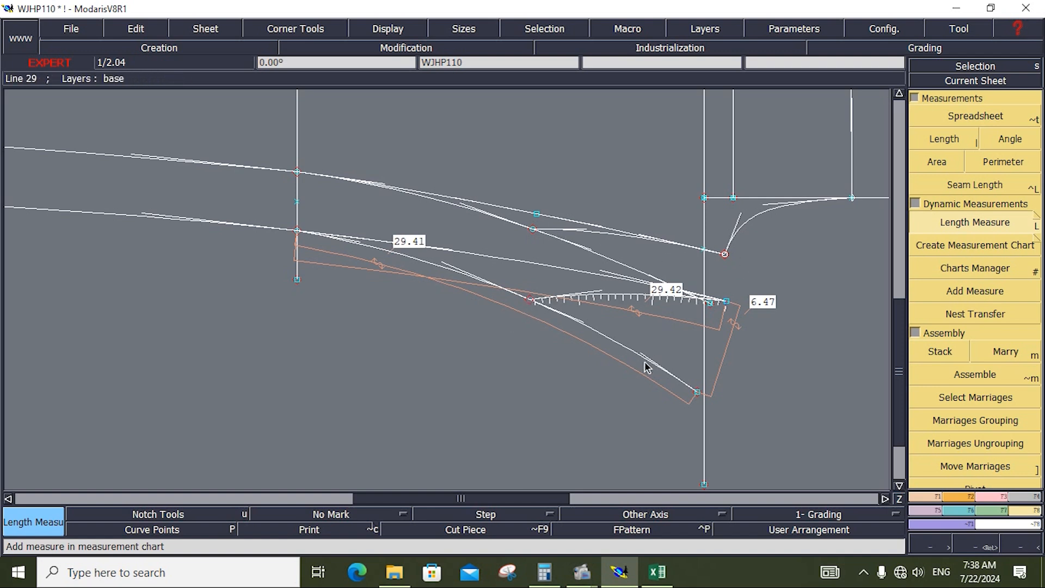
{"action": "left_click", "coordinate": [691, 400]}
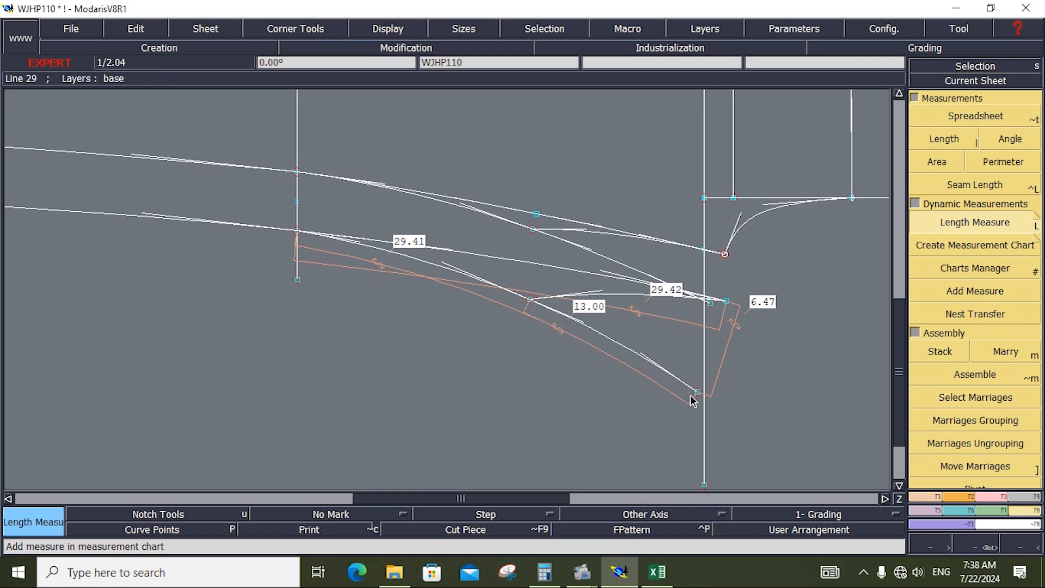
Try a dynamic length measure along the upper bowed line, from the middle inseam's section point to the crotch curve, and undo it
{"action": "left_click", "coordinate": [532, 229]}
{"action": "left_click", "coordinate": [724, 254]}
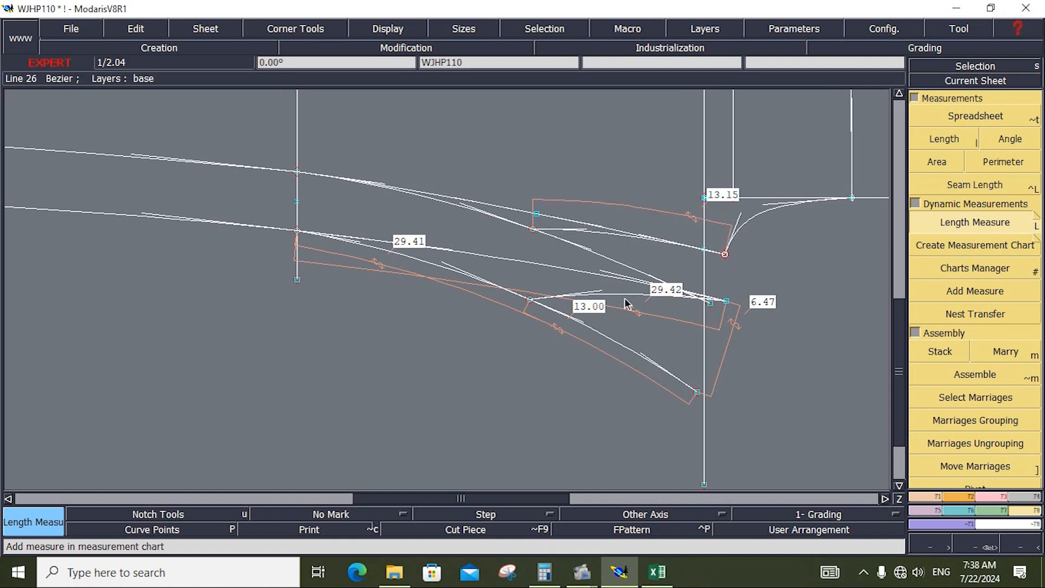
{"action": "key", "text": "ctrl+z"}
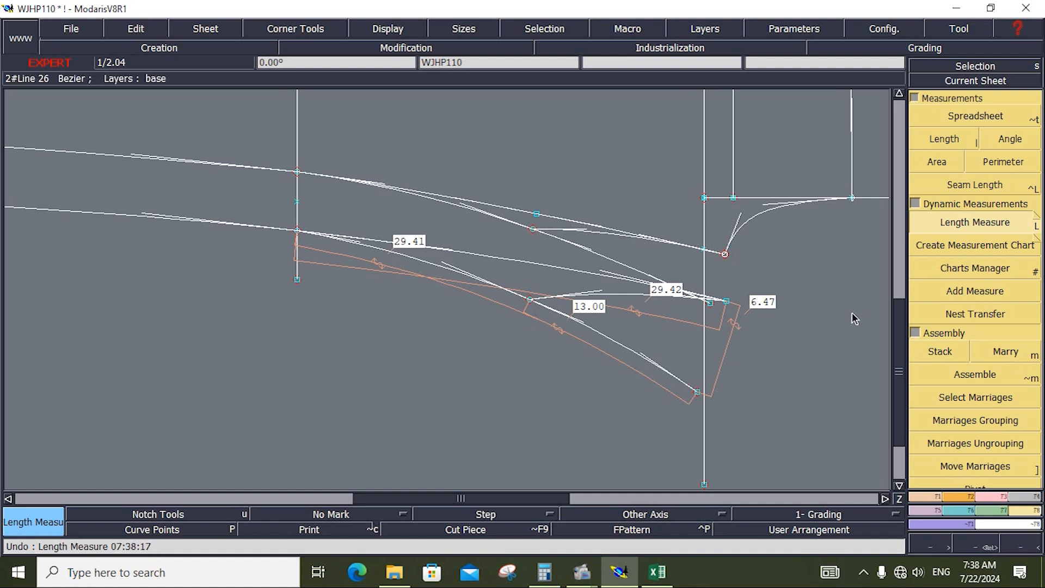
Undo the length measure on the lower inseam's crotch section, and delete the three remaining dynamic measures on the inseam curves and crotch gap
{"action": "key", "text": "ctrl+z"}
{"action": "key", "text": "Delete"}
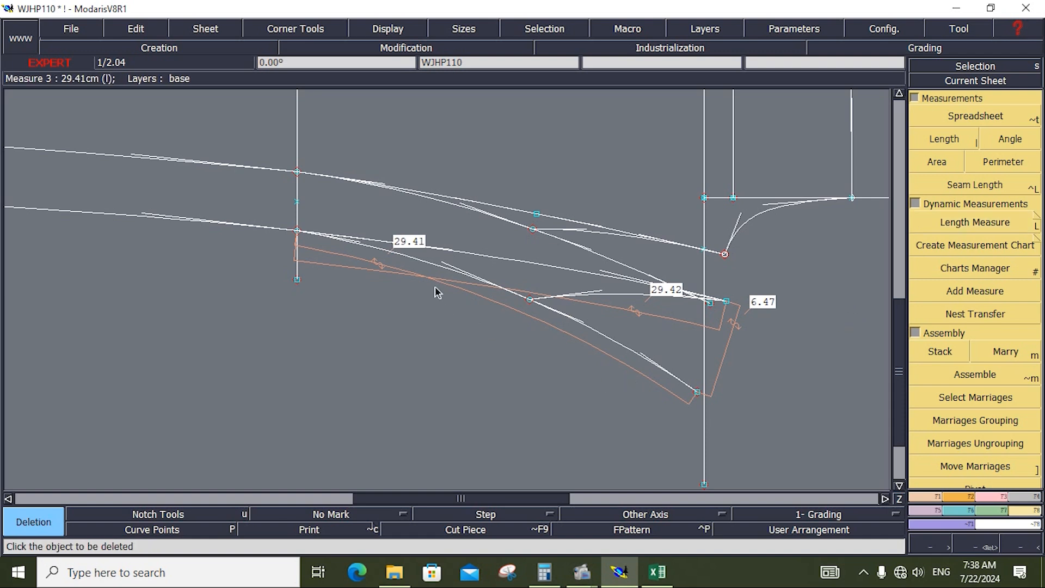
{"action": "left_click", "coordinate": [433, 289]}
{"action": "left_click", "coordinate": [669, 325]}
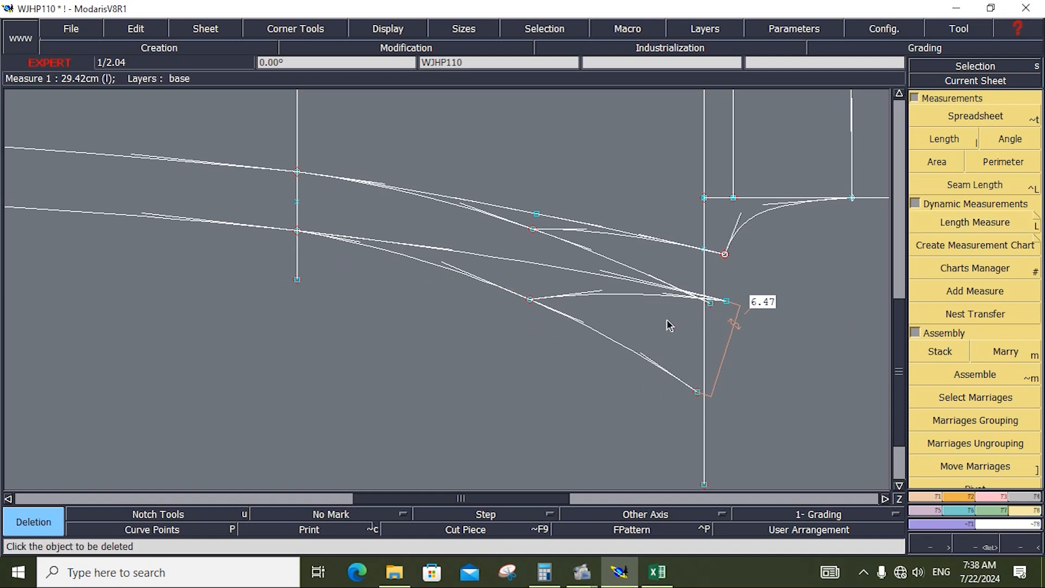
{"action": "left_click", "coordinate": [735, 337]}
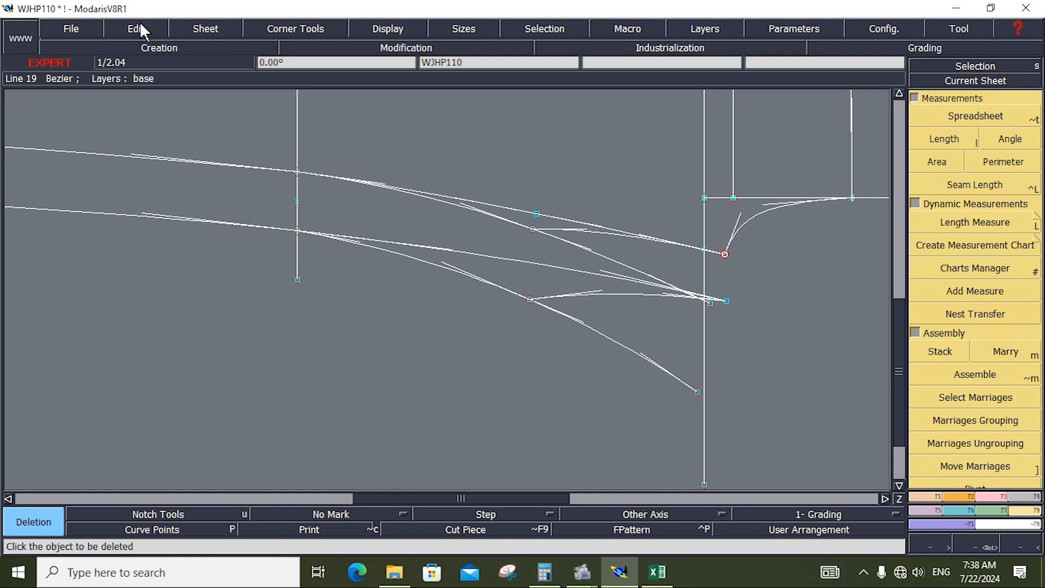
Save the WJHP110 model, continuing past the detected anomalies
{"action": "left_click", "coordinate": [74, 24]}
{"action": "left_click", "coordinate": [76, 93]}
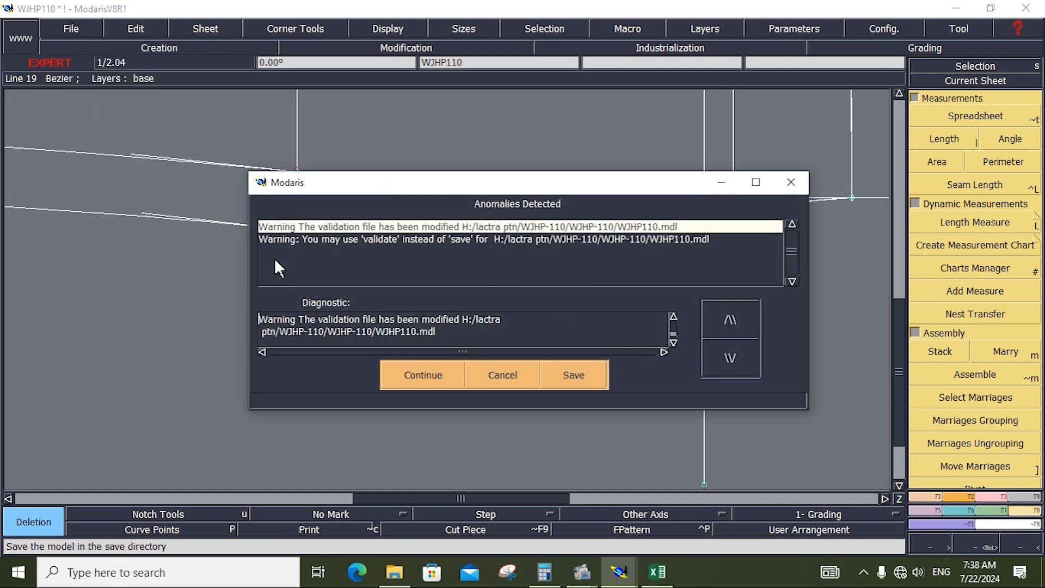
{"action": "left_click", "coordinate": [429, 376]}
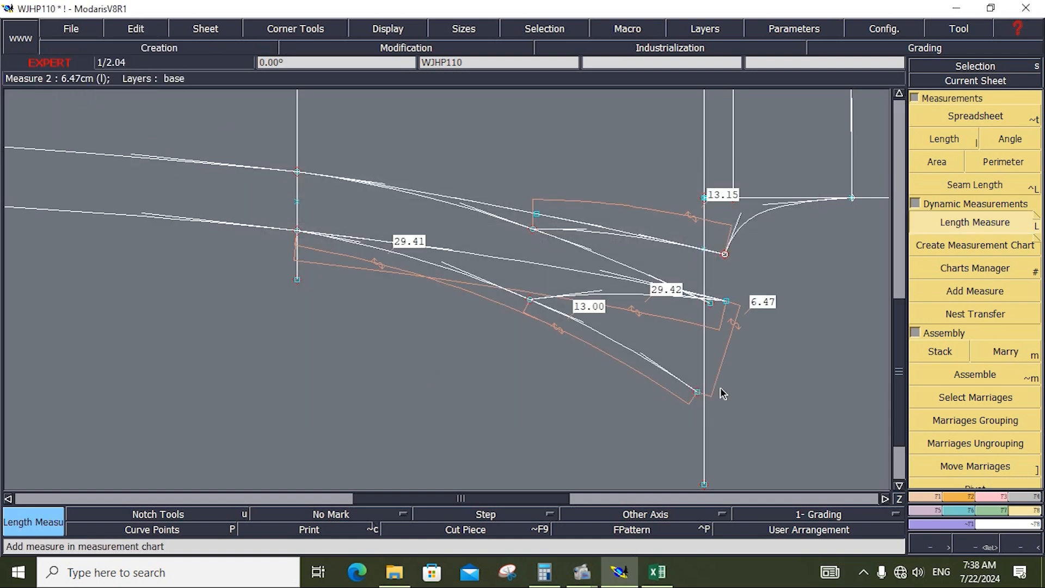